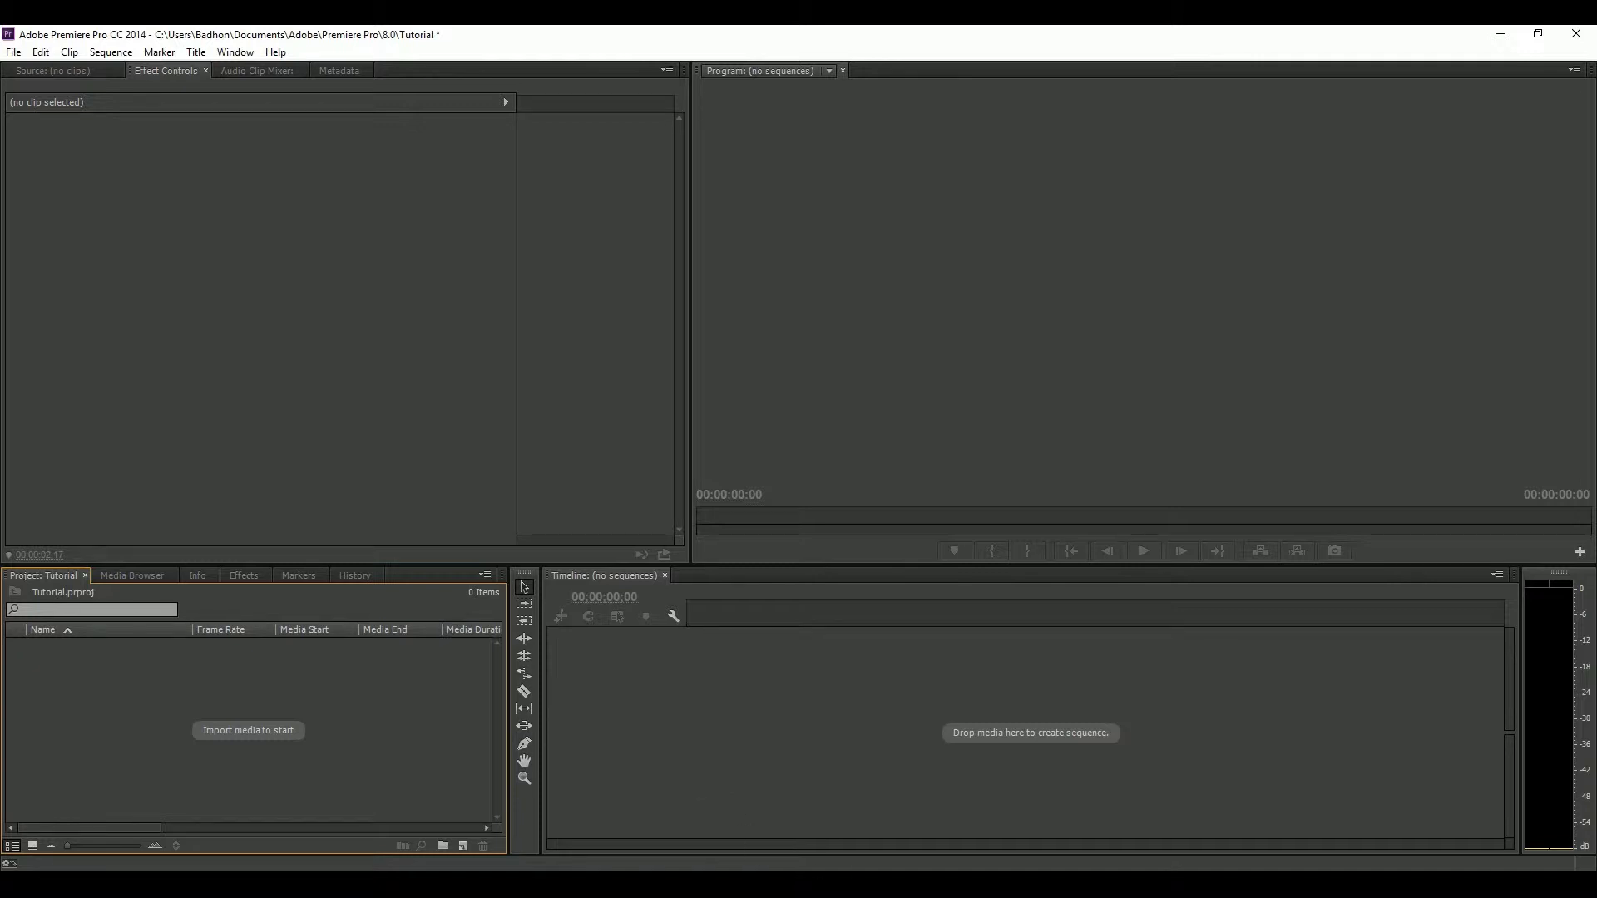
Import the Shot 7 DRONE SHOTS.mp4 clip into the project and create a sequence from it
key("alt+Tab")
left_click_drag(1118, 234, 188, 752)
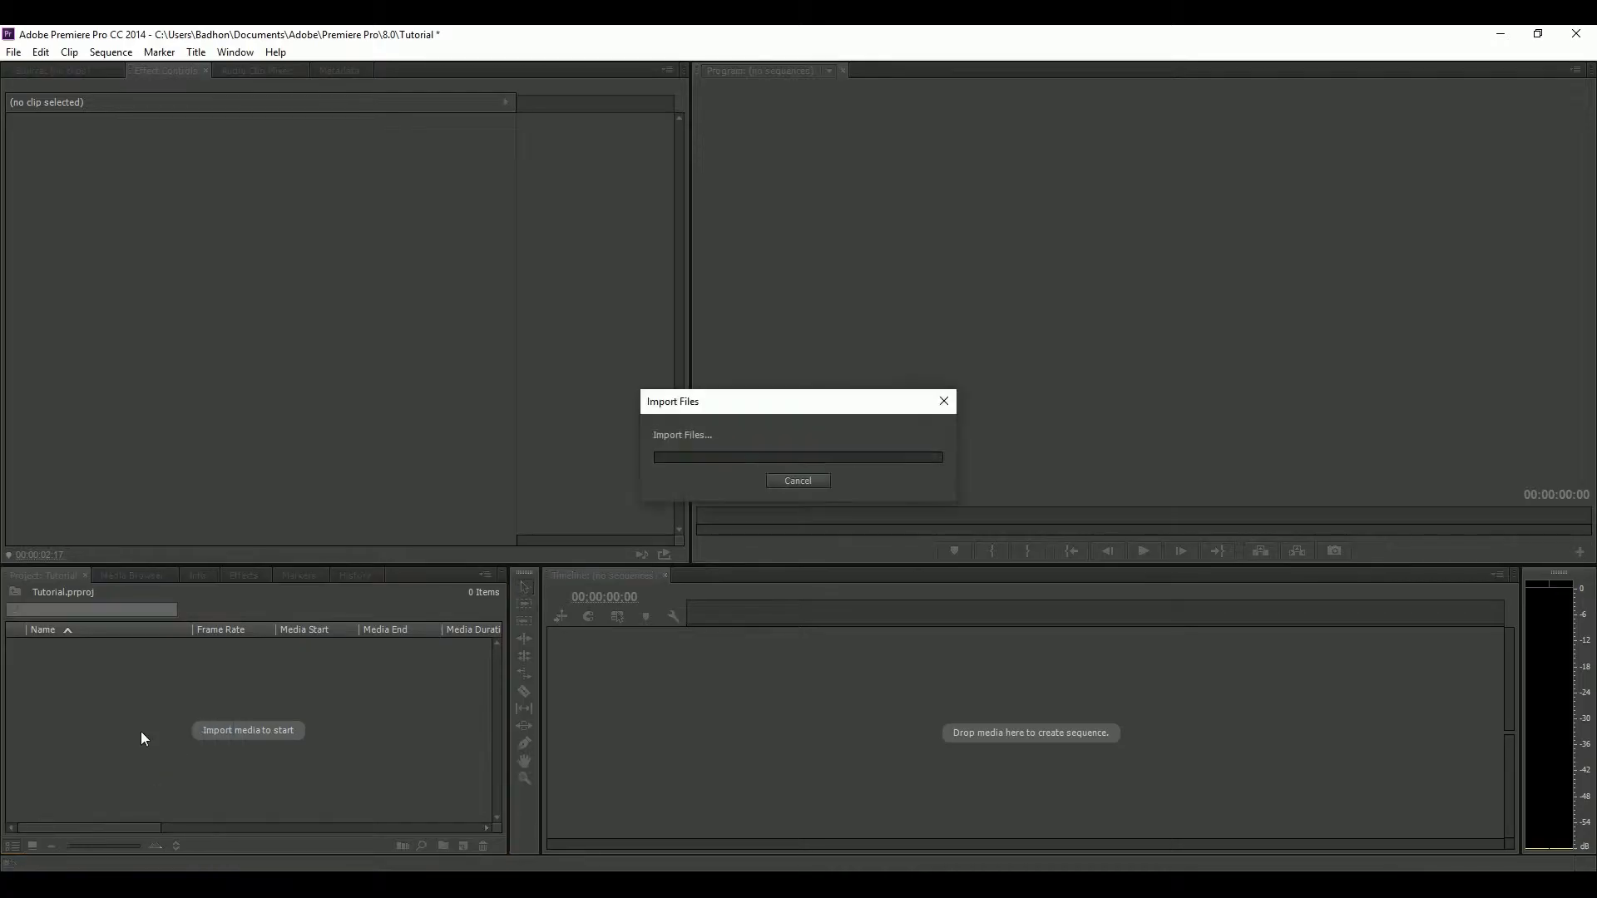
left_click_drag(60, 655, 875, 695)
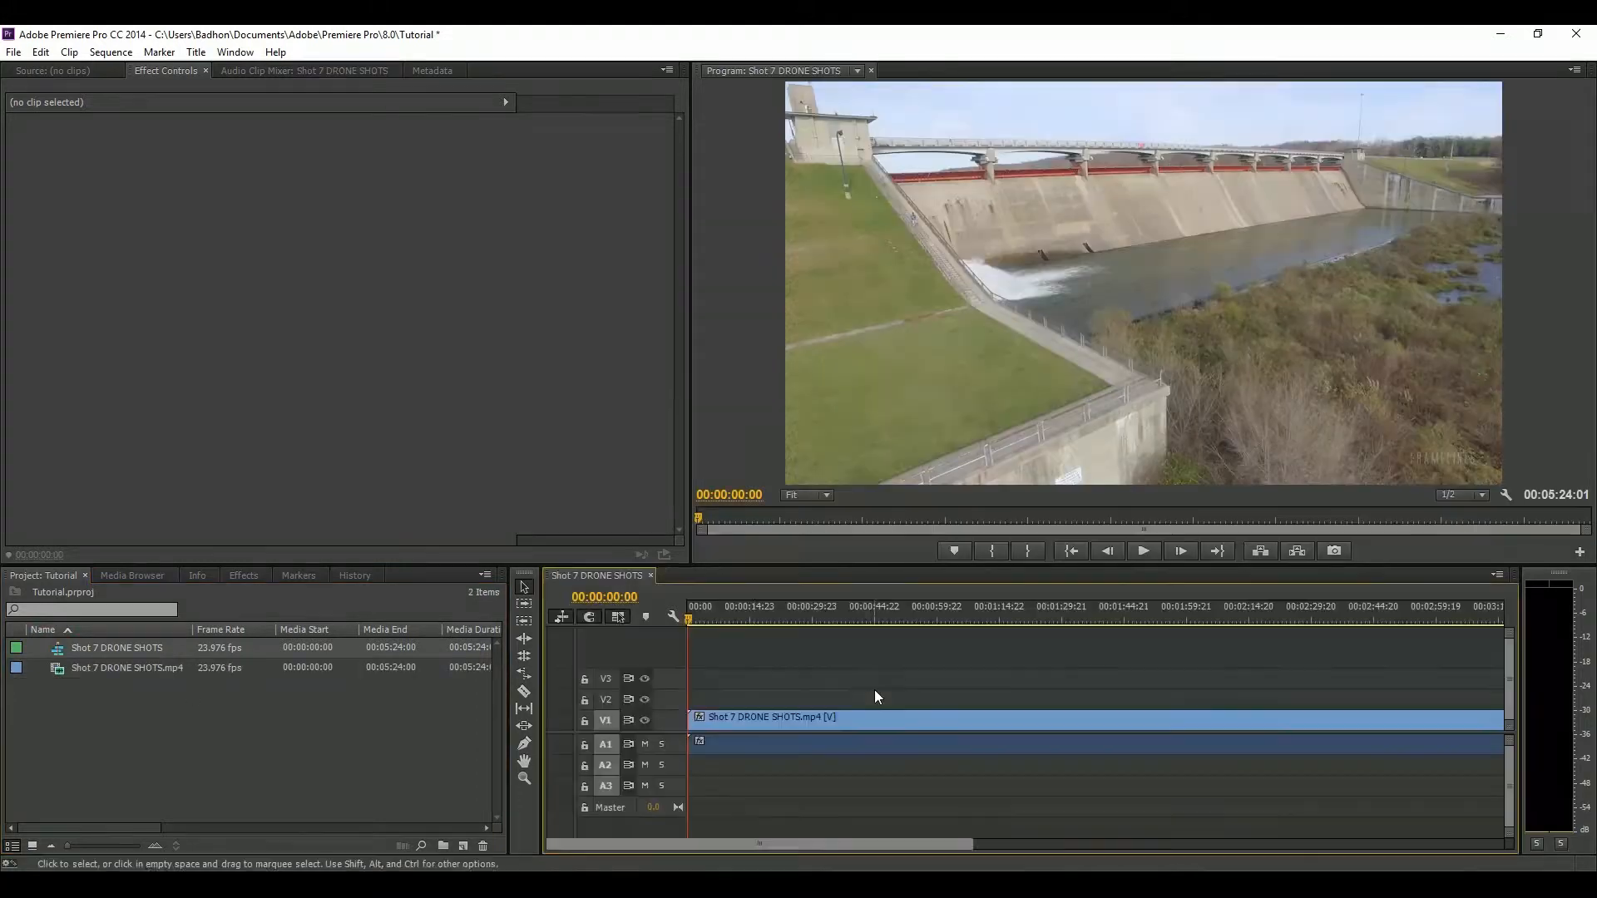
Rename the new sequence in the project as "seq 1"
left_click(113, 646)
type("seq 1")
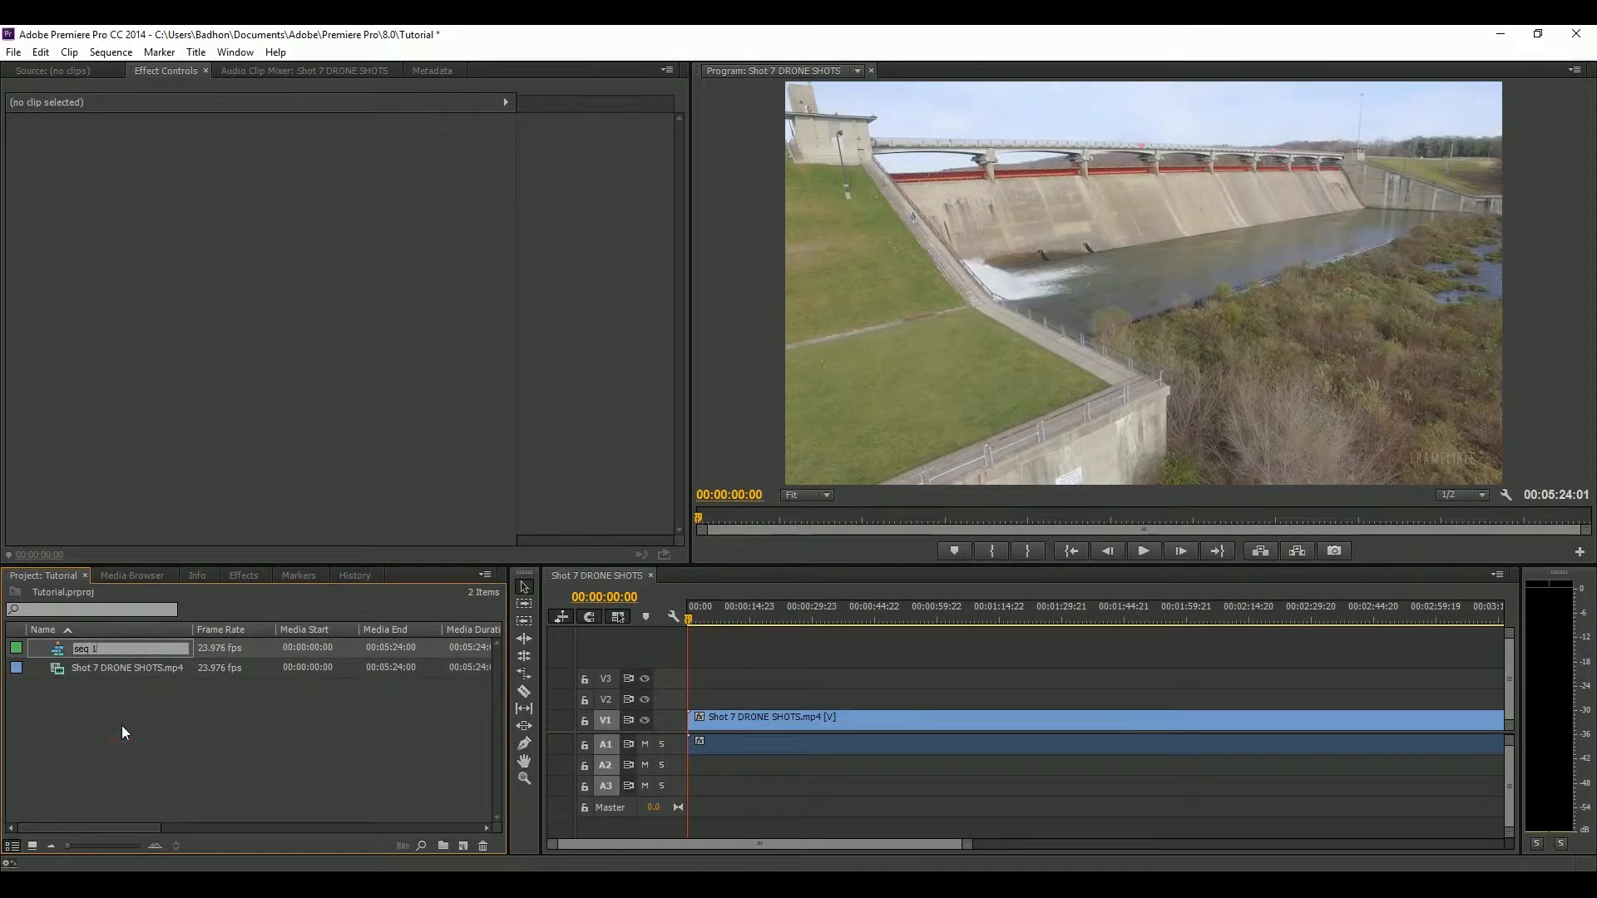
key("Return")
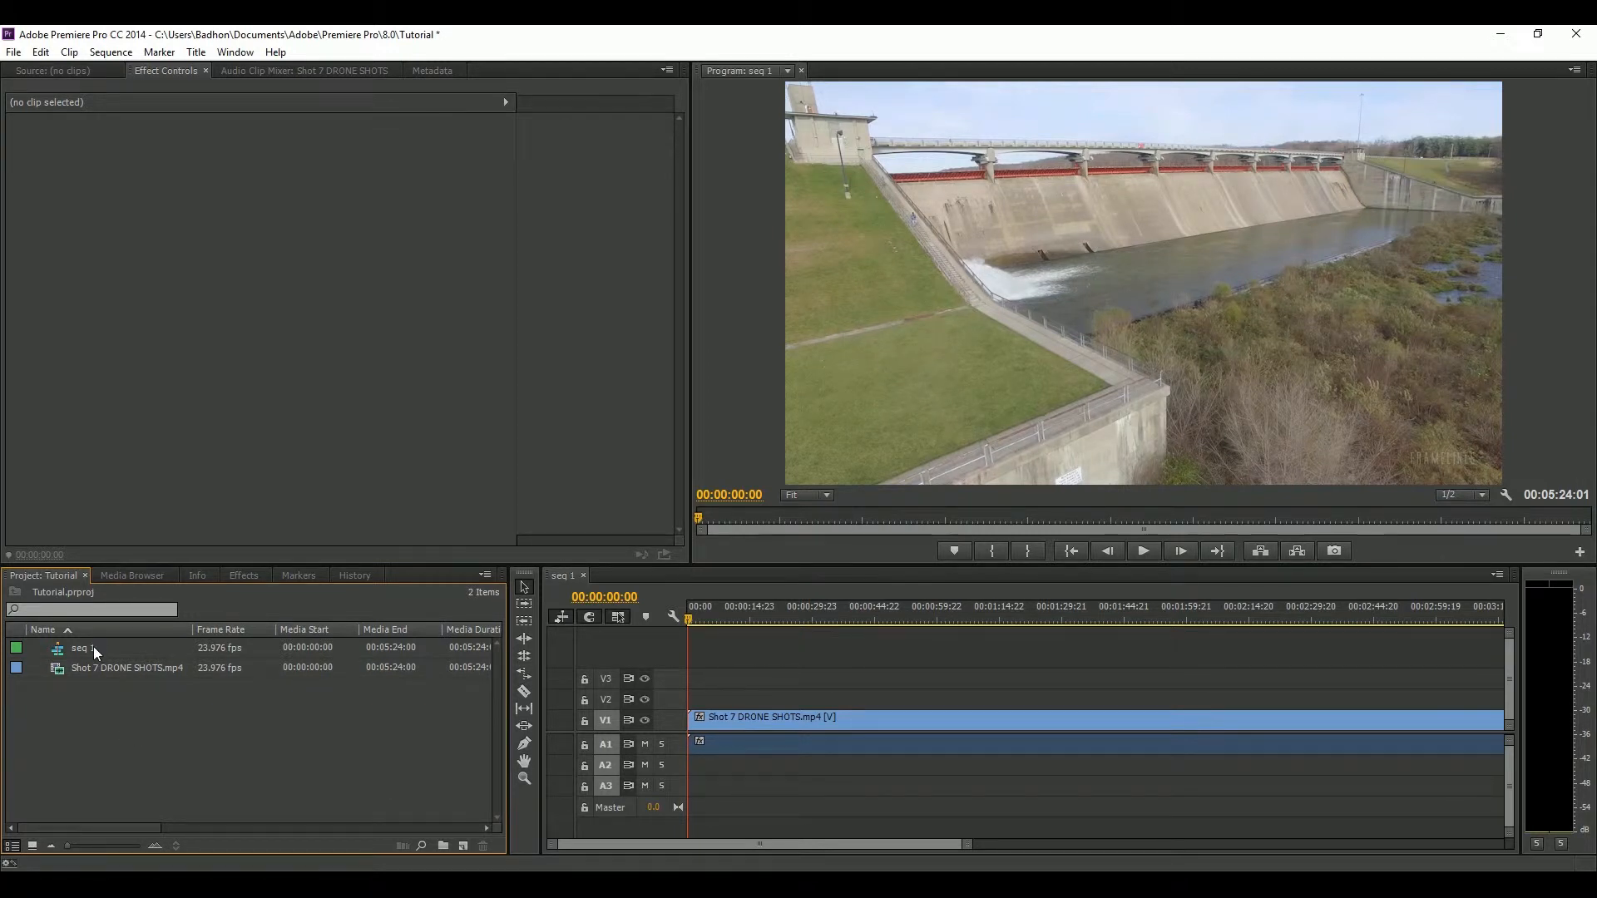
Create a new title named Title 01 with the default 1920 x 1080, 23.976 fps settings
mouse_move(91, 647)
key("shift+3")
left_click_drag(966, 844, 1201, 855)
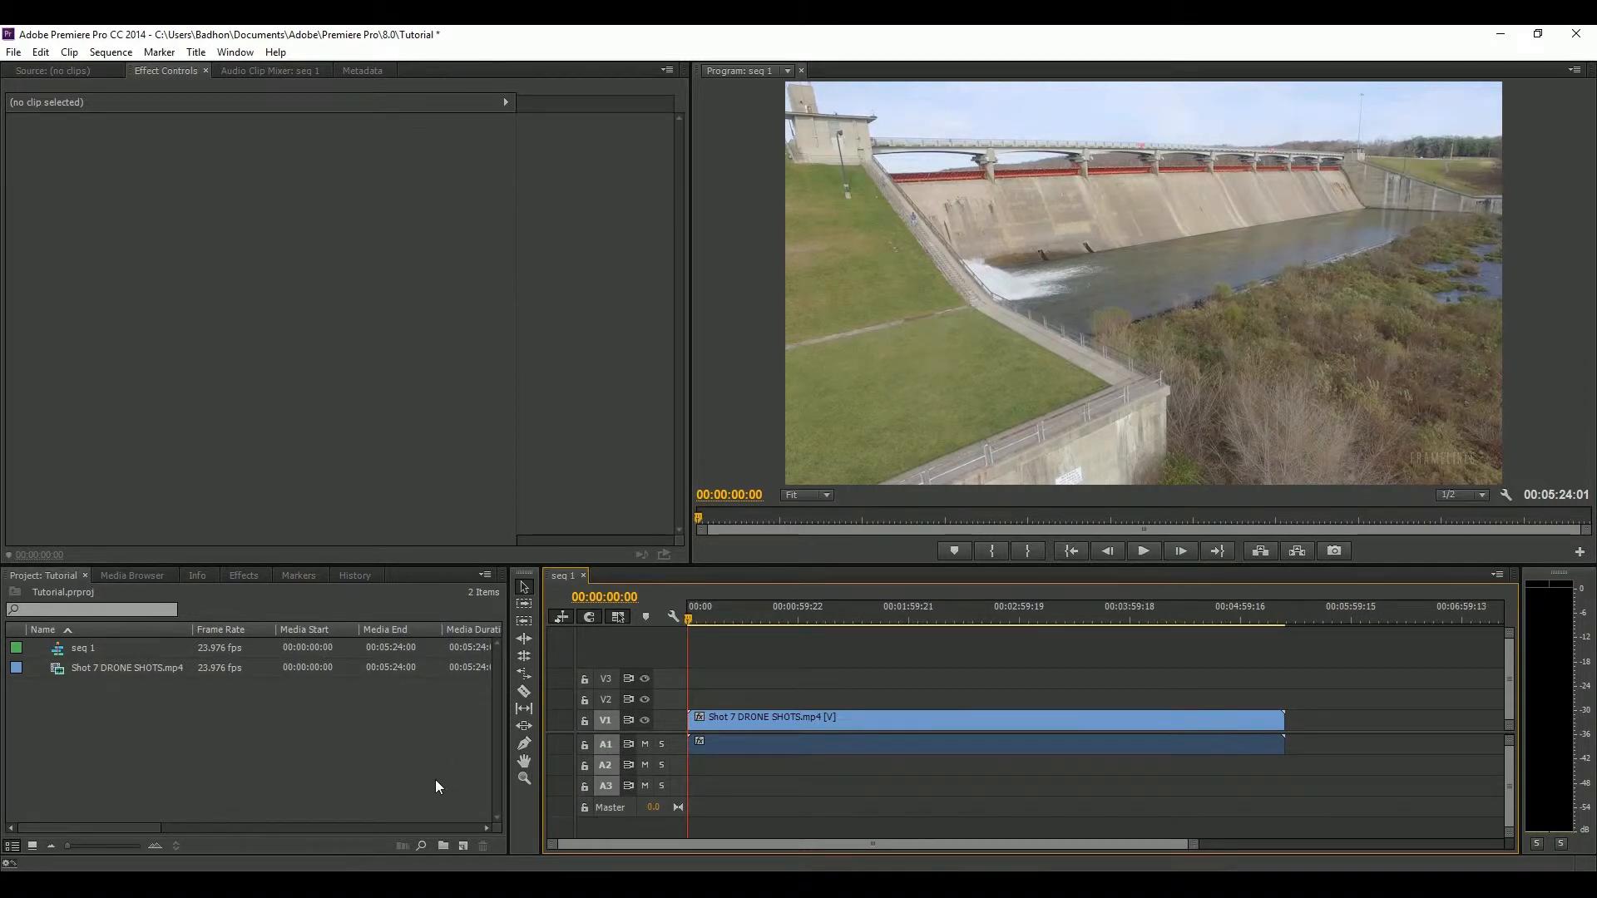
left_click(464, 845)
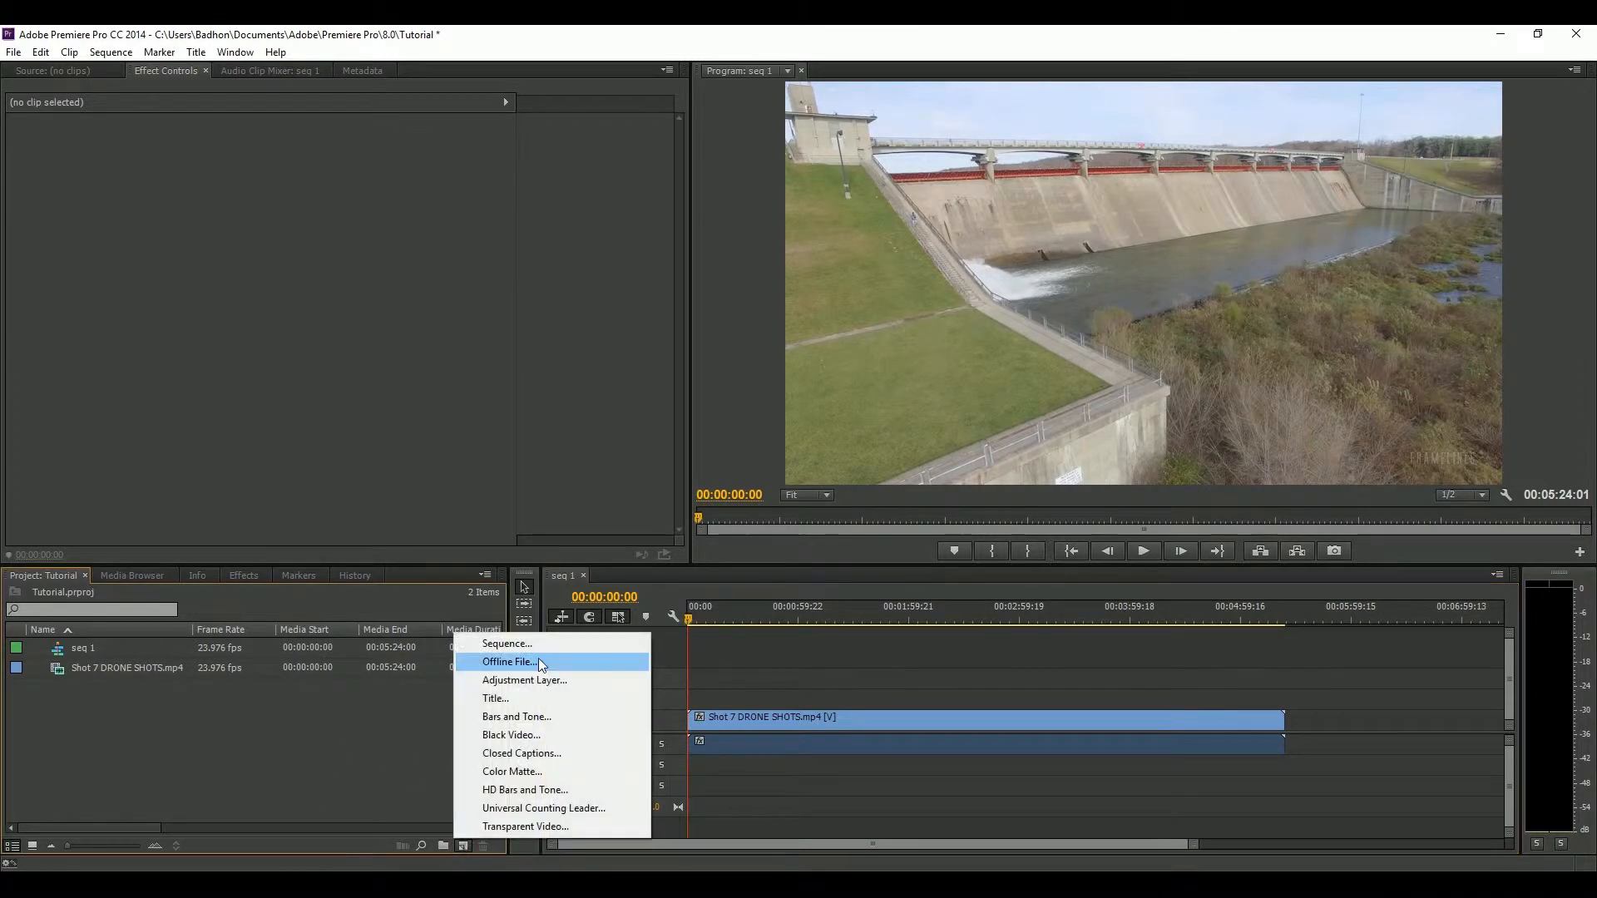
left_click(496, 696)
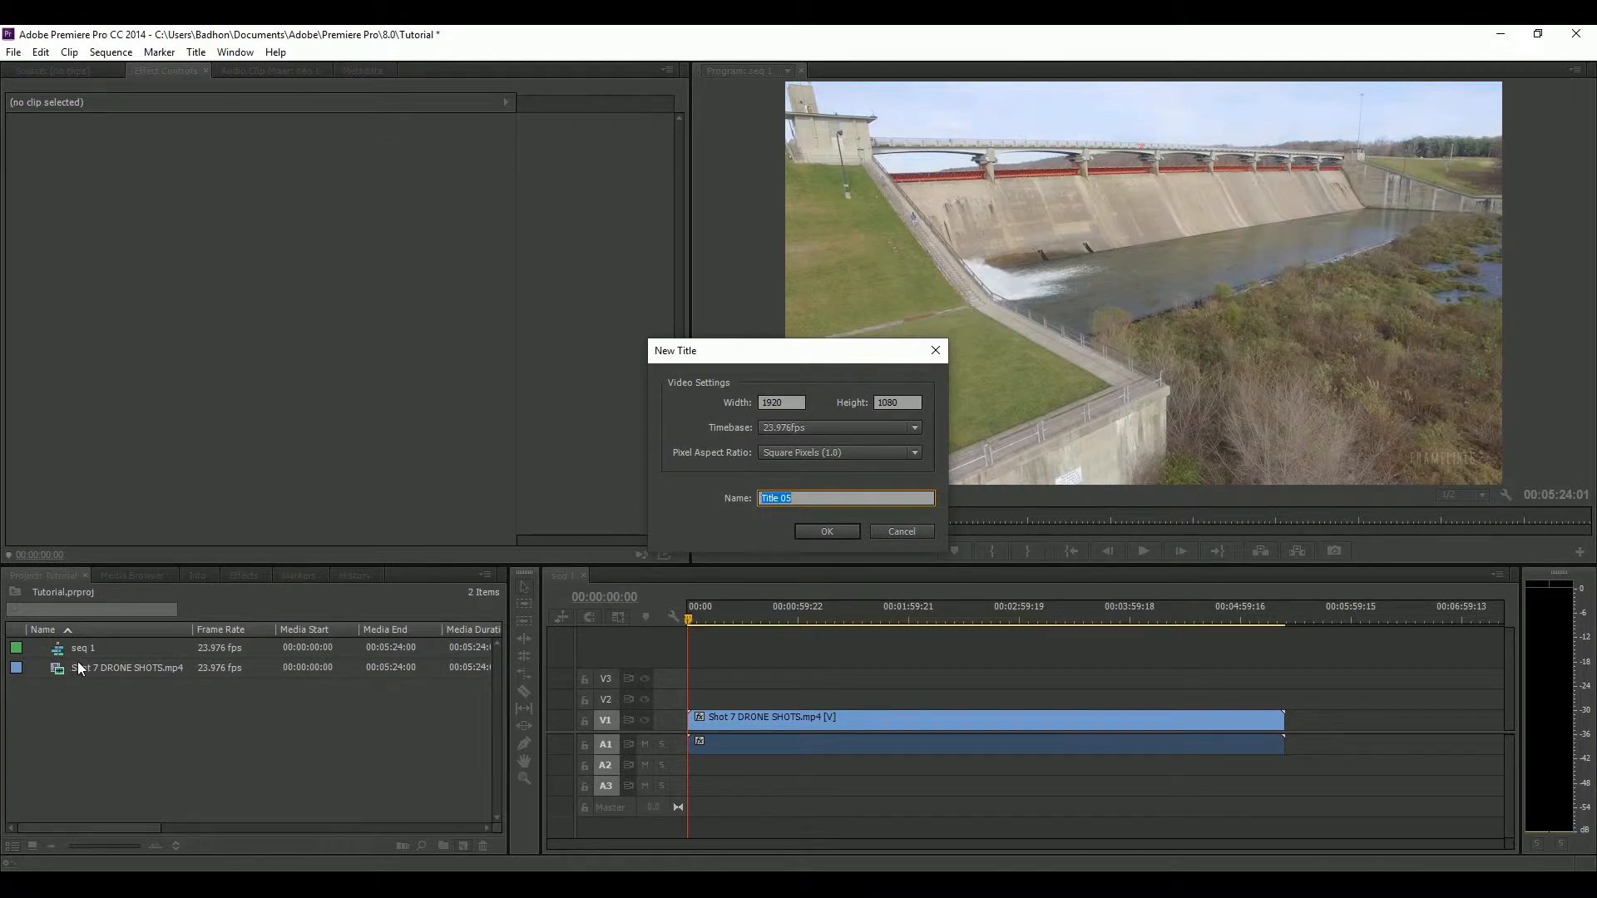
left_click(811, 503)
left_click(817, 527)
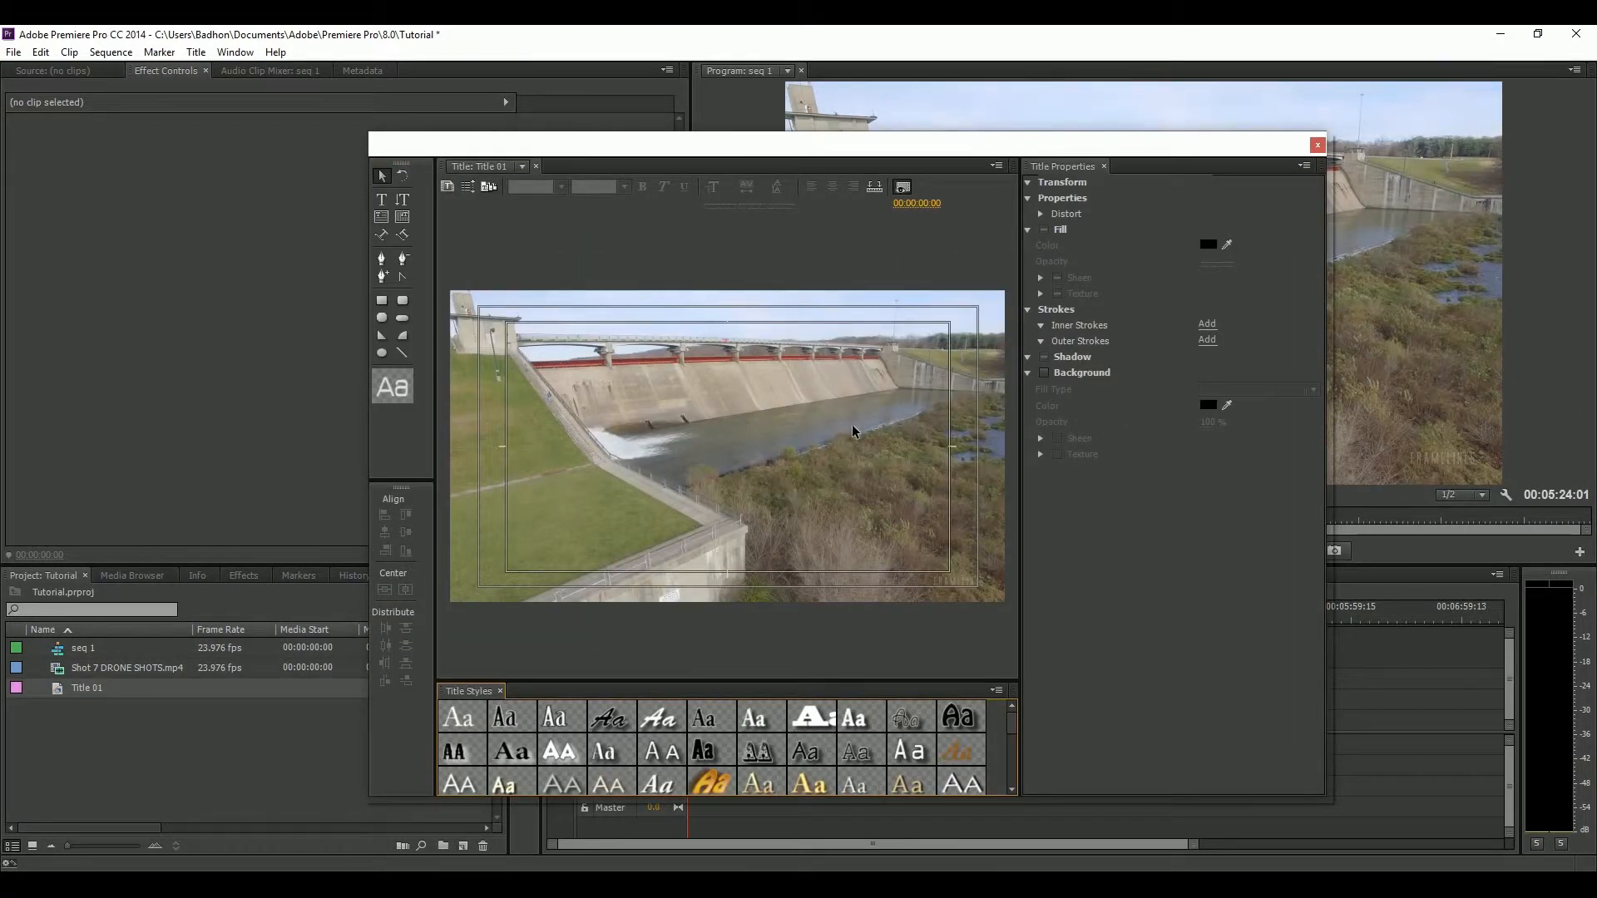
Add the text "Fly To The Sky" over the dam in the title frame
left_click(382, 202)
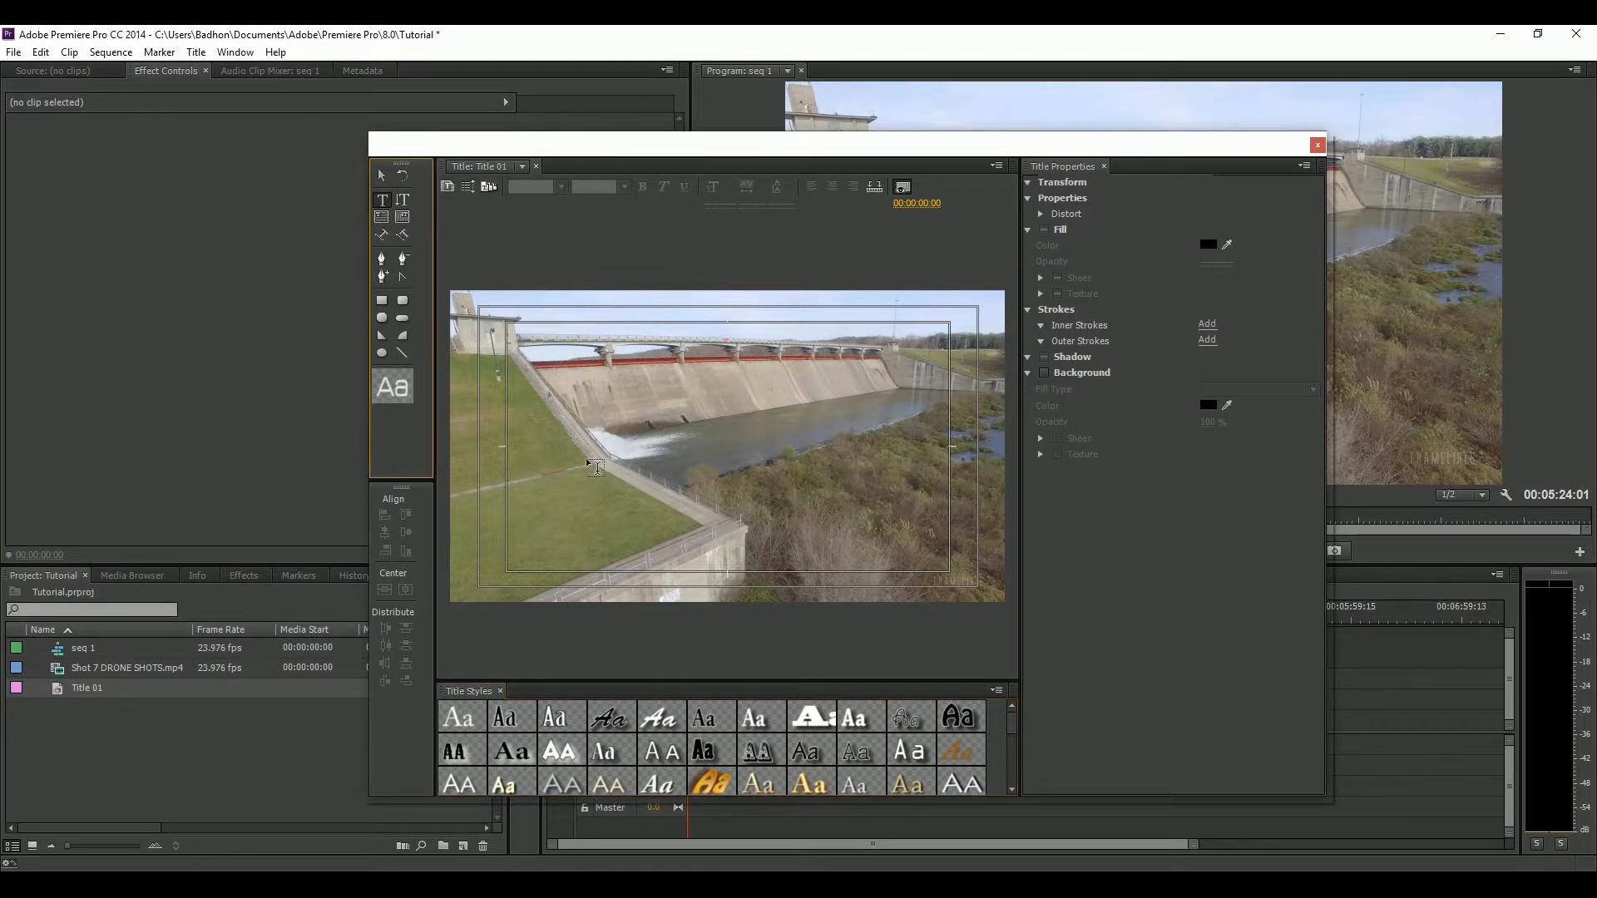
left_click(597, 426)
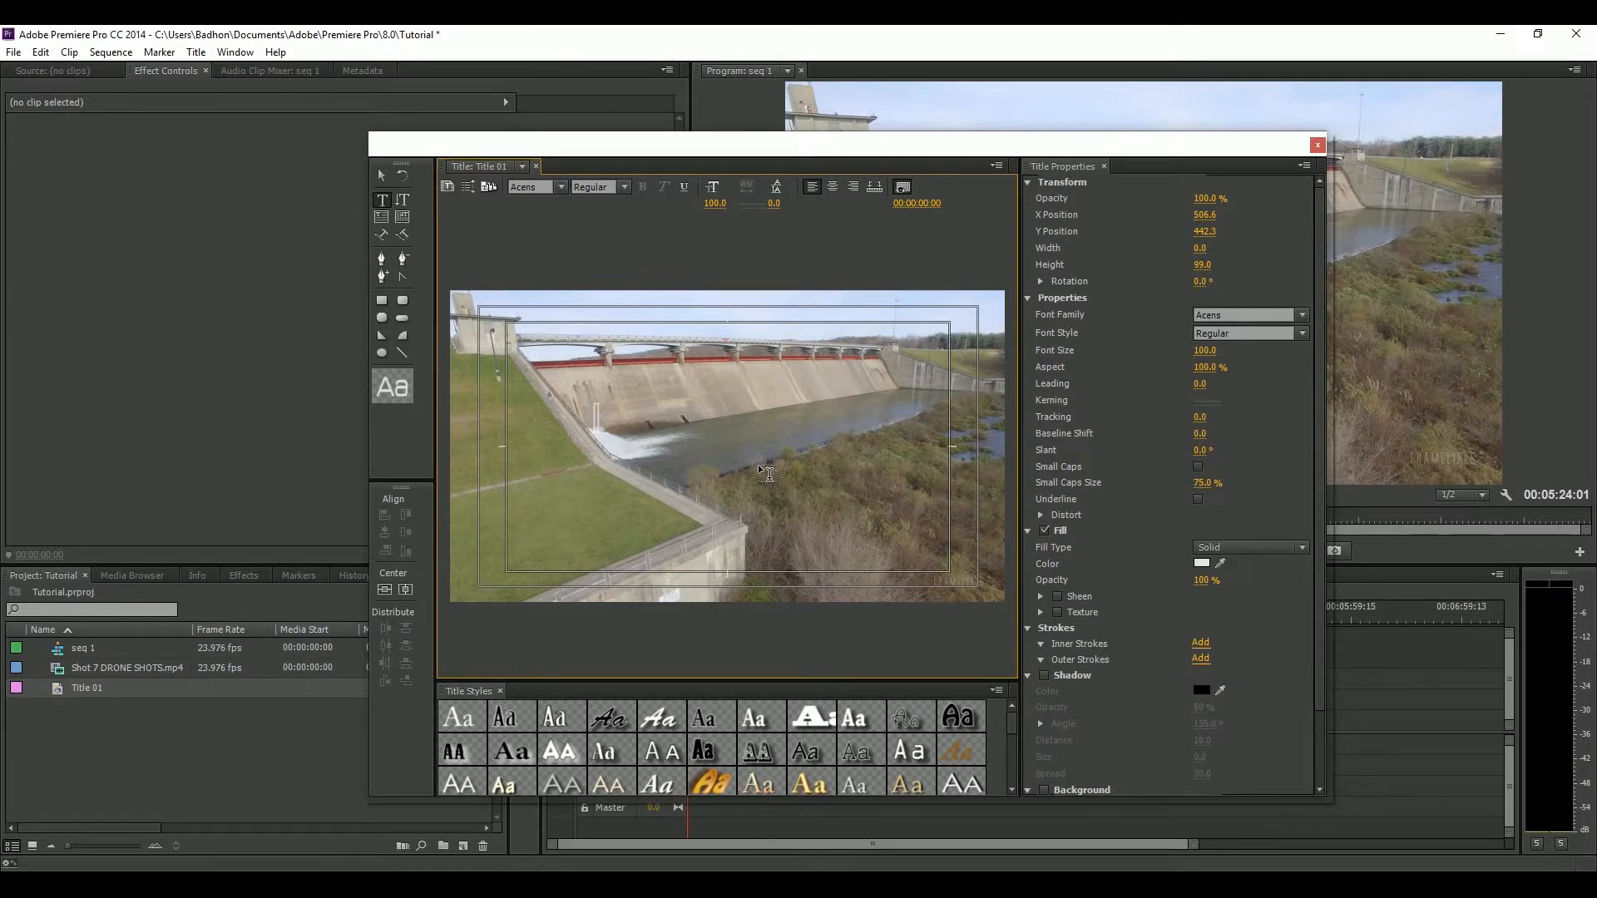
type("Fly T")
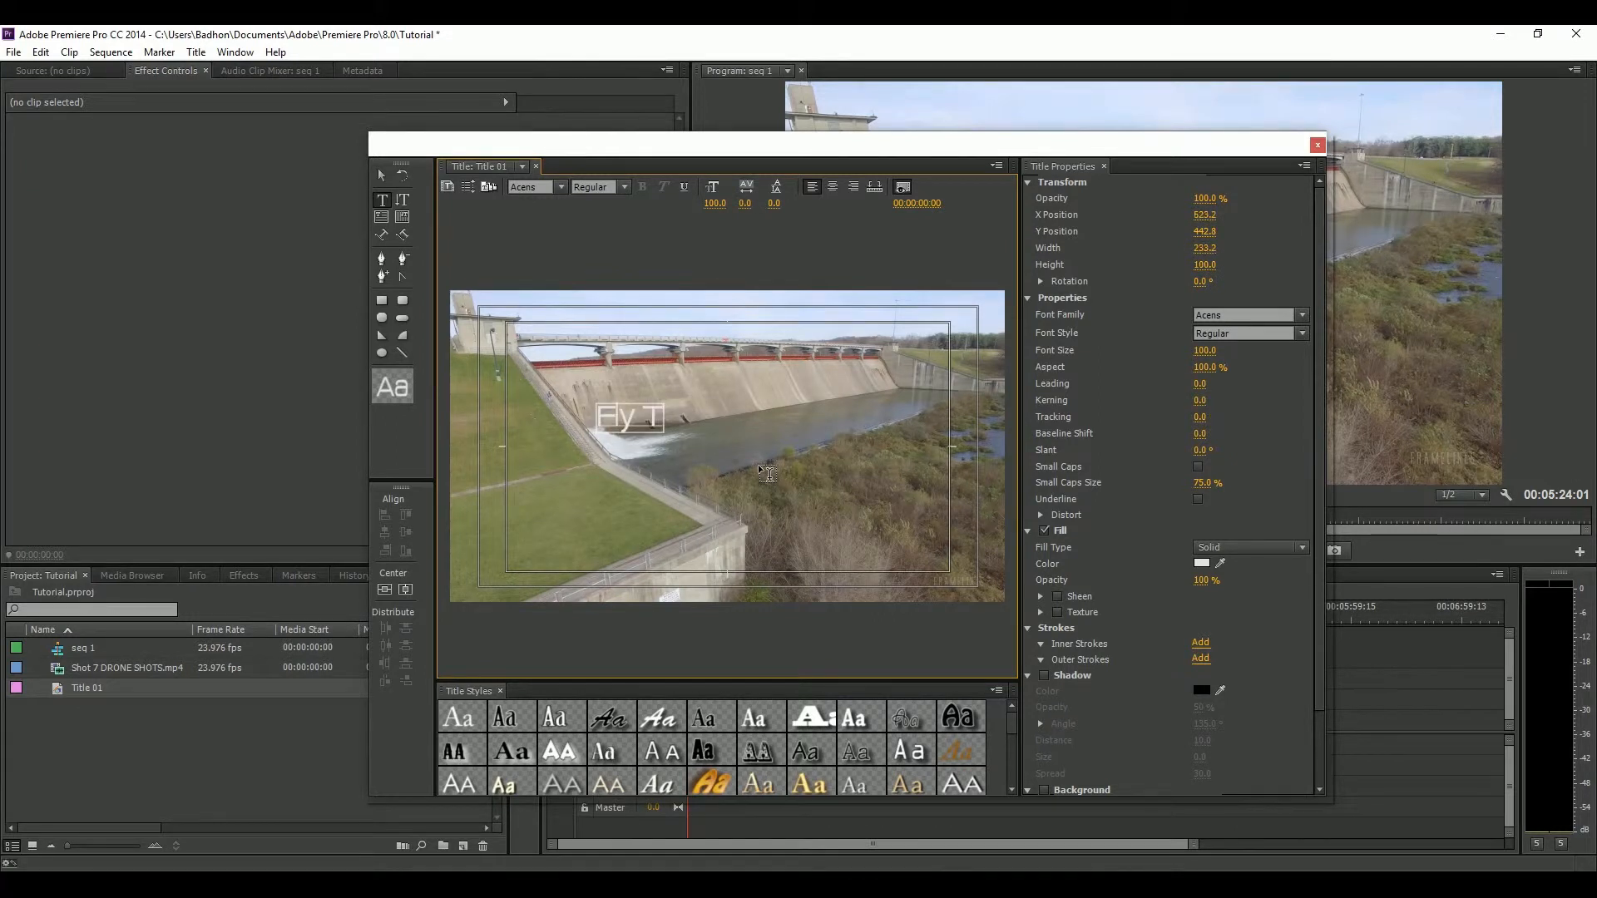
type("o The Sky")
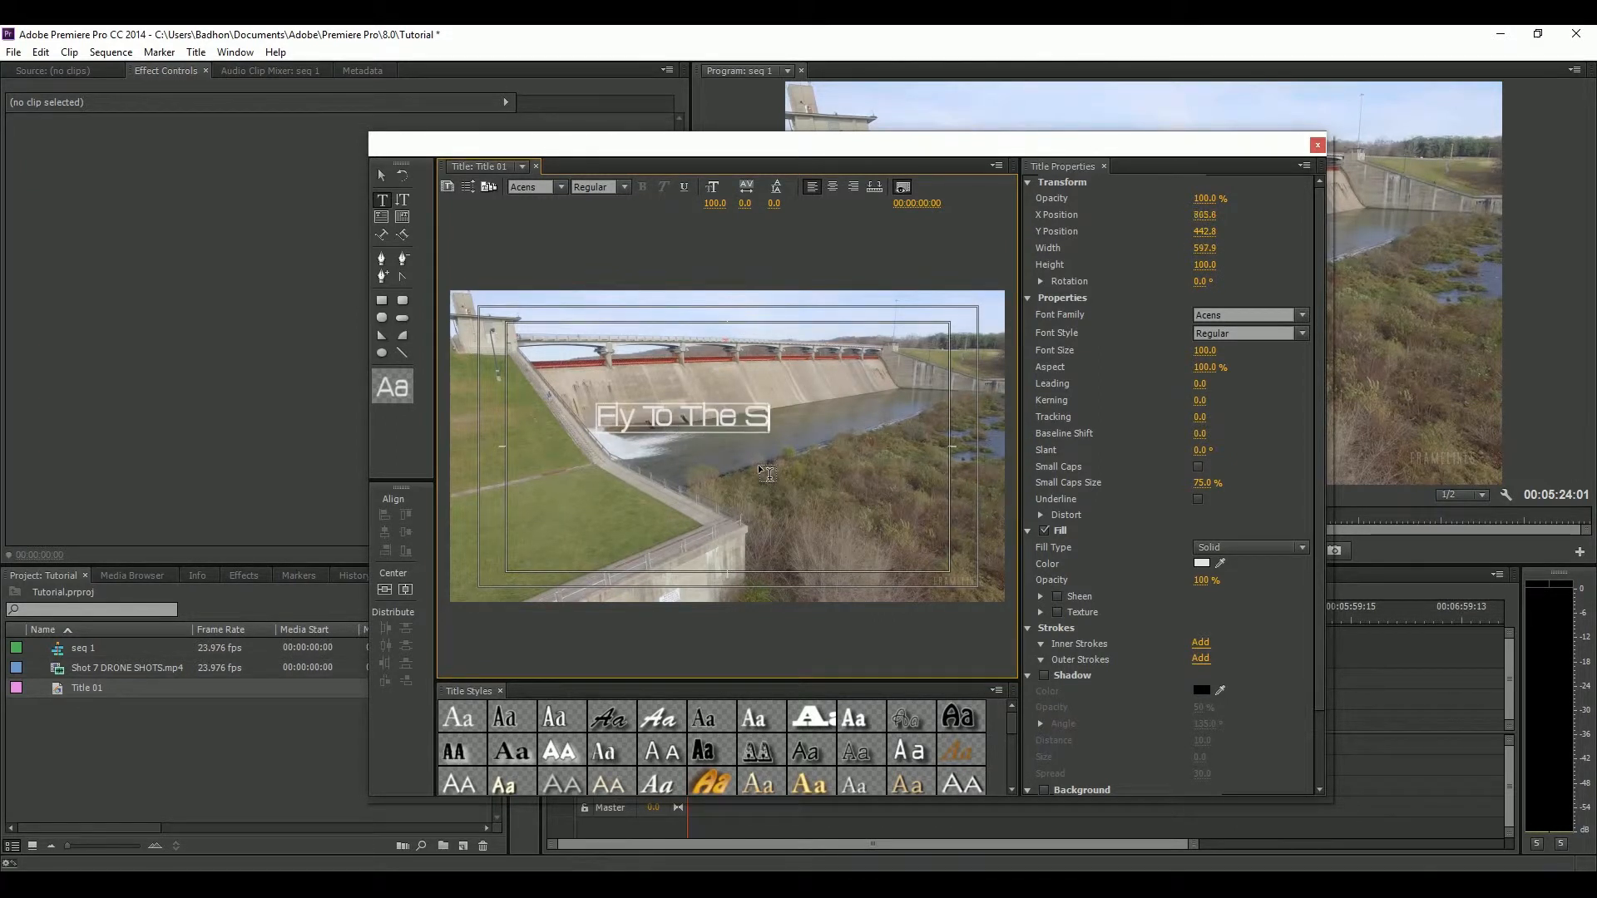
Nudge the title text slightly down and to the right, and close the title editor
left_click(382, 177)
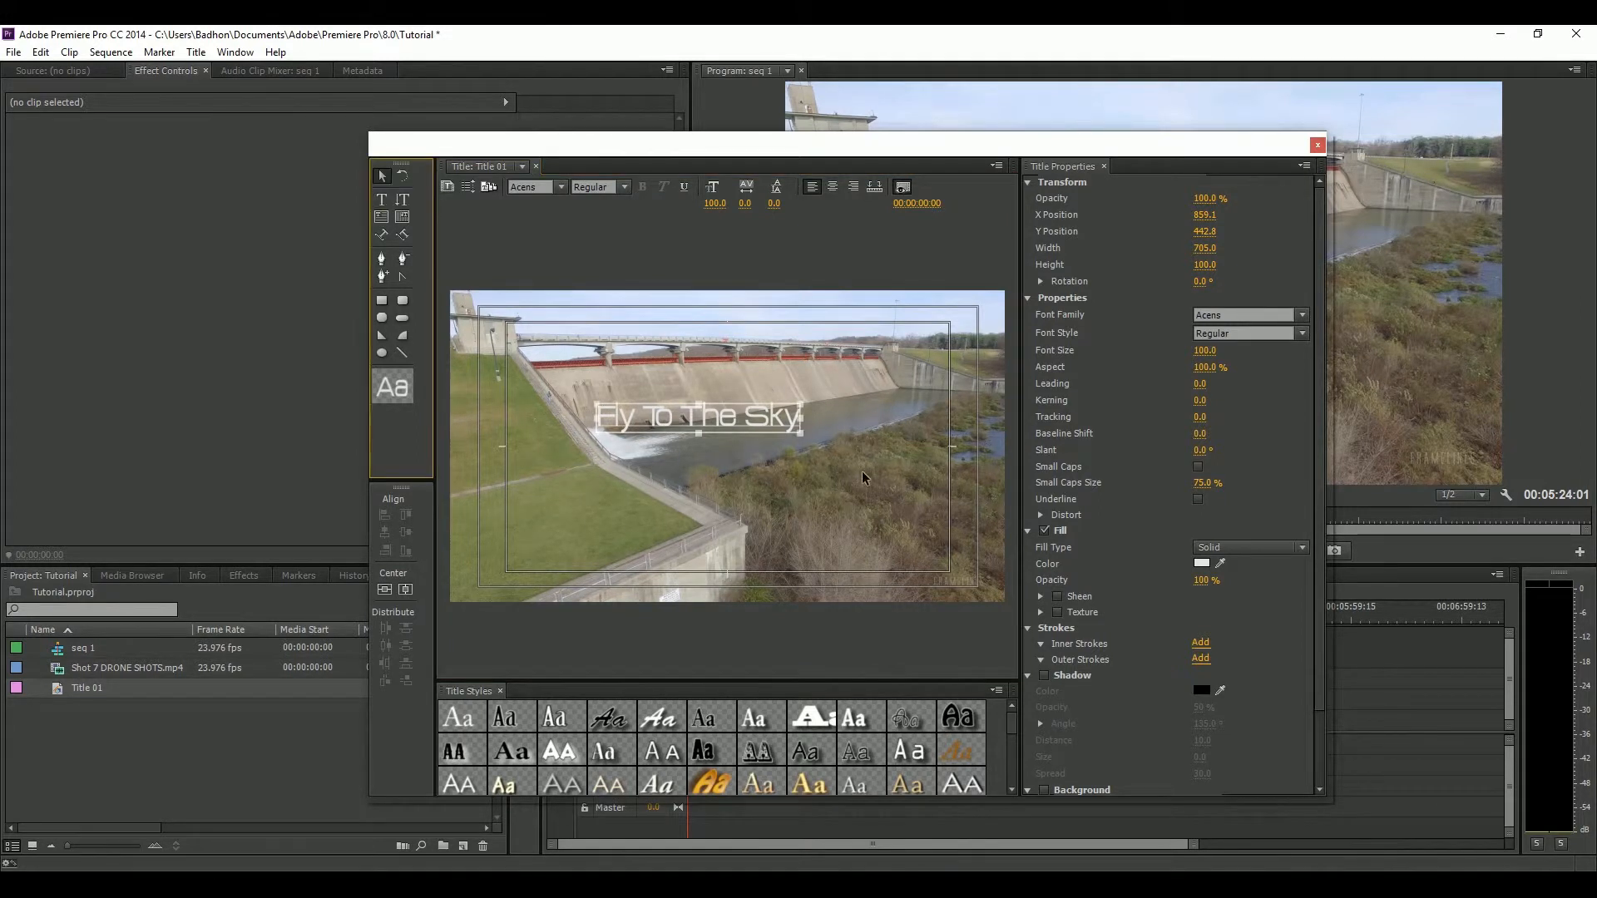
left_click_drag(757, 422, 762, 430)
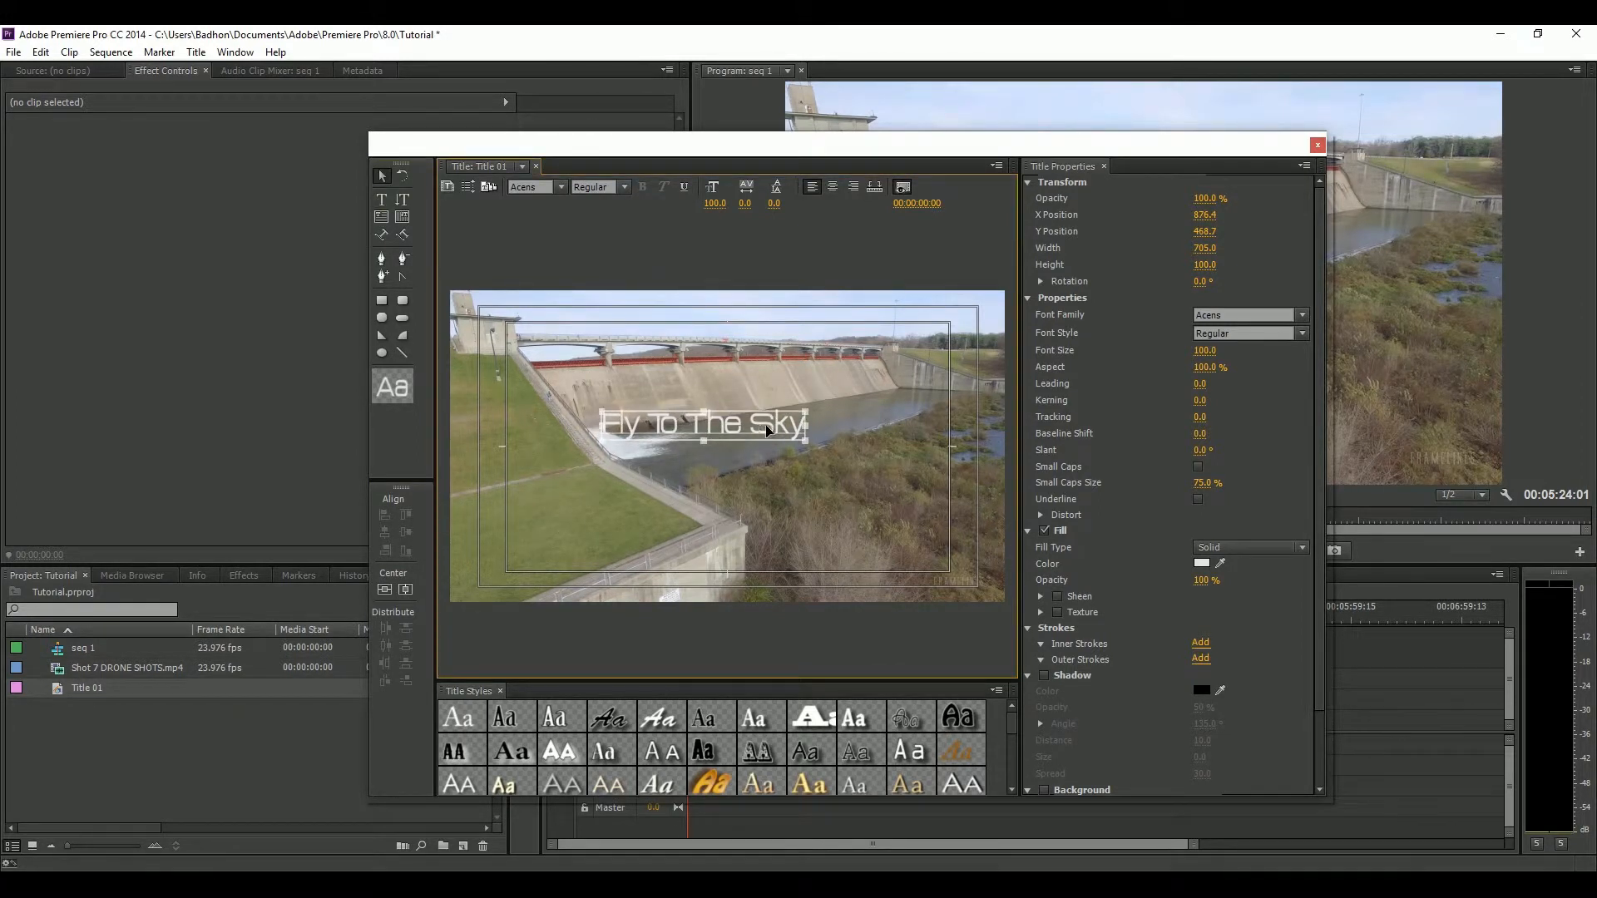
left_click(1318, 146)
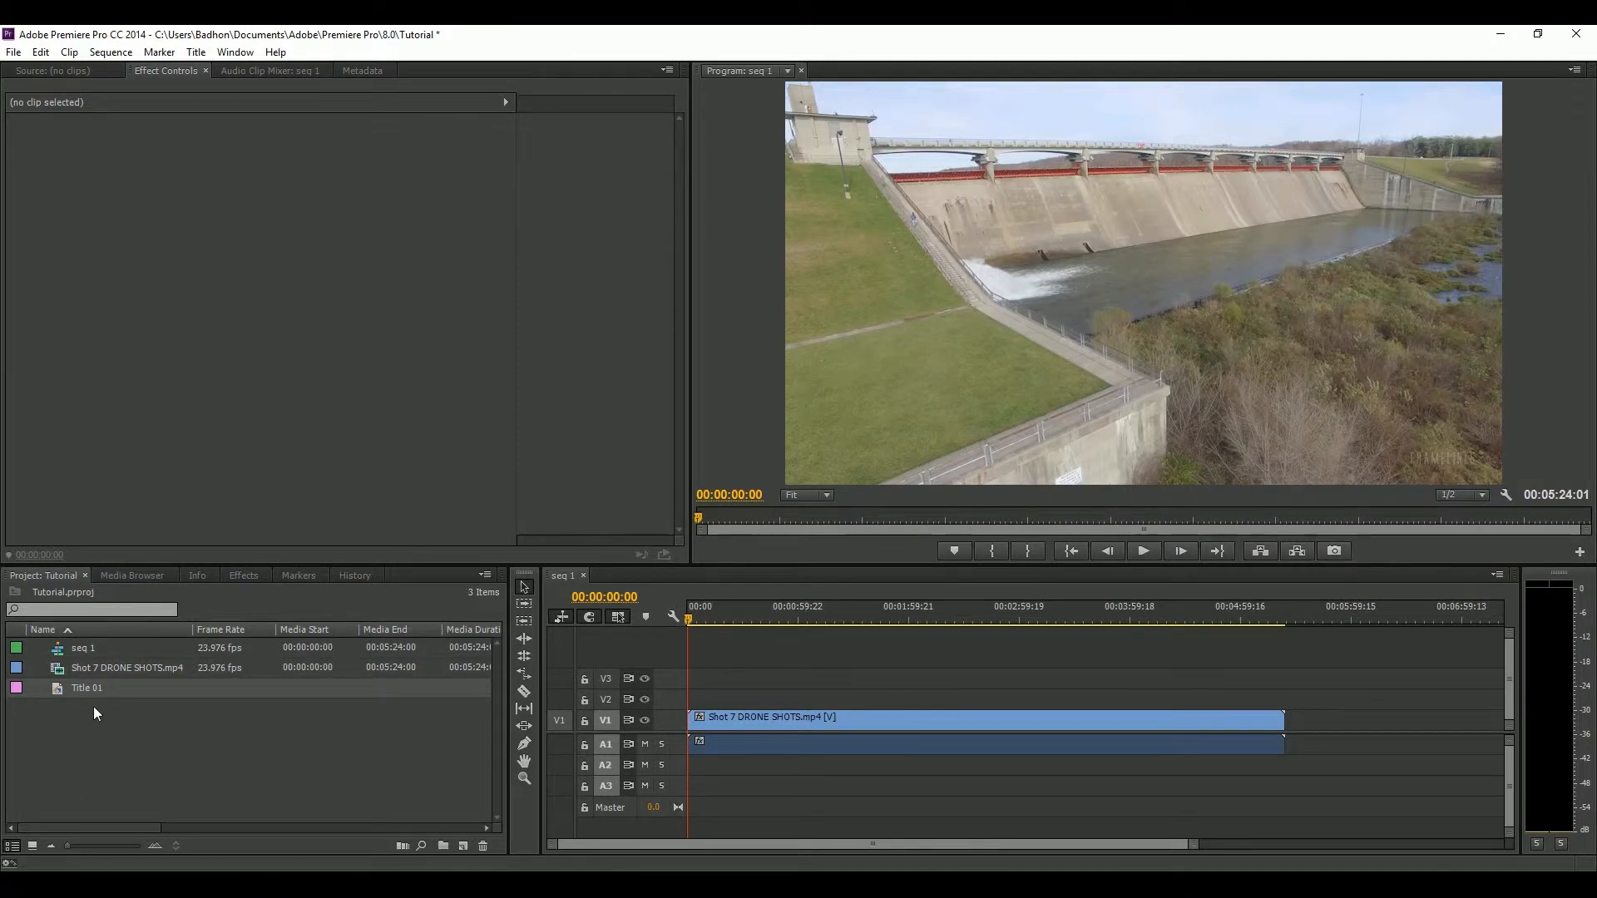
Place Title 01 on track V2 at the very start of the sequence, above the drone clip
left_click_drag(58, 690, 703, 701)
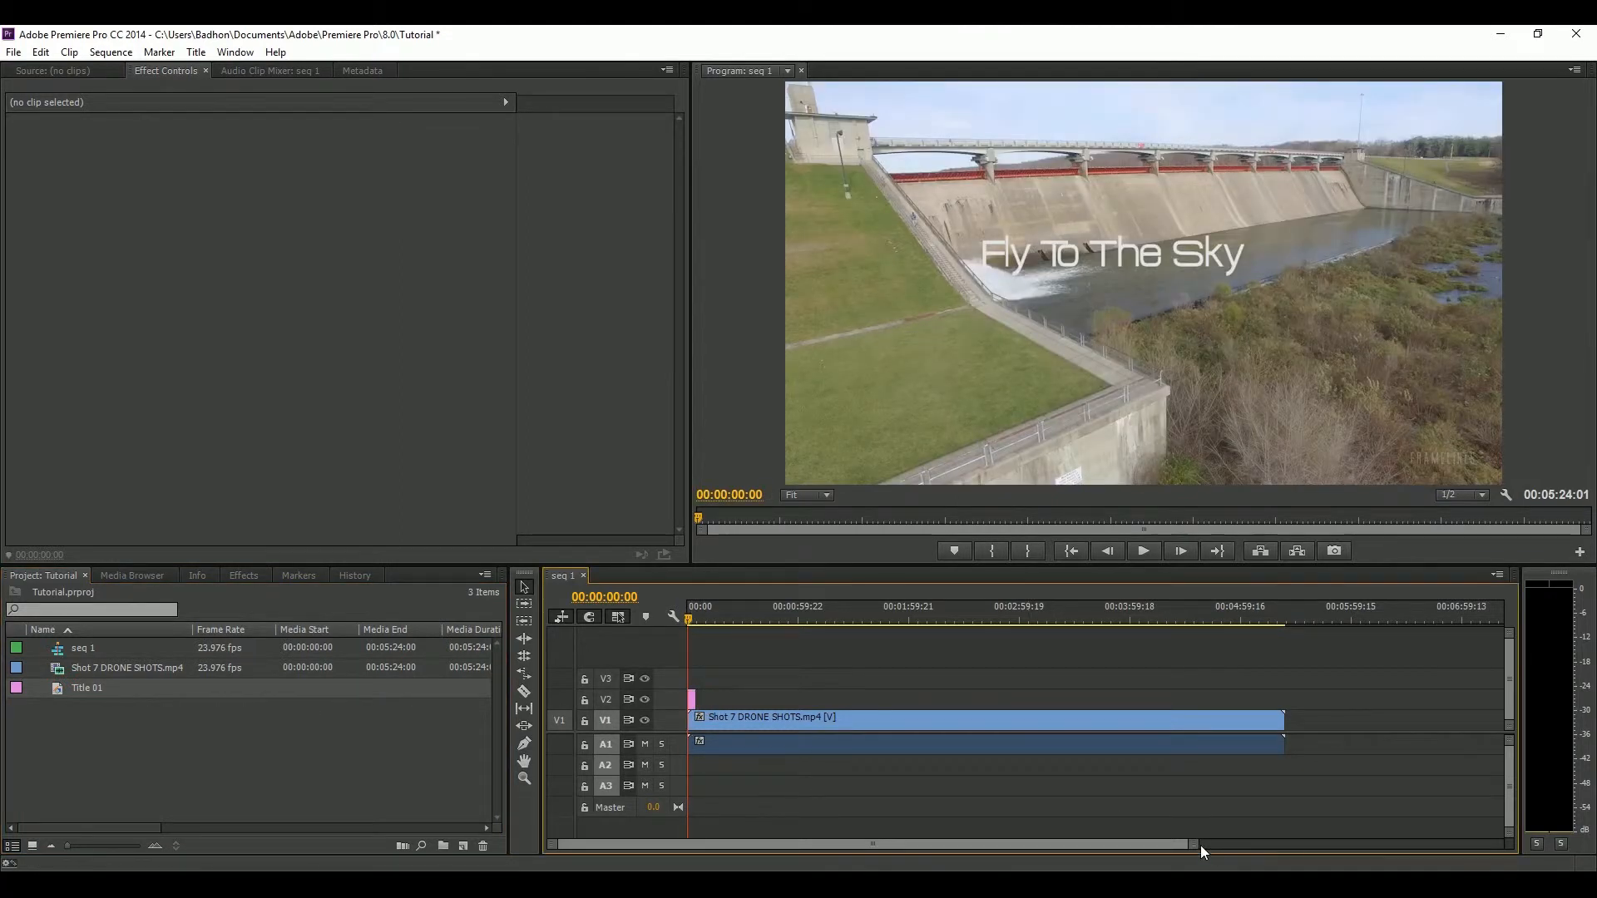
left_click_drag(1198, 845, 766, 845)
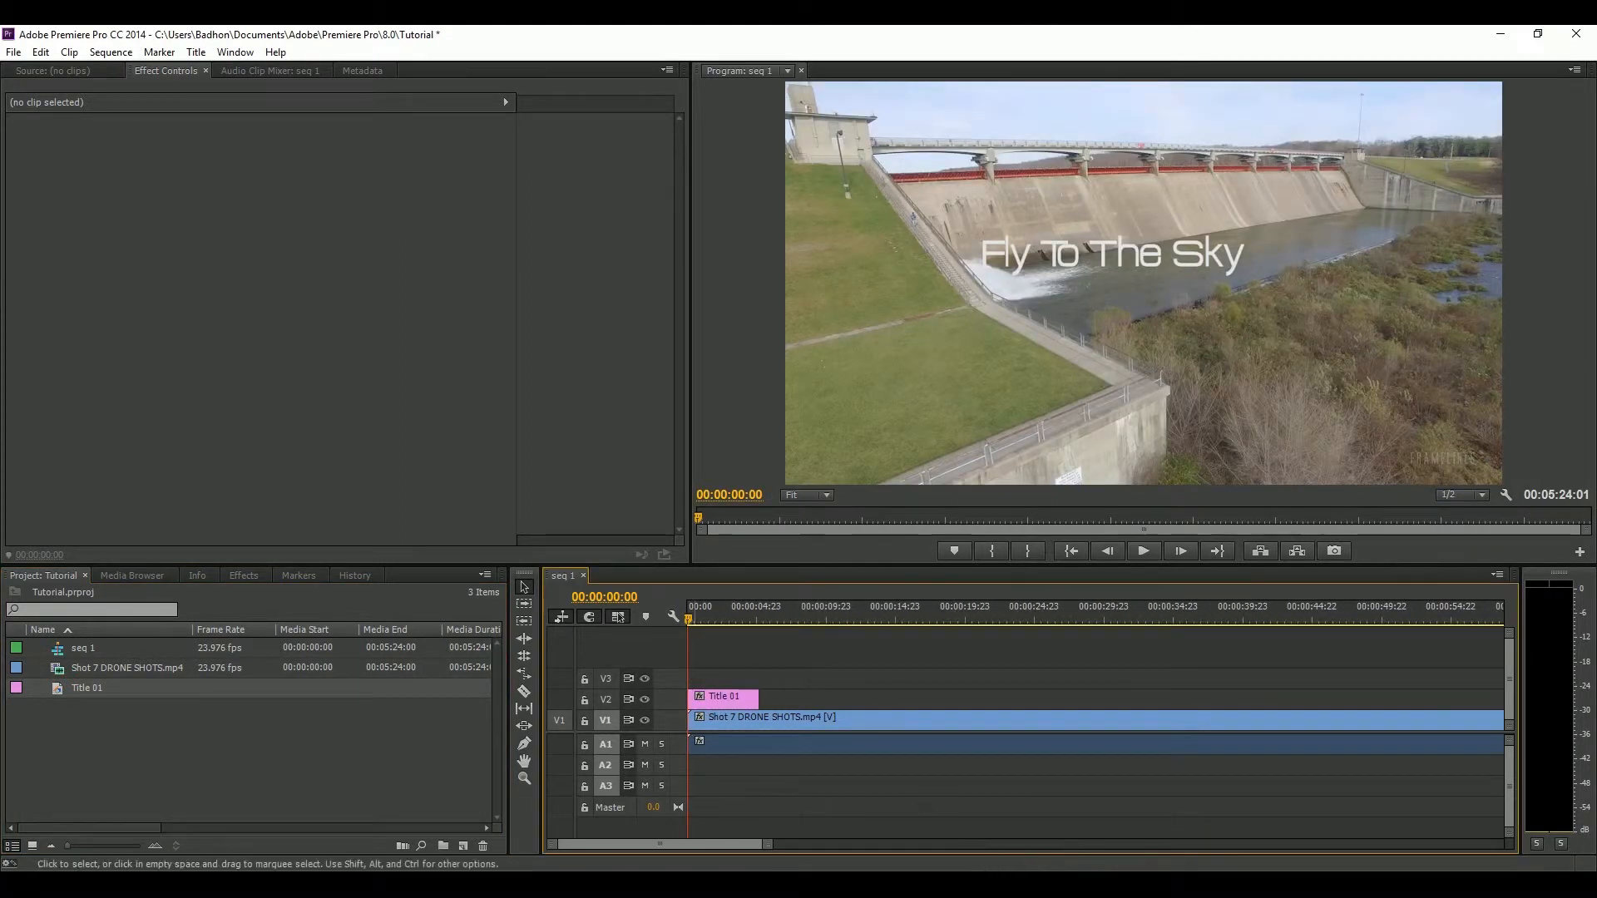
left_click_drag(697, 616, 704, 620)
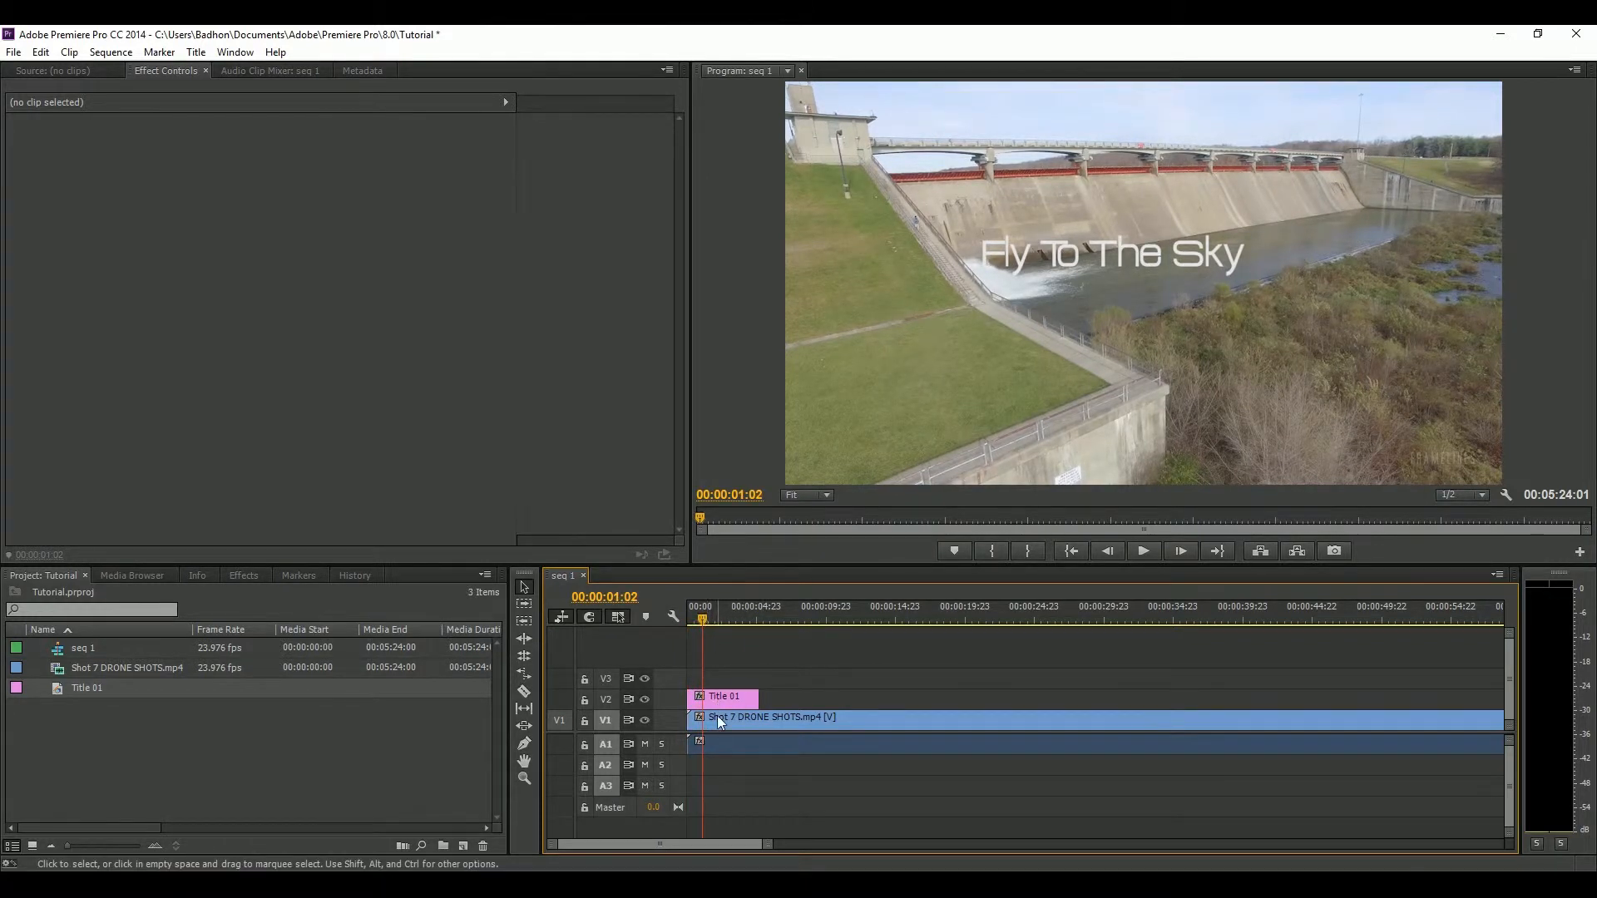
Shift the drone clip to start where Title 01 ends, and move the title down to V1 in front of it
left_click_drag(715, 720, 811, 731)
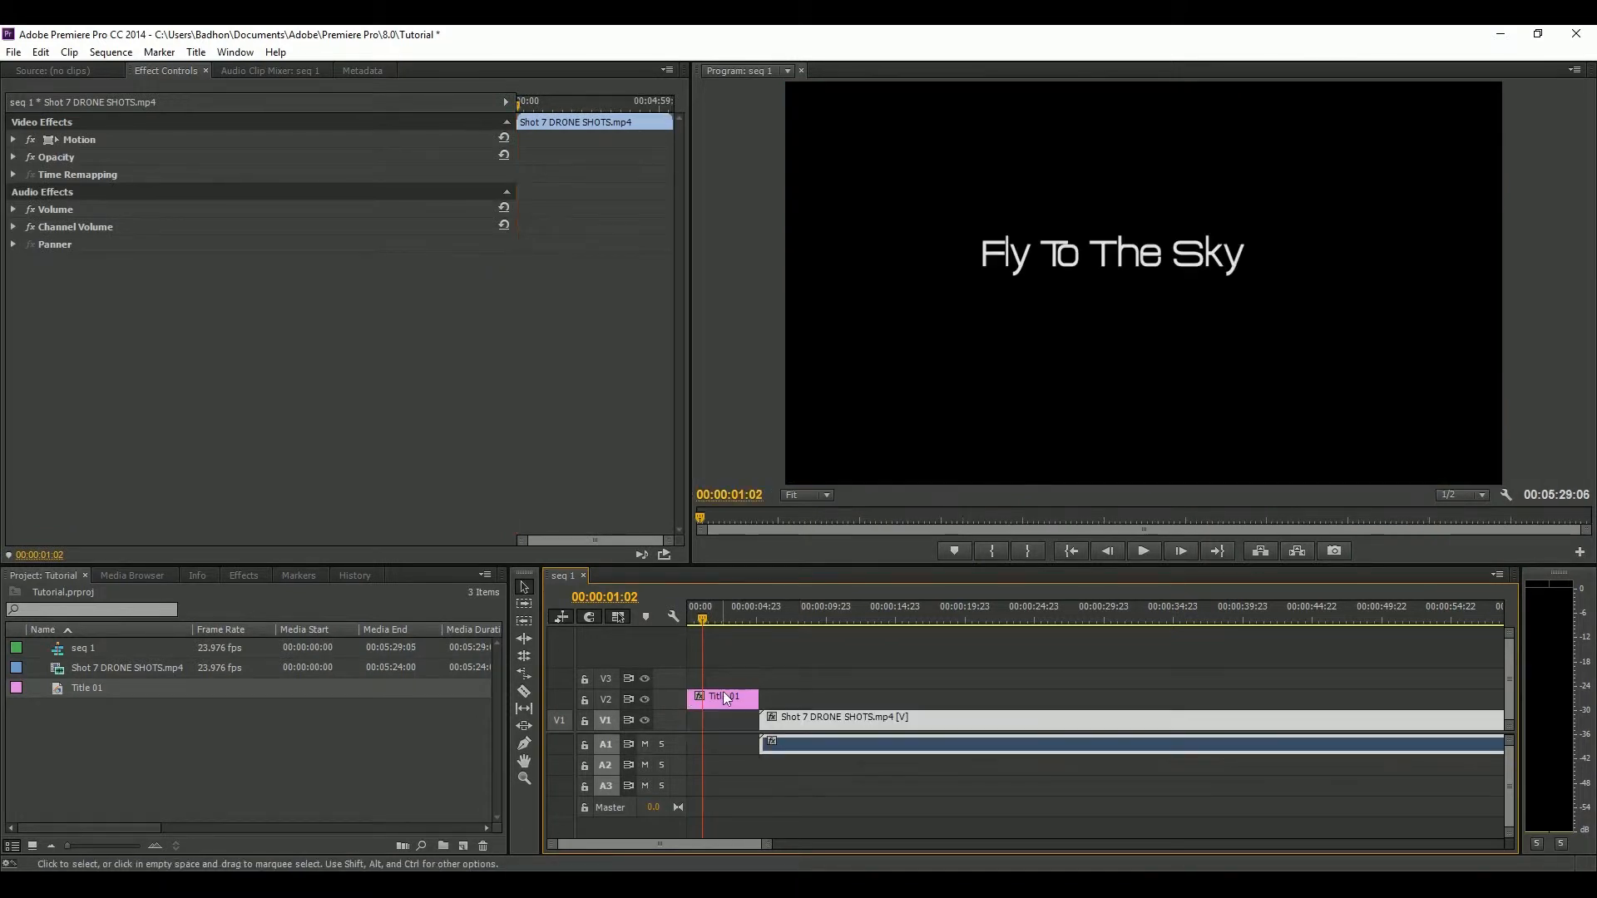
left_click_drag(721, 704, 722, 720)
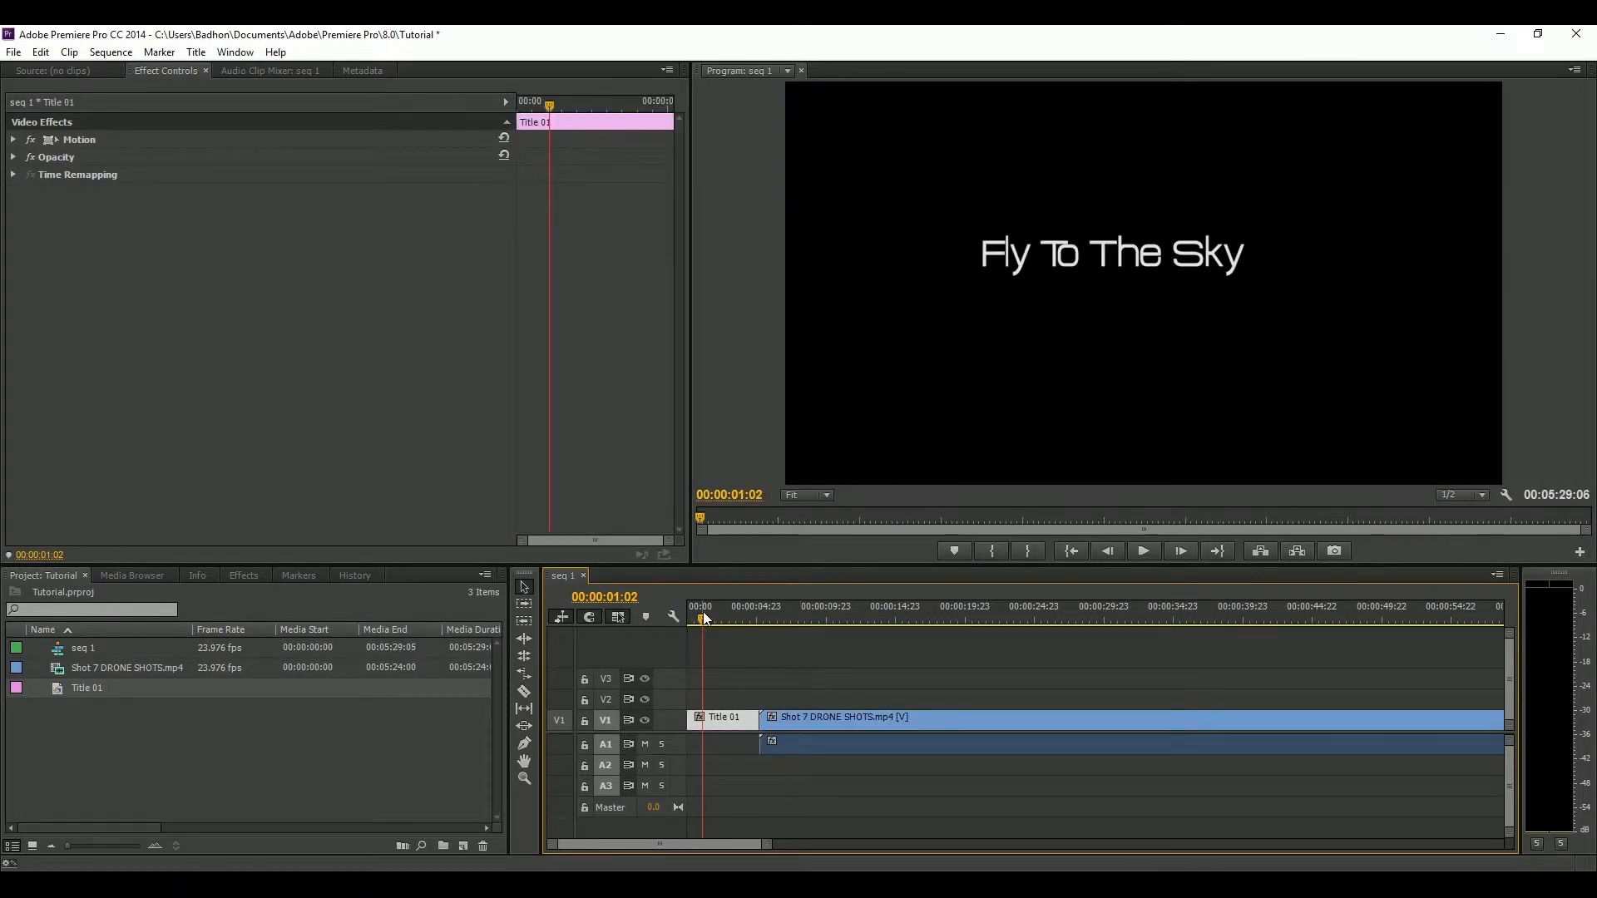
left_click_drag(702, 612, 734, 620)
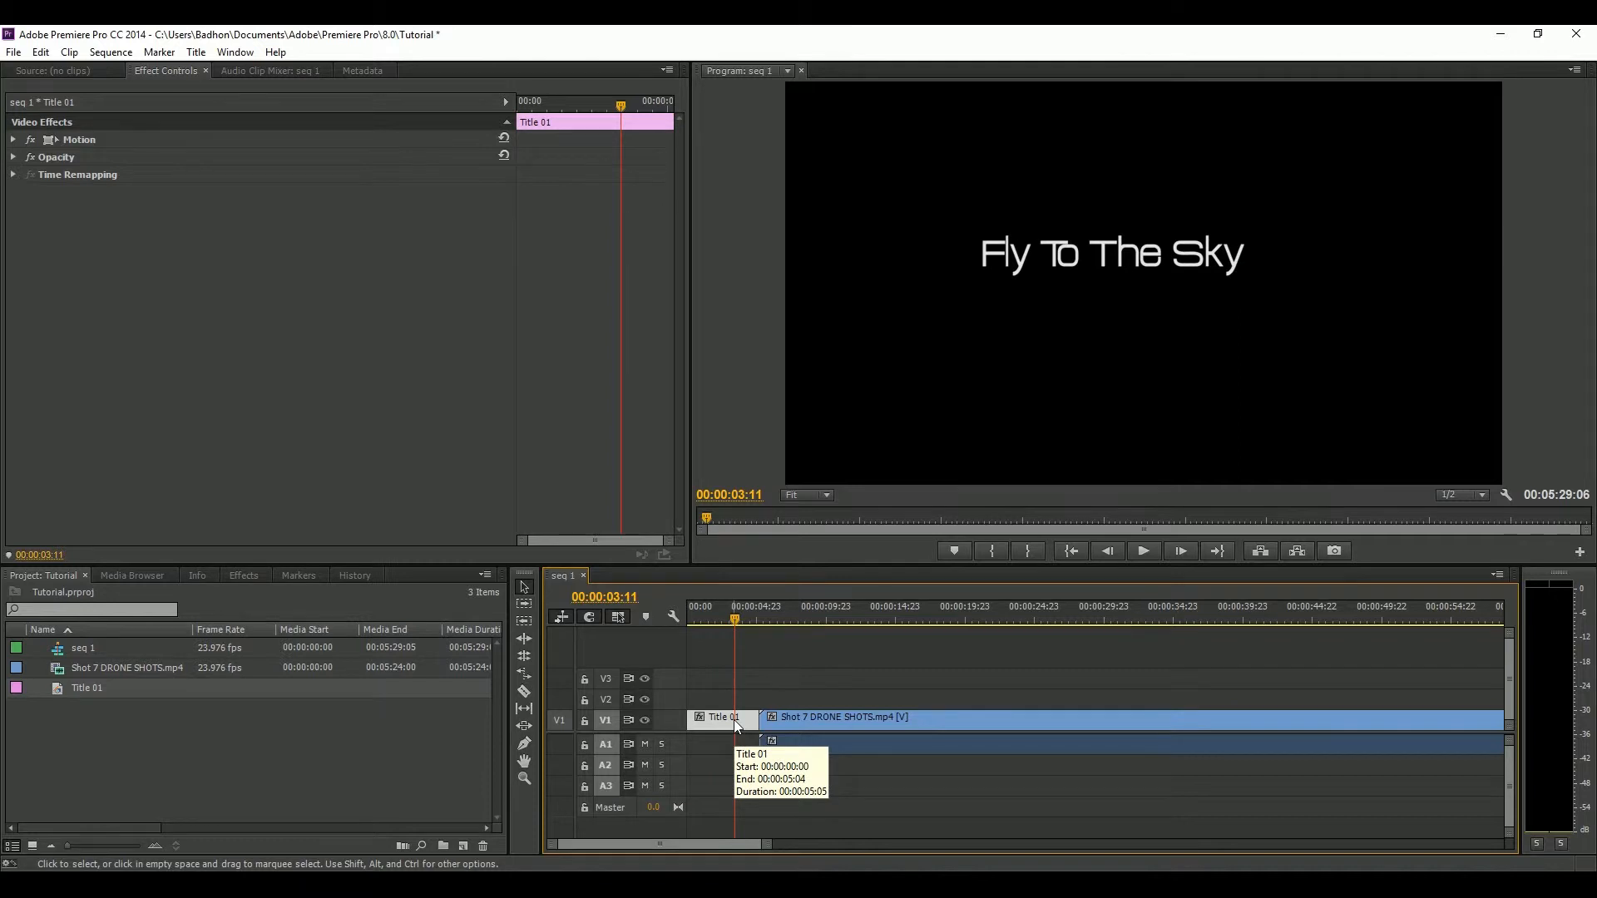
Reopen Title 01 for editing and set its text font to Bebas Neue in the Bold style
double_click(735, 721)
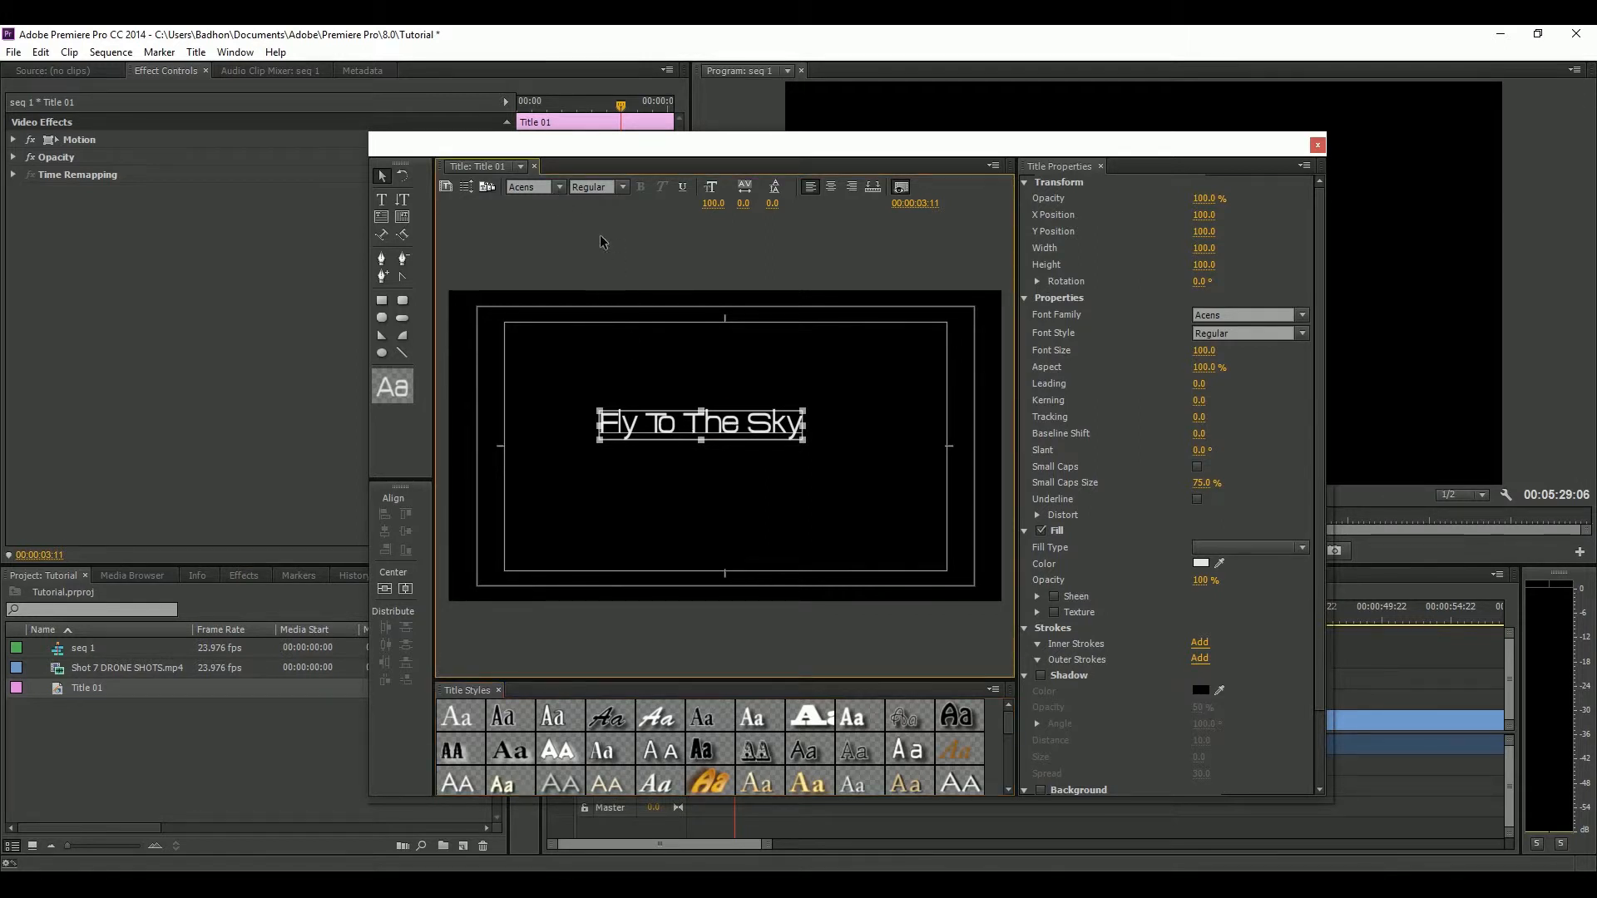
left_click(560, 188)
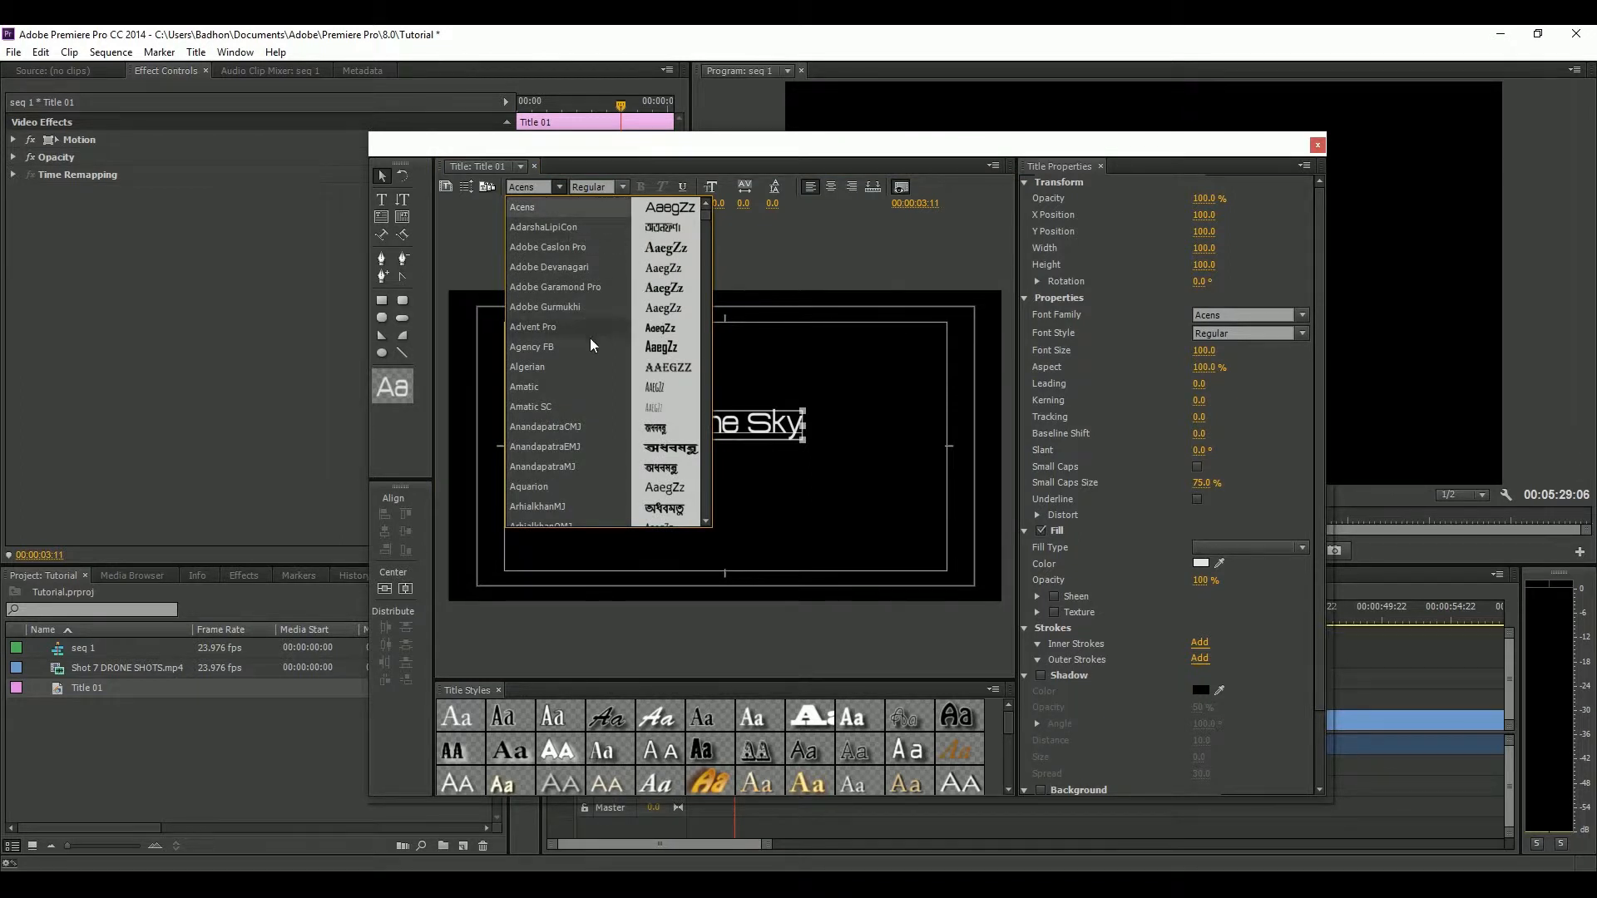
scroll(572, 377, "down", 8)
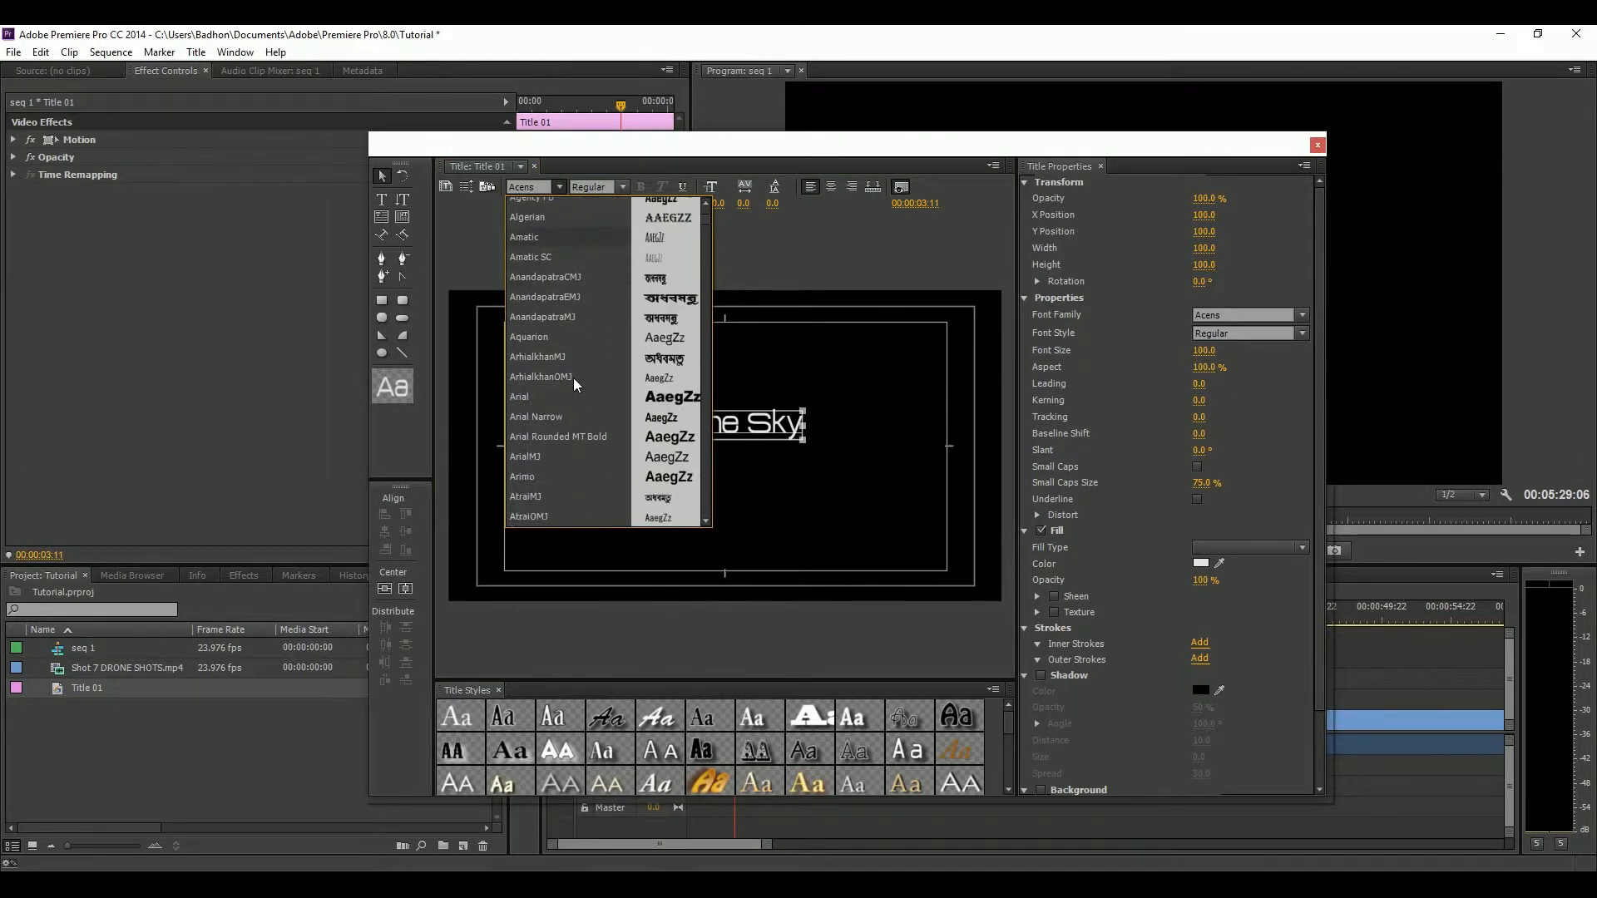
scroll(572, 378, "down", 3)
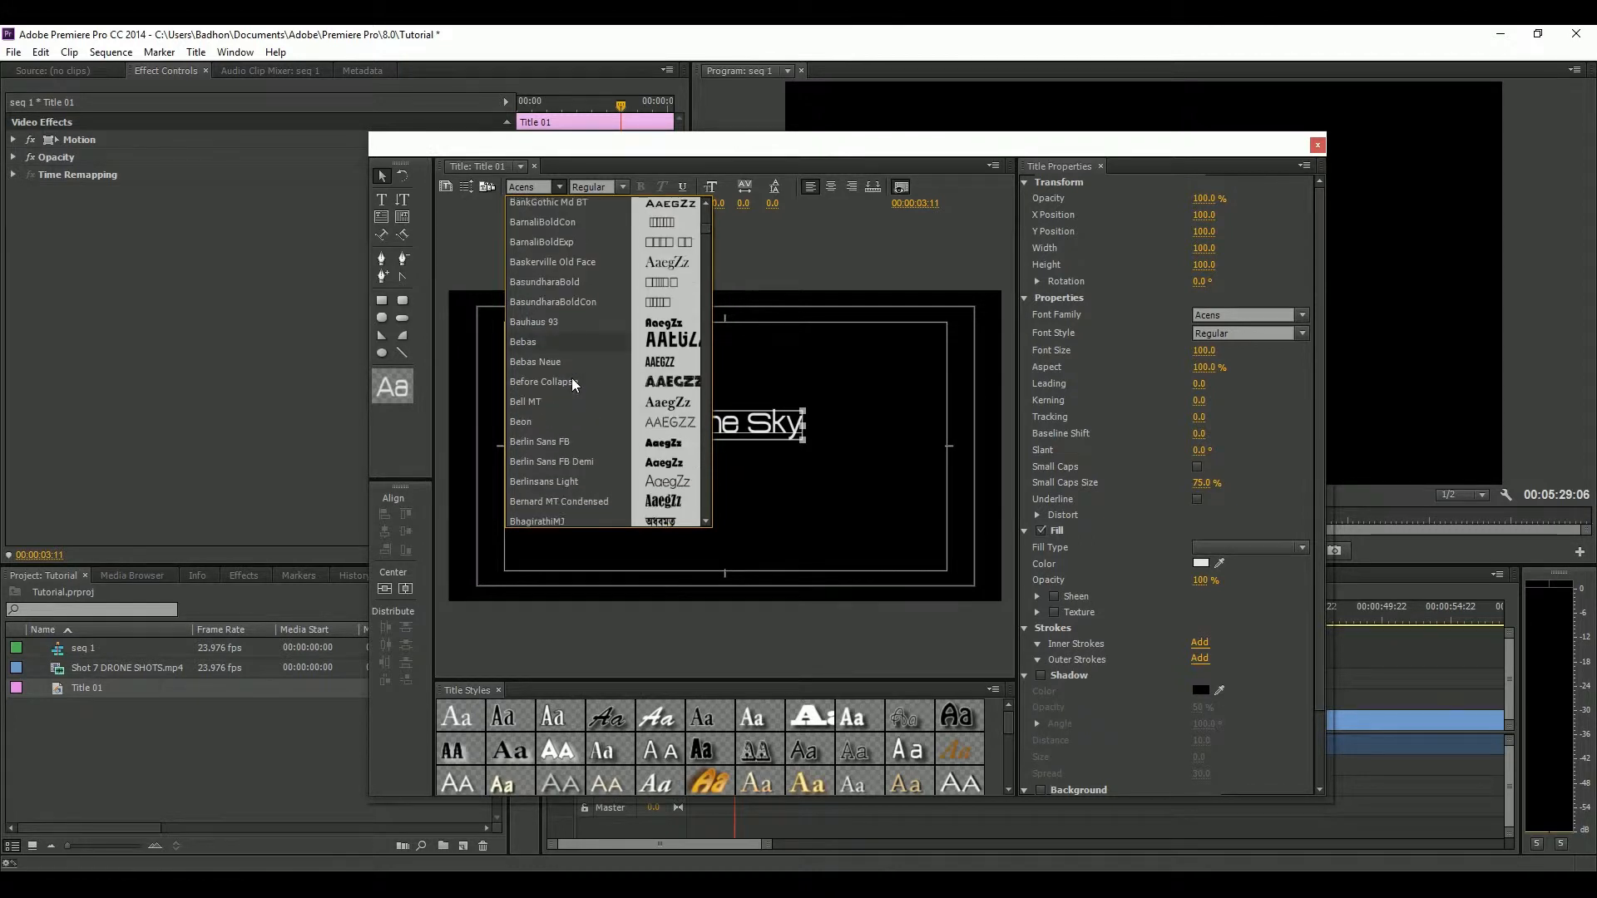
left_click(548, 363)
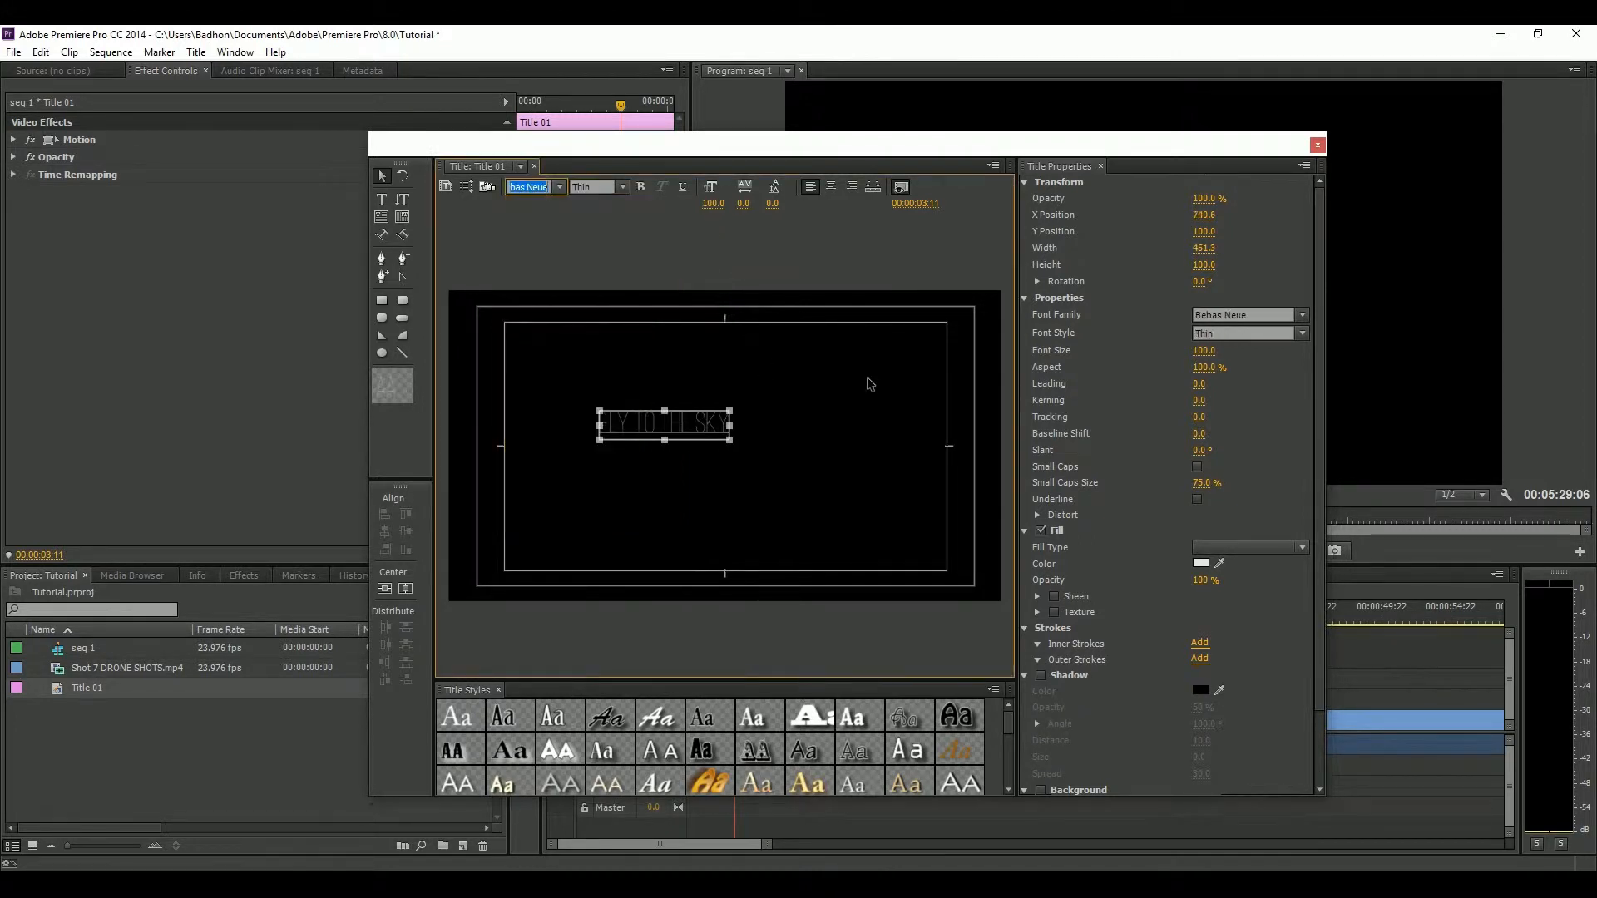
left_click(623, 188)
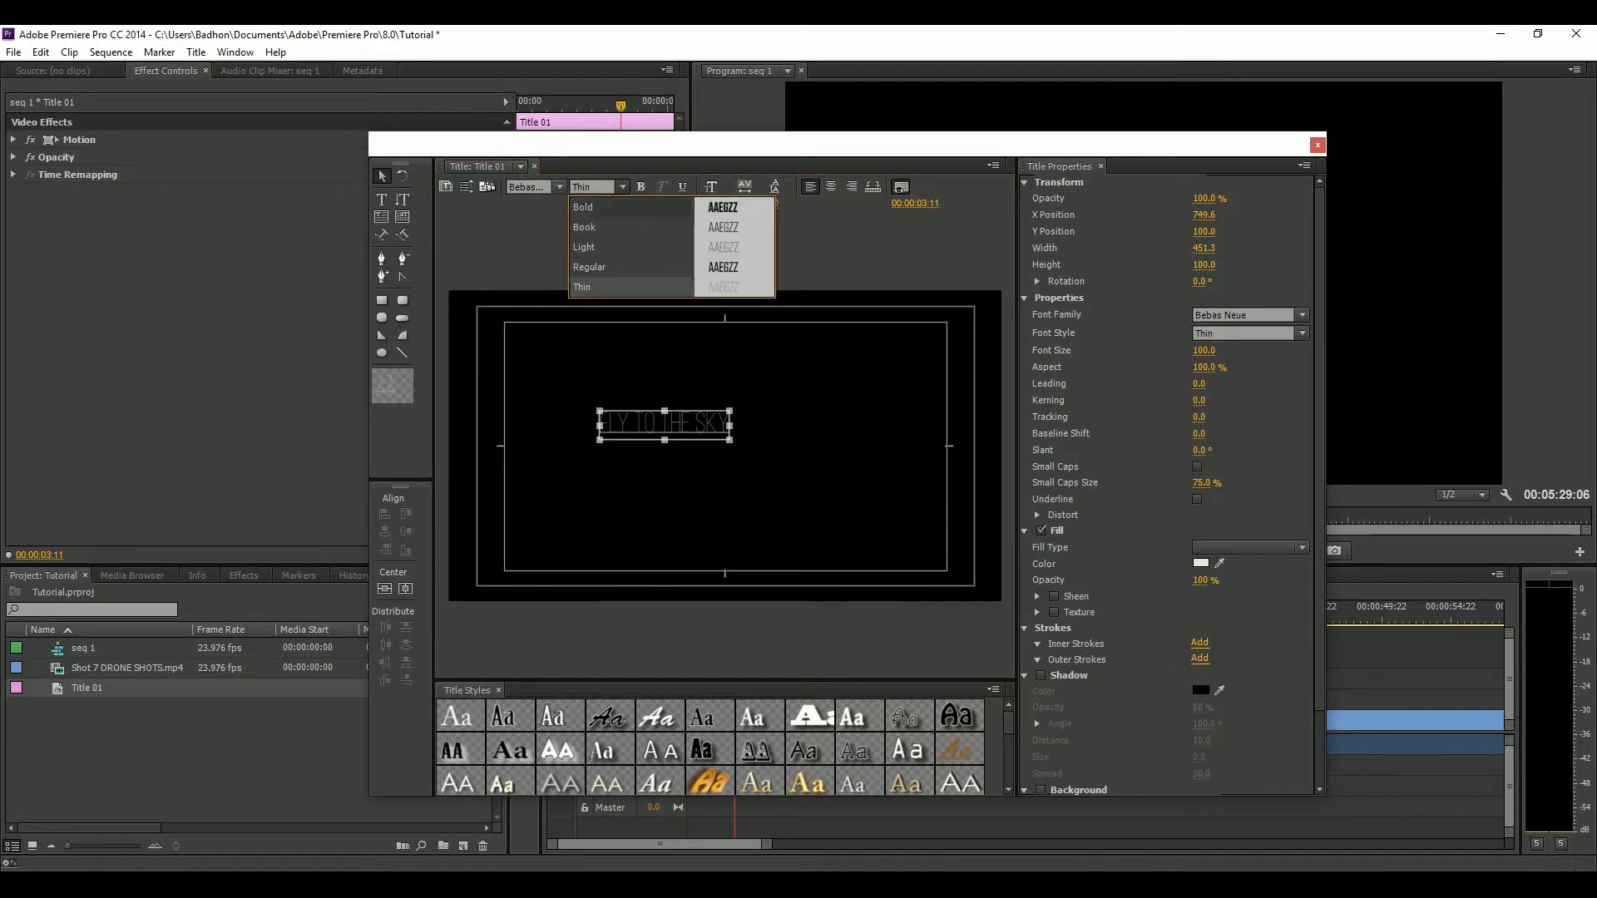
left_click(600, 211)
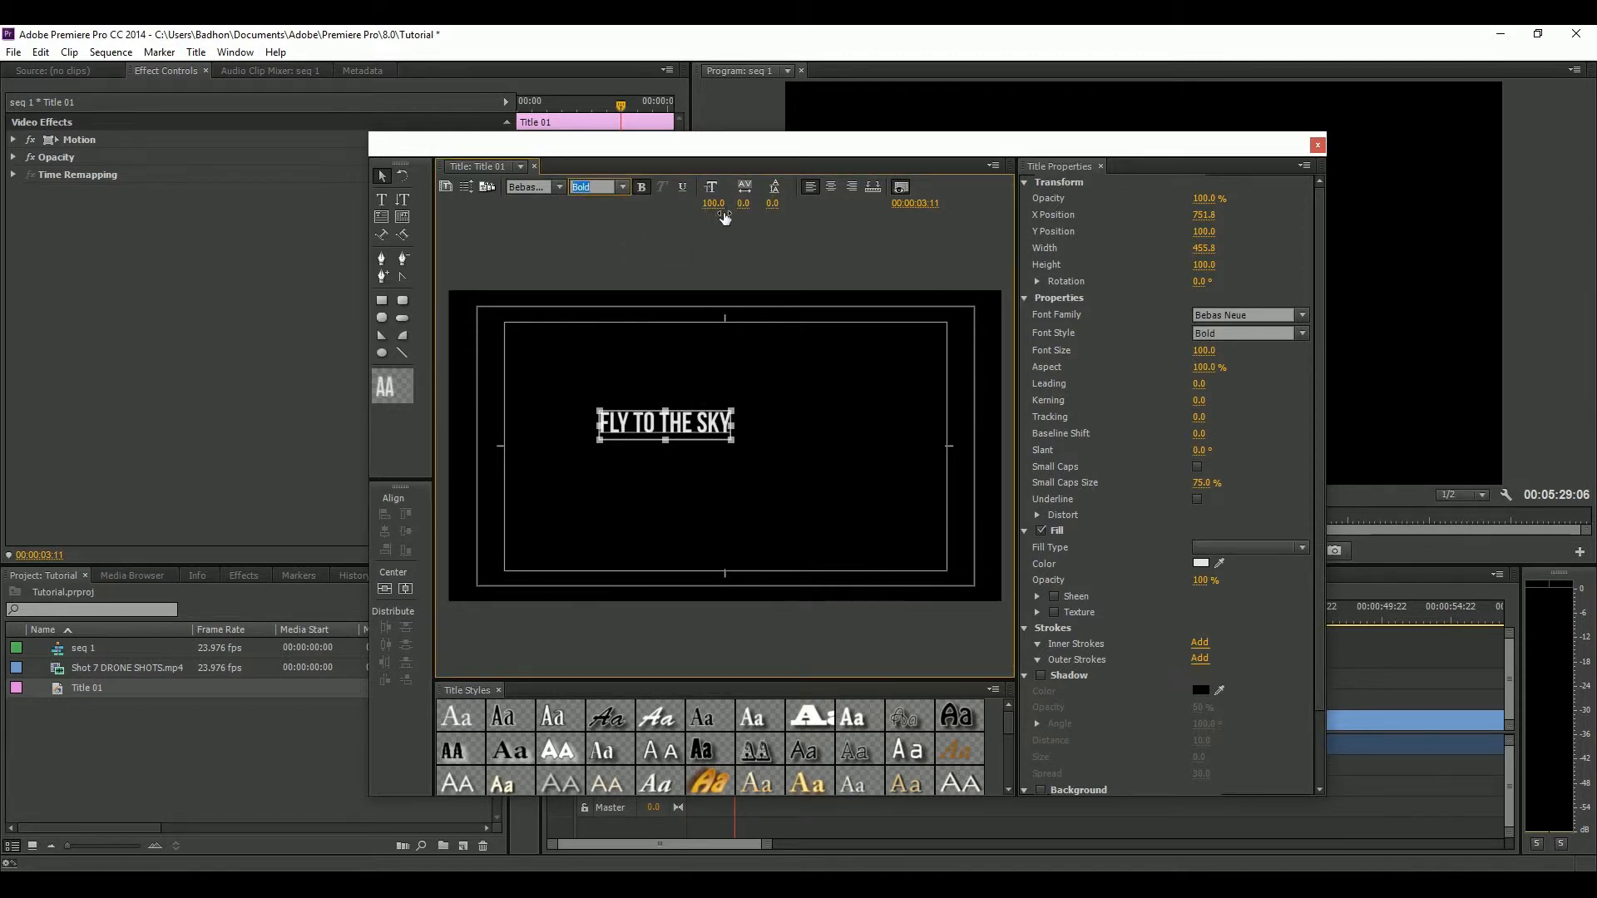
Set the title text's font size to 300
left_click_drag(716, 206, 878, 206)
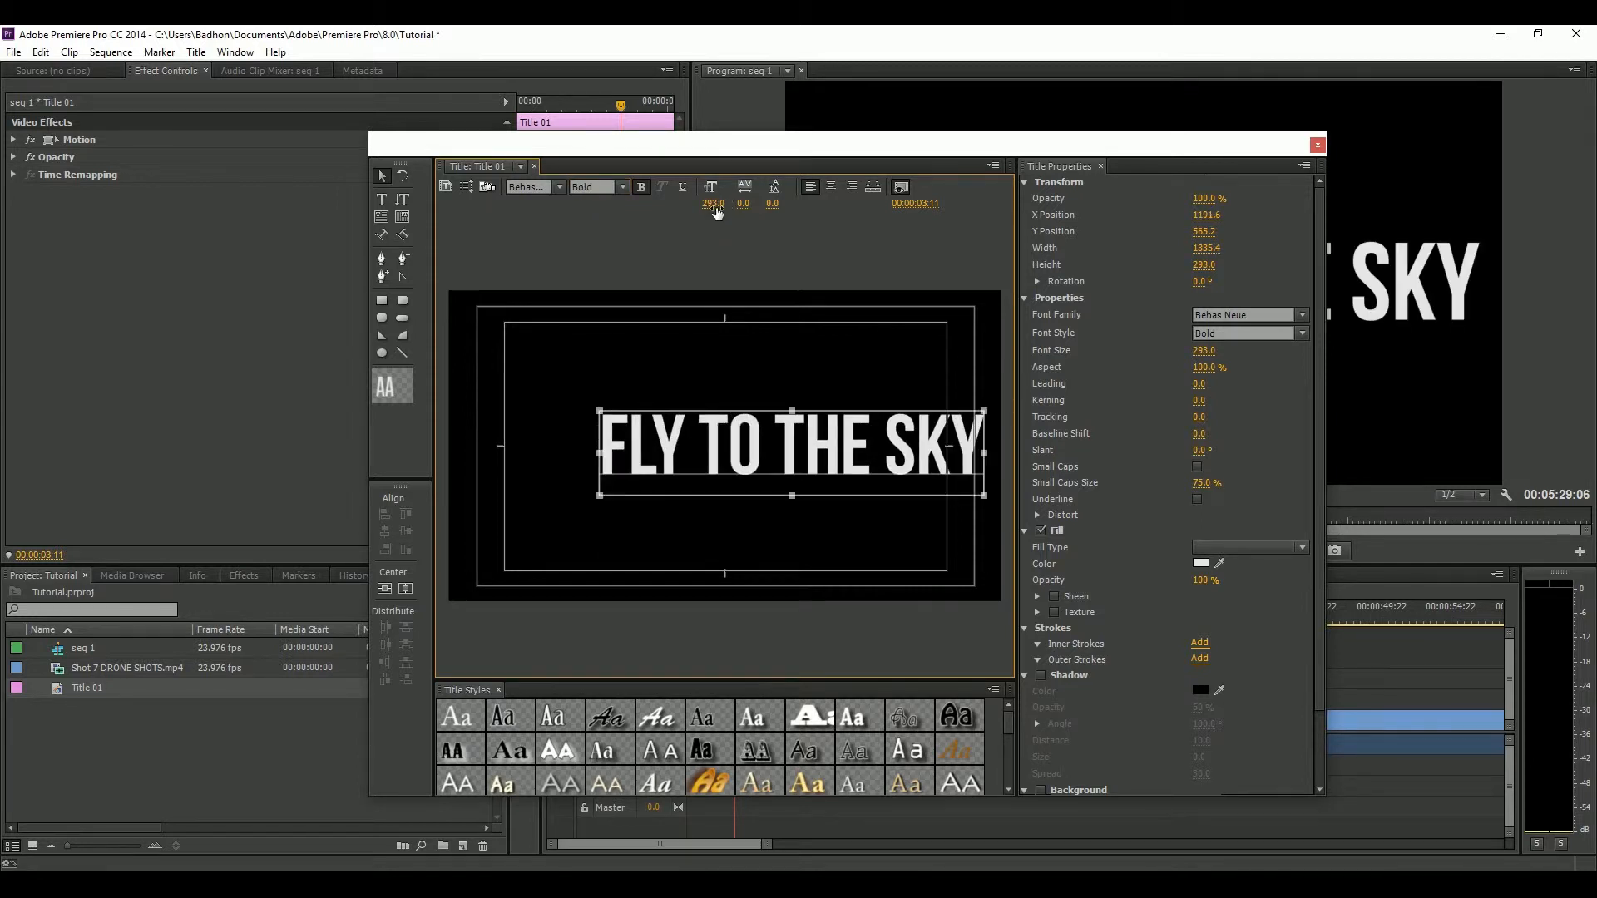
left_click(718, 204)
type("300")
key("Return")
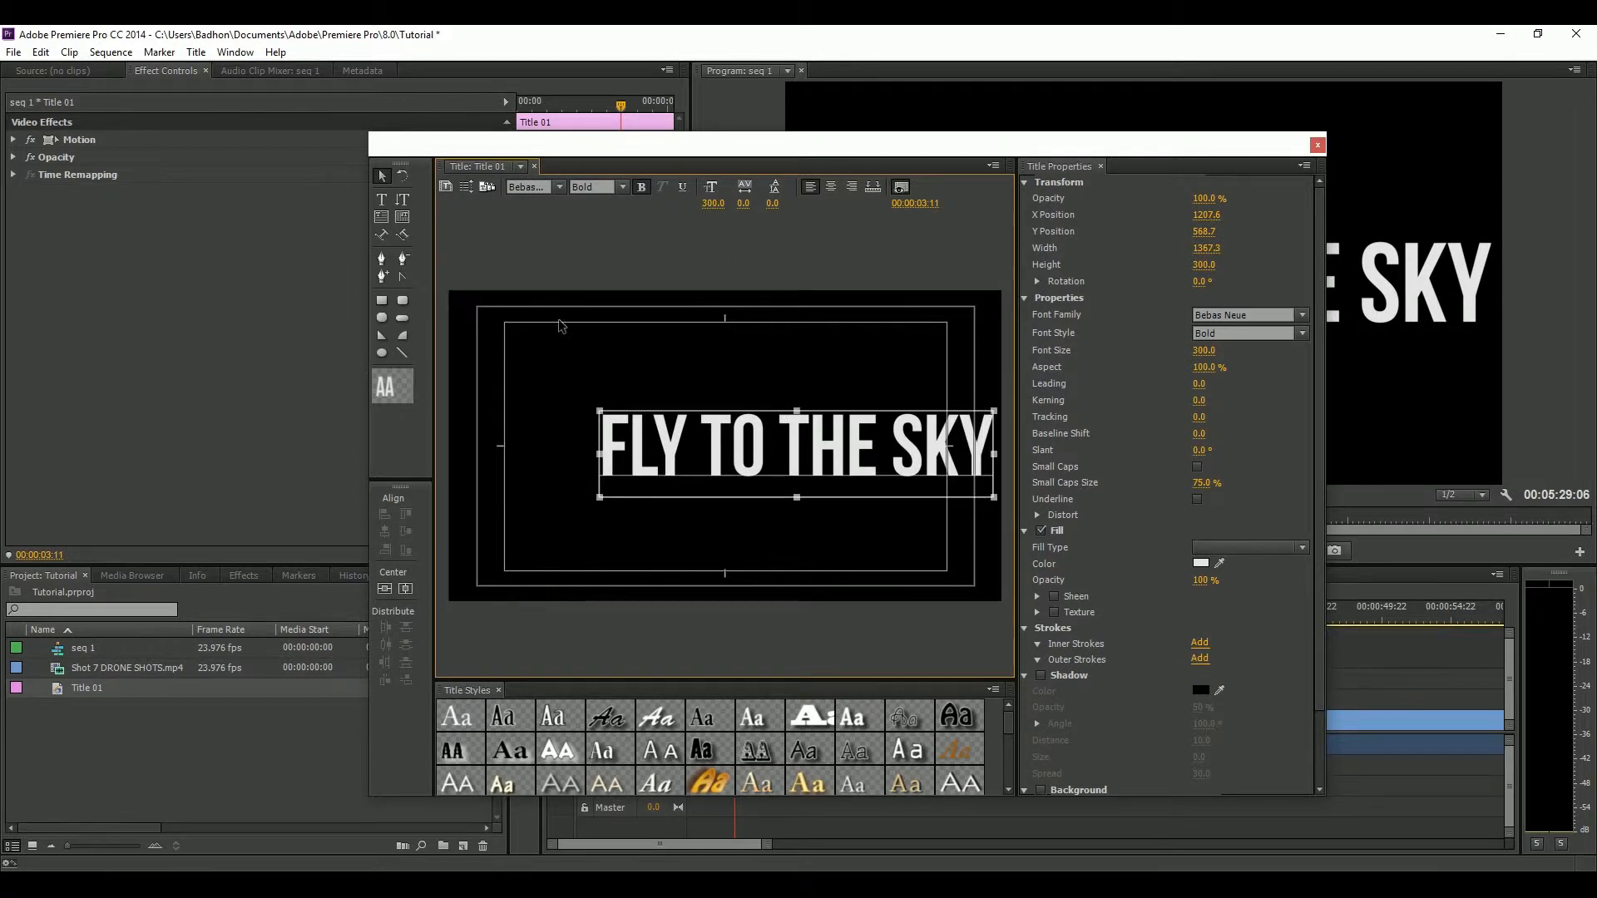
Center the title text vertically and horizontally in the frame, recentring it after a test move off-centre
left_click(385, 591)
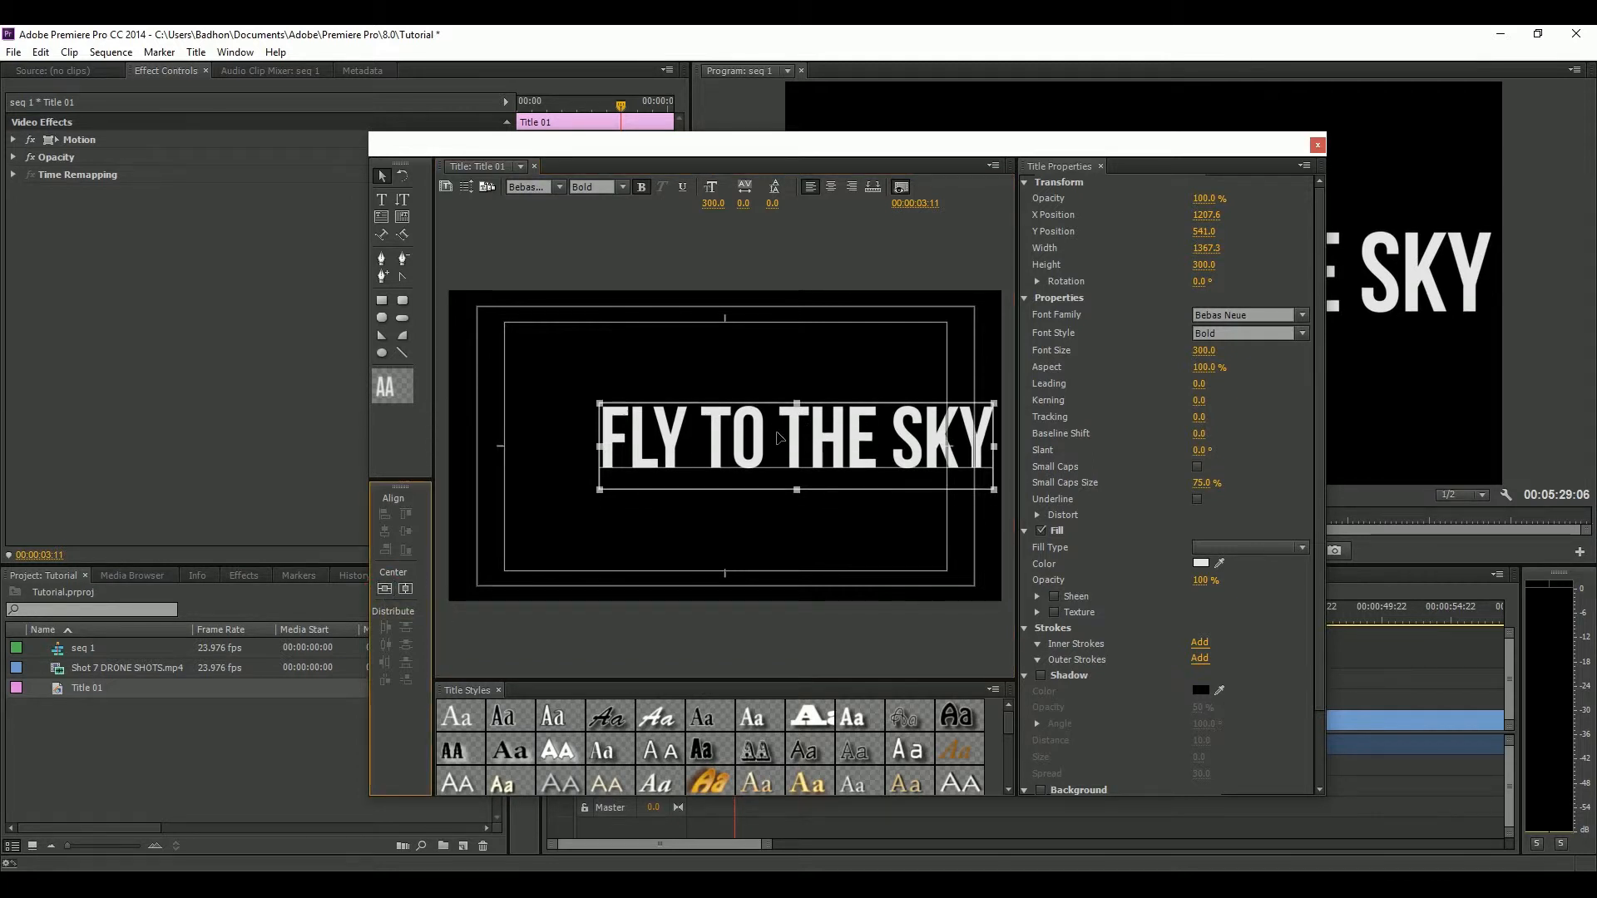
left_click(405, 589)
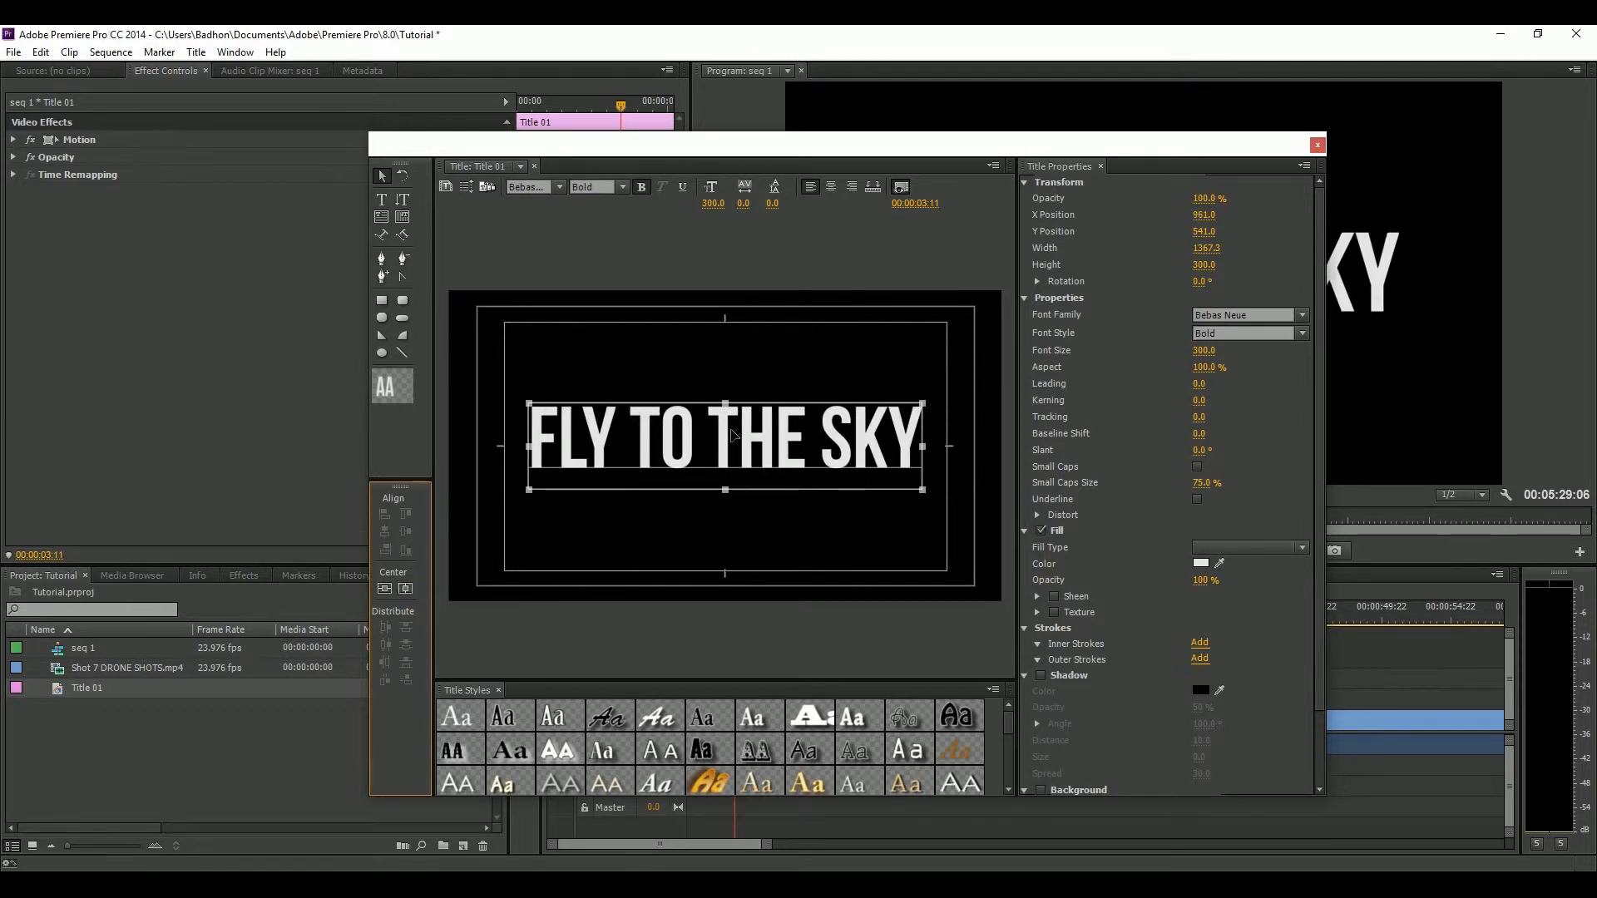
left_click_drag(744, 460, 848, 356)
left_click(384, 589)
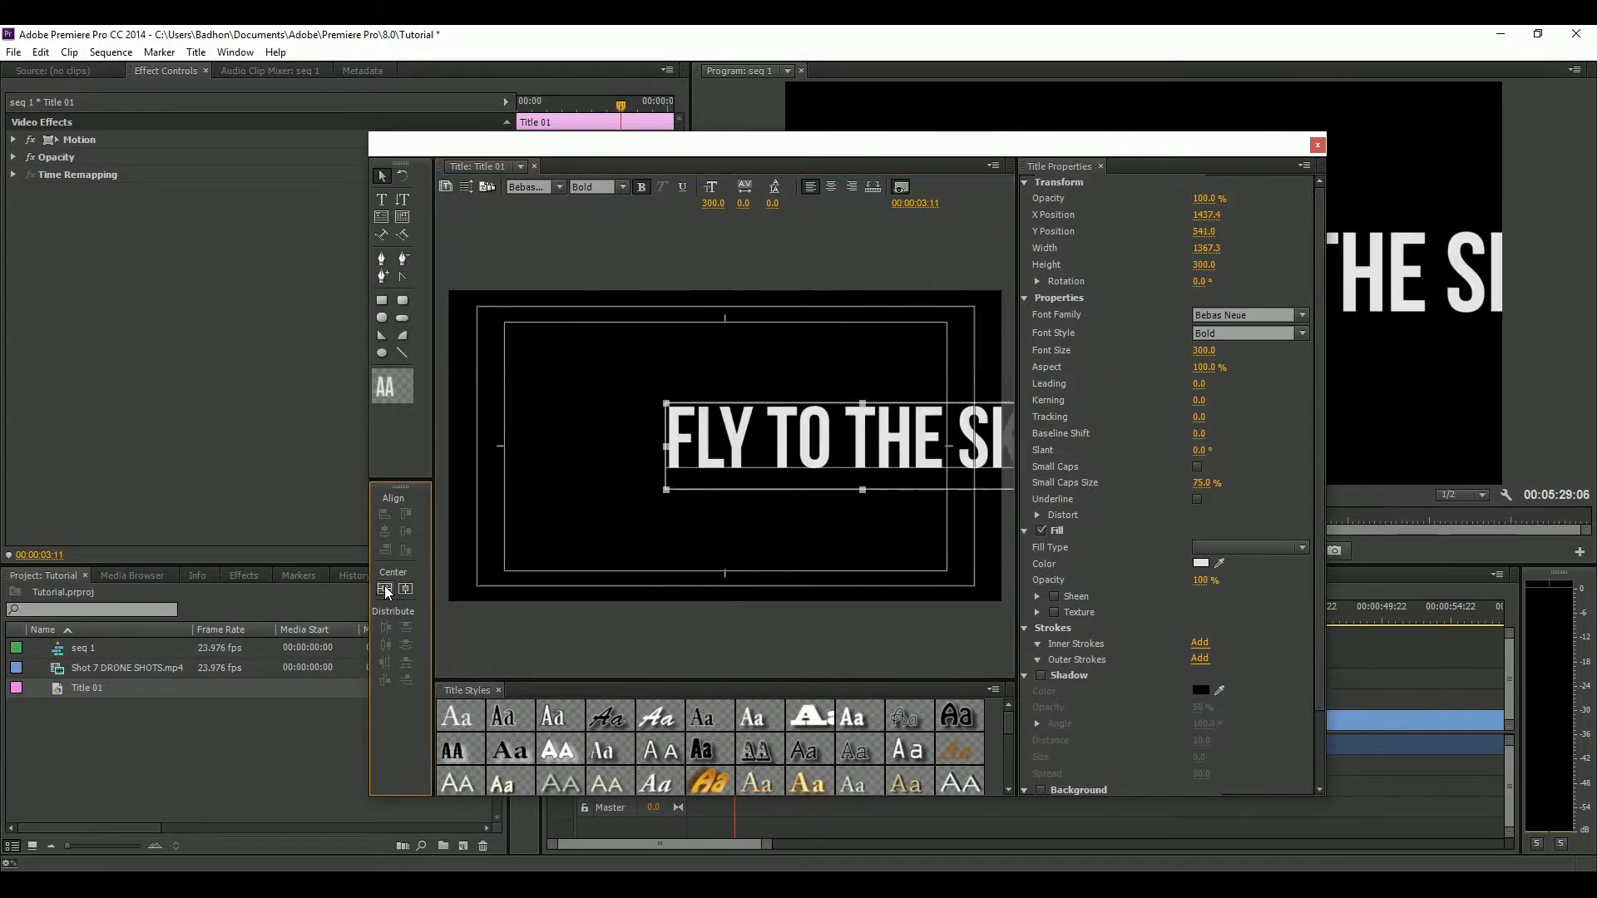
left_click(407, 590)
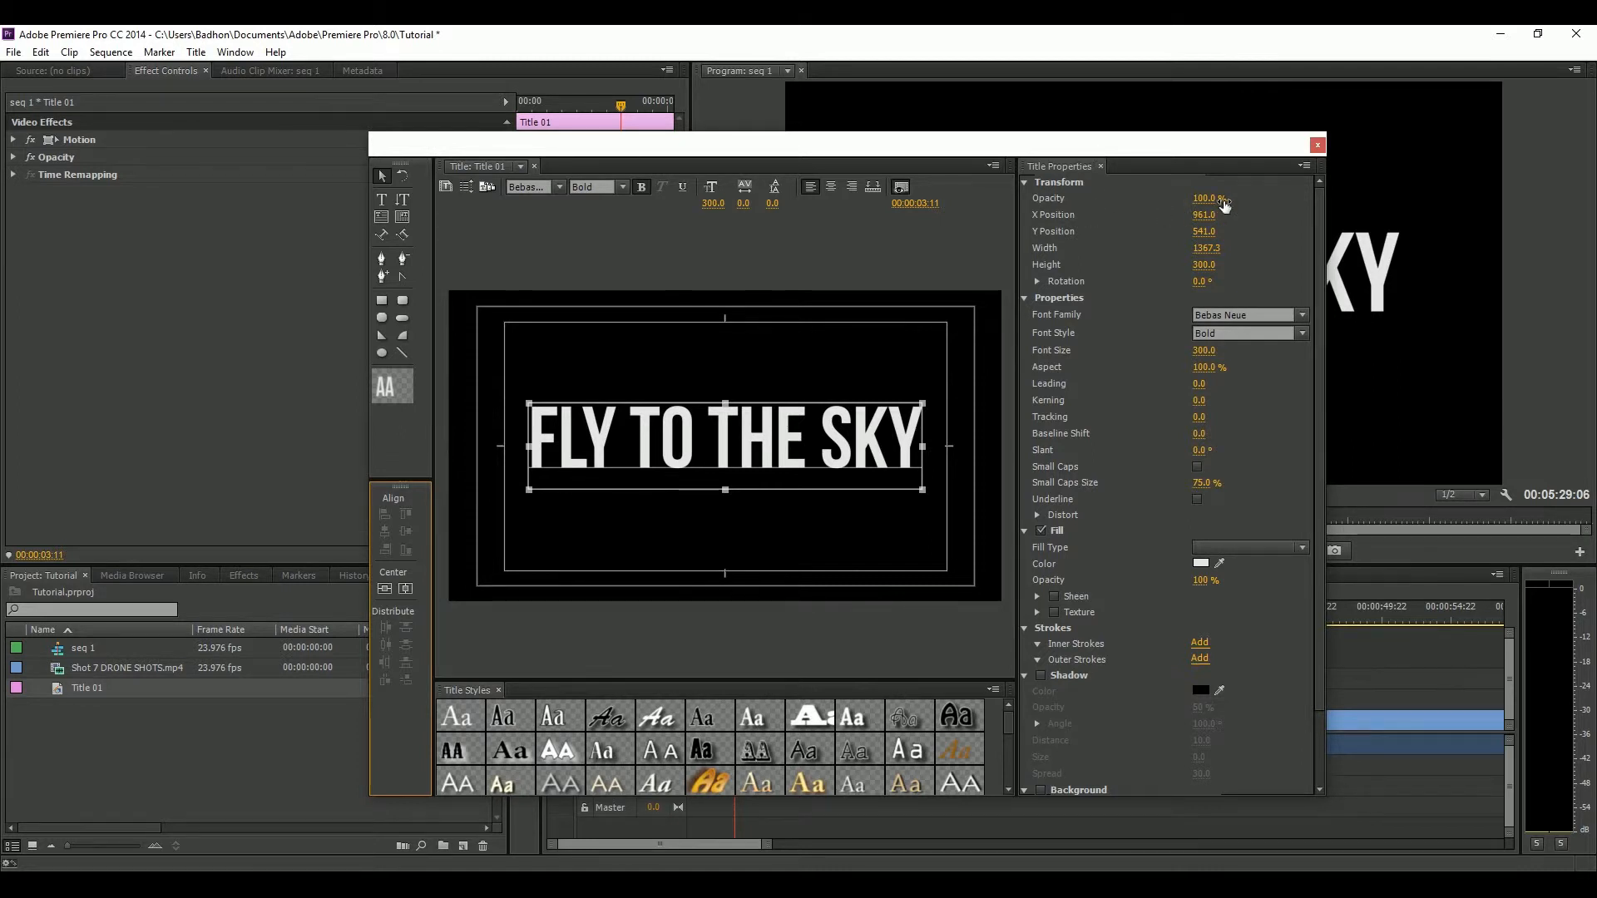
Try adjusting the title text's opacity in its transform properties
mouse_move(1204, 198)
left_mouse_down()
mouse_move(1144, 198)
mouse_move(1204, 198)
left_mouse_up()
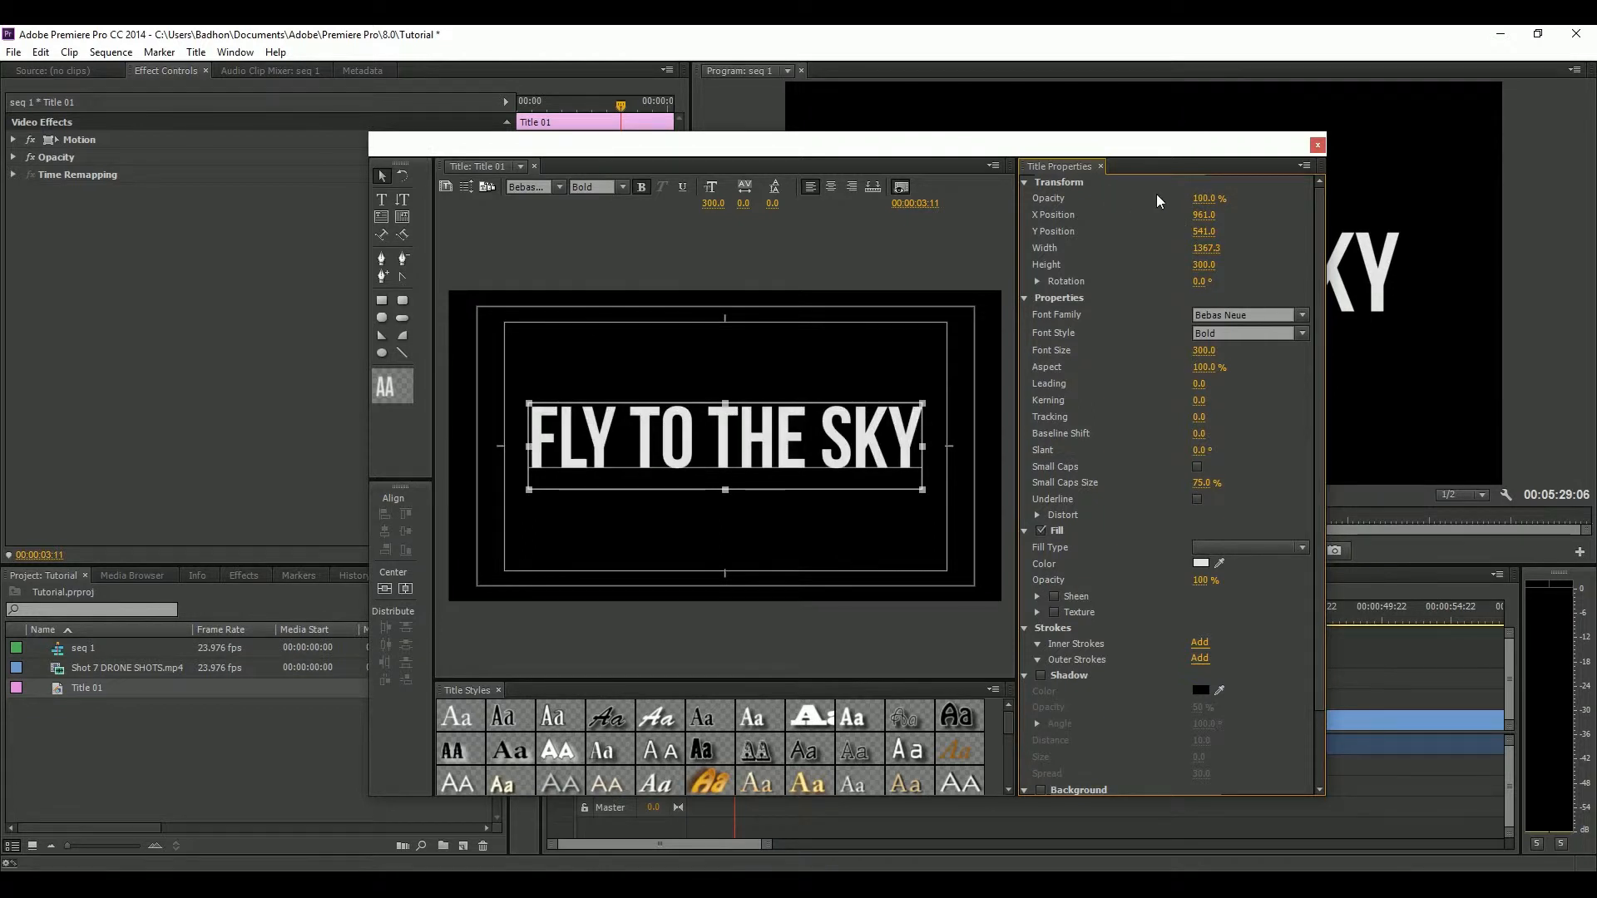
Close the title editor, place Title 01 on track V2 over the start of the drone footage, and reopen it over the footage
left_click(1316, 145)
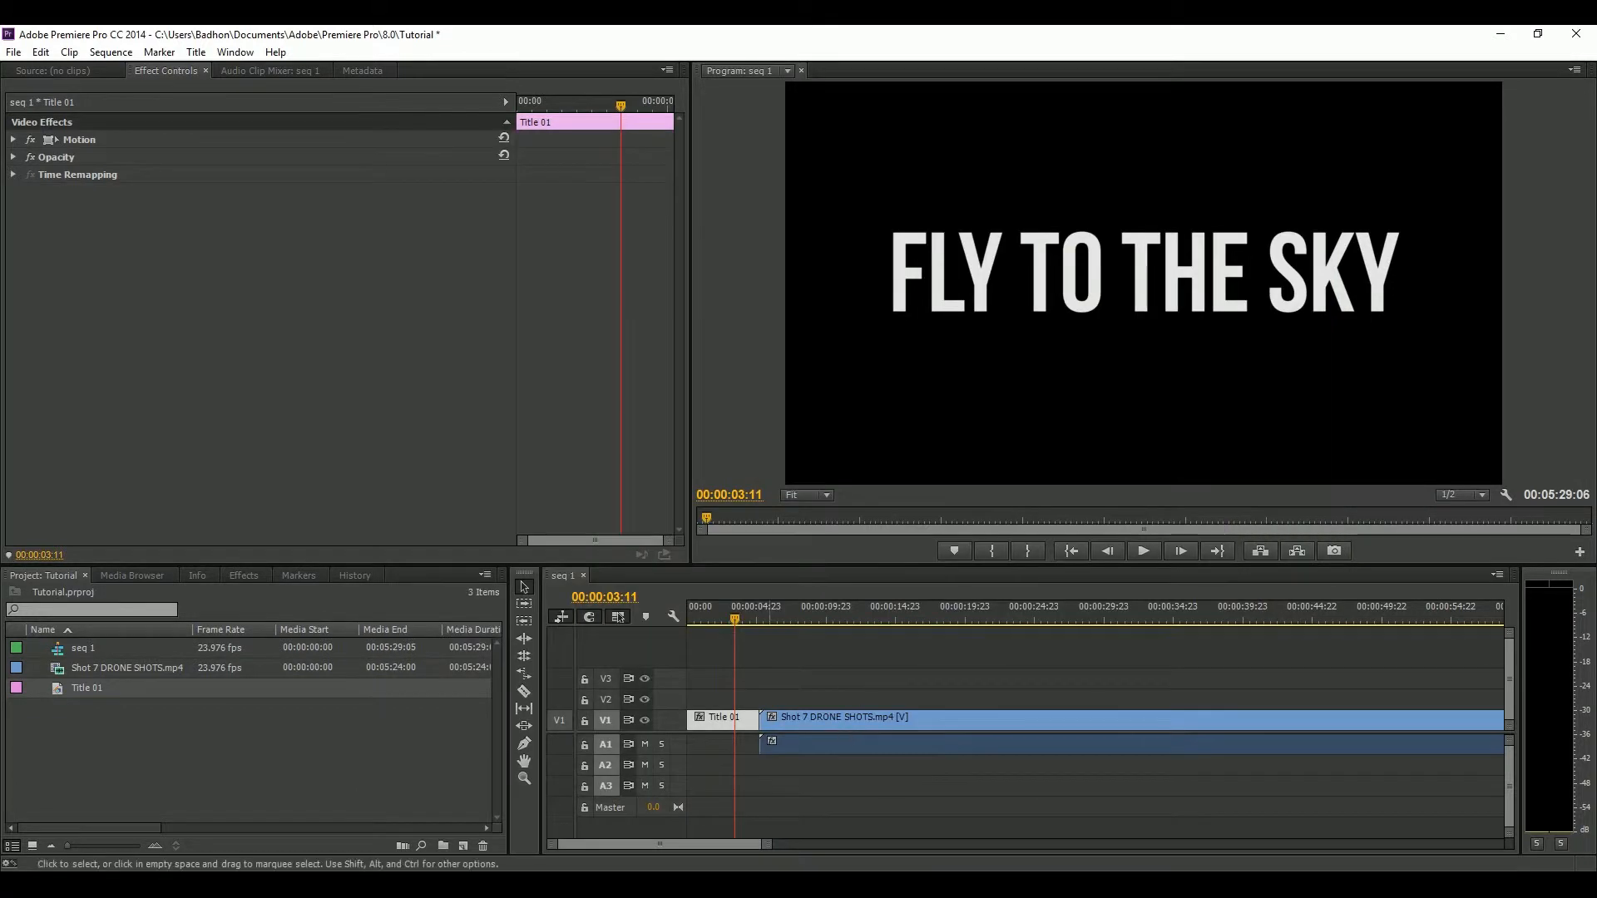
left_click_drag(88, 688, 815, 704)
left_click(796, 619)
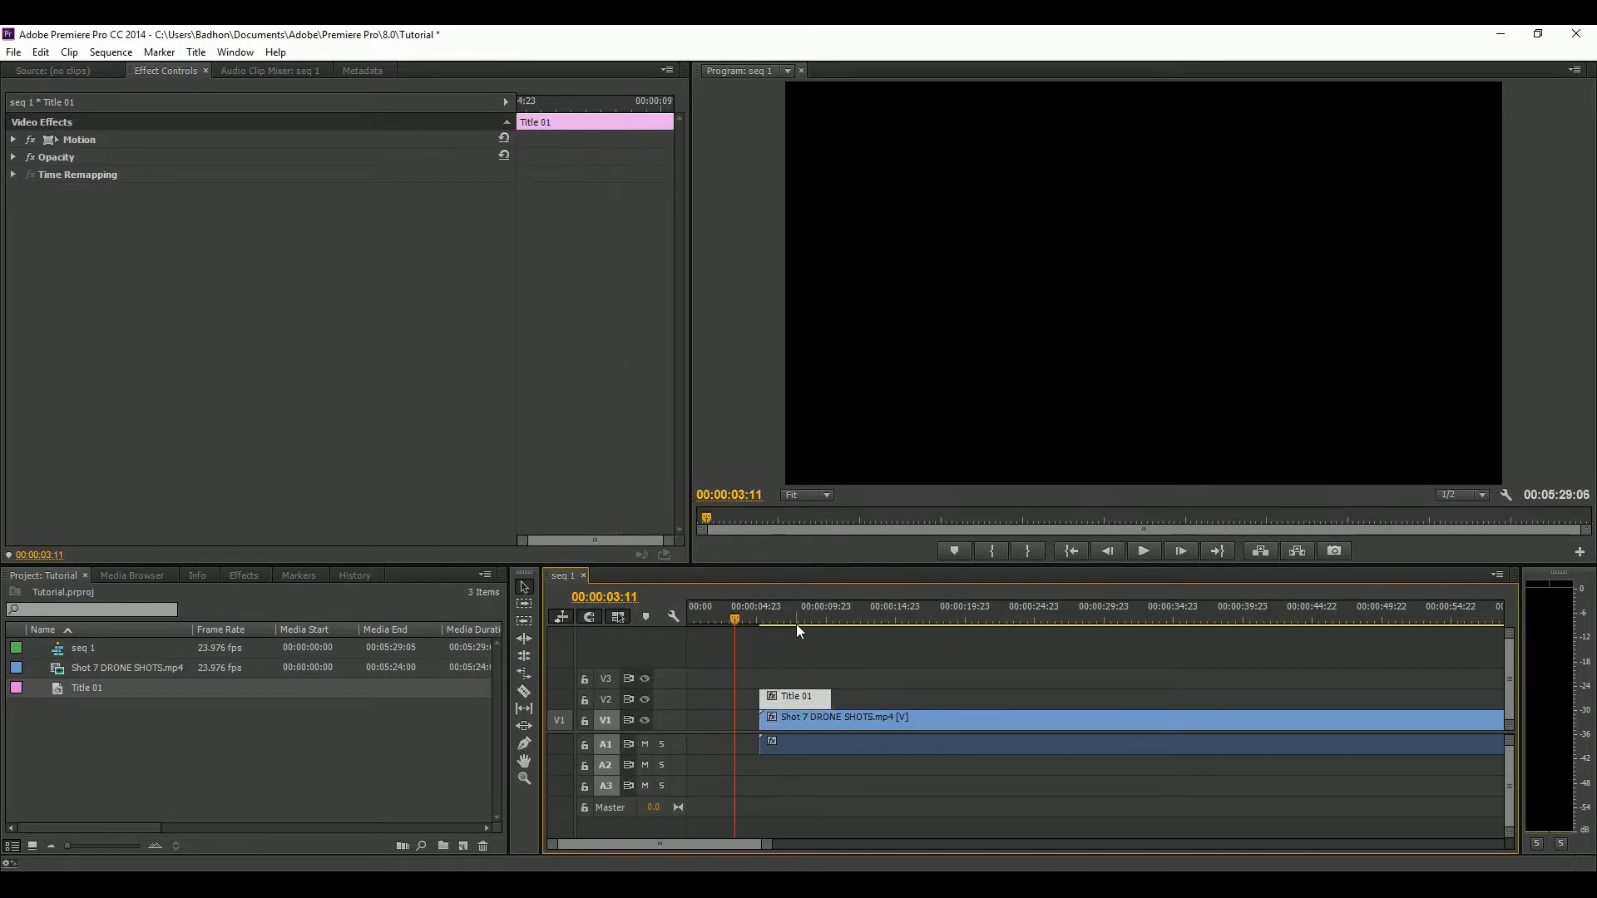
double_click(805, 700)
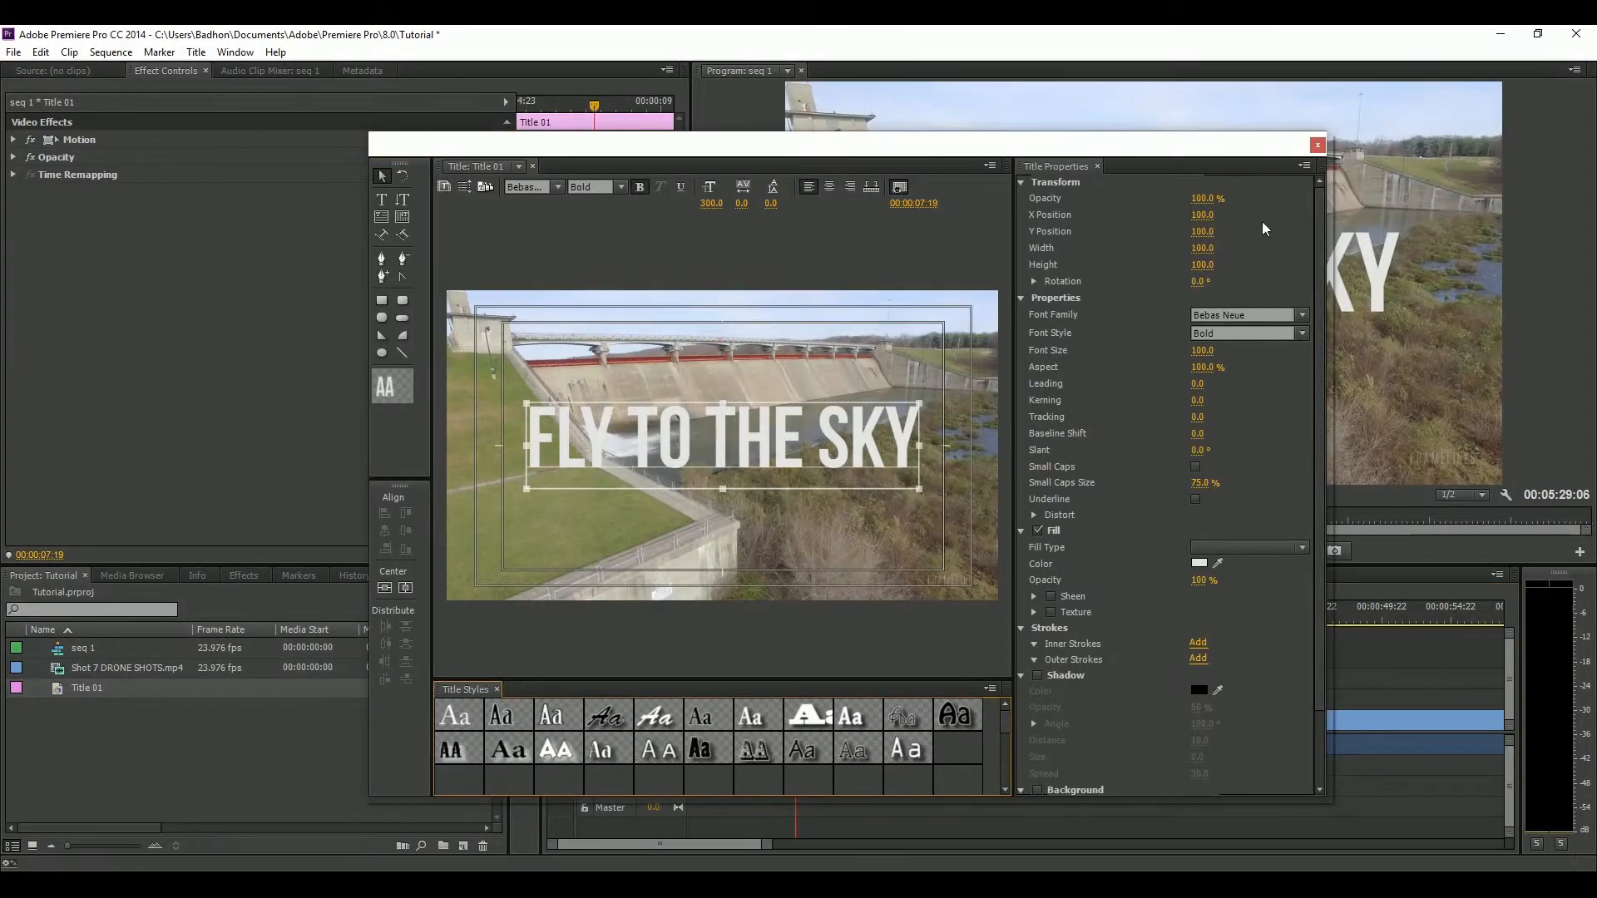
Try a lower opacity on the title text, restore it to 100%, and close the title editor
left_click_drag(1200, 198, 1108, 306)
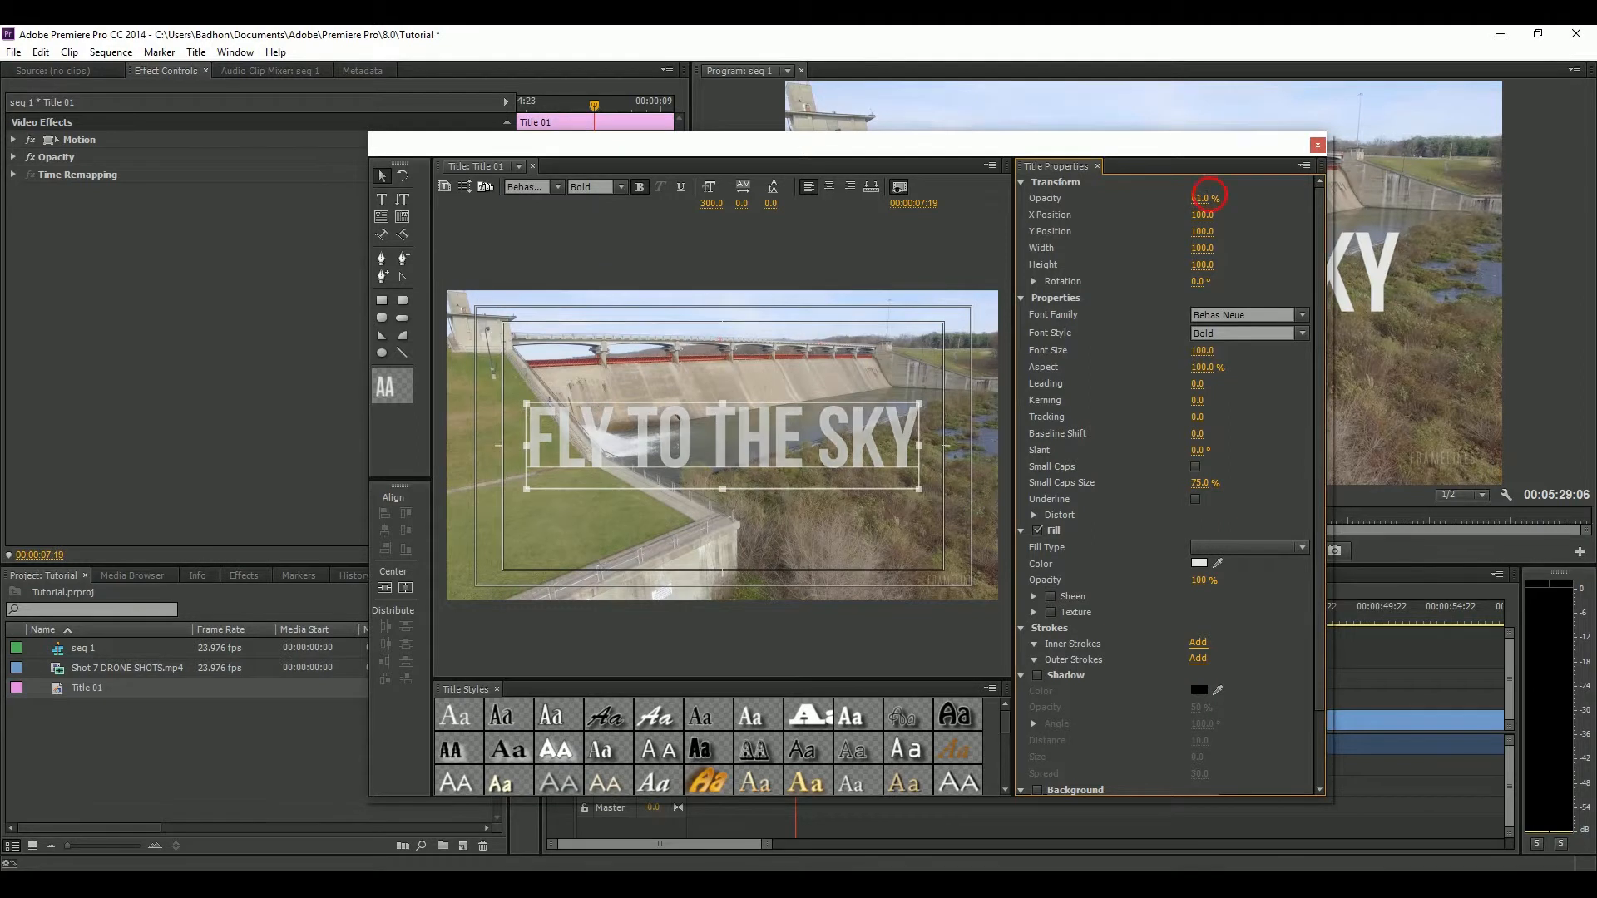
mouse_move(1202, 198)
left_mouse_down()
mouse_move(1166, 198)
mouse_move(1216, 208)
left_mouse_up()
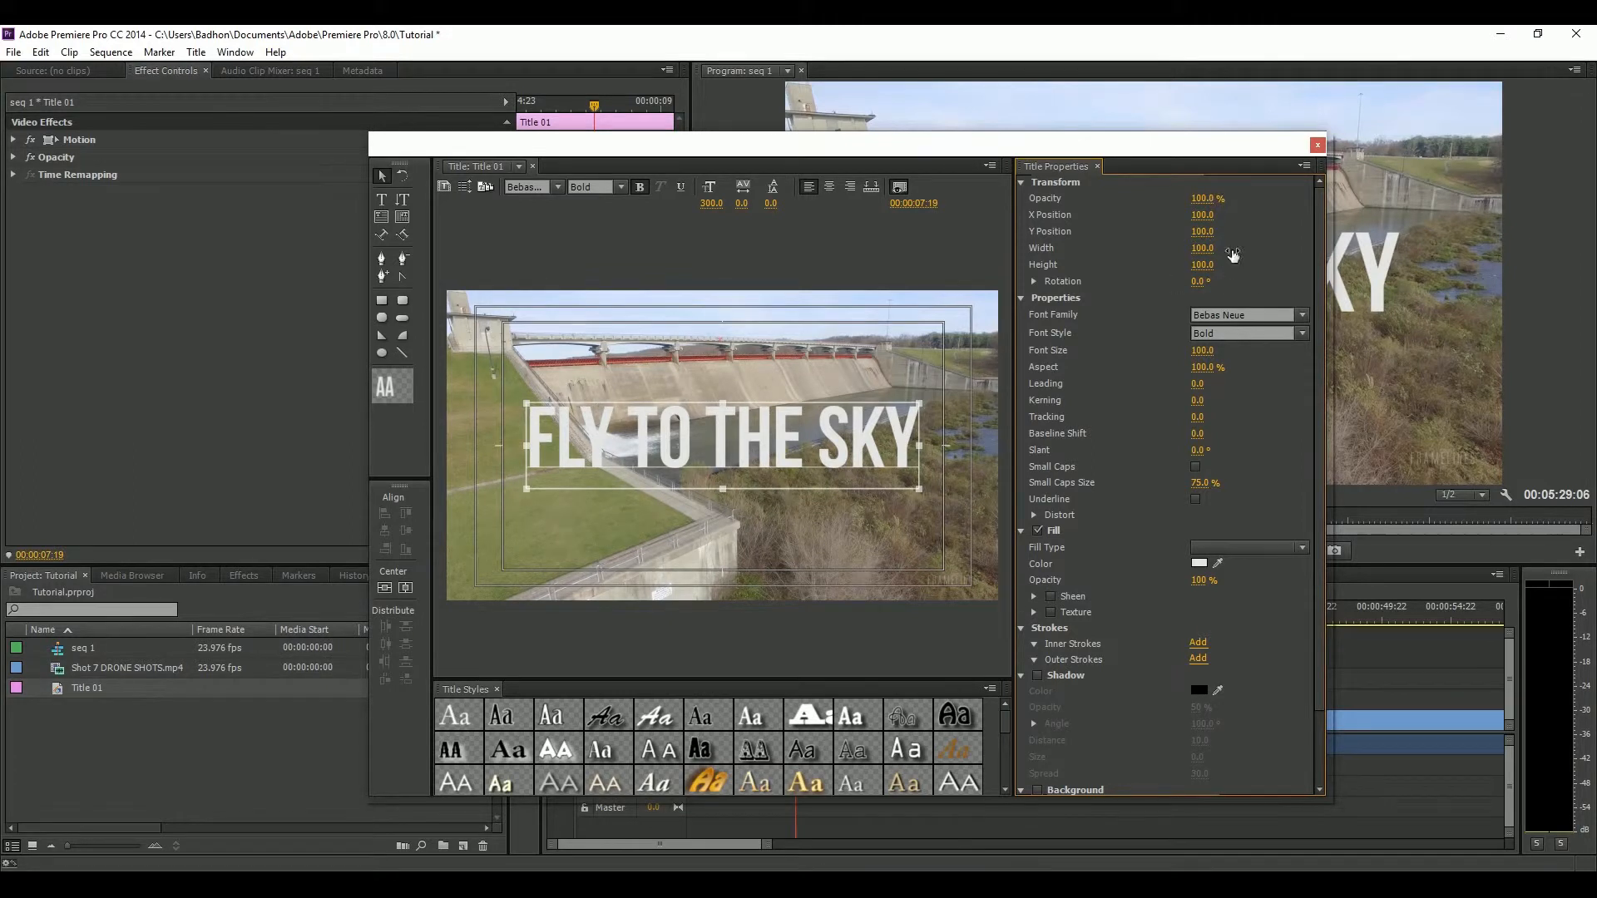
left_click(1318, 145)
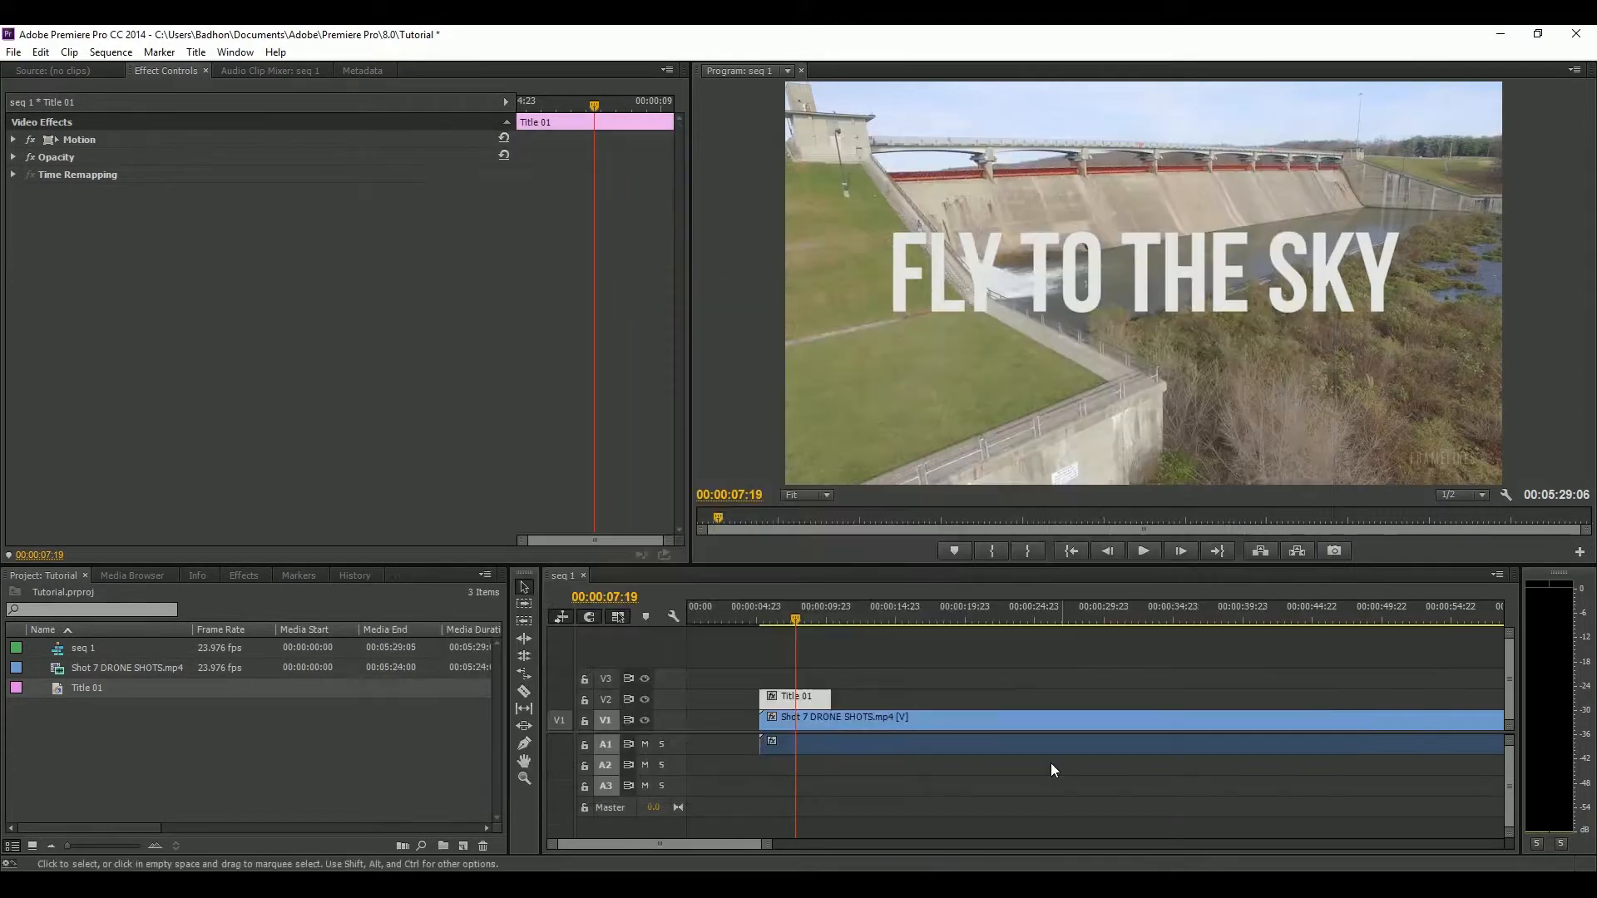
Move the Title 01 clip back to the start of track V1, before the drone footage, and reopen it for editing
left_click(800, 700)
left_click_drag(800, 699, 725, 717)
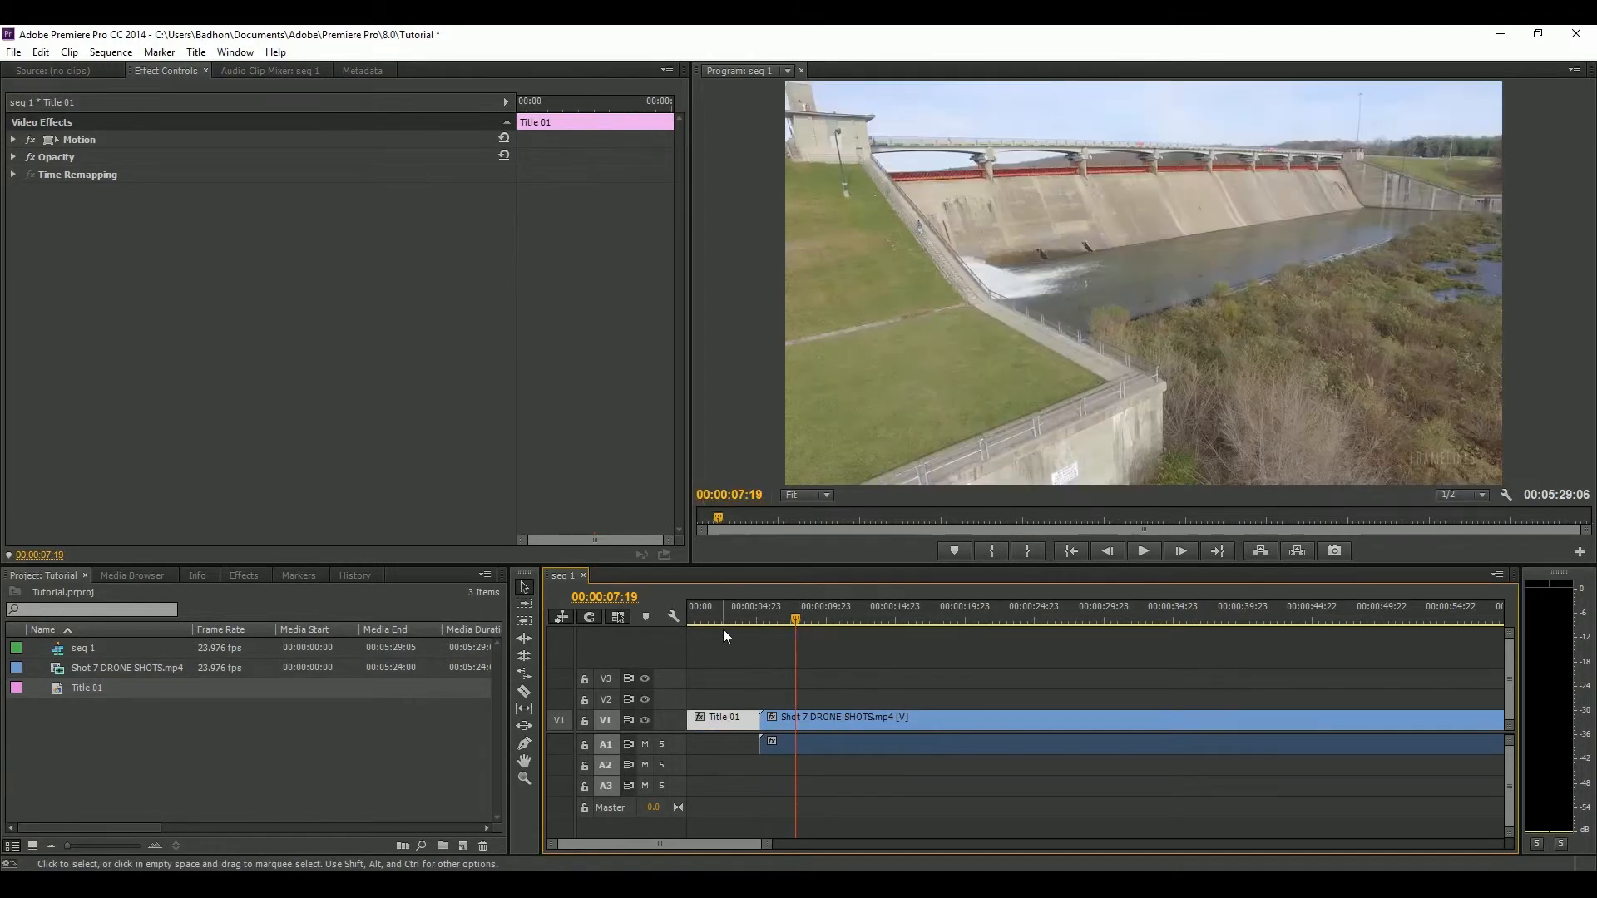
left_click(723, 618)
double_click(734, 721)
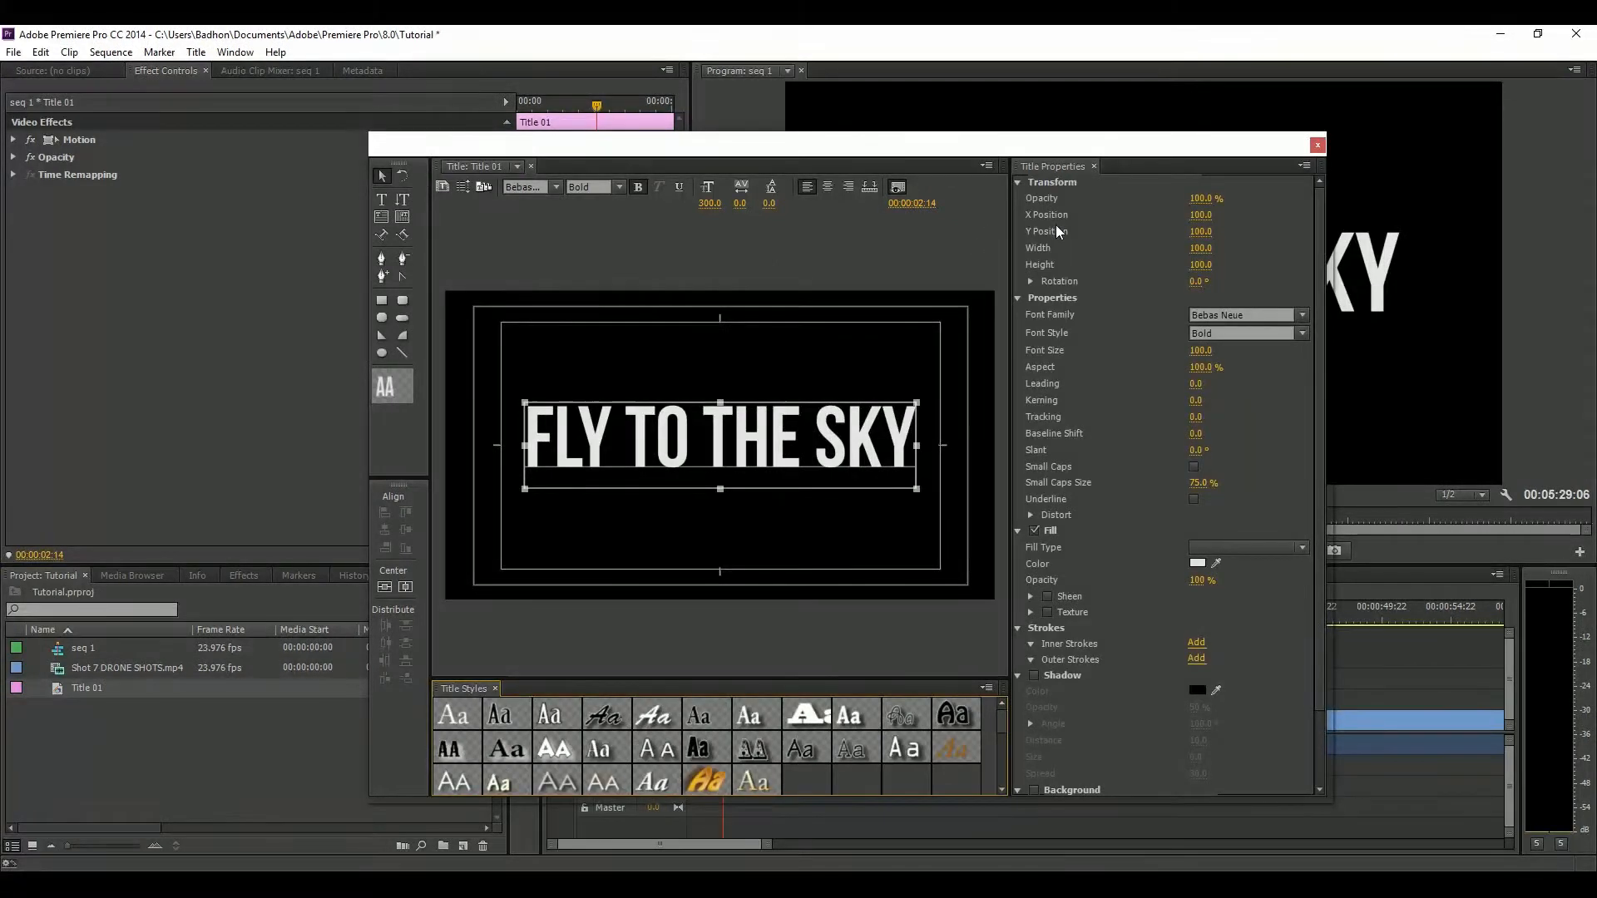
Try shifting the title text to about X 95, Y 164, and recentre it vertically and horizontally
left_click_drag(1200, 214, 1256, 233)
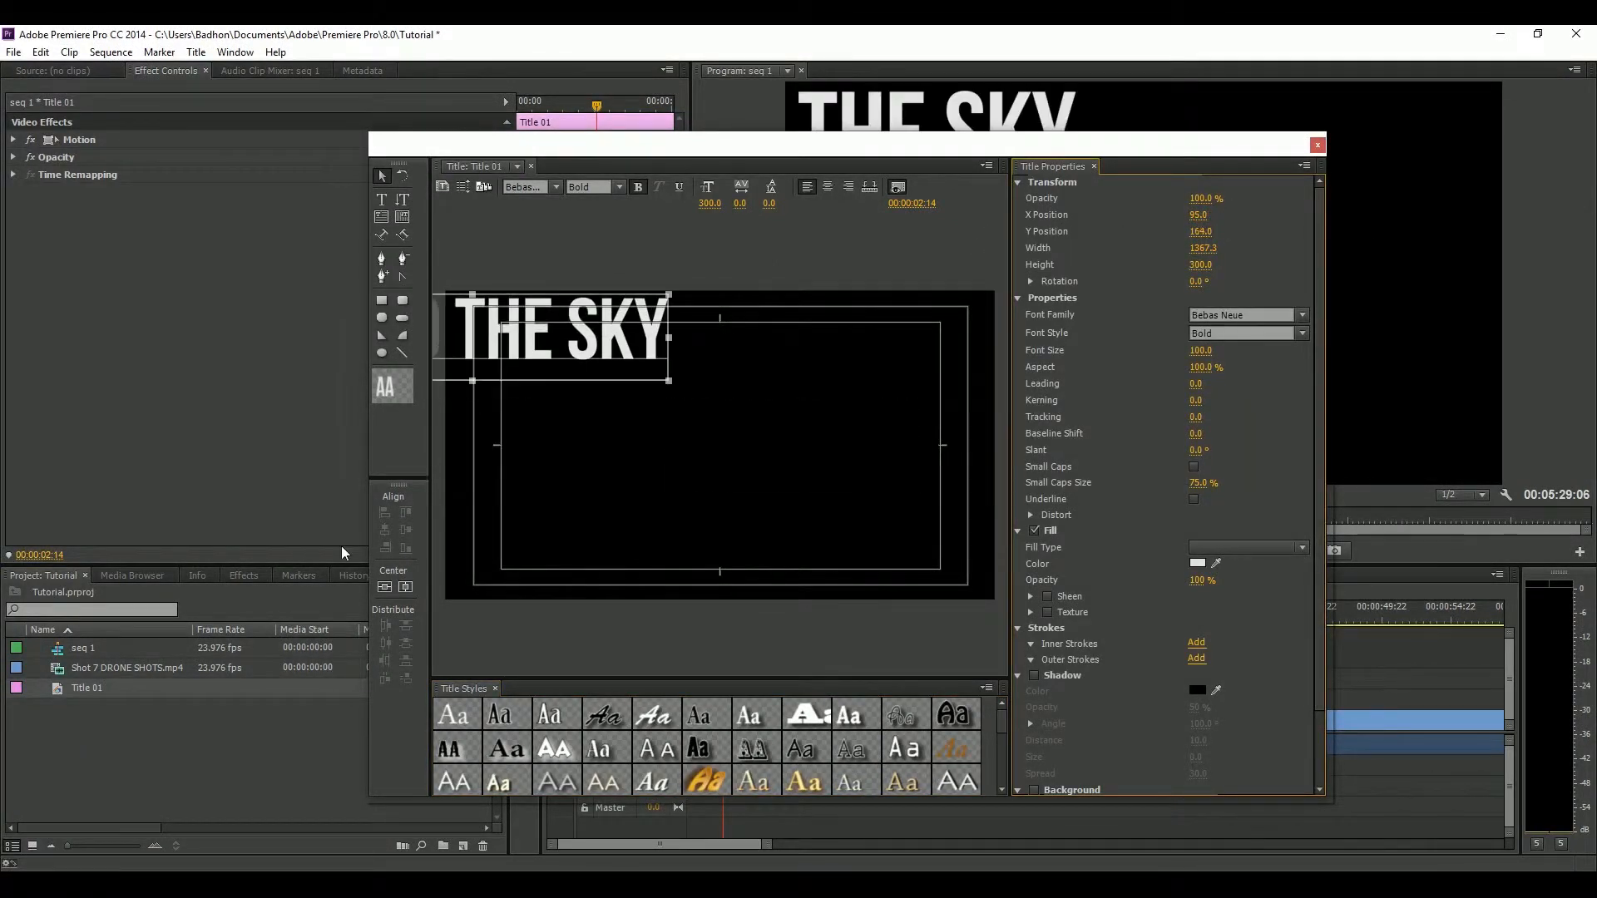
left_click(405, 588)
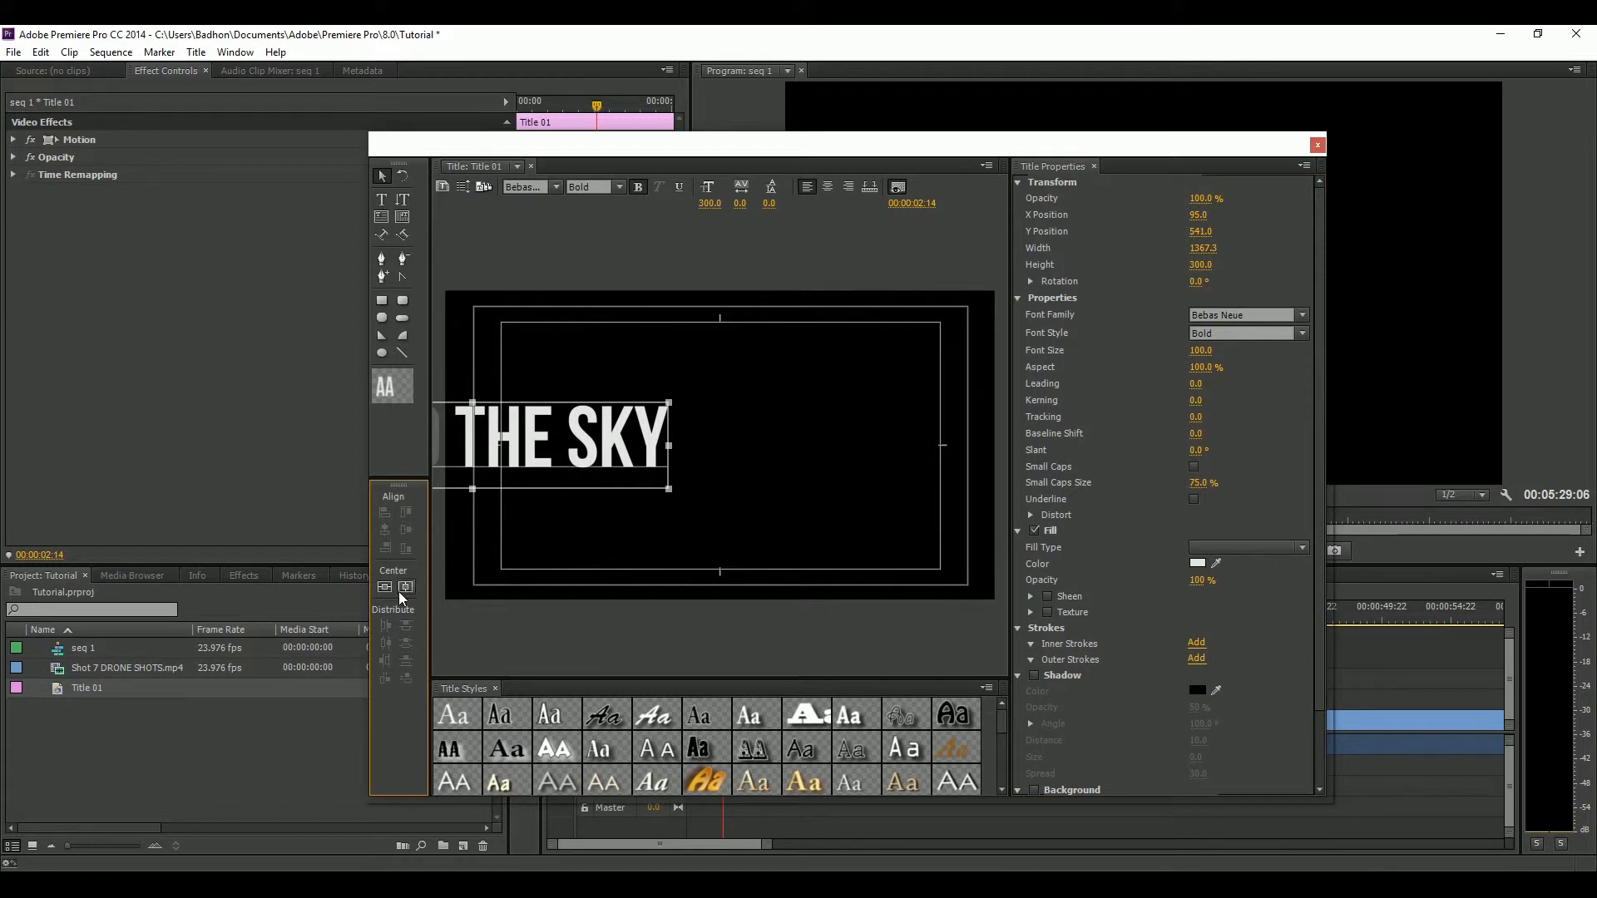
left_click(384, 587)
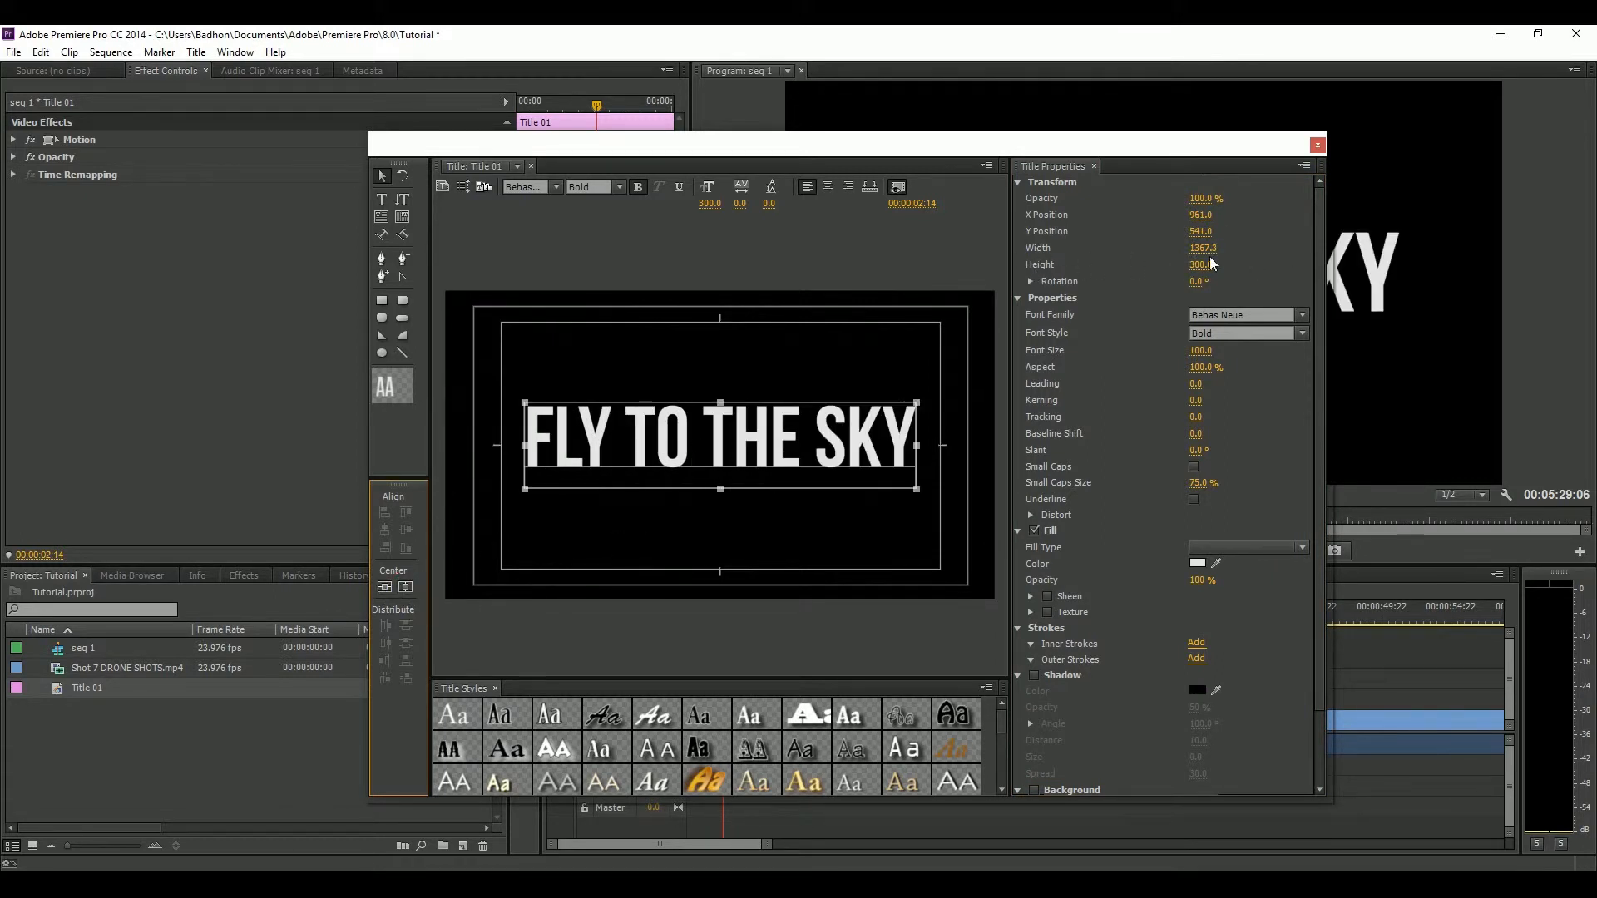
Try stretching the title text to about 1525 wide and 475 high, and undo both size changes
left_click_drag(1203, 248, 1333, 248)
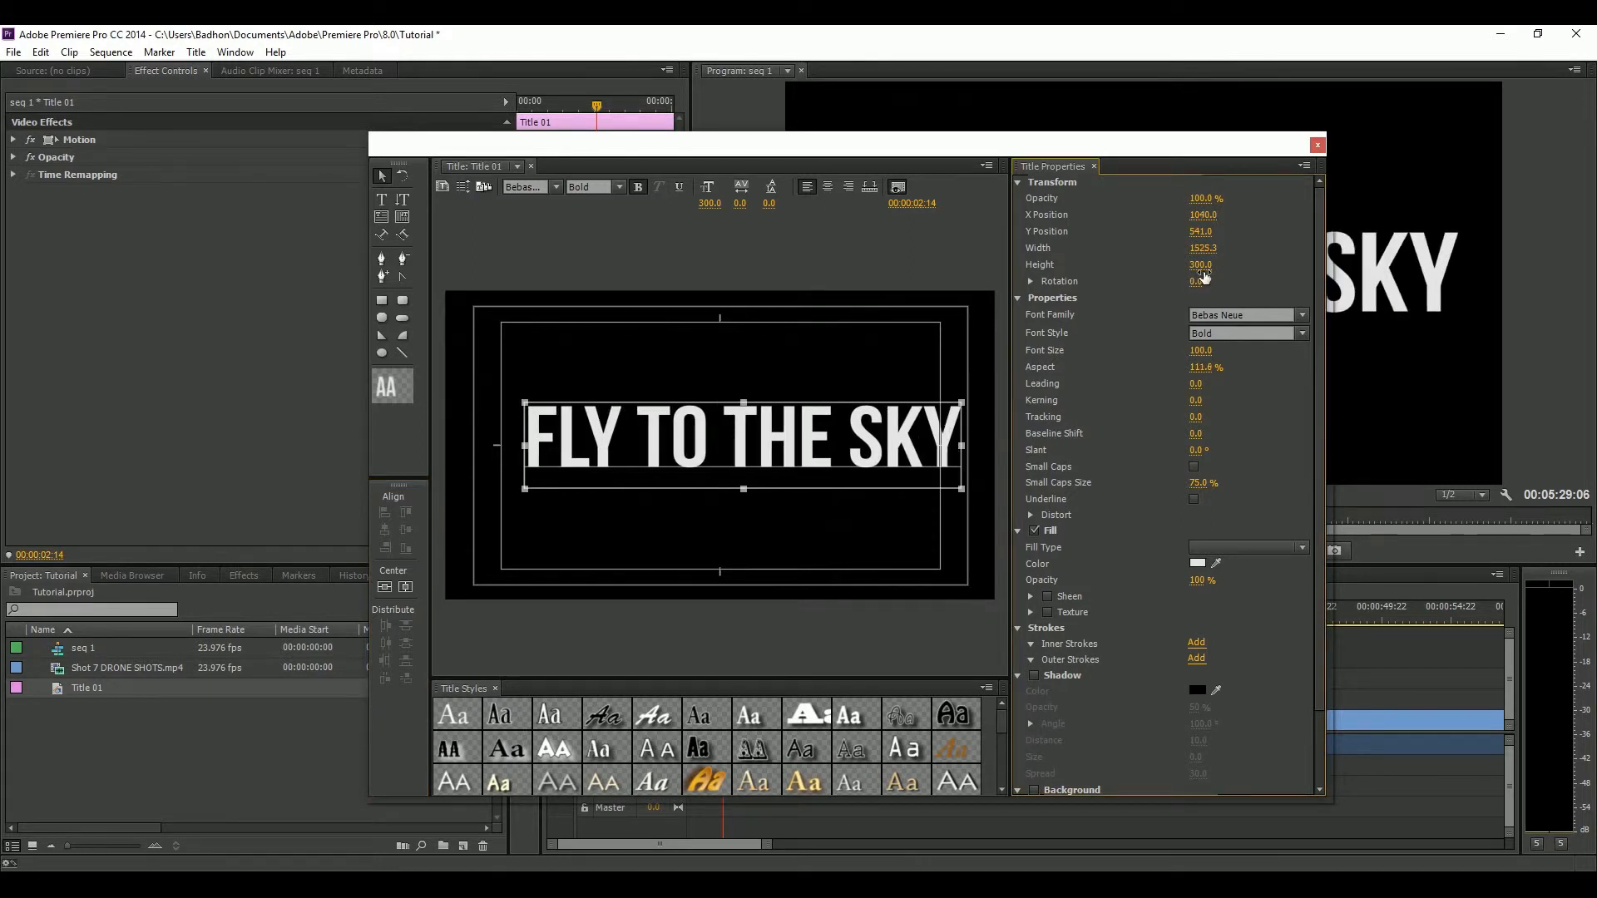
left_click_drag(1202, 268, 1348, 268)
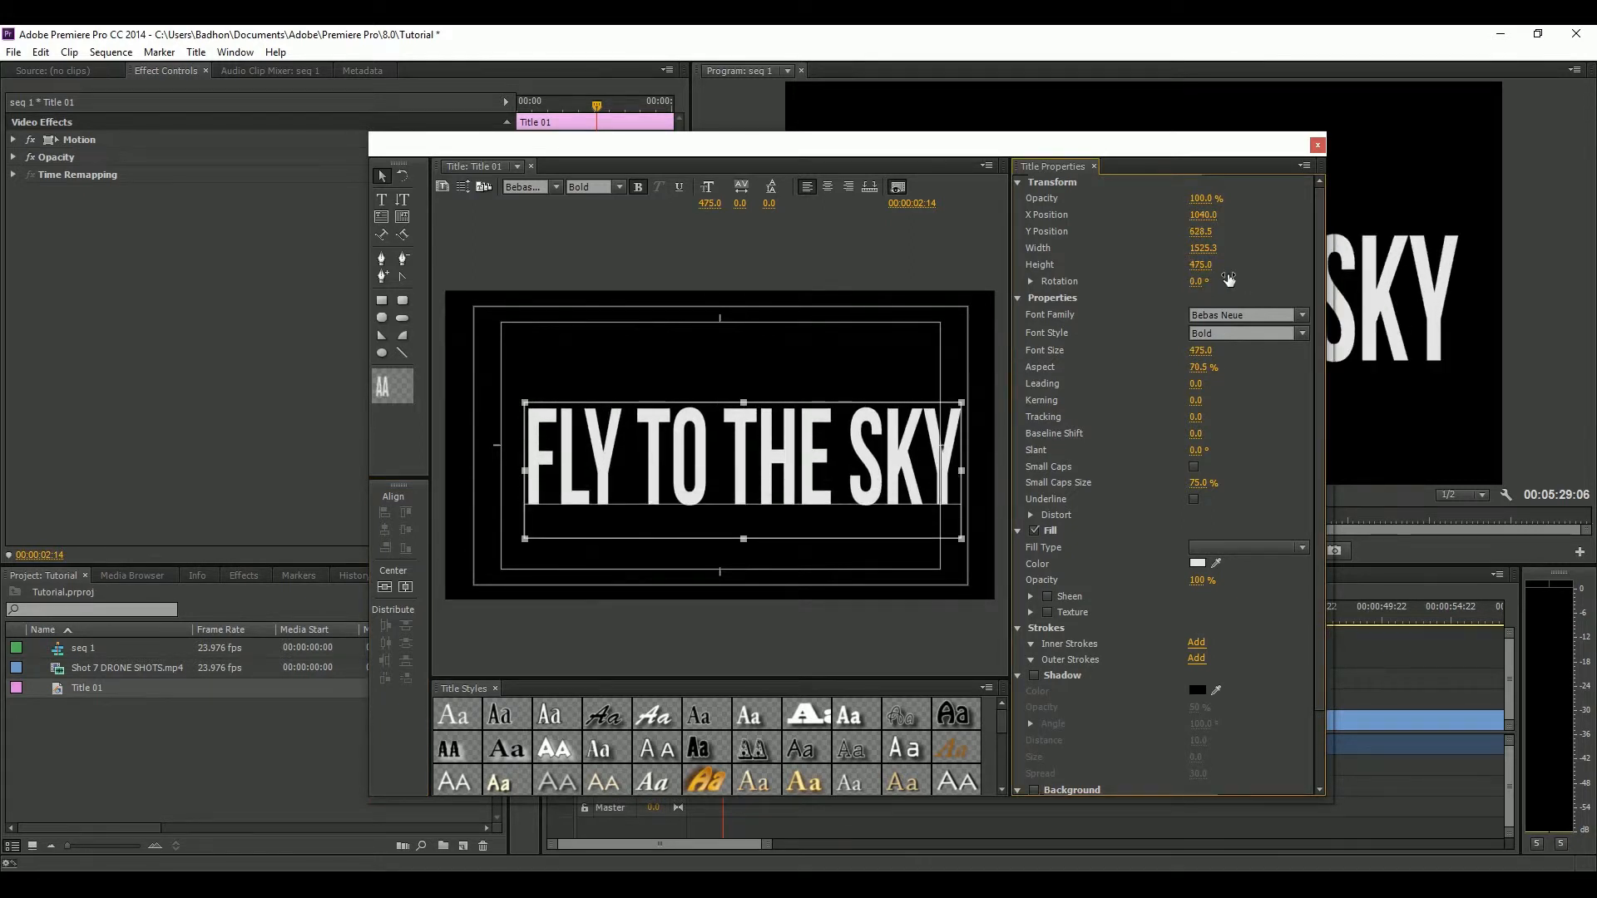
key("ctrl+z")
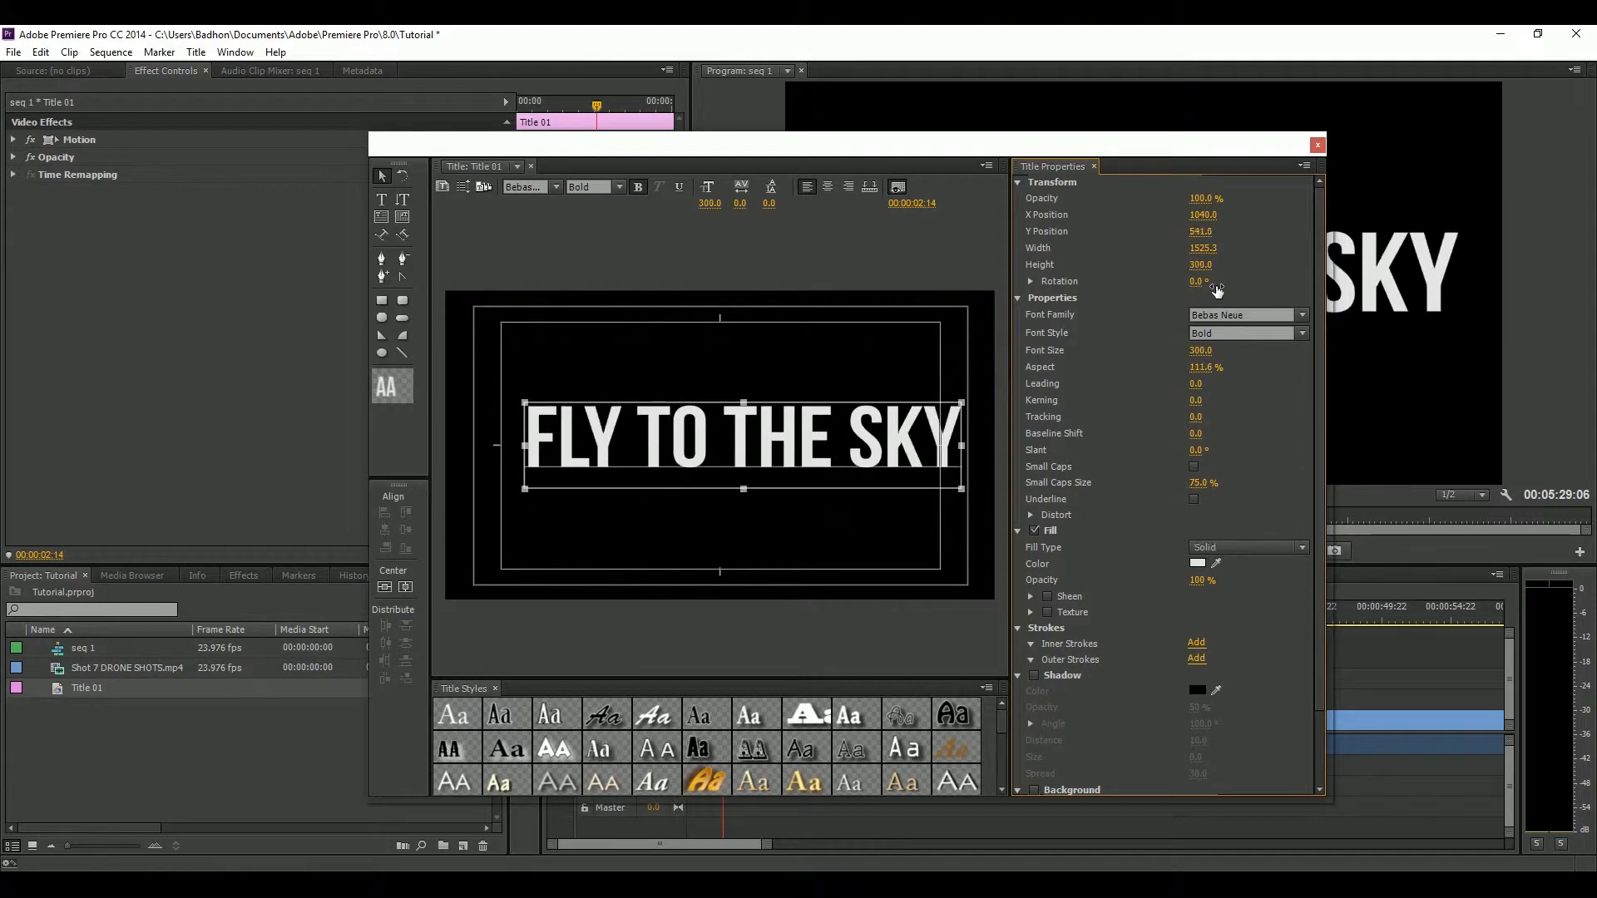
key("ctrl+z")
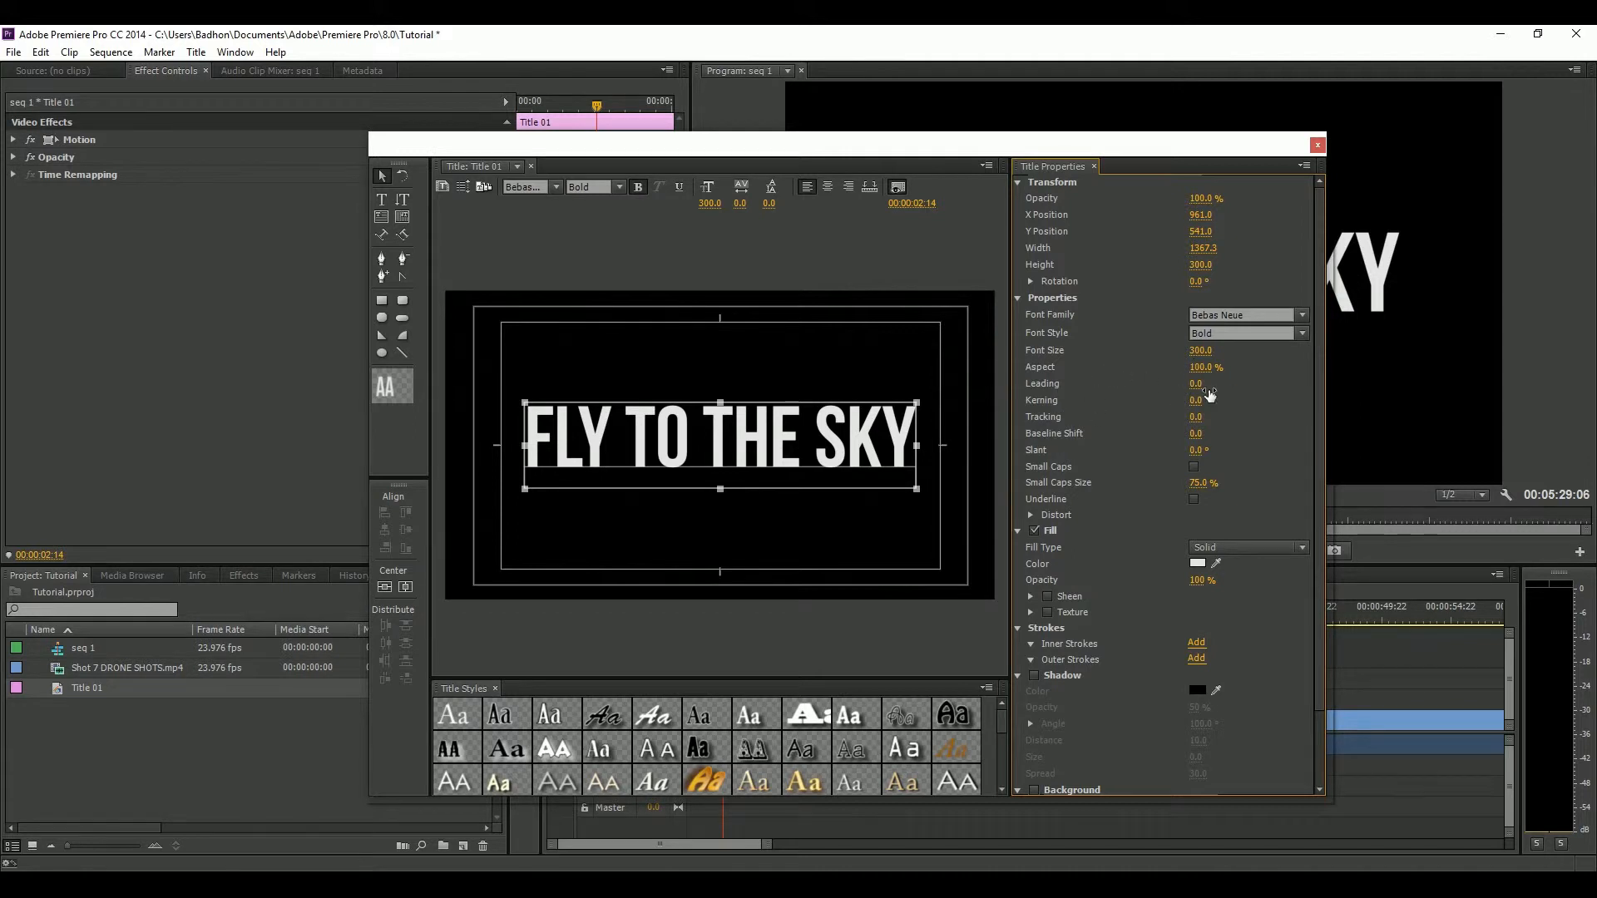
Set the title text's leading to 44
left_click_drag(1198, 385, 1216, 420)
key("ctrl+z")
key("ctrl+z")
Change the title text's solid fill colour to green, hex 30AA18
left_click(1198, 562)
left_click(845, 475)
left_click(774, 508)
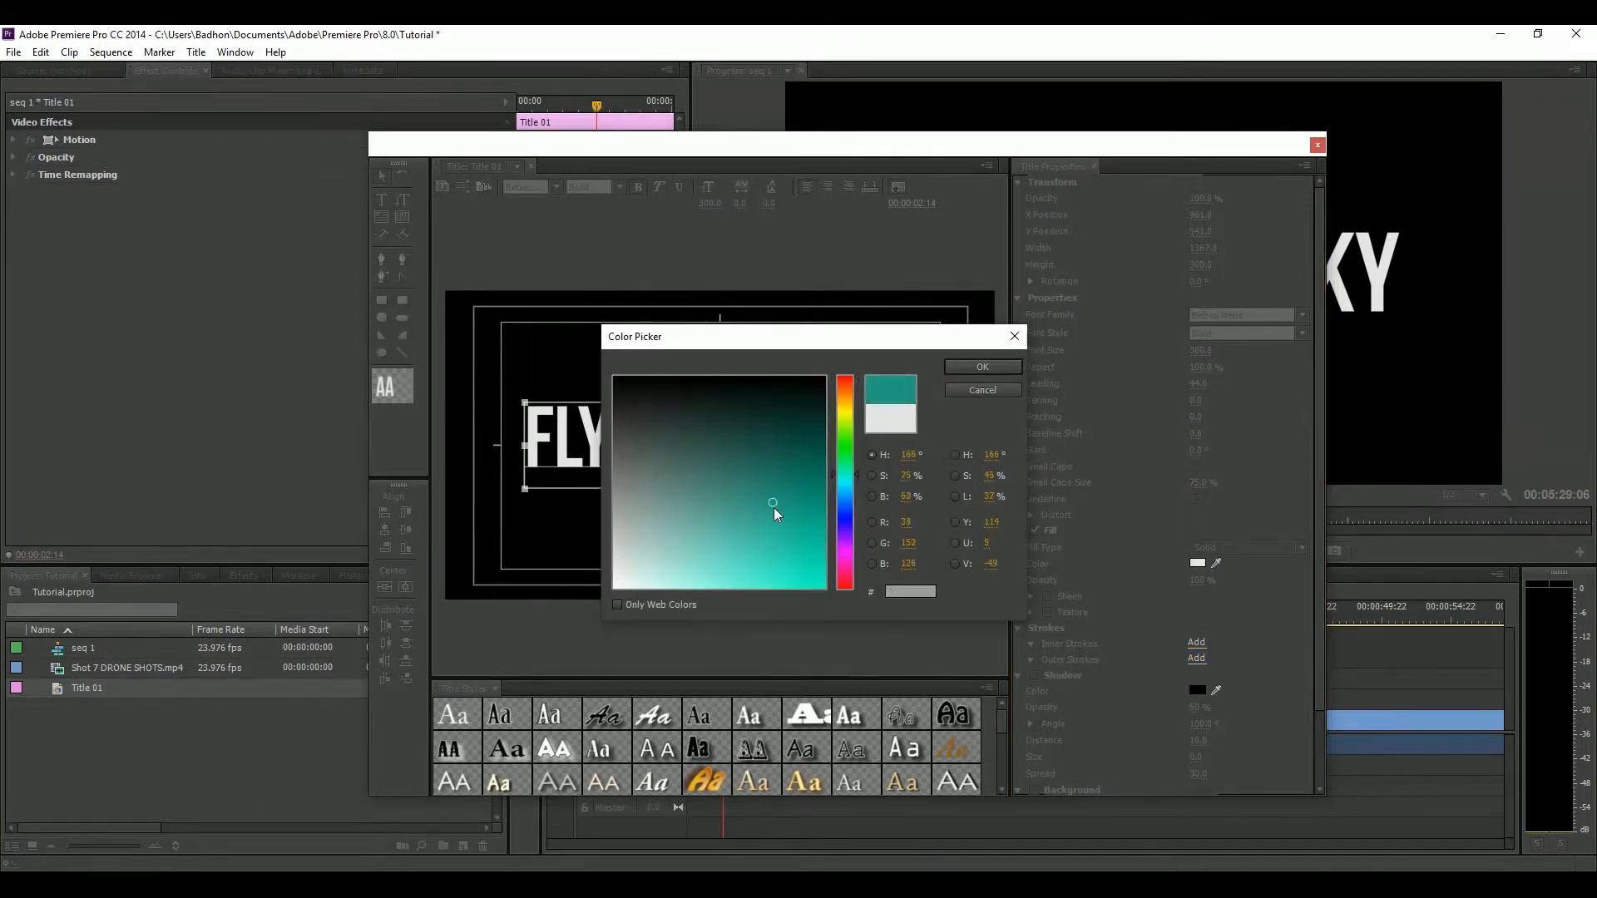
left_click_drag(845, 452, 795, 517)
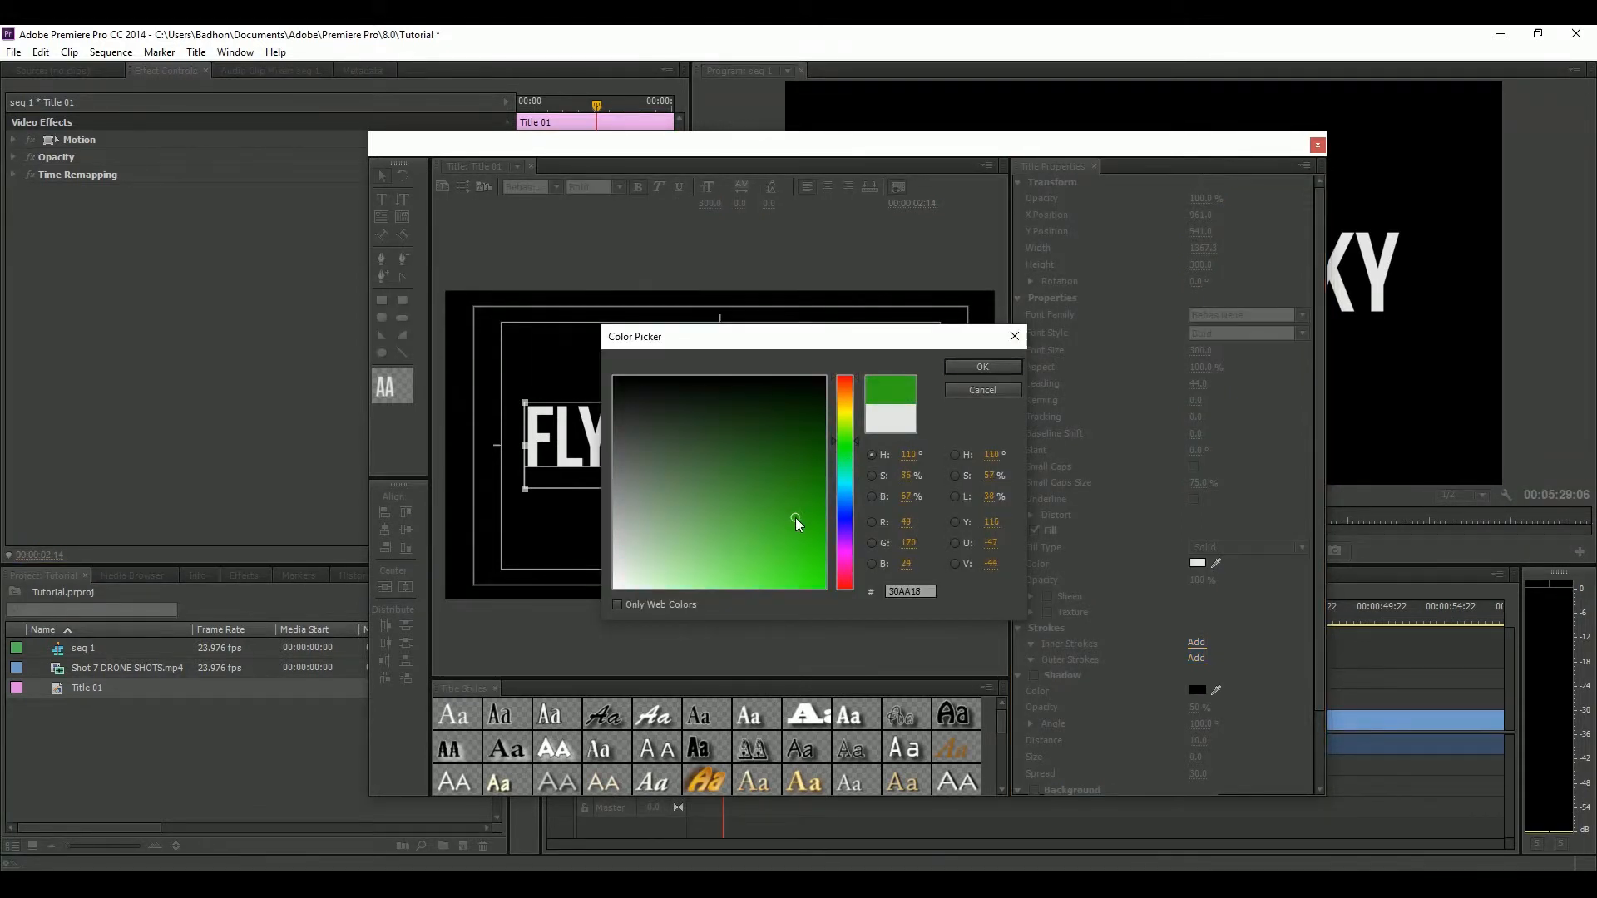
left_click(979, 370)
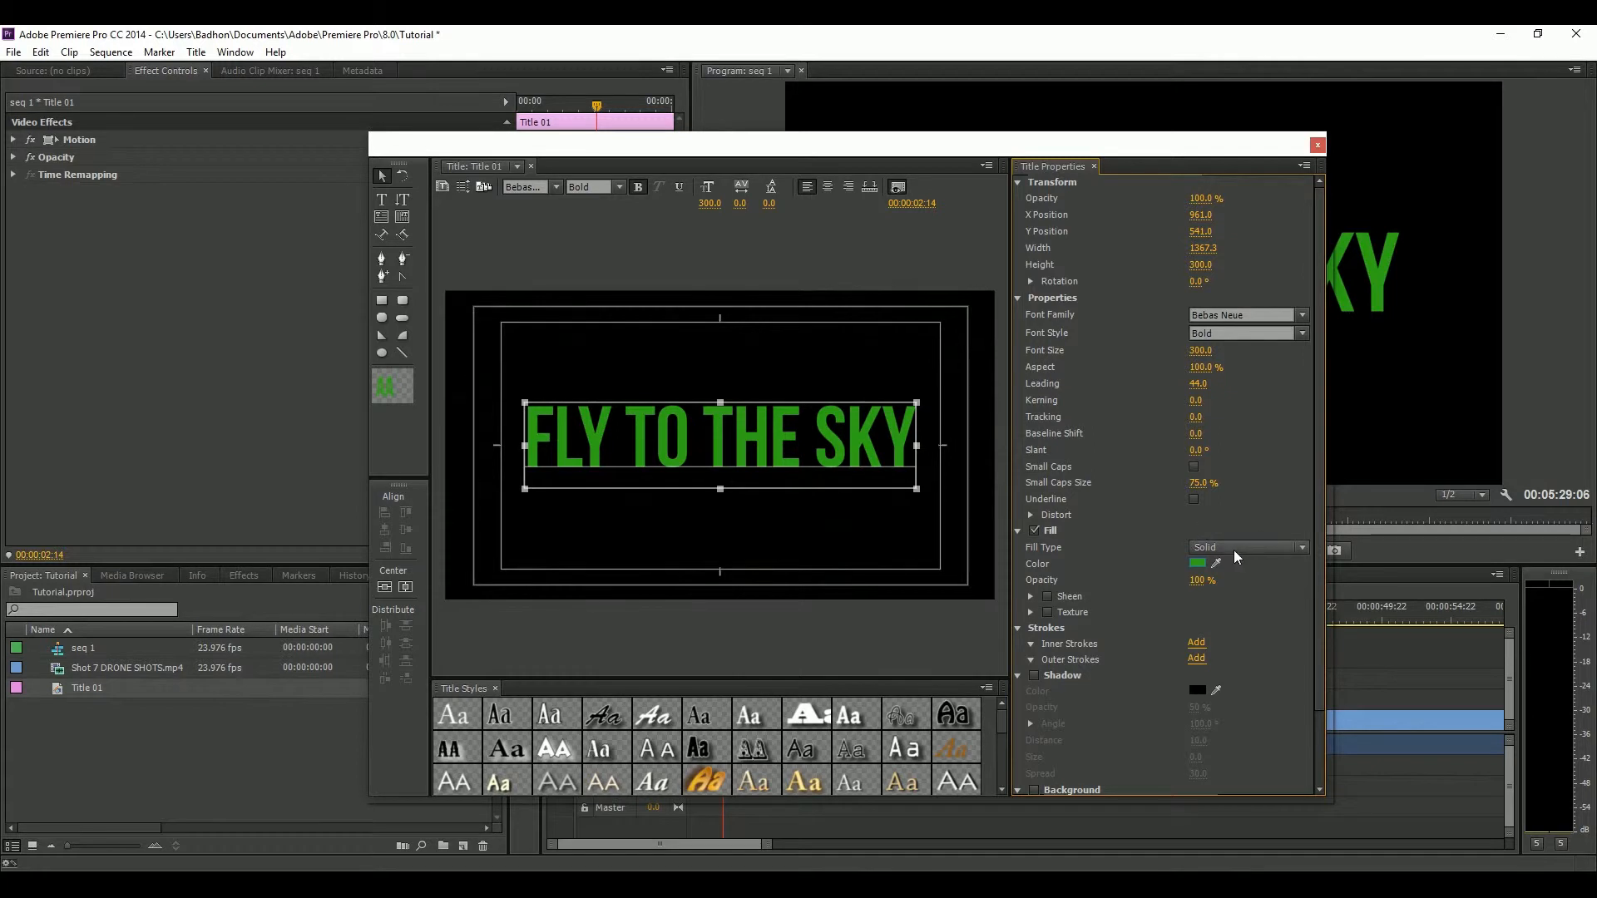
Switch the title's fill type to Linear Gradient and colour the first gradient stop teal green
left_click(1240, 549)
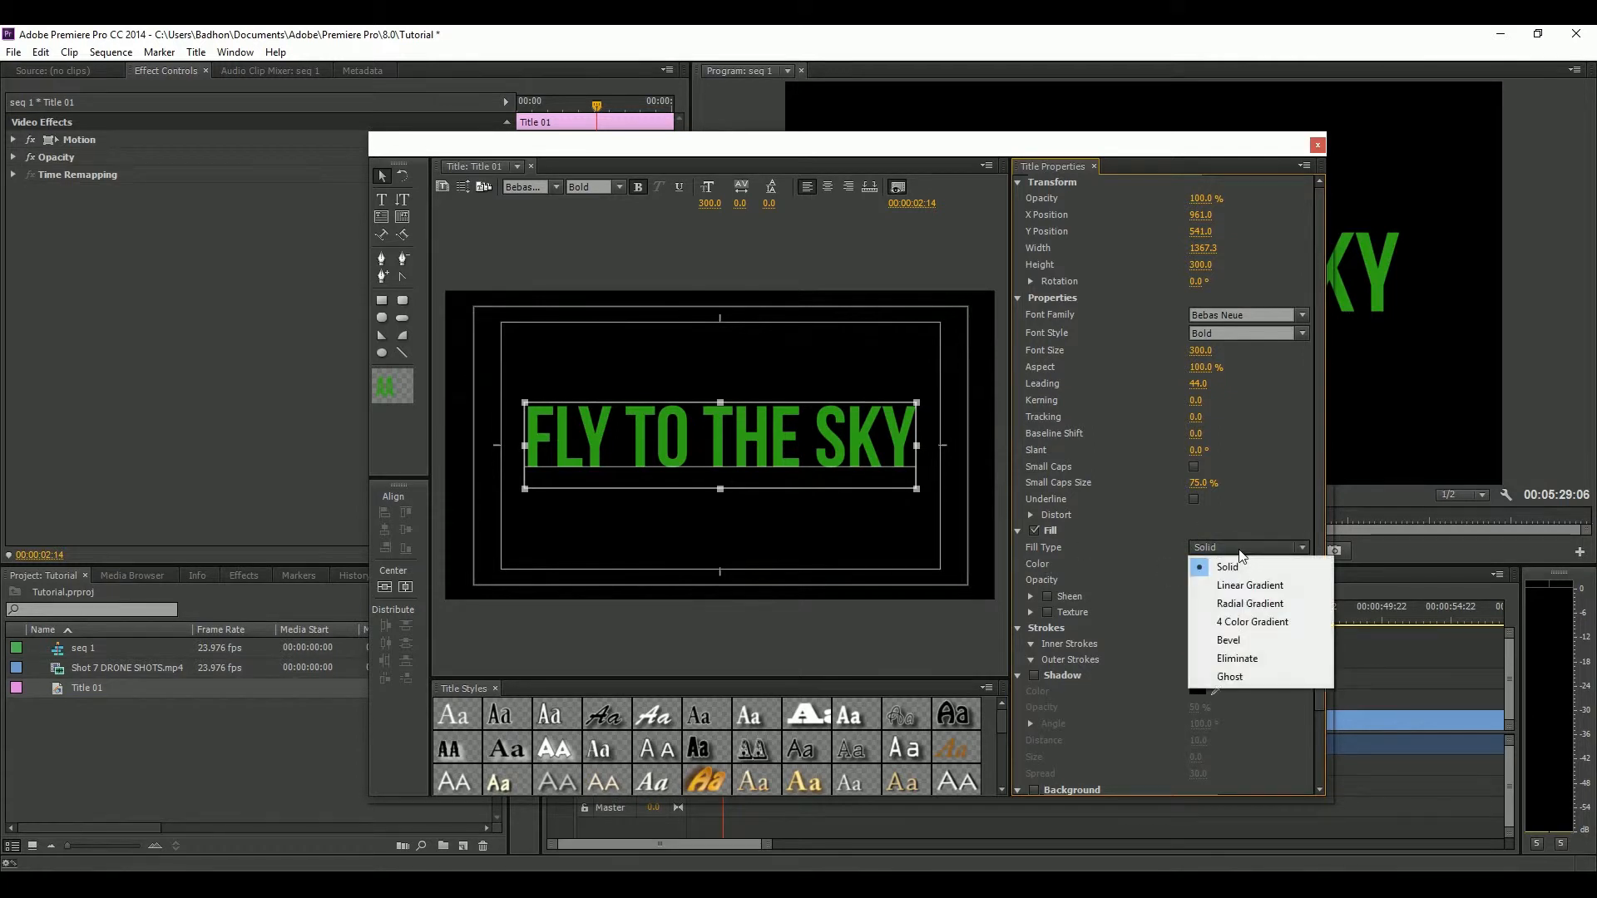
left_click(1278, 586)
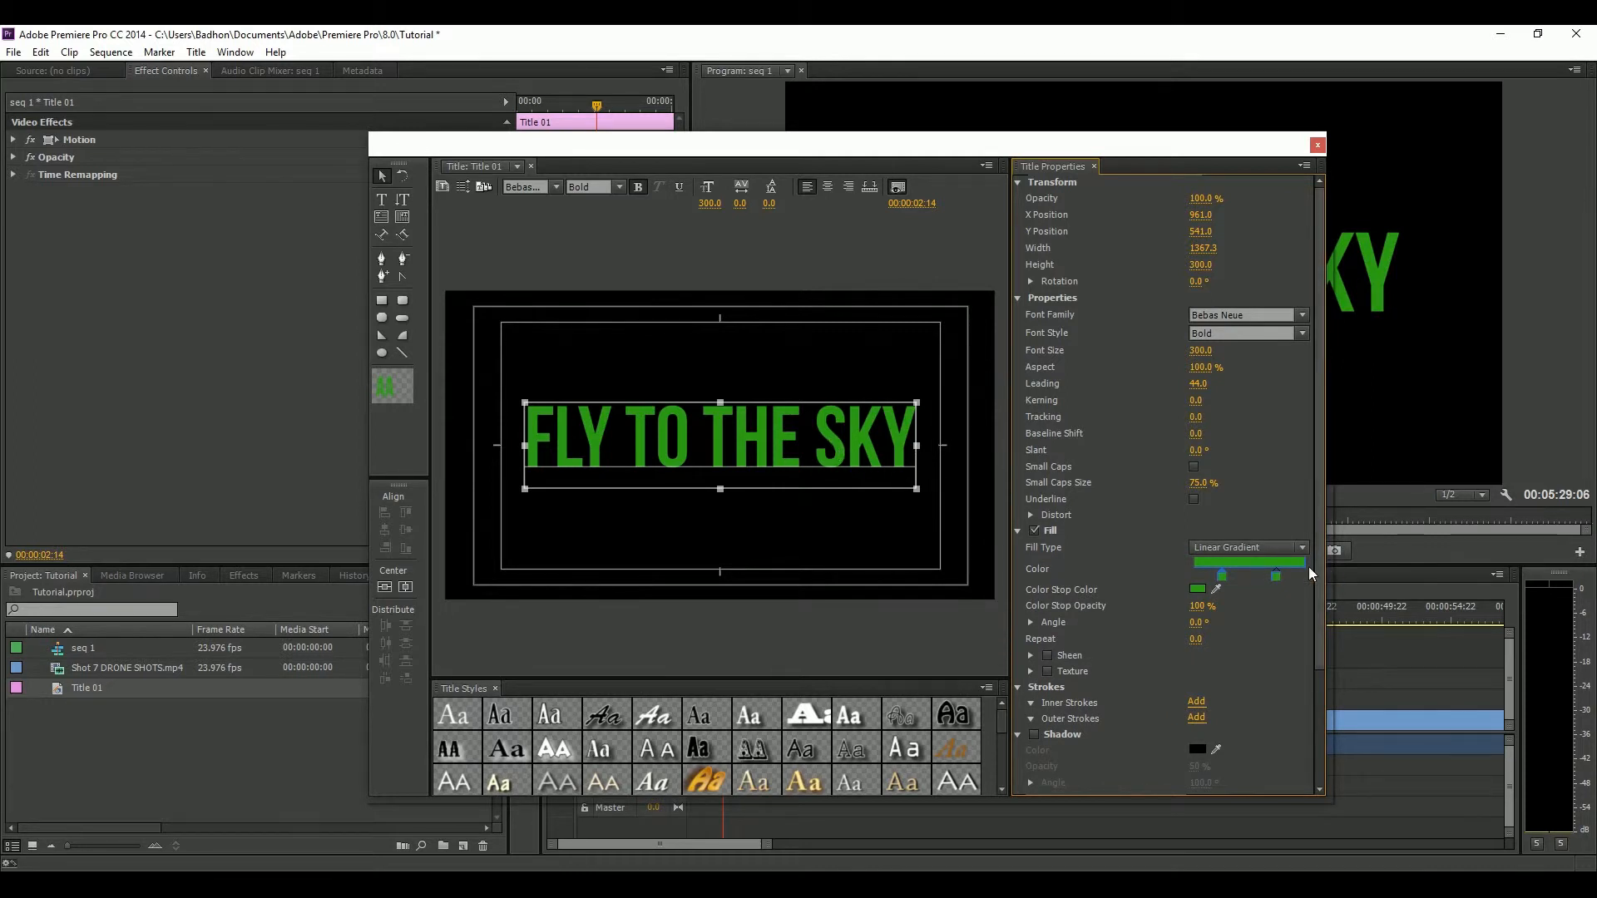
double_click(1222, 580)
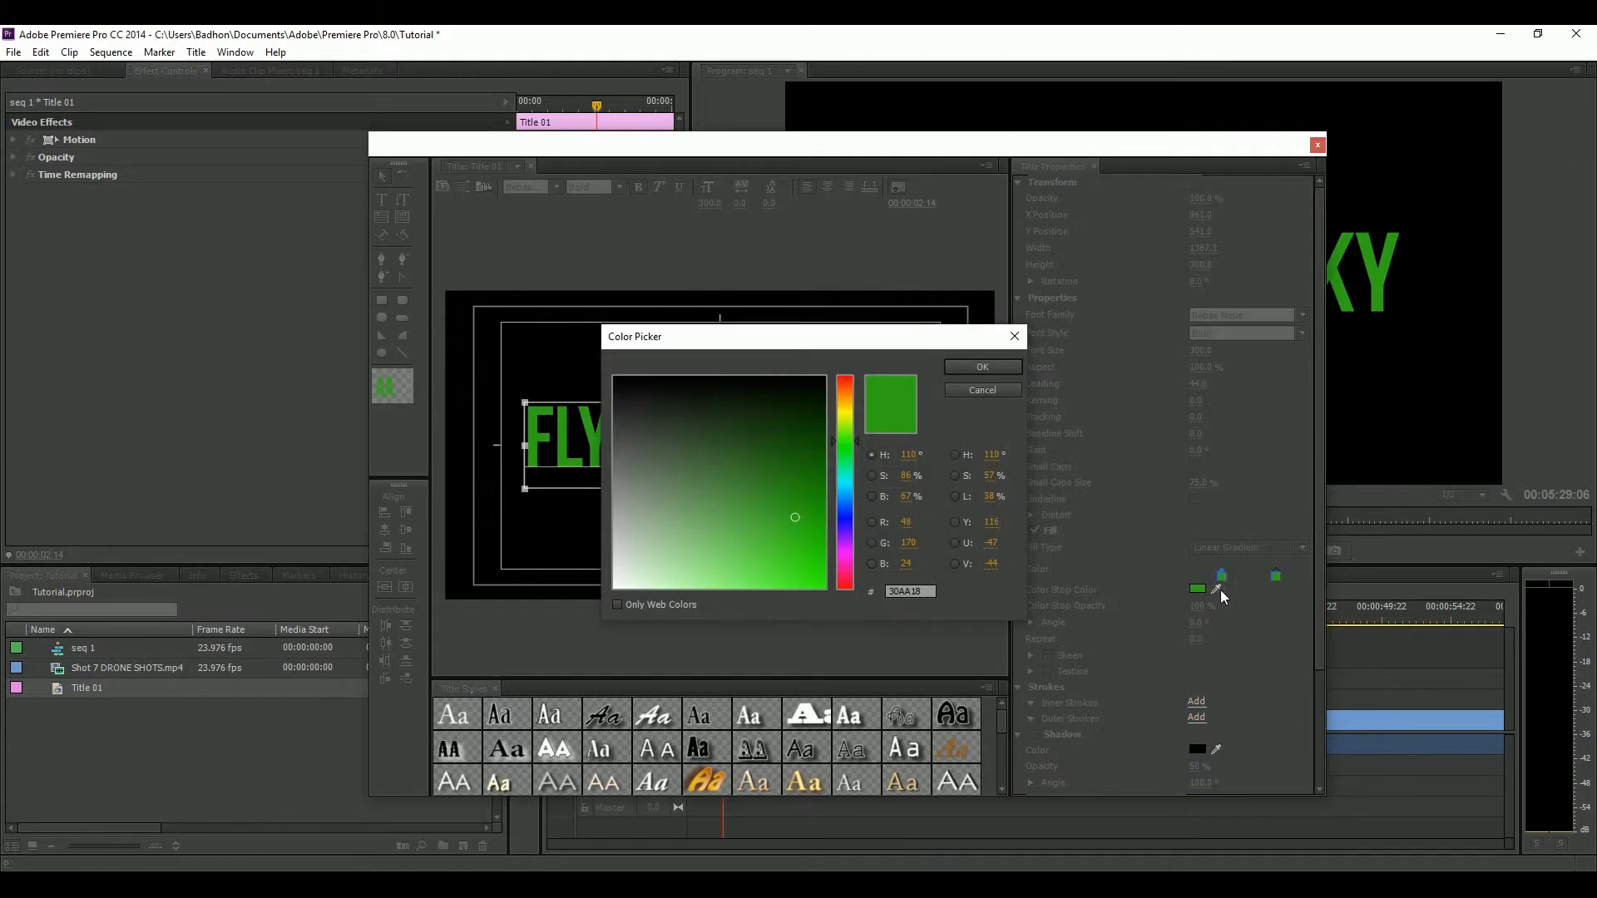
left_click(839, 478)
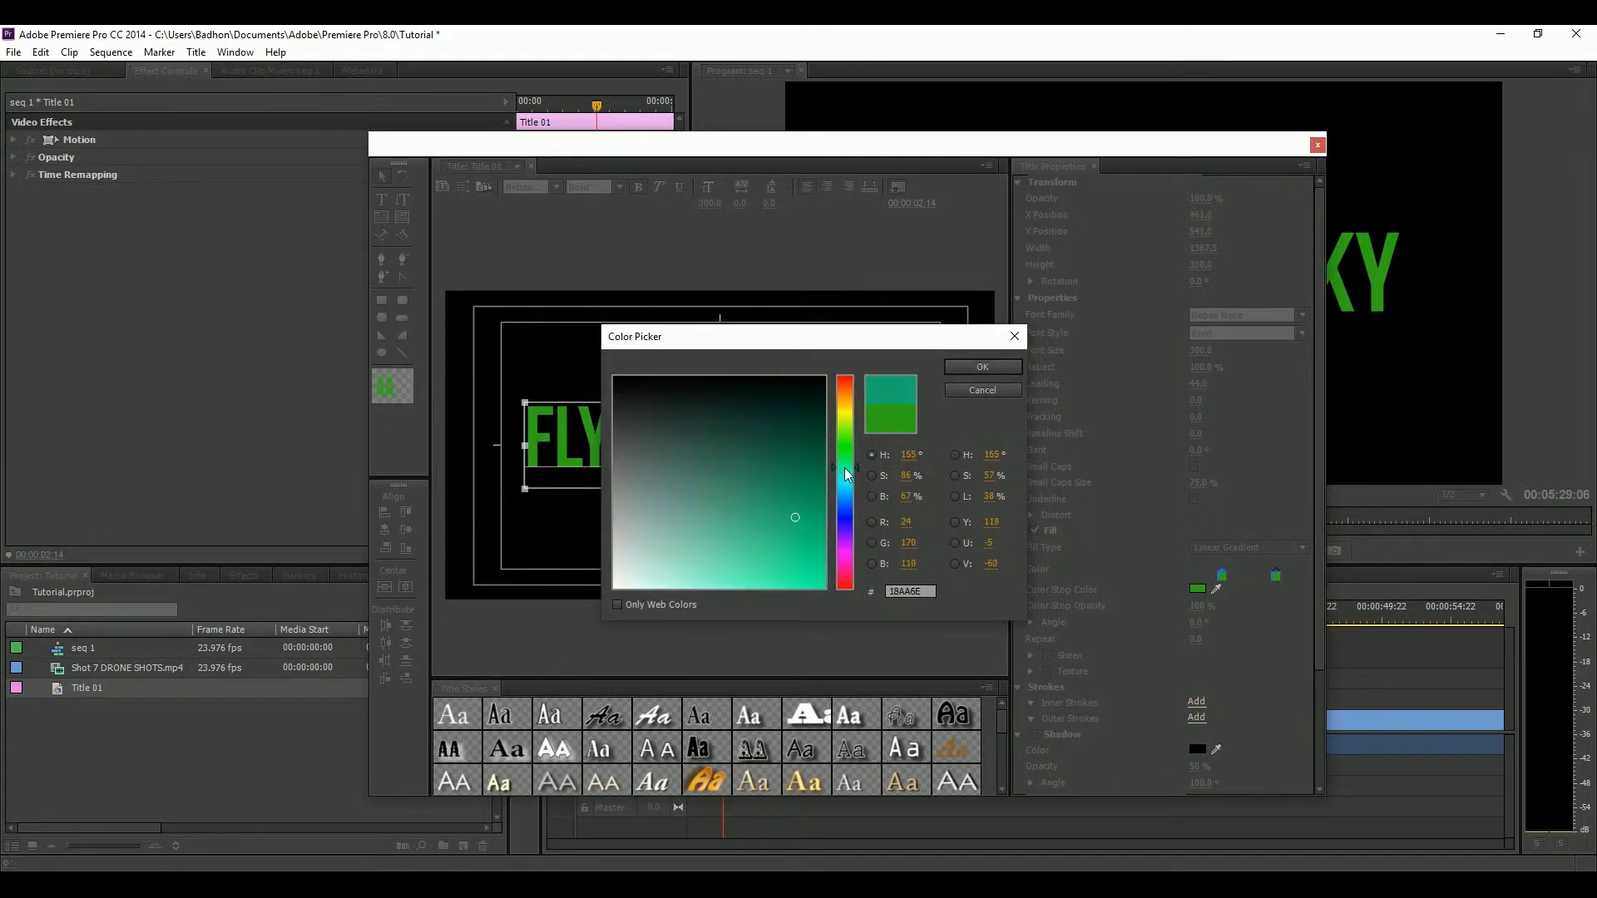
left_click_drag(790, 481, 790, 511)
left_click(976, 371)
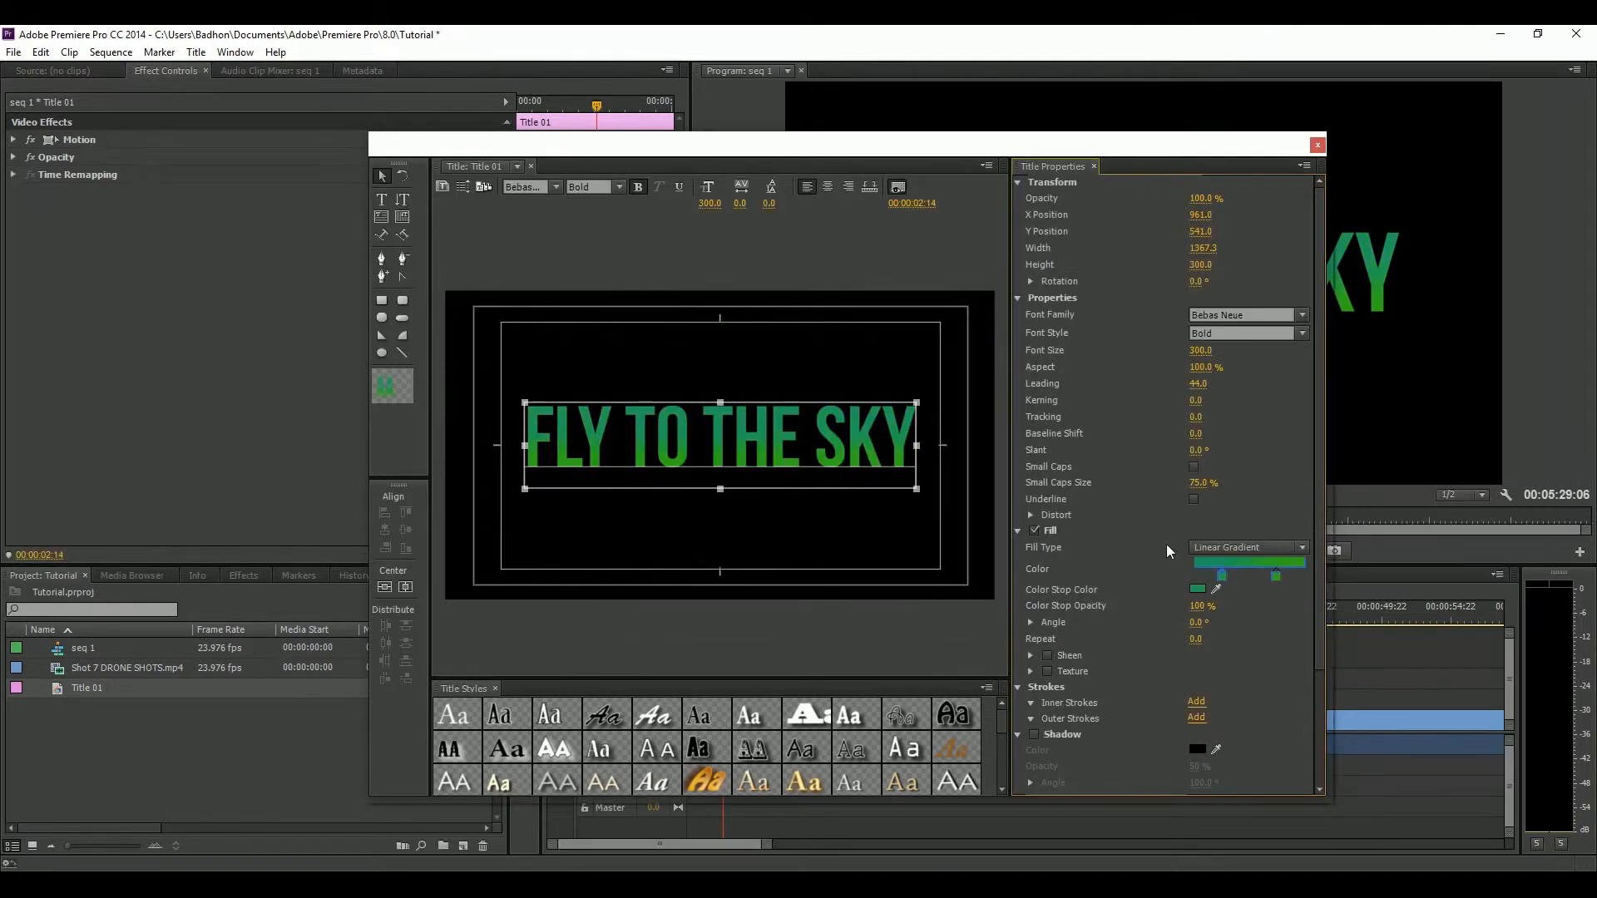
Colour the second stop of the title's linear gradient blue
double_click(1276, 576)
left_click(845, 509)
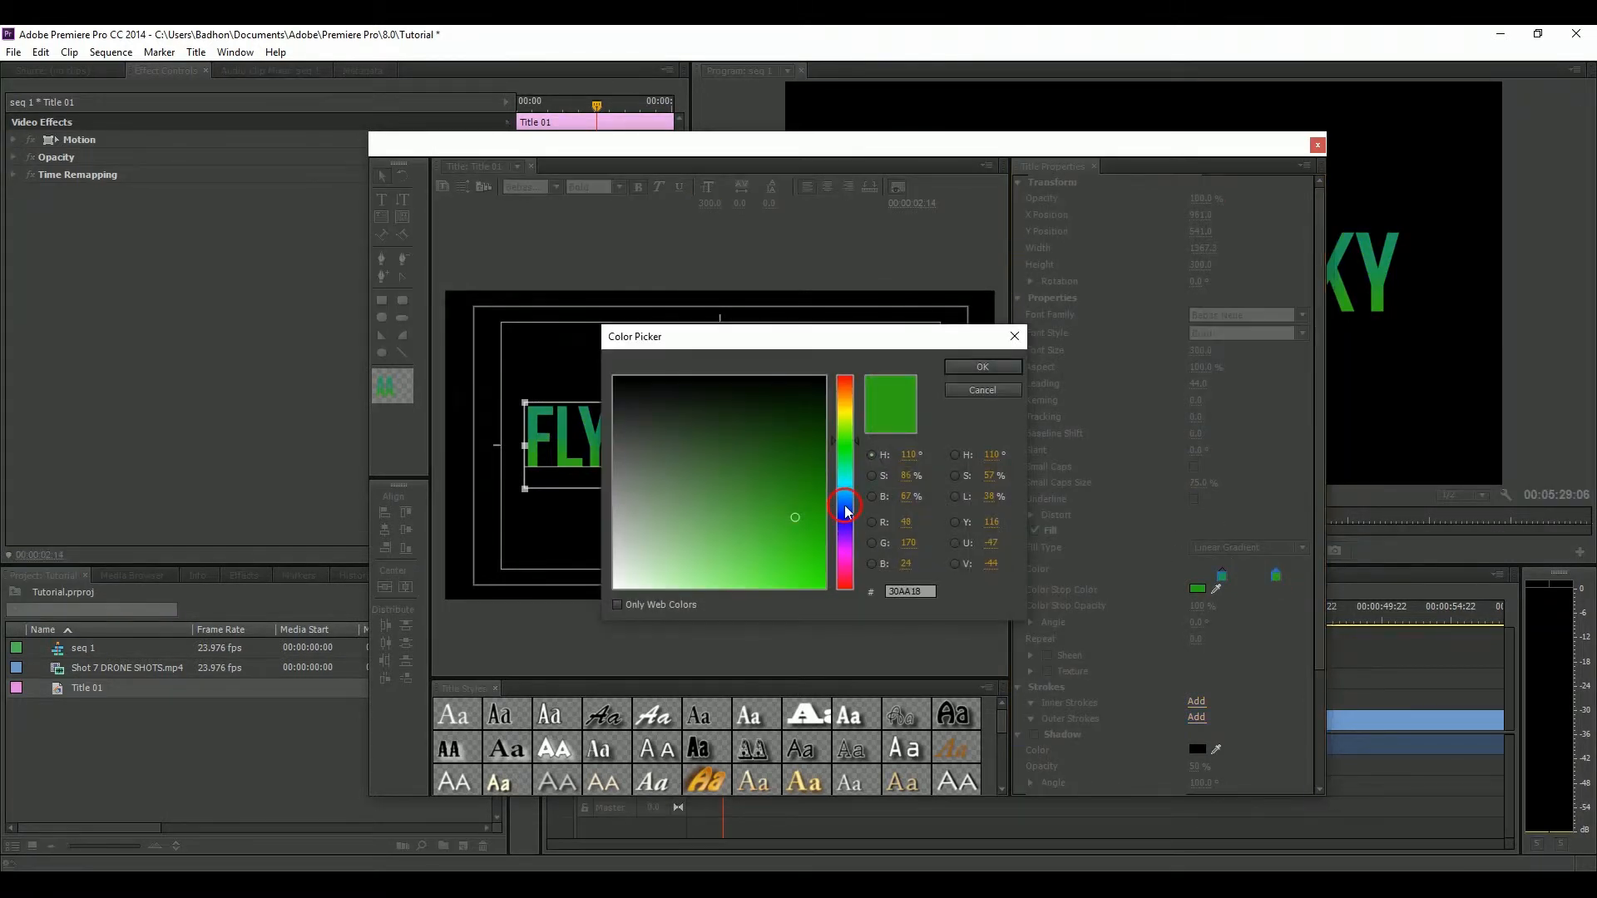
left_click_drag(771, 487, 768, 525)
left_click(980, 368)
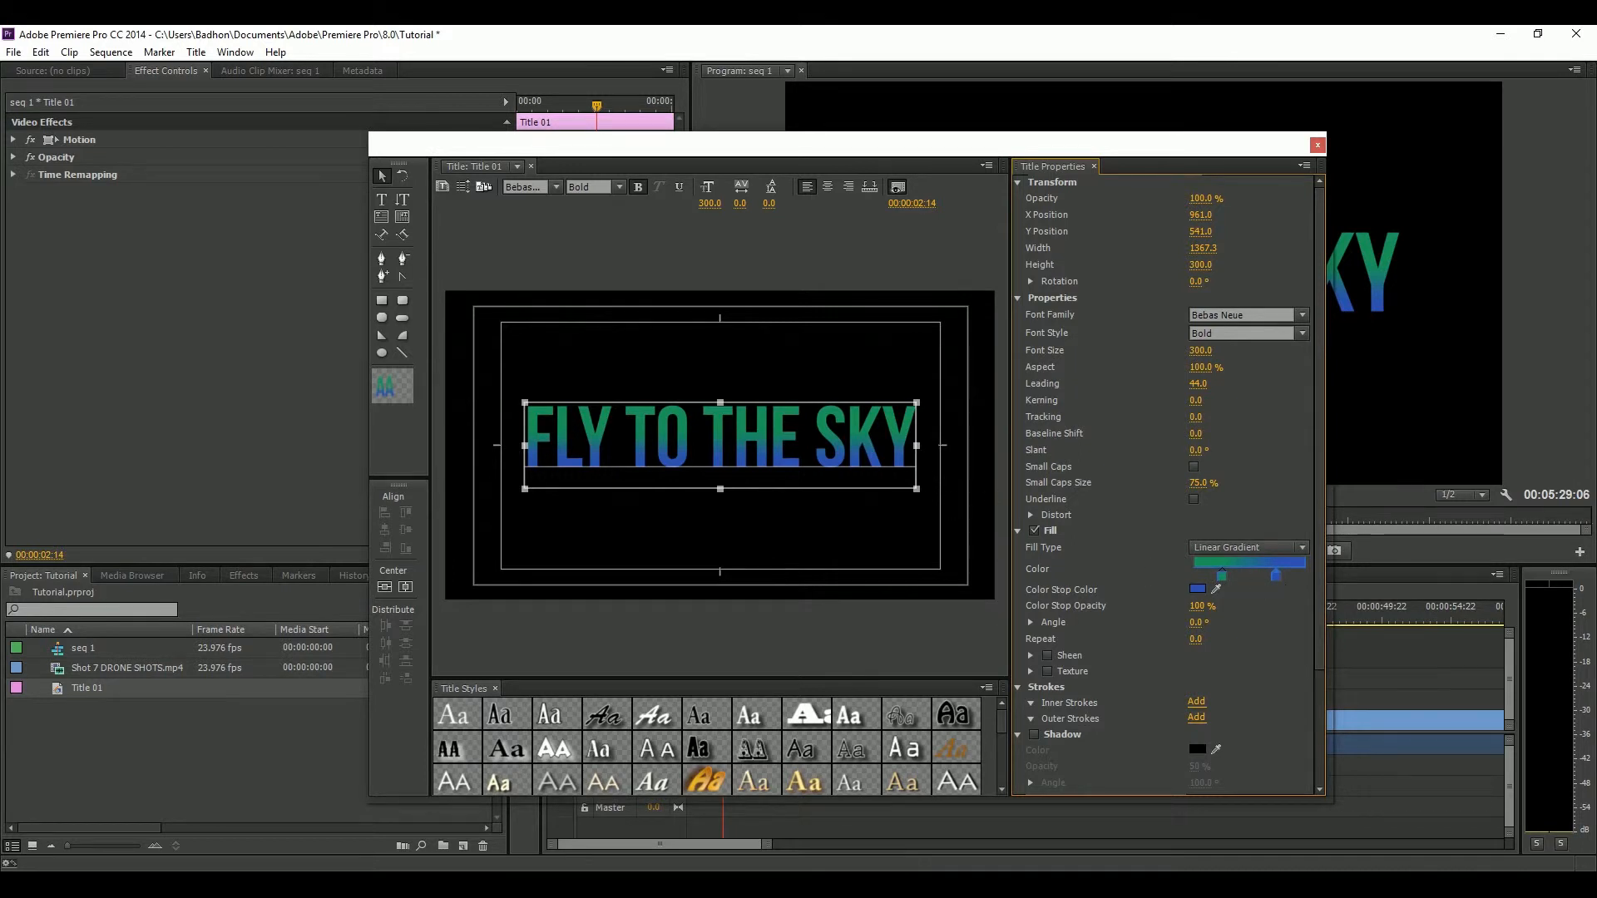
Test the gradient blend by sliding the green stop towards the blue one, and return it to its original place
left_click(1221, 576)
mouse_move(1221, 577)
left_mouse_down()
mouse_move(1201, 577)
mouse_move(1247, 575)
left_mouse_up()
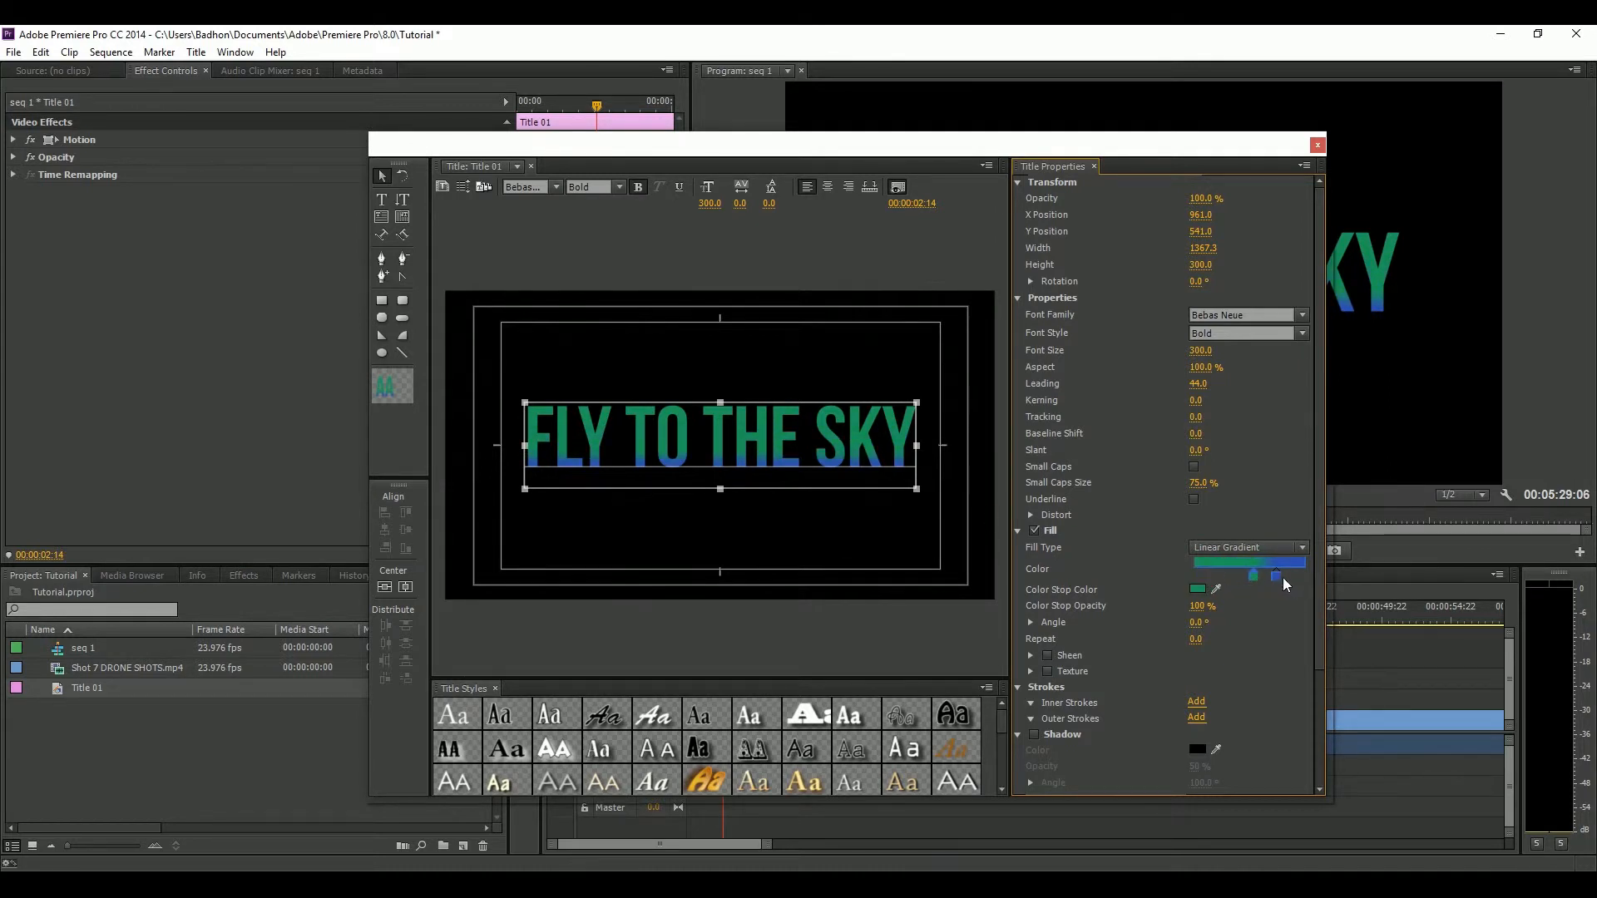
left_click(1277, 576)
left_click_drag(1255, 577, 1219, 574)
Try the Radial Gradient fill on the title text and change the fill type to Bevel
left_click(1247, 546)
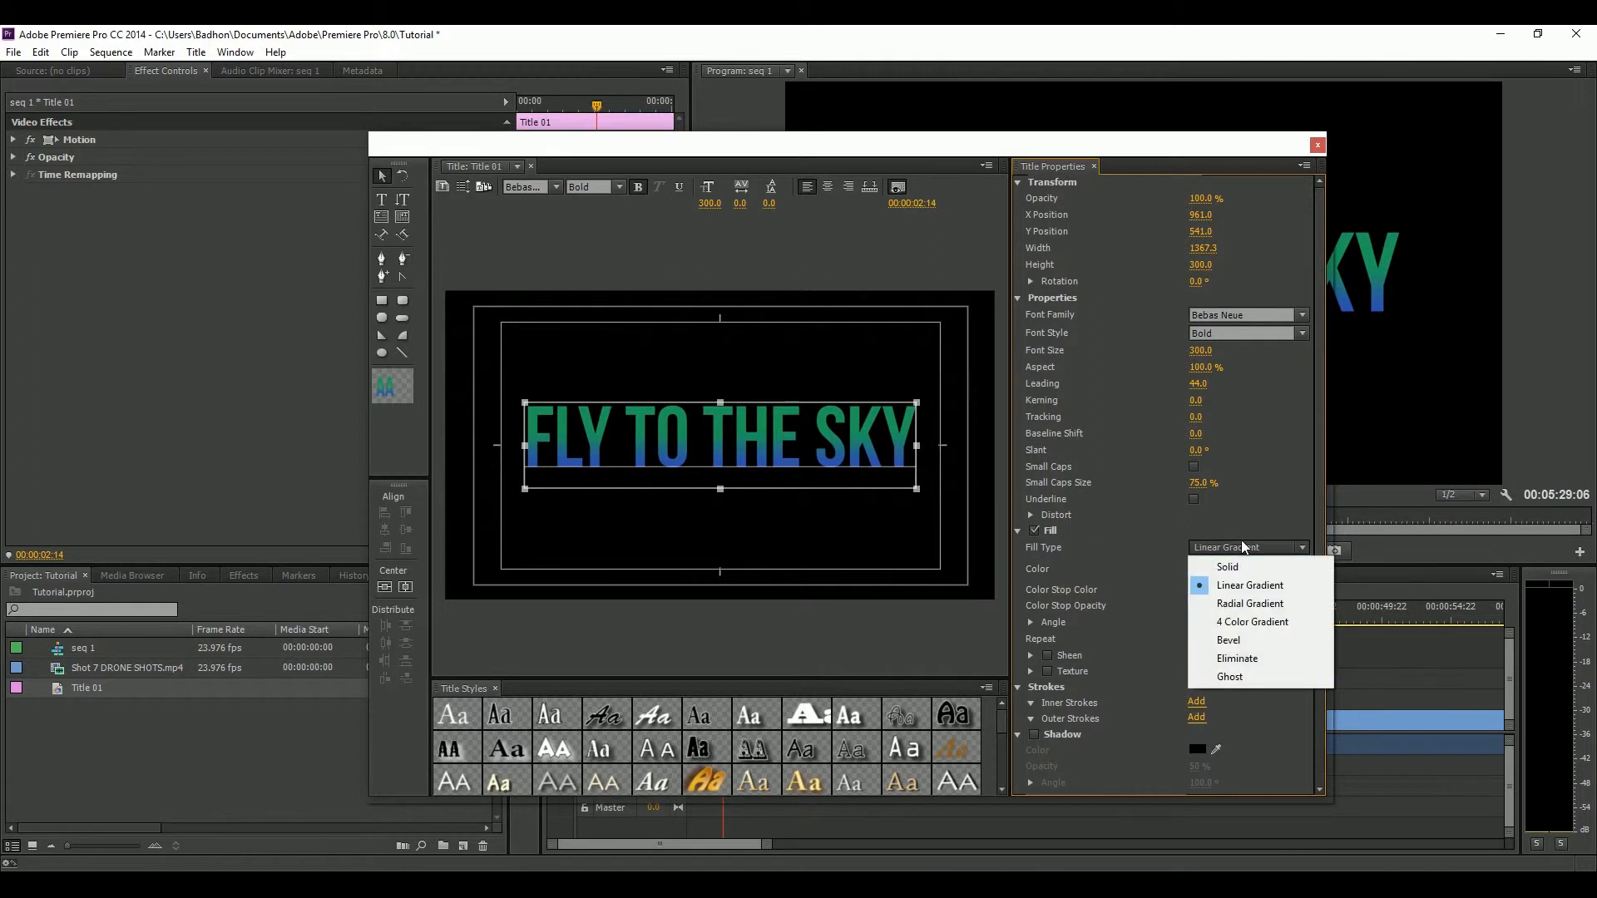
left_click(1285, 602)
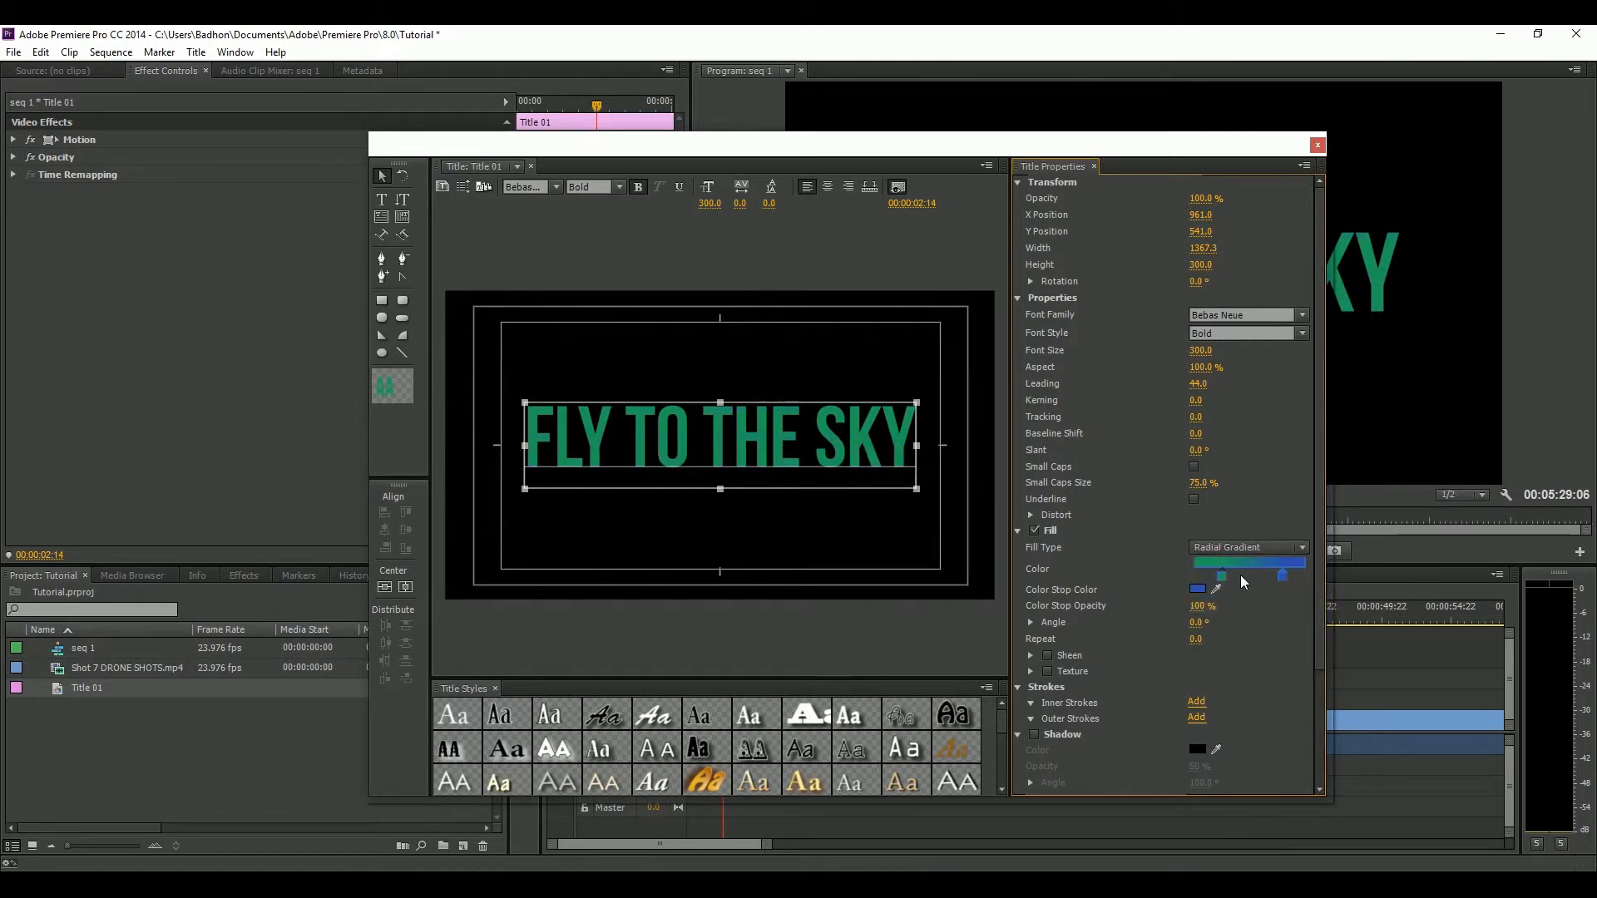
left_click(1259, 545)
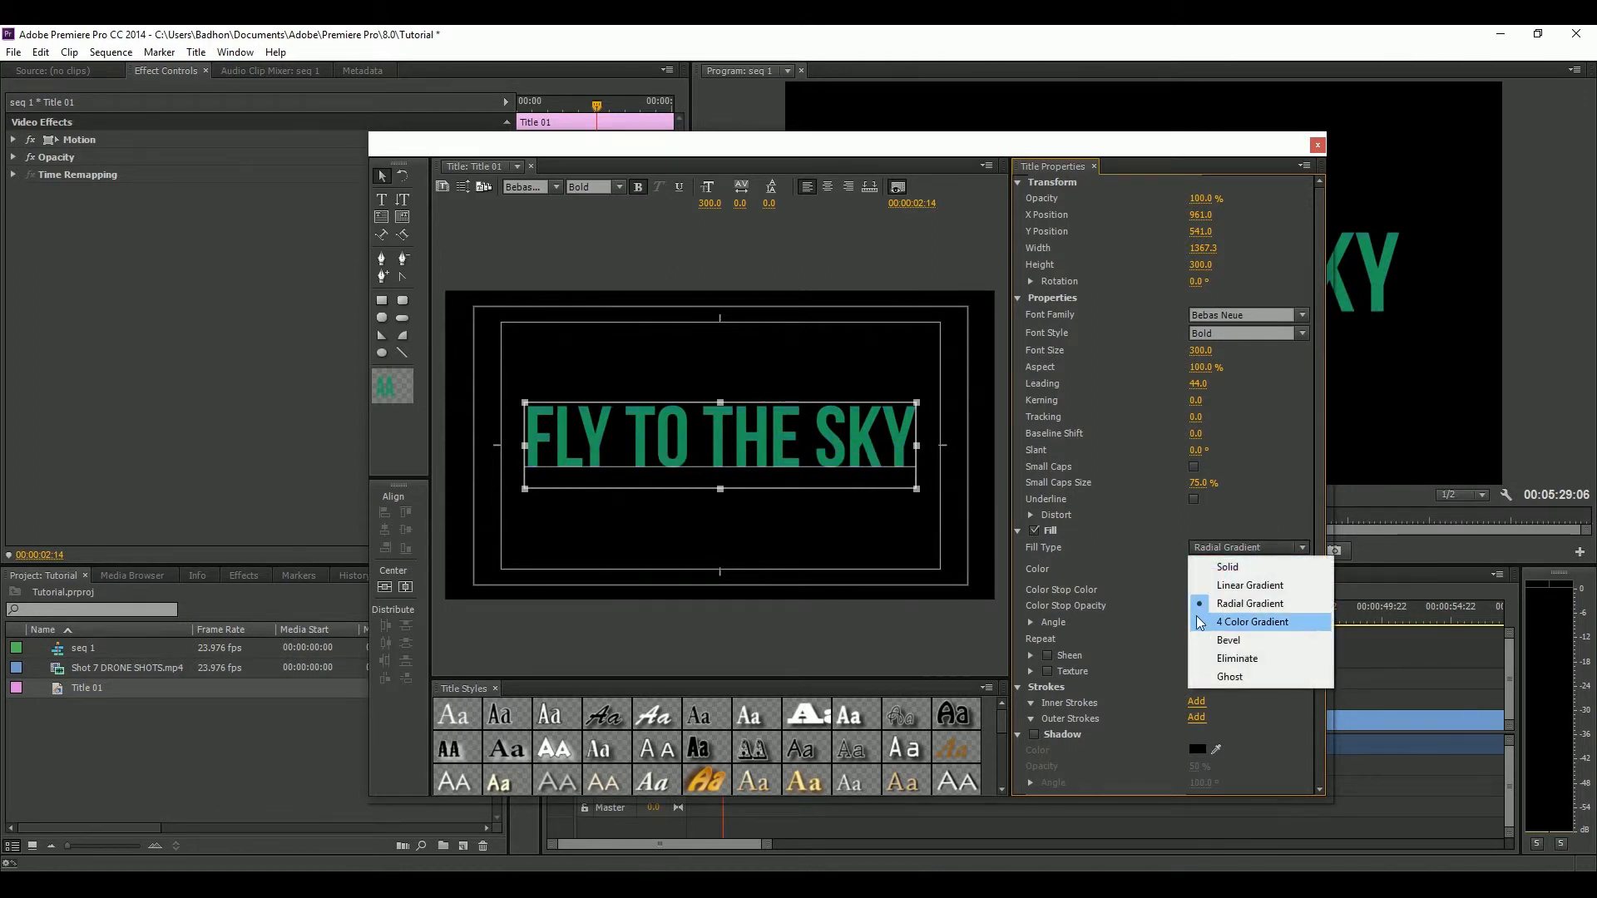
left_click(1245, 642)
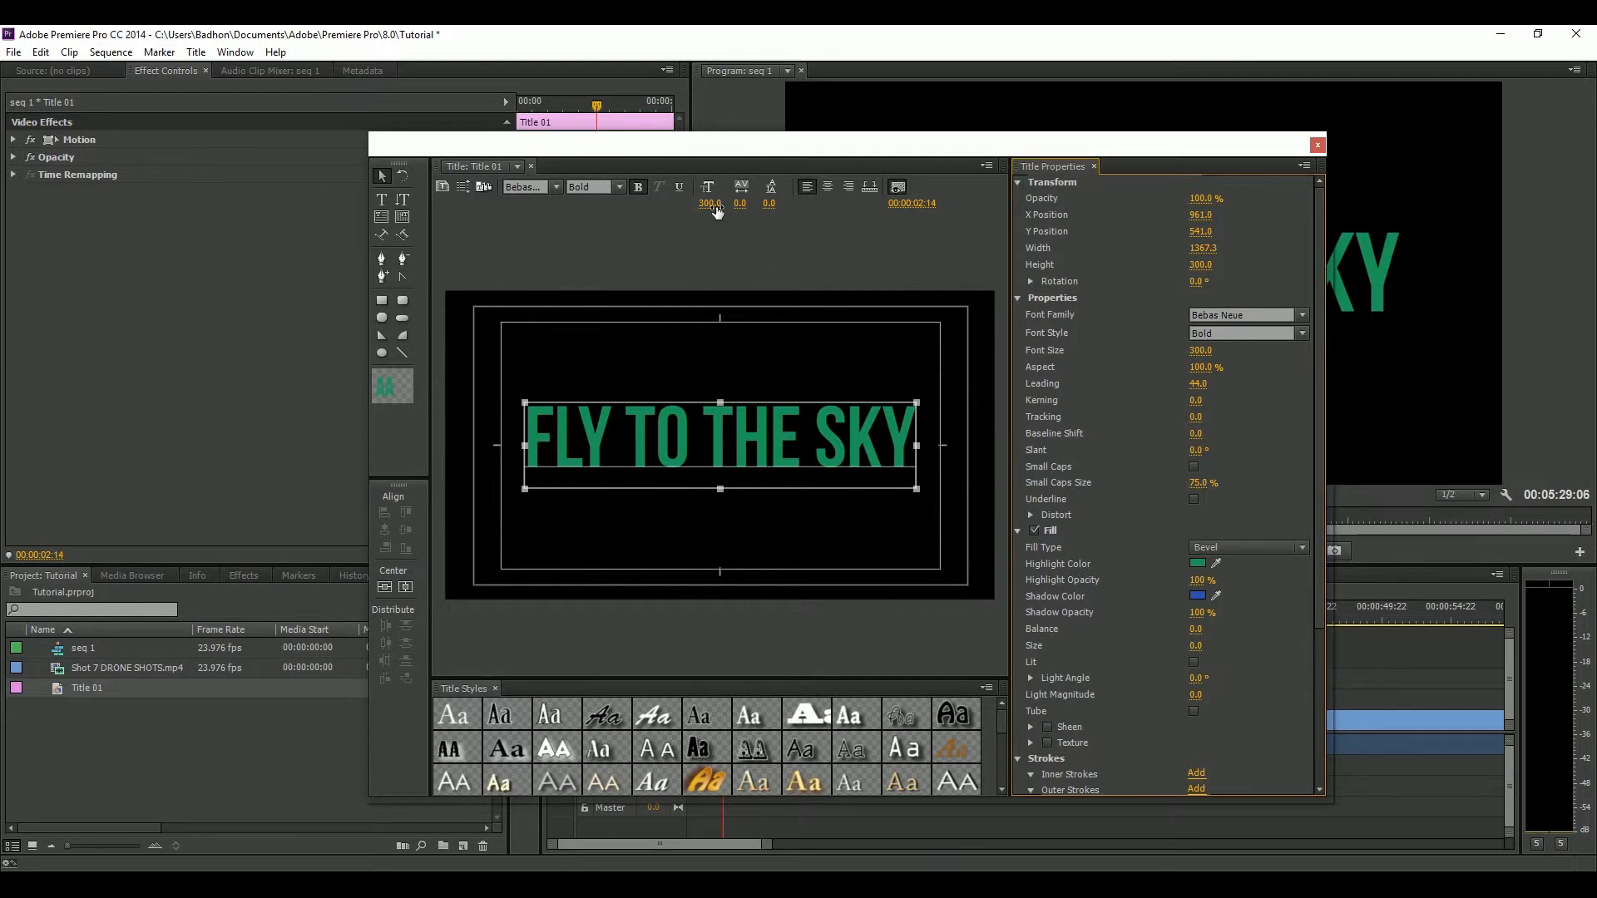
Enlarge the title text to font size 755 and move it up to about X 2018, Y 609
left_click_drag(717, 212, 1096, 212)
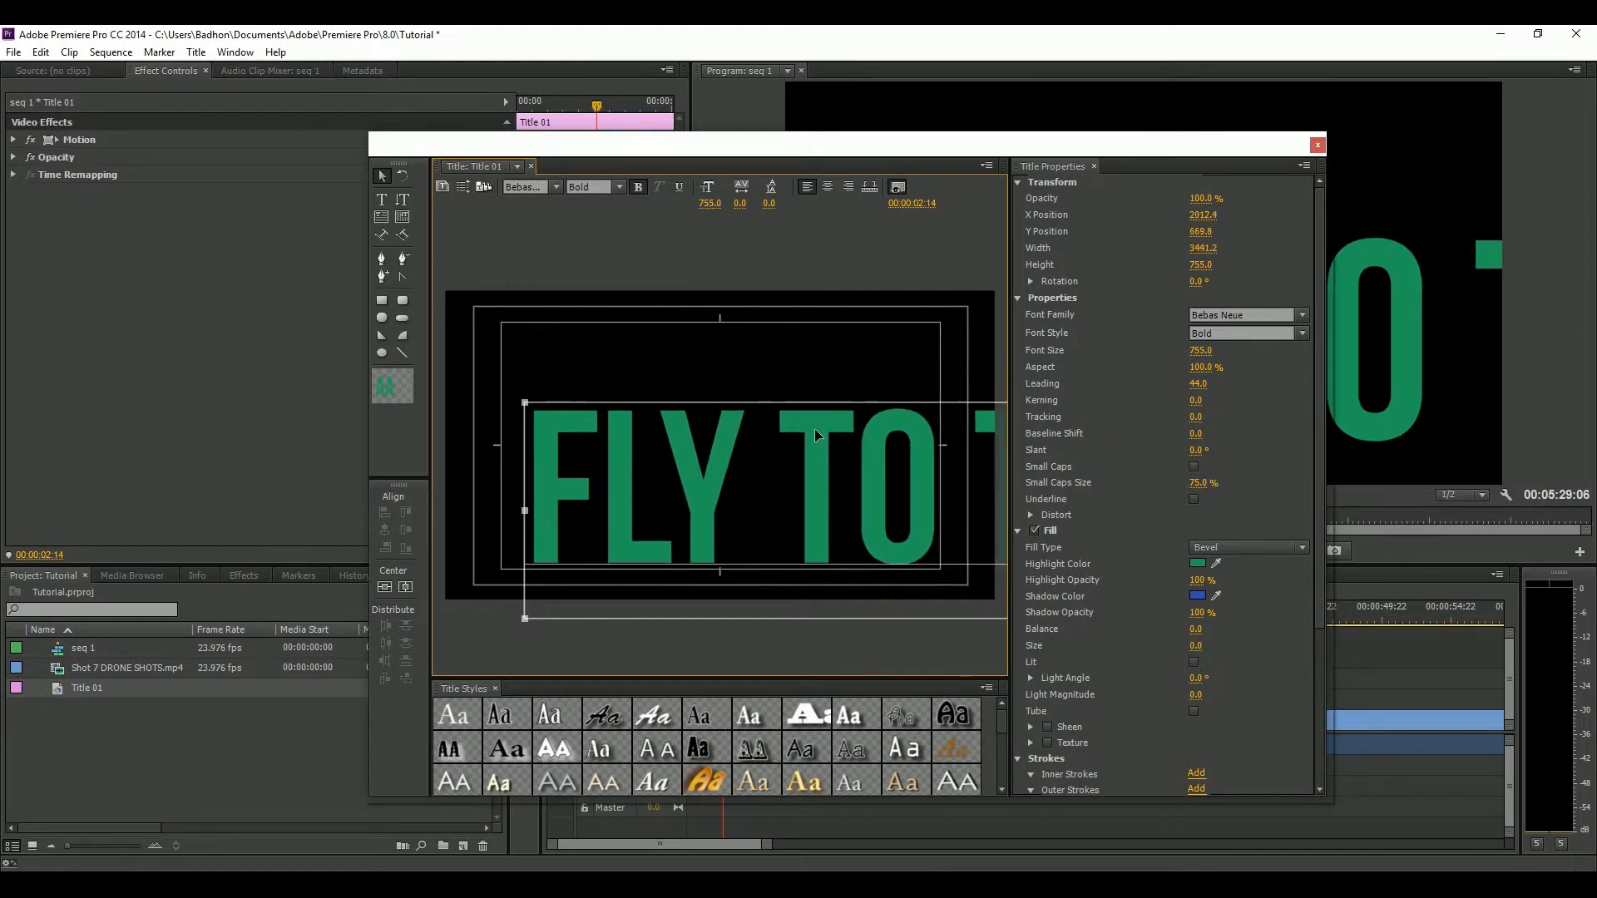
left_click_drag(815, 428, 821, 383)
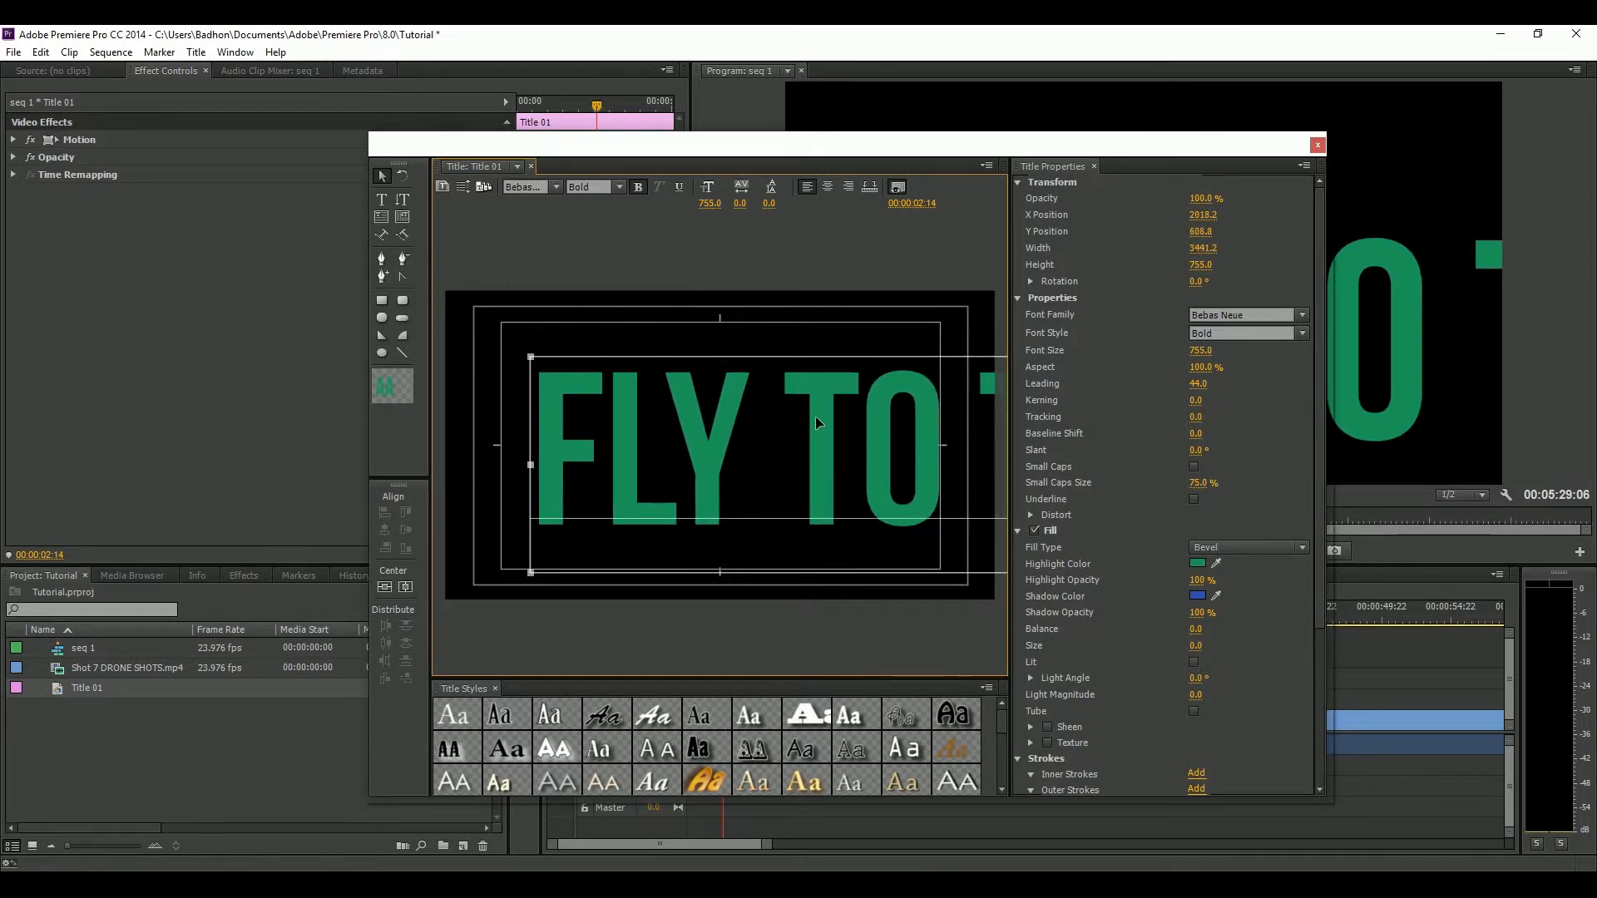
Change the bevel fill's highlight colour to a dark, muted grey-green
left_click(1198, 563)
mouse_move(642, 470)
left_mouse_down()
mouse_move(657, 431)
mouse_move(661, 445)
left_mouse_up()
left_click(1000, 368)
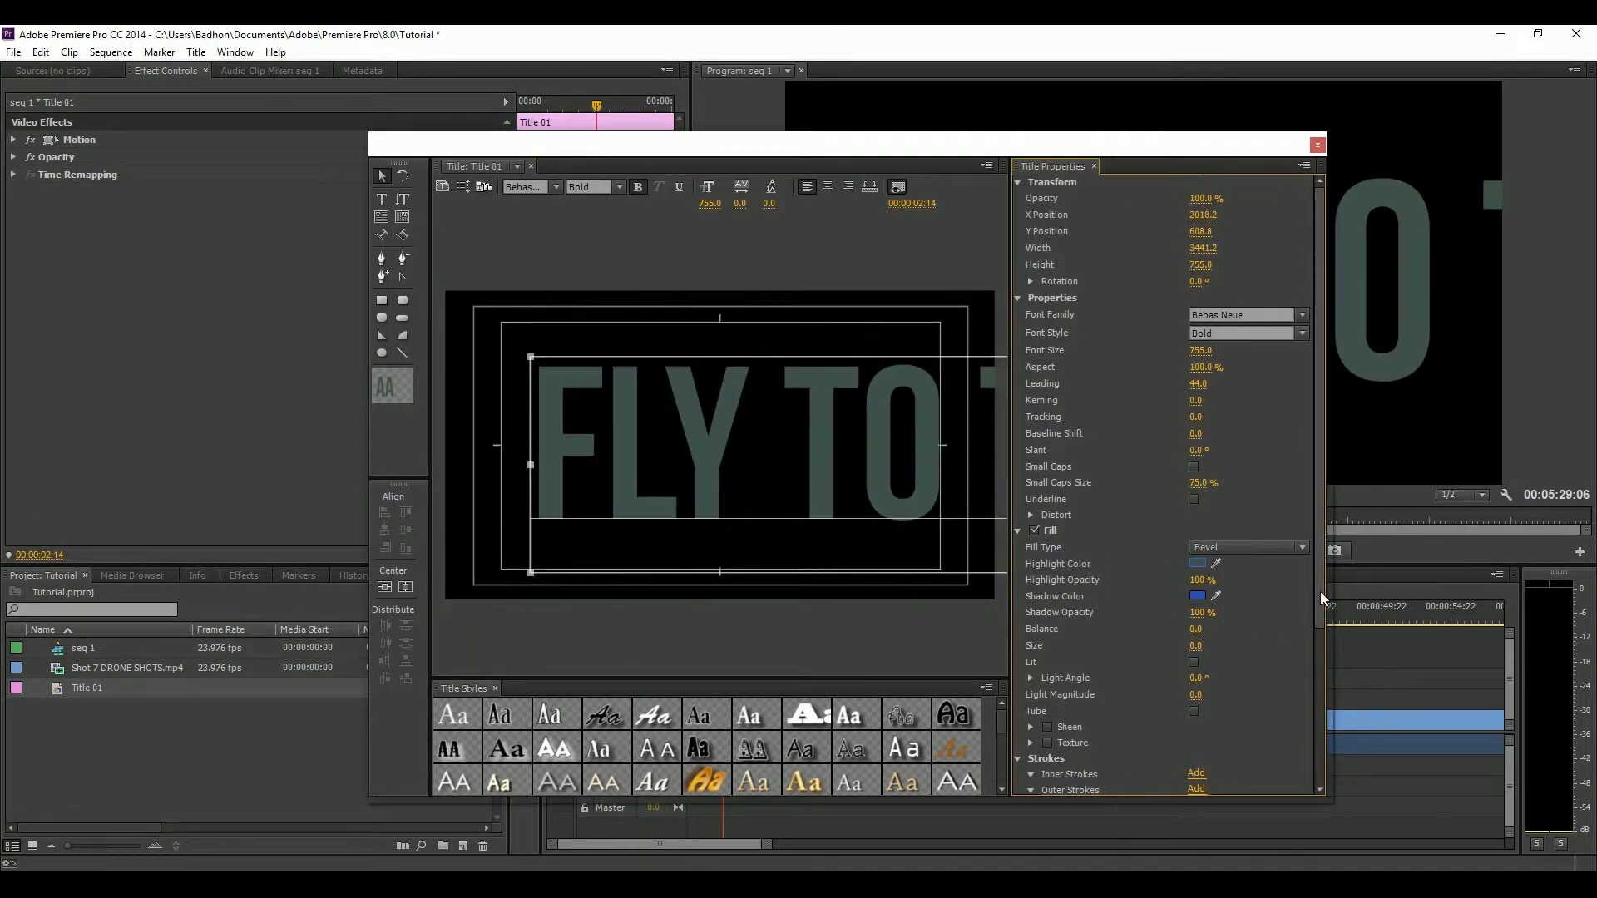
Set the bevel fill's size to 15
scroll(1317, 597, "down", 1)
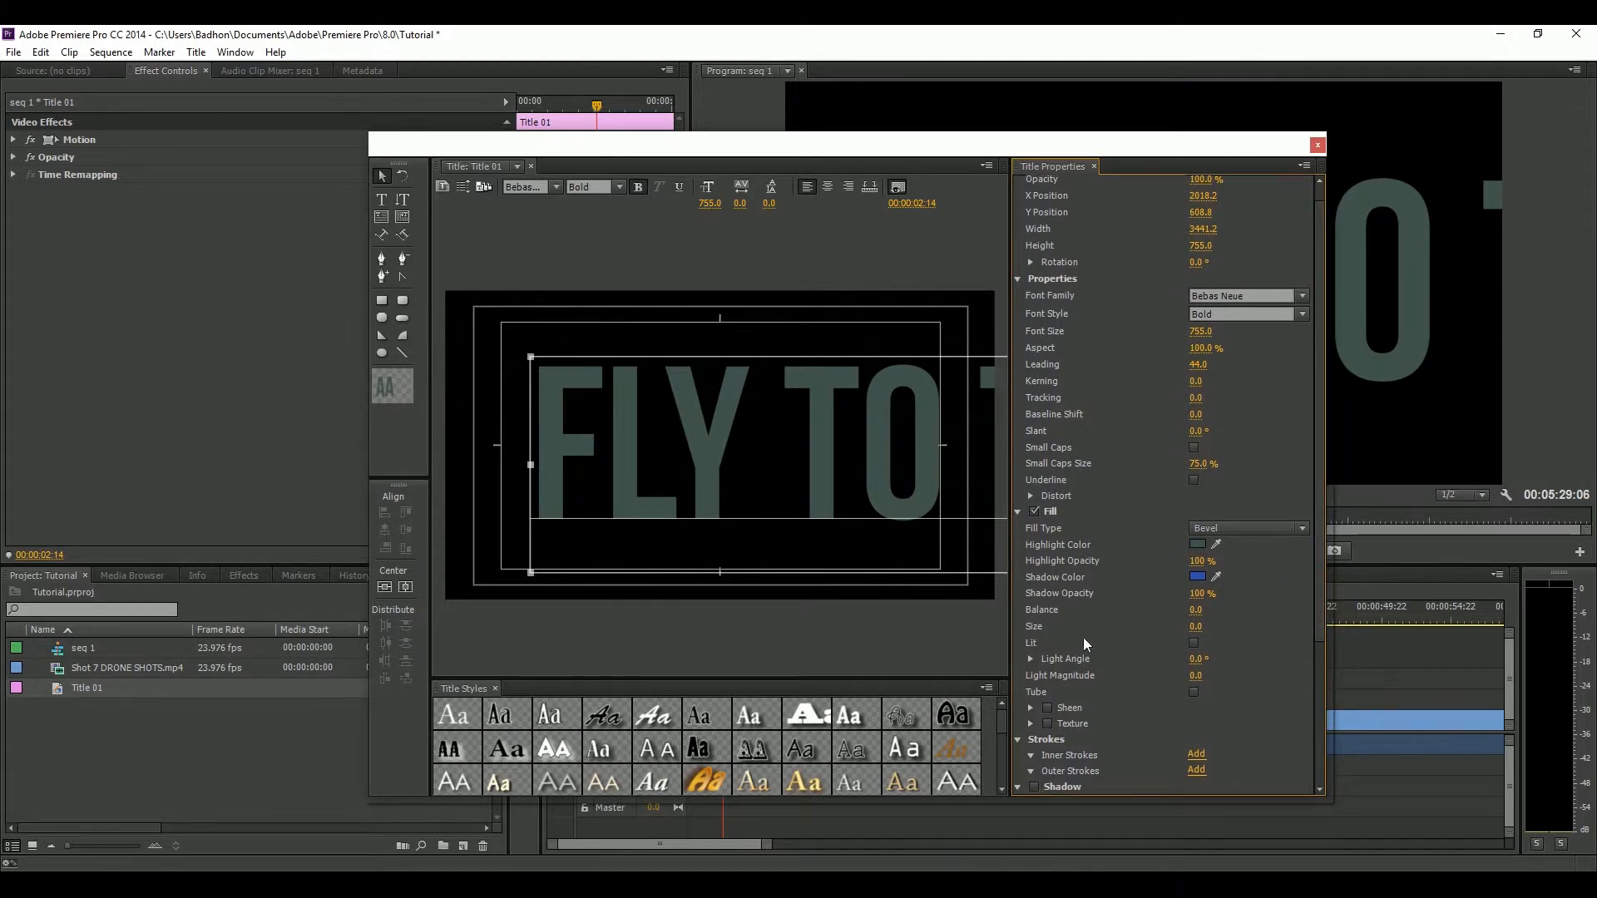
left_click(1197, 628)
type("15")
key("Return")
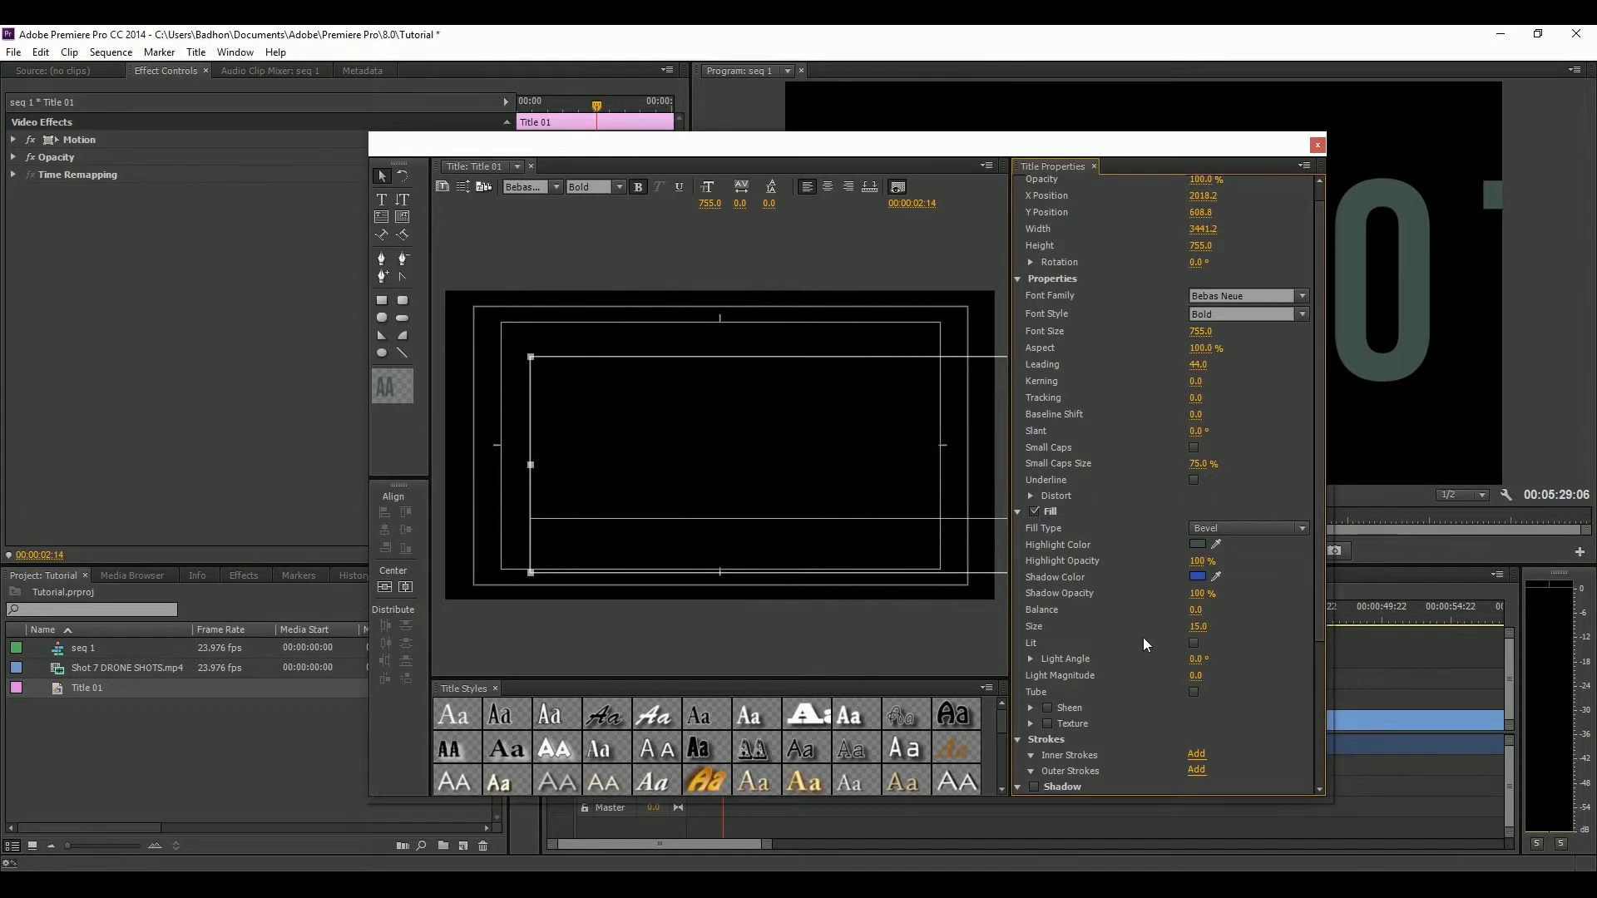
Change the bevel fill's shadow colour to the near-white F0F1F5
left_click(1198, 576)
left_click_drag(687, 555, 618, 581)
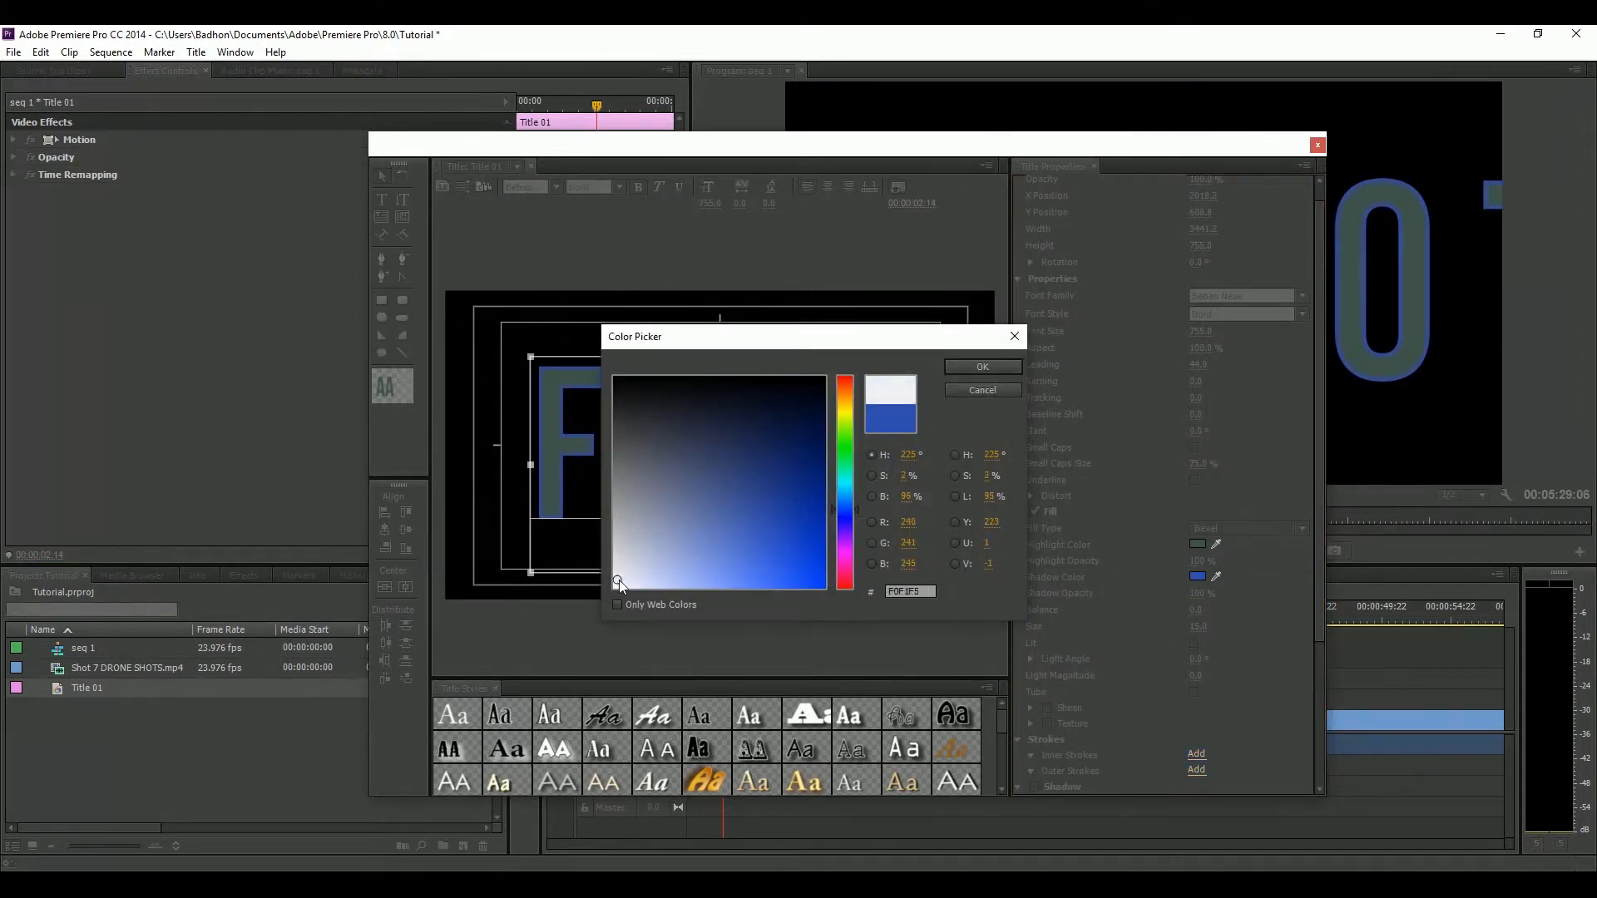
left_click(982, 366)
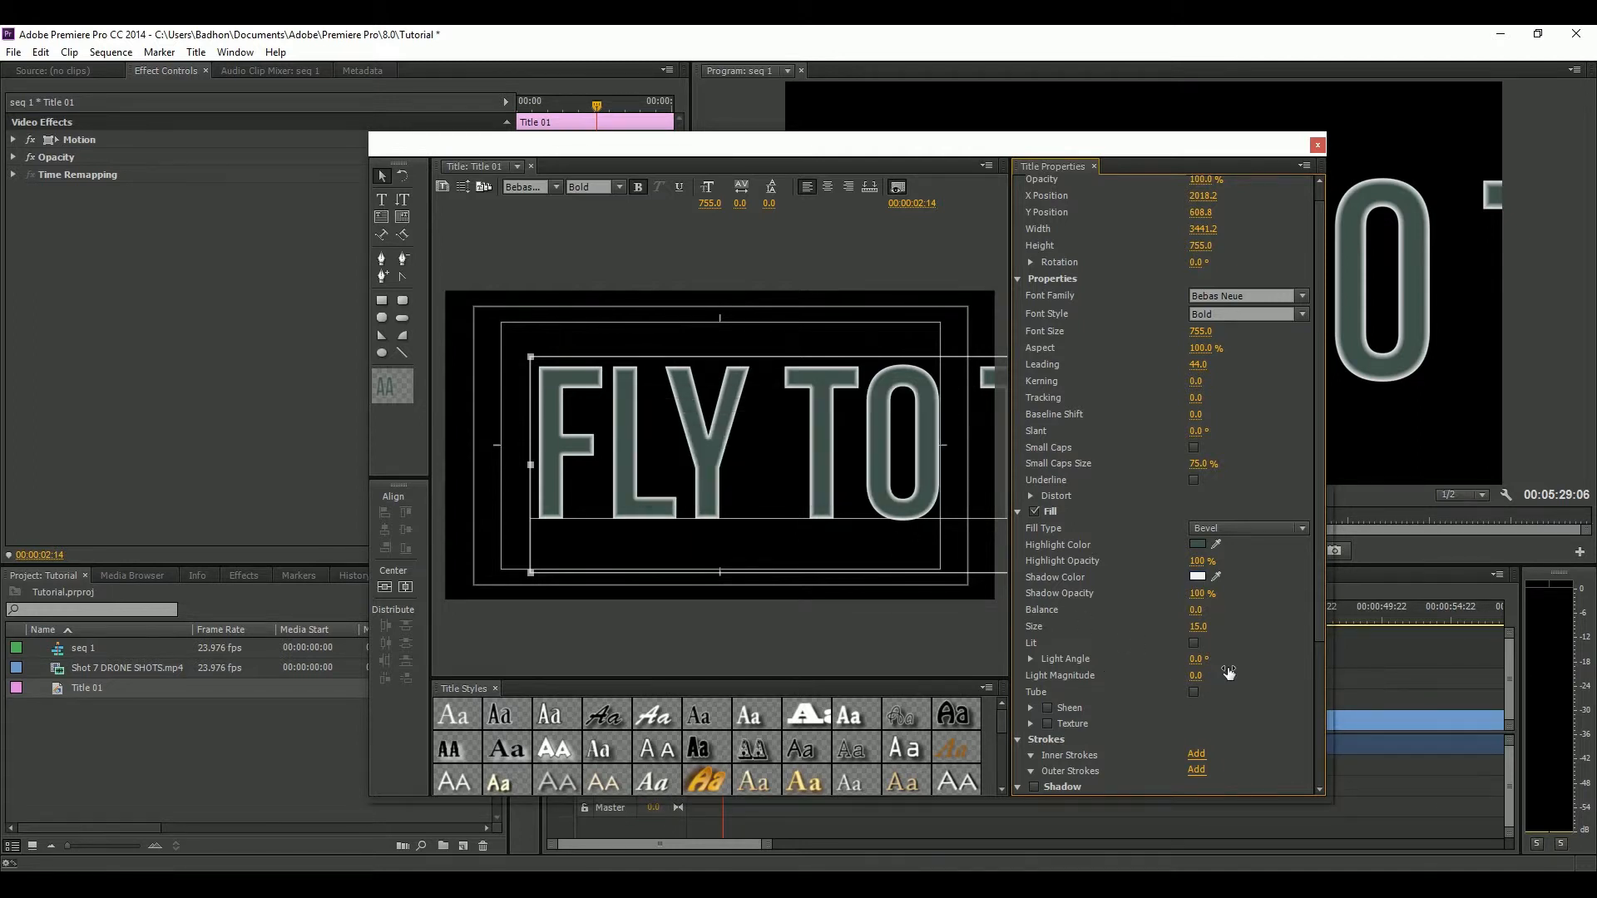
Turn on Lit and Tube for the bevel fill, with a light angle of about 156° and light magnitude 90
left_click_drag(1203, 665, 1180, 663)
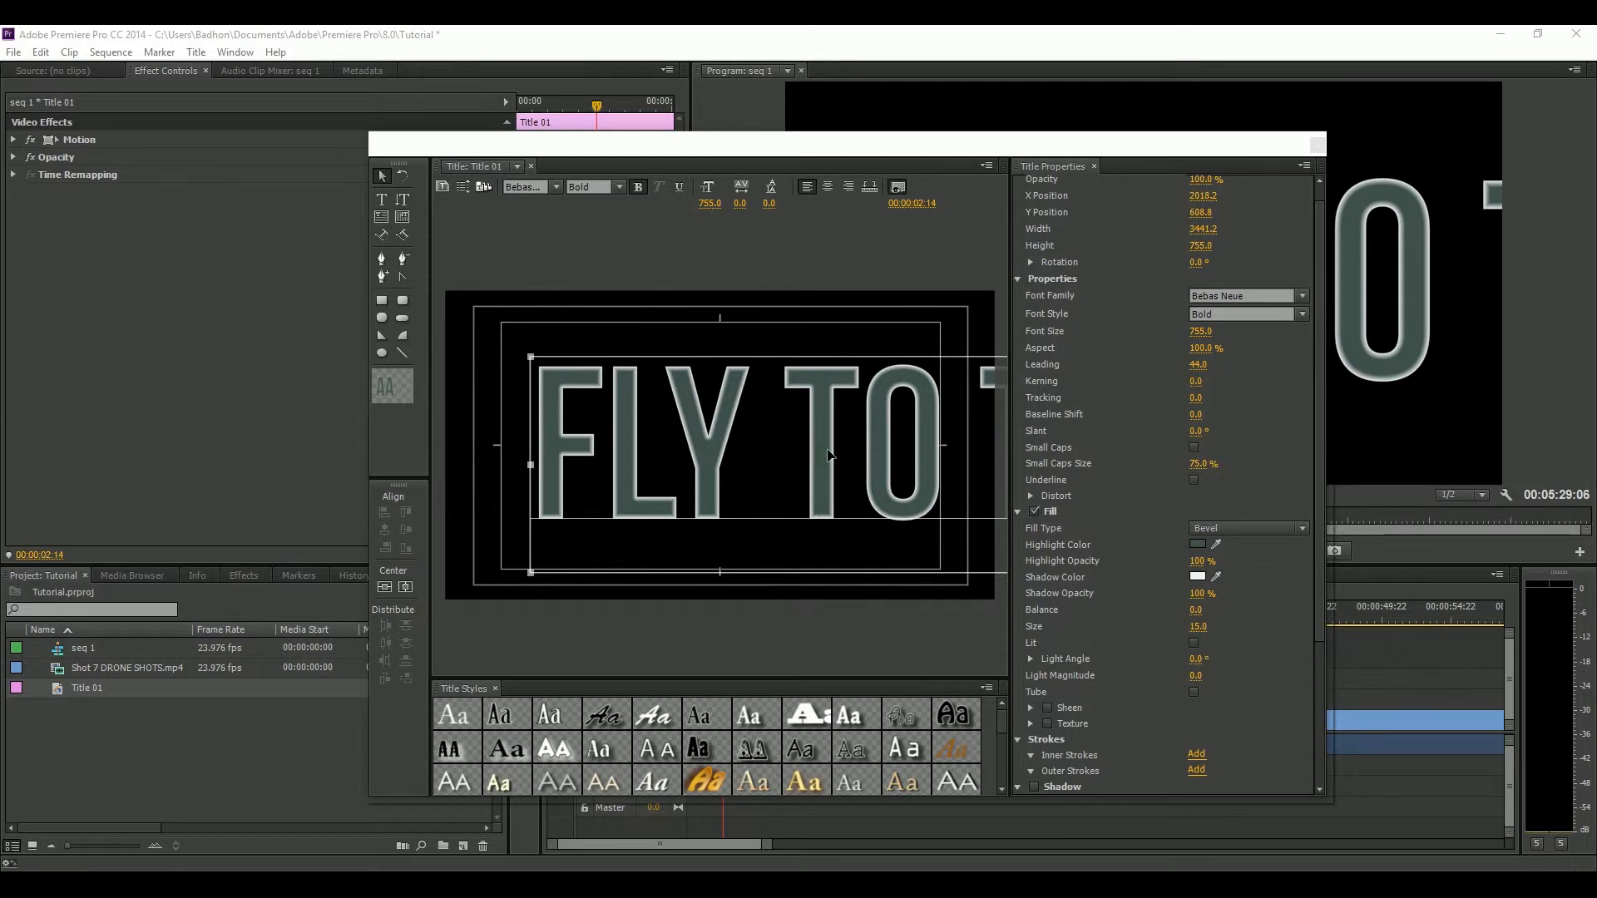
left_click(1194, 644)
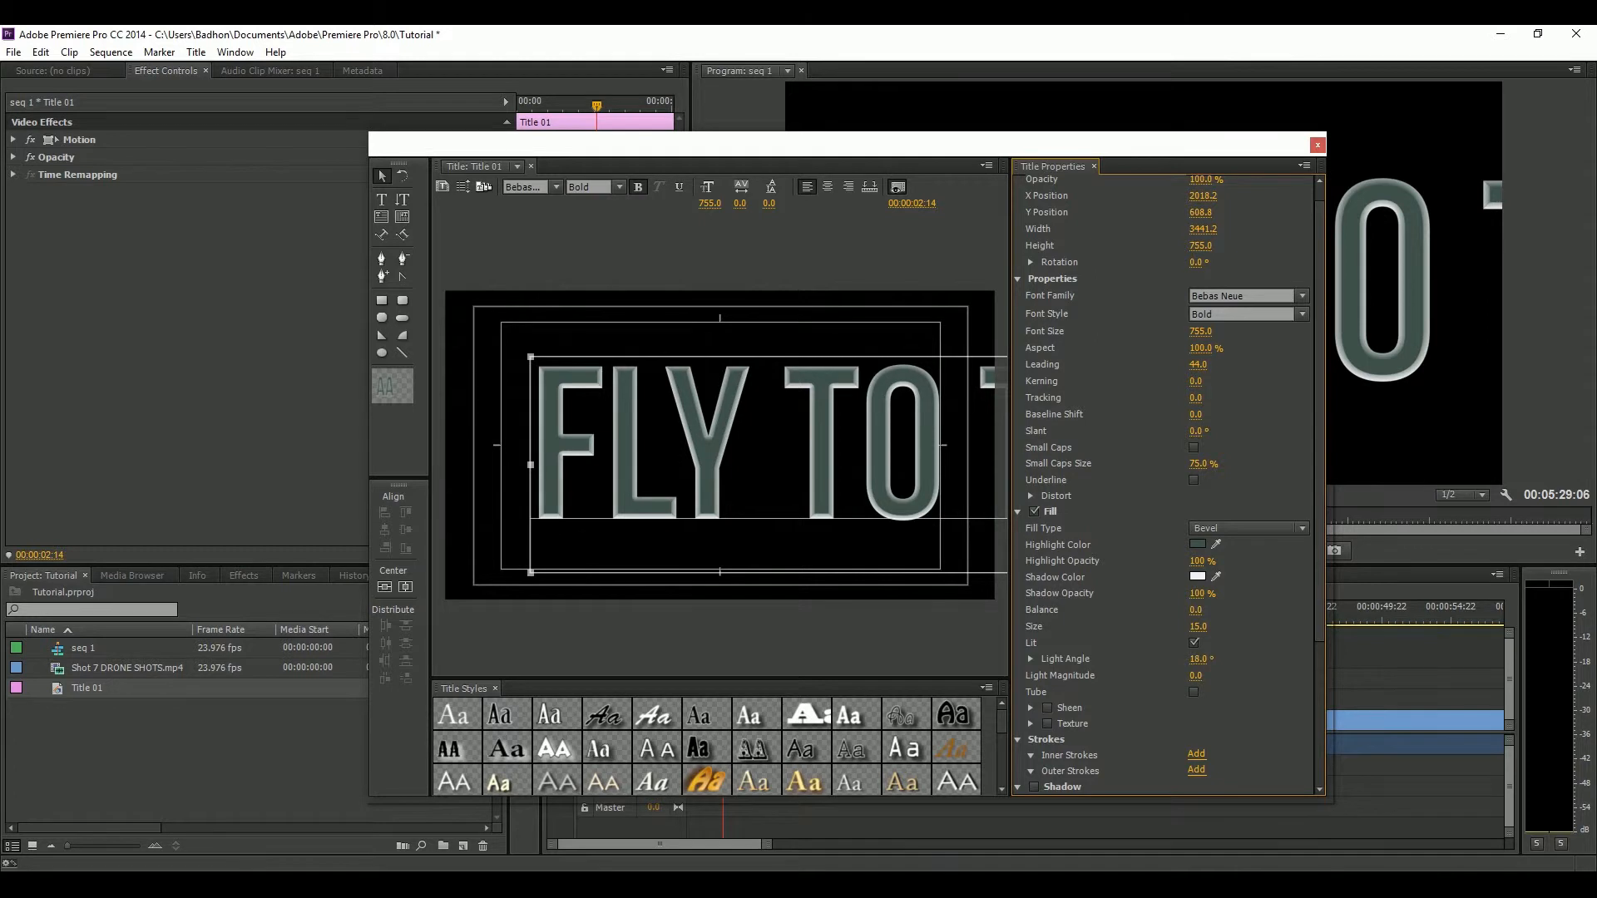
mouse_move(1198, 659)
left_mouse_down()
mouse_move(1220, 660)
mouse_move(1177, 675)
mouse_move(1211, 675)
left_mouse_up()
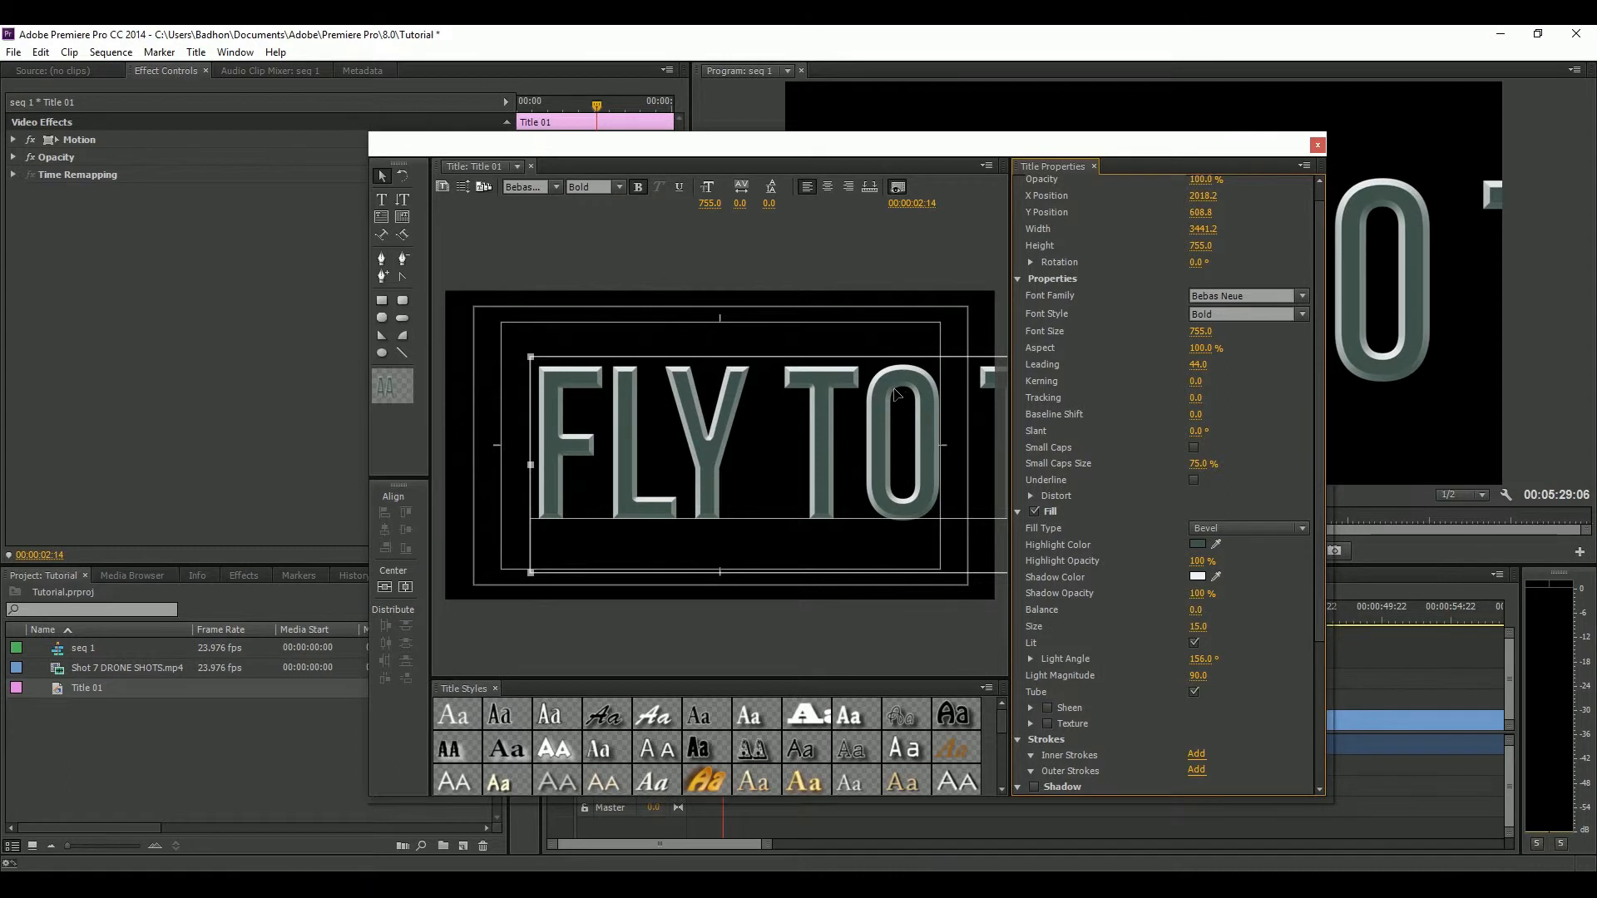
left_click_drag(1200, 676, 1199, 676)
Reduce the title text to font size 366 and centre it horizontally and vertically in the frame
left_click_drag(710, 203, 741, 219)
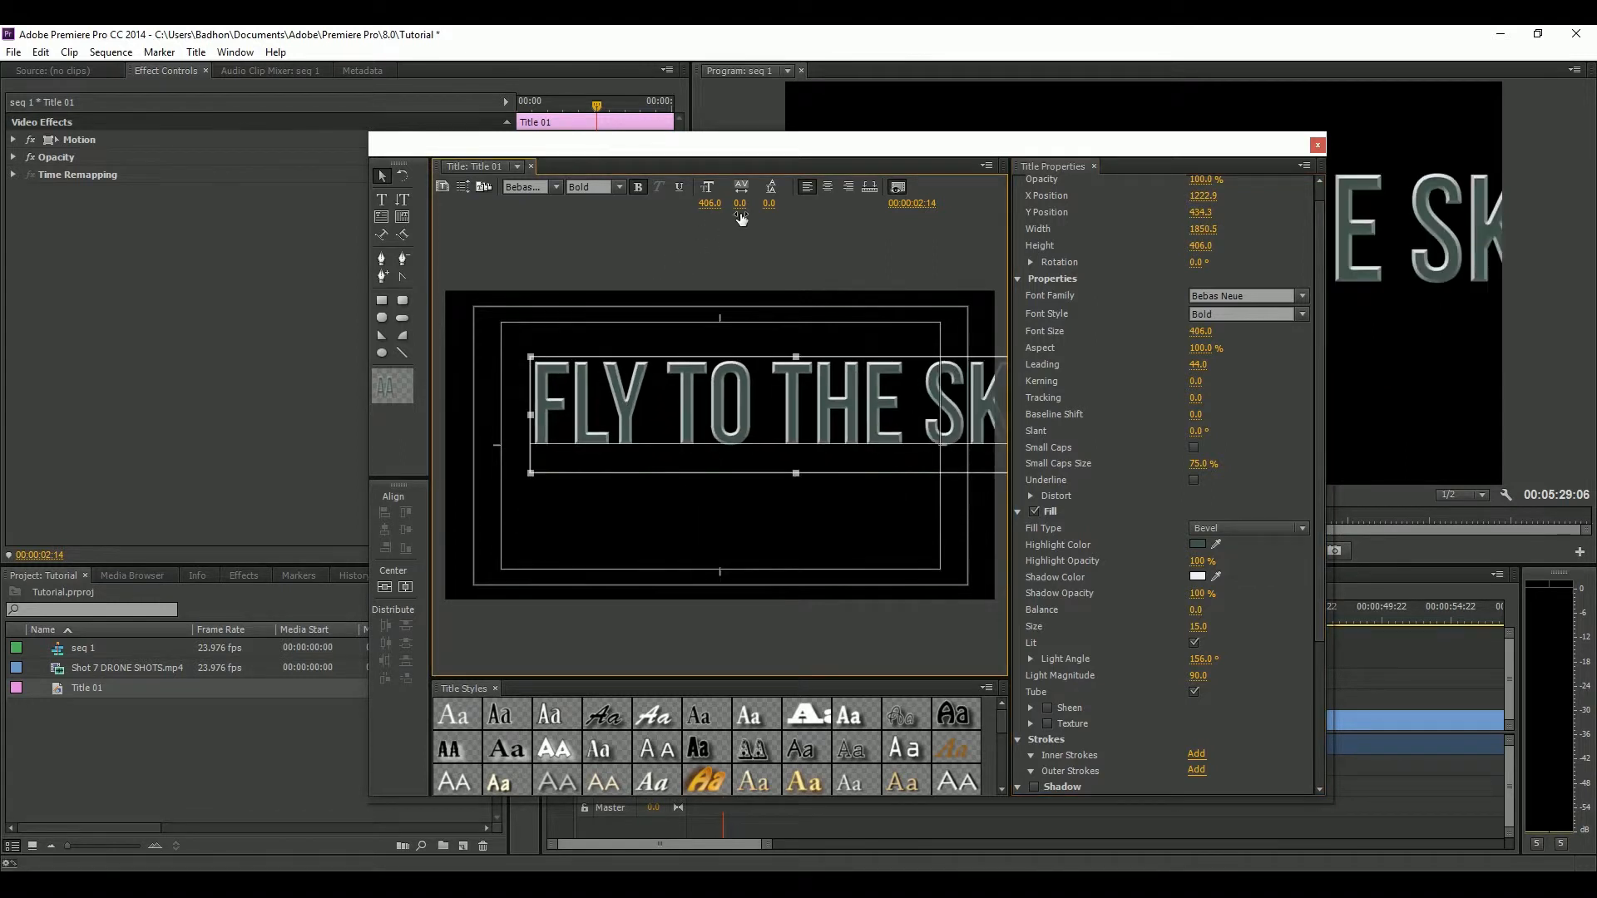
left_click_drag(970, 389, 935, 403)
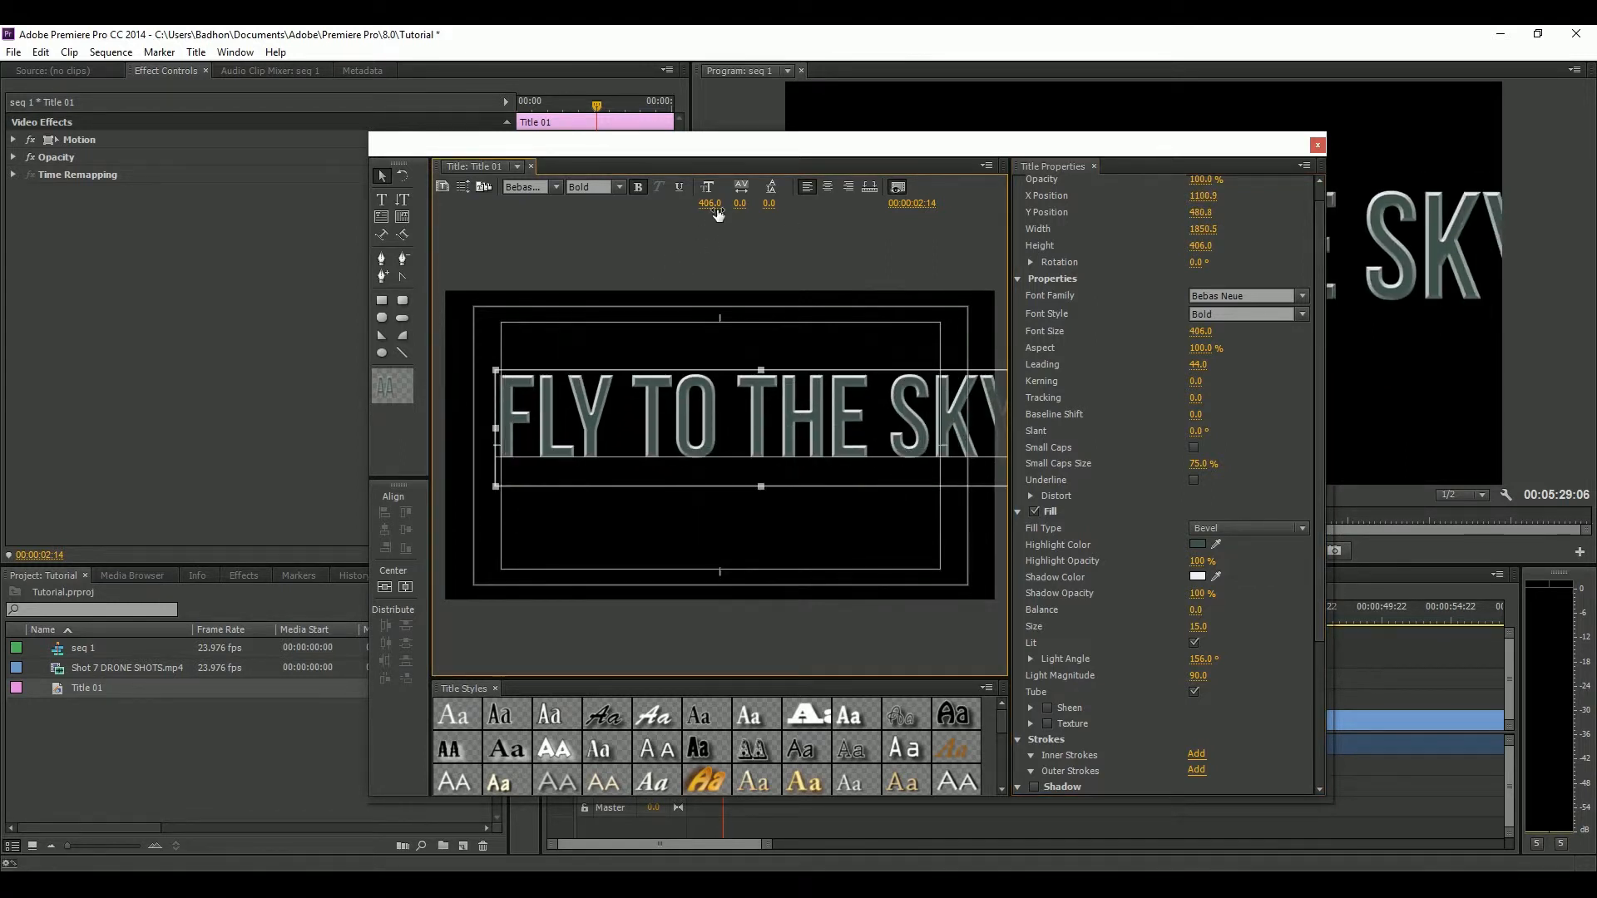
left_click_drag(718, 215, 701, 215)
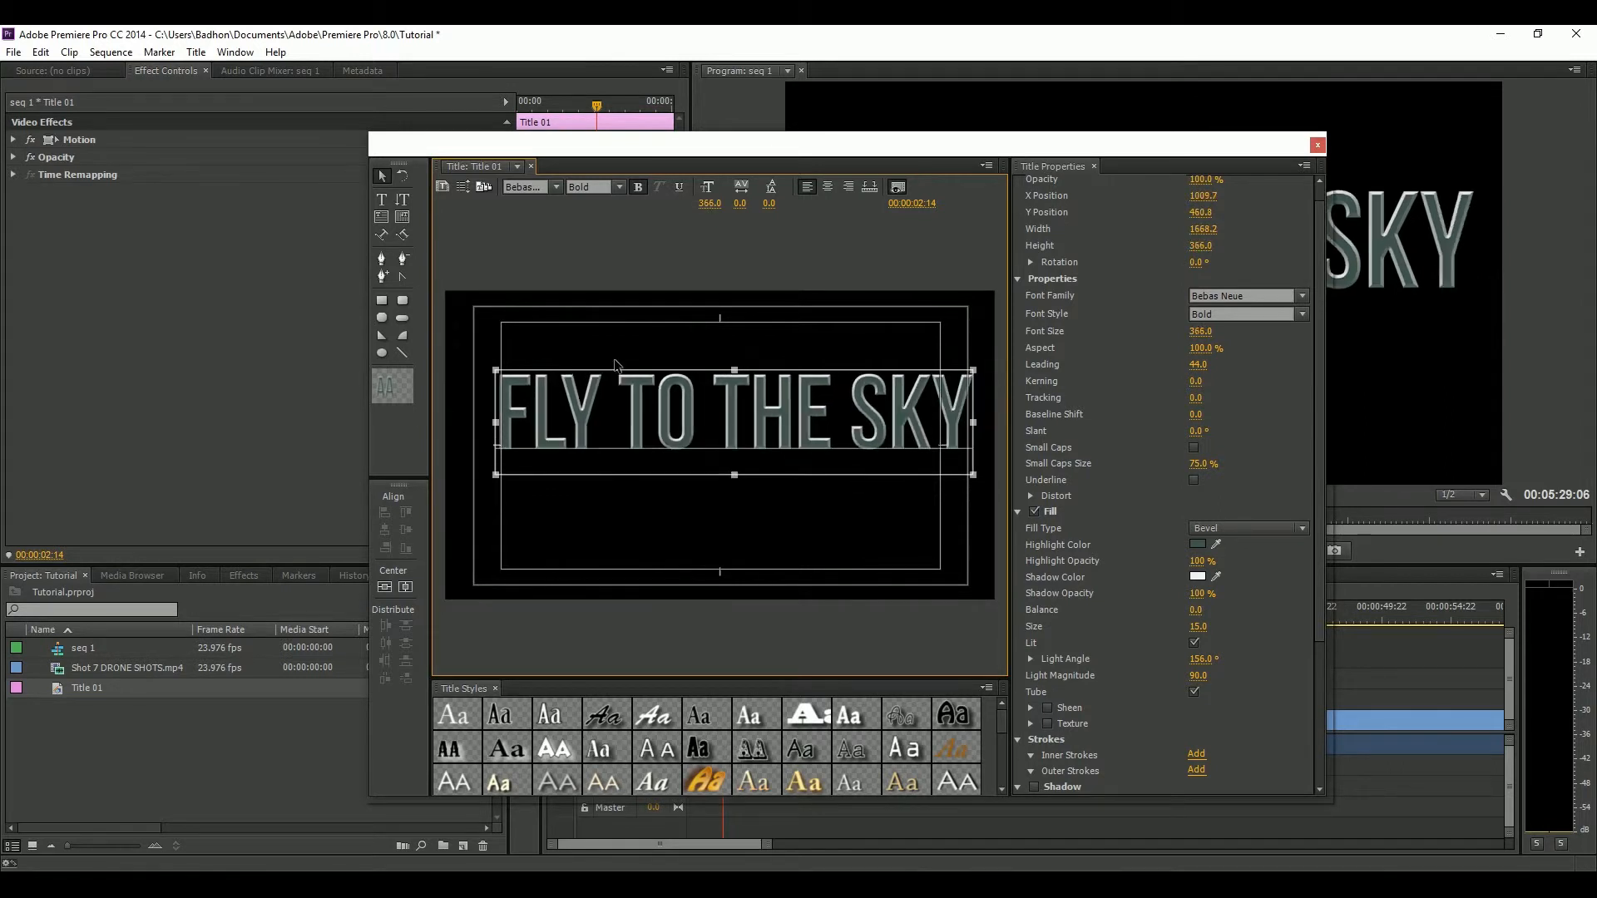
left_click(384, 587)
left_click(405, 587)
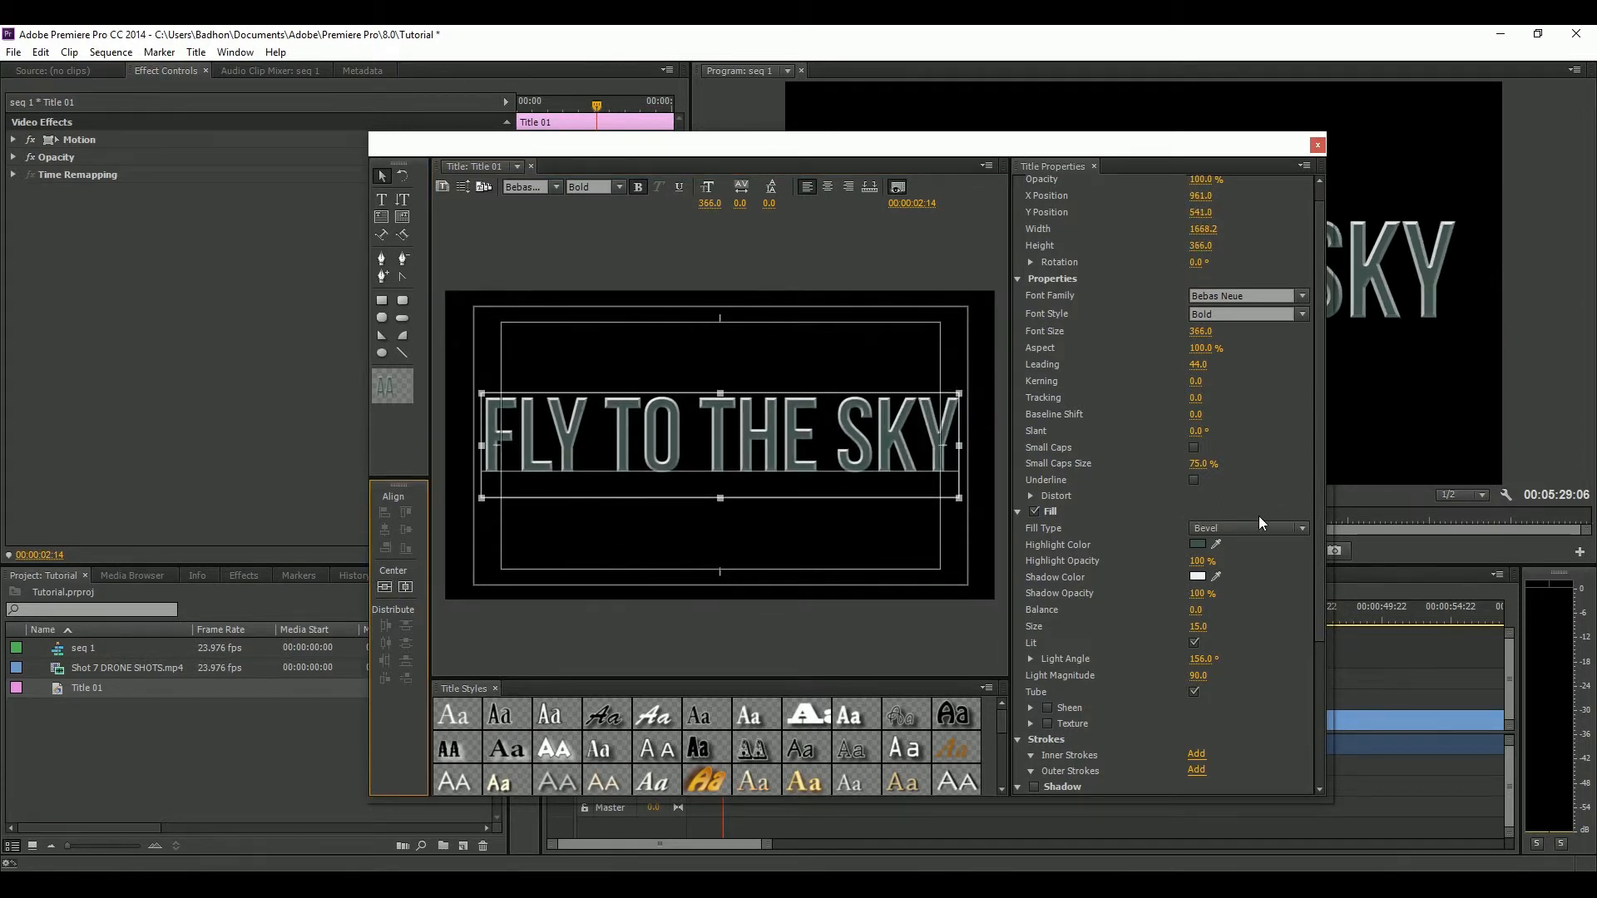
Switch the title text's fill type to Solid, enable its shadow and close the title editor
left_click(1239, 528)
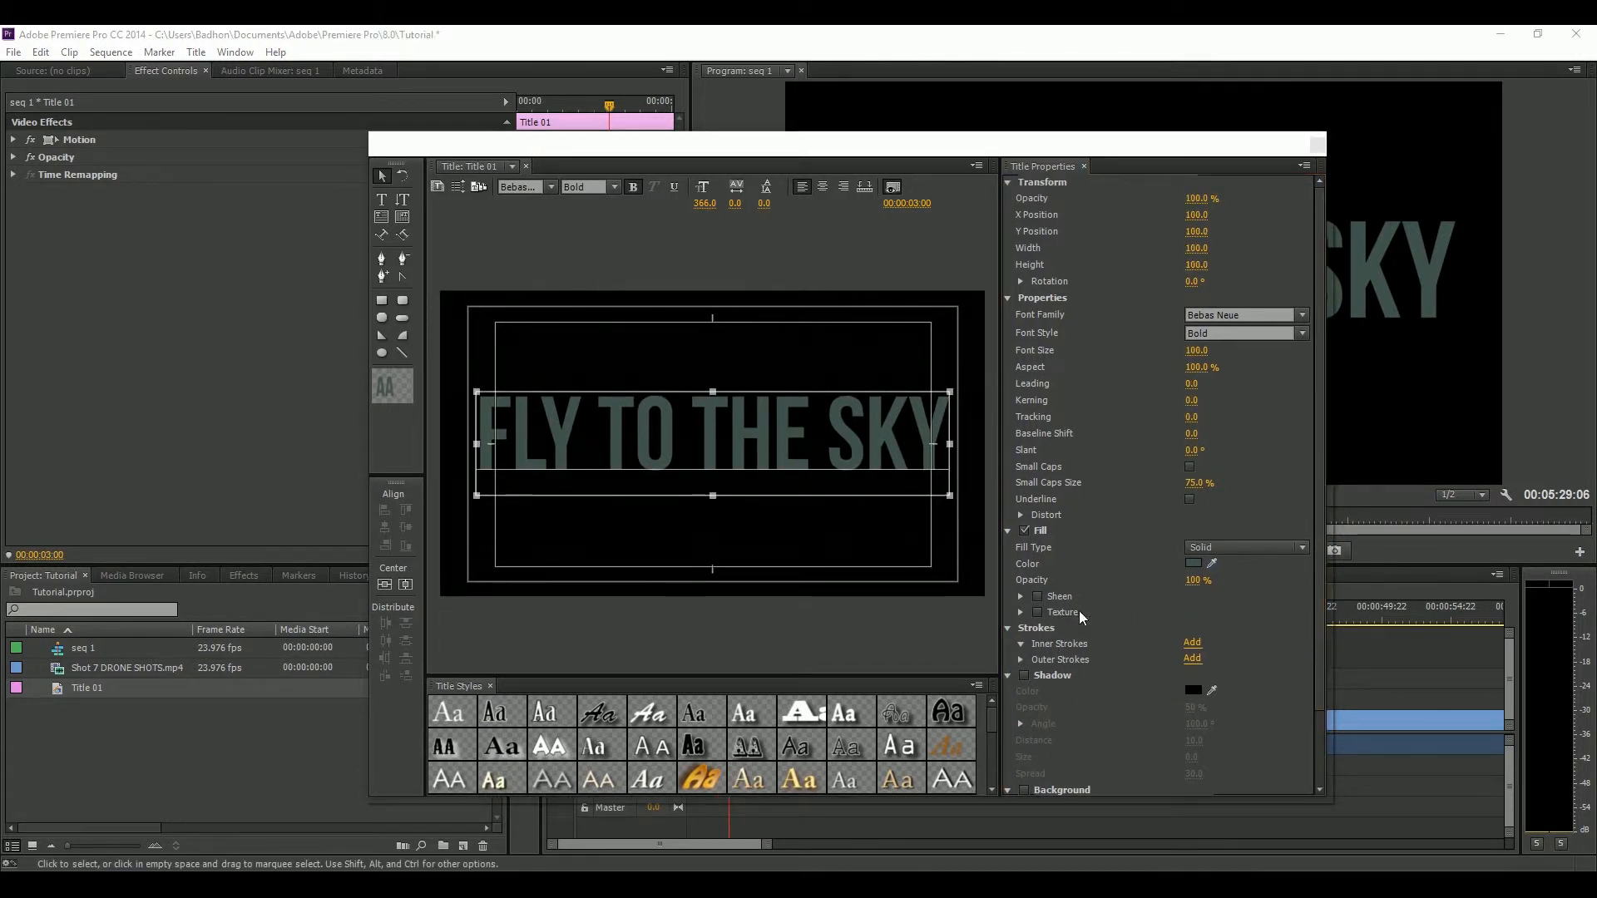
left_click(1008, 628)
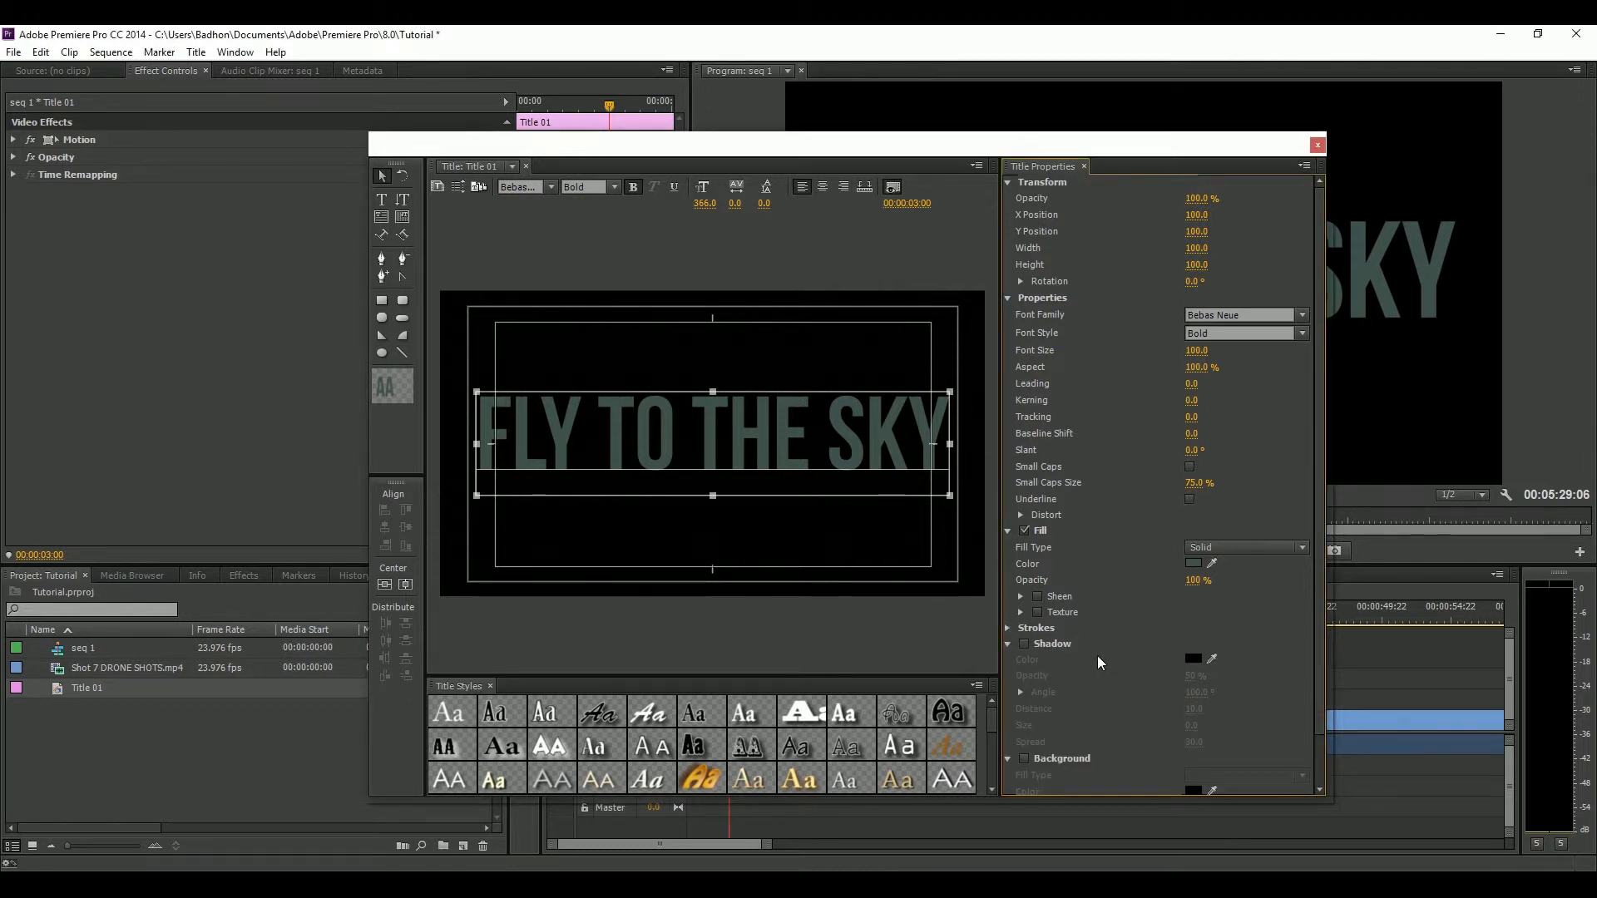
left_click(1025, 644)
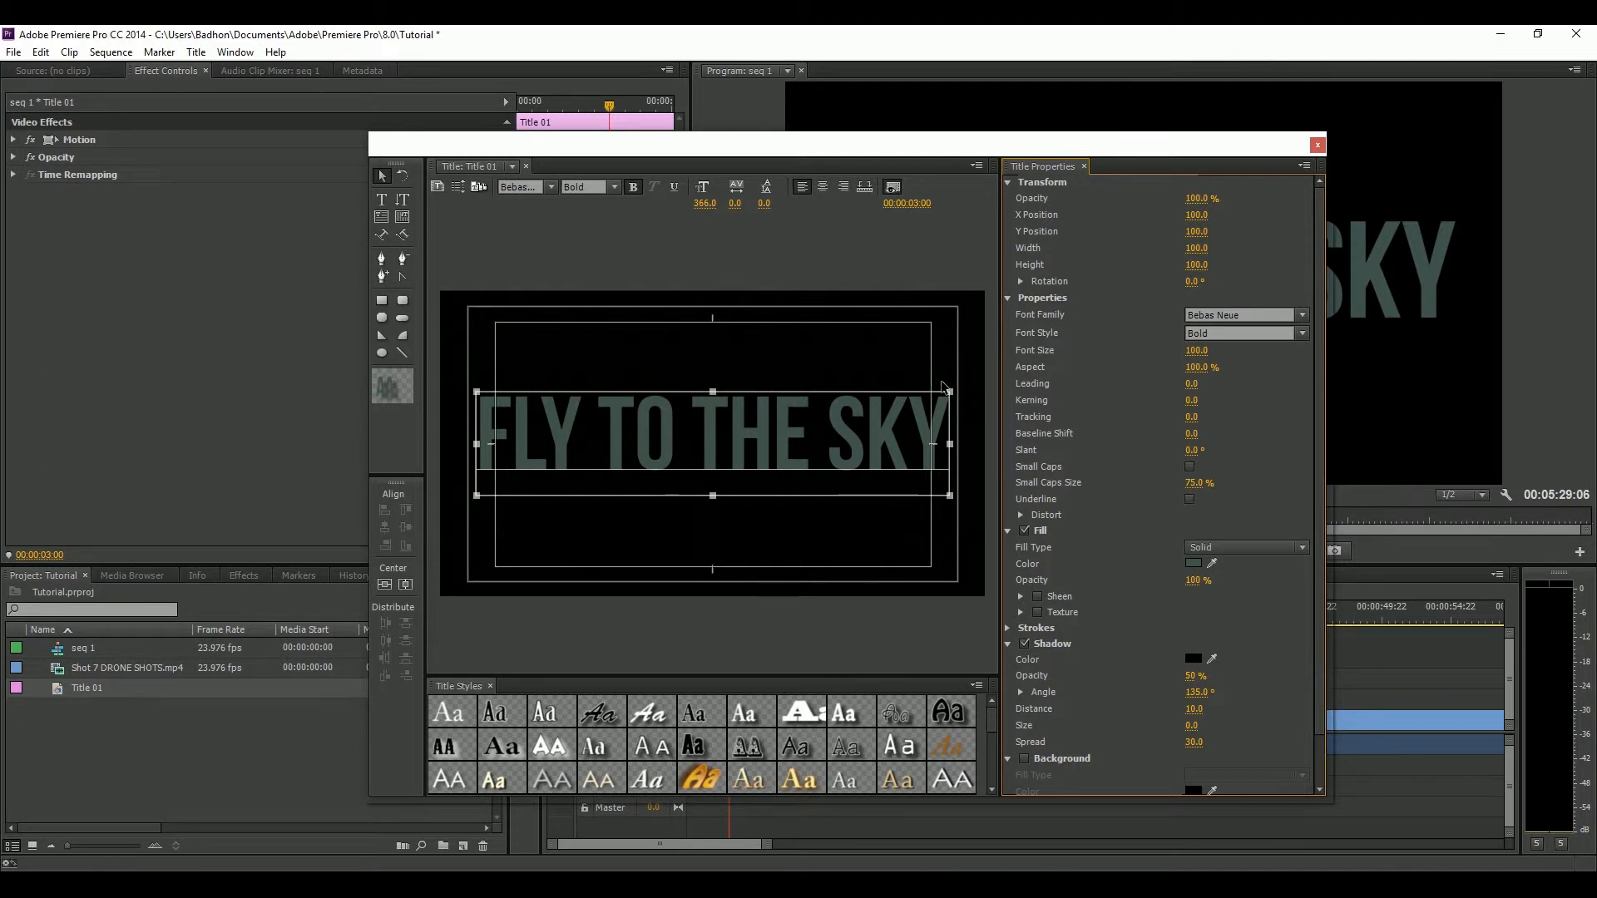
left_click(1318, 146)
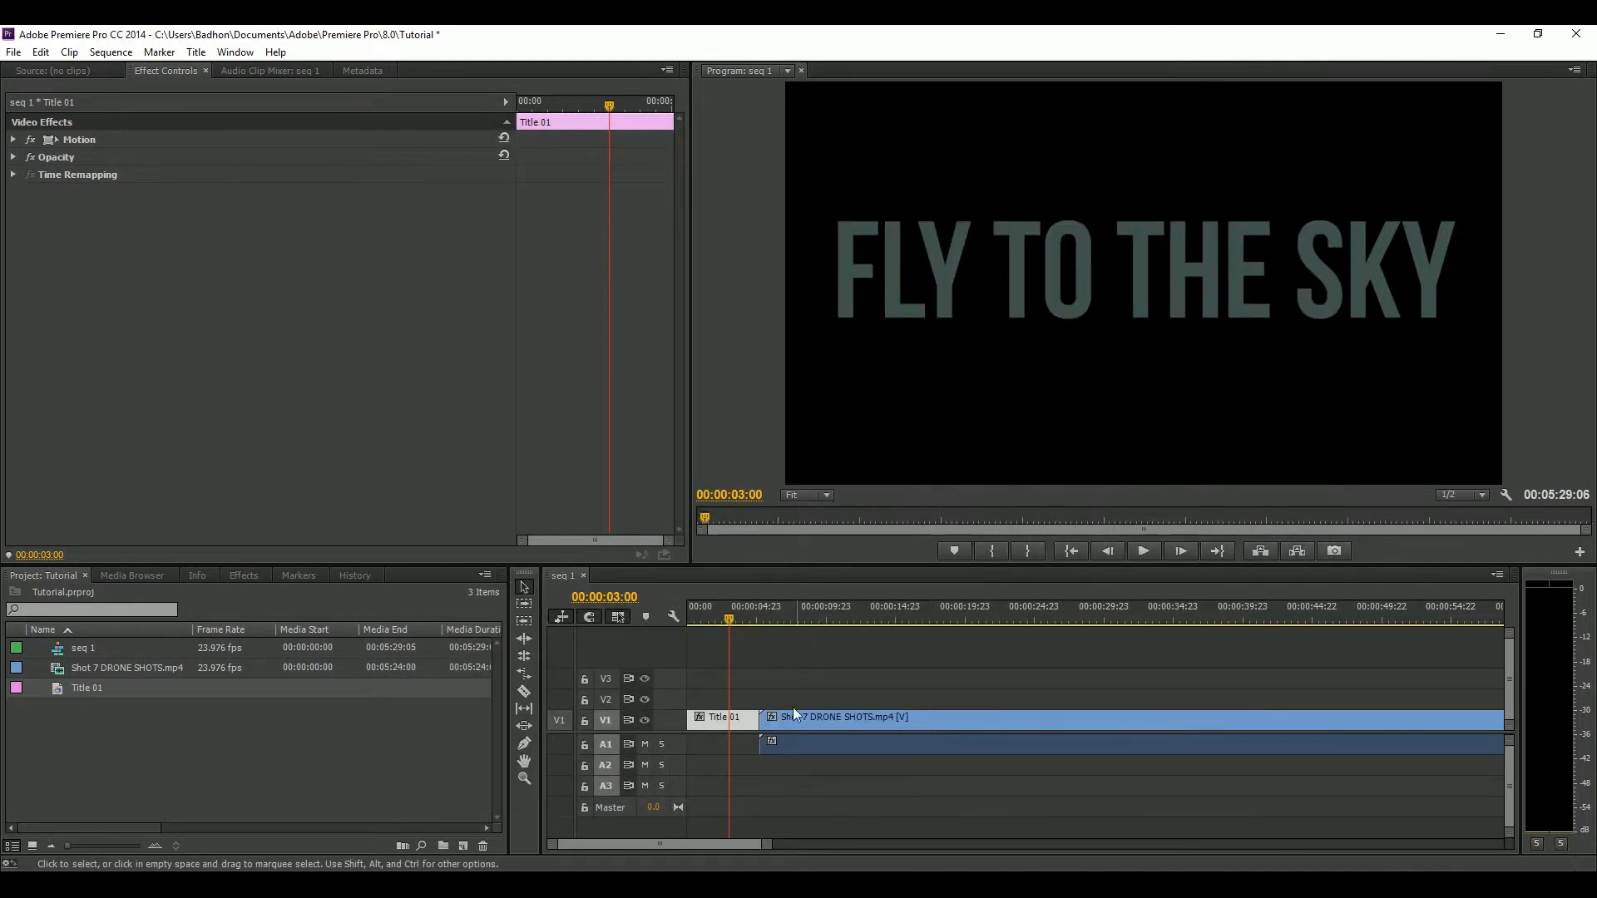
Move the Title 01 clip to track V2 above the start of the drone footage and place the playhead at 00:00:07:13
left_click_drag(734, 723, 800, 697)
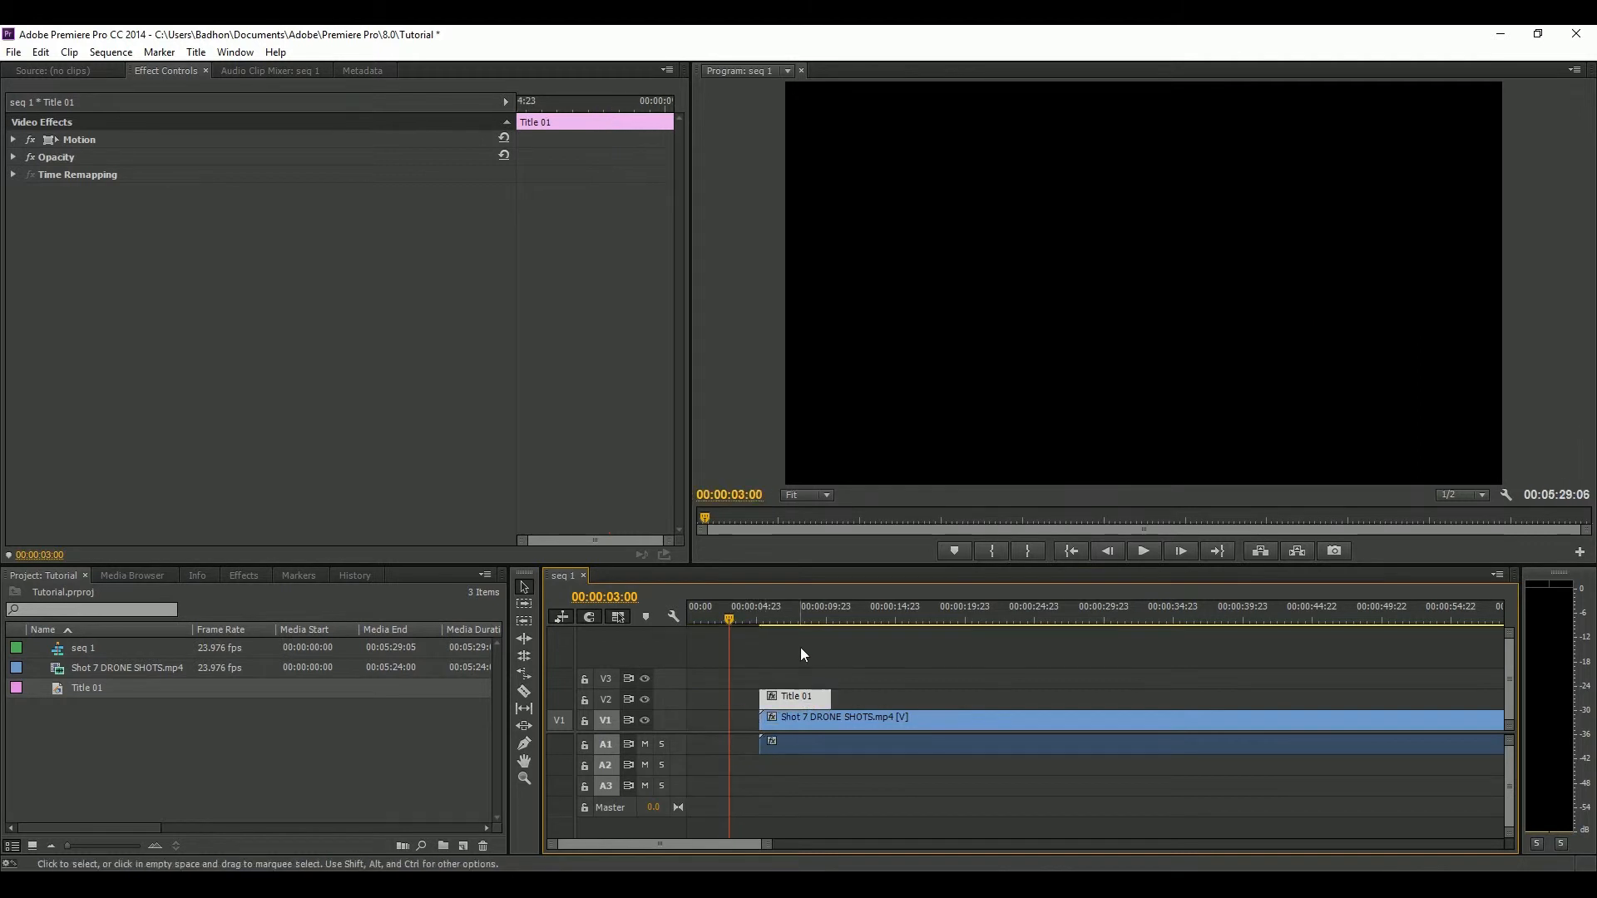
left_click(791, 619)
left_click(792, 617)
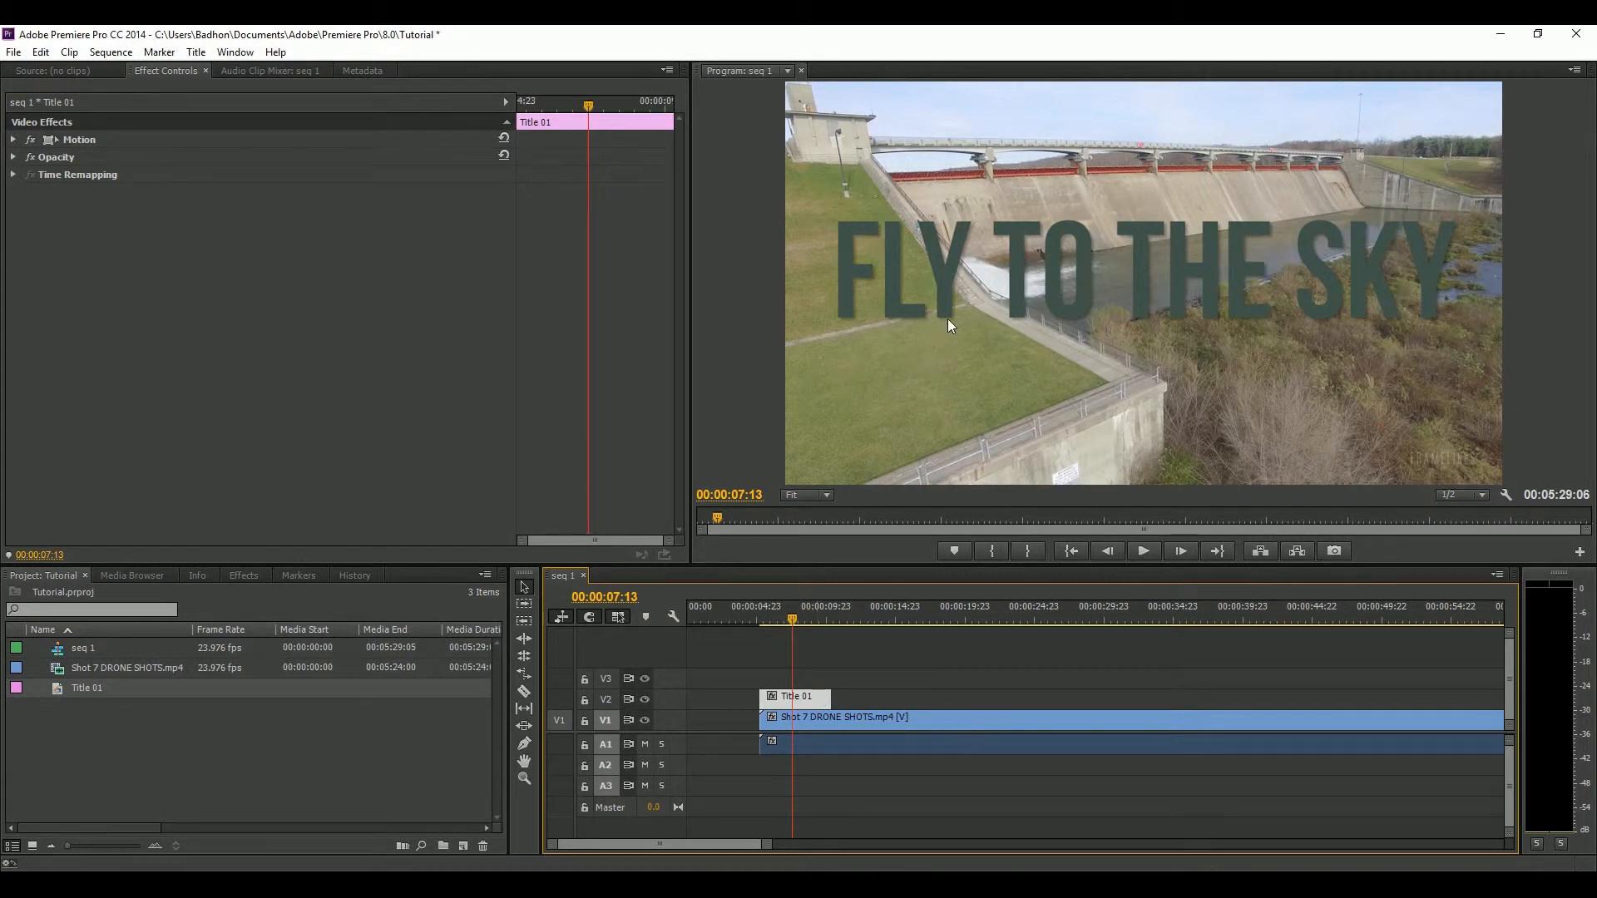
Reopen Title 01 for editing over the drone footage and collapse the Strokes settings to reach its shadow settings
double_click(814, 705)
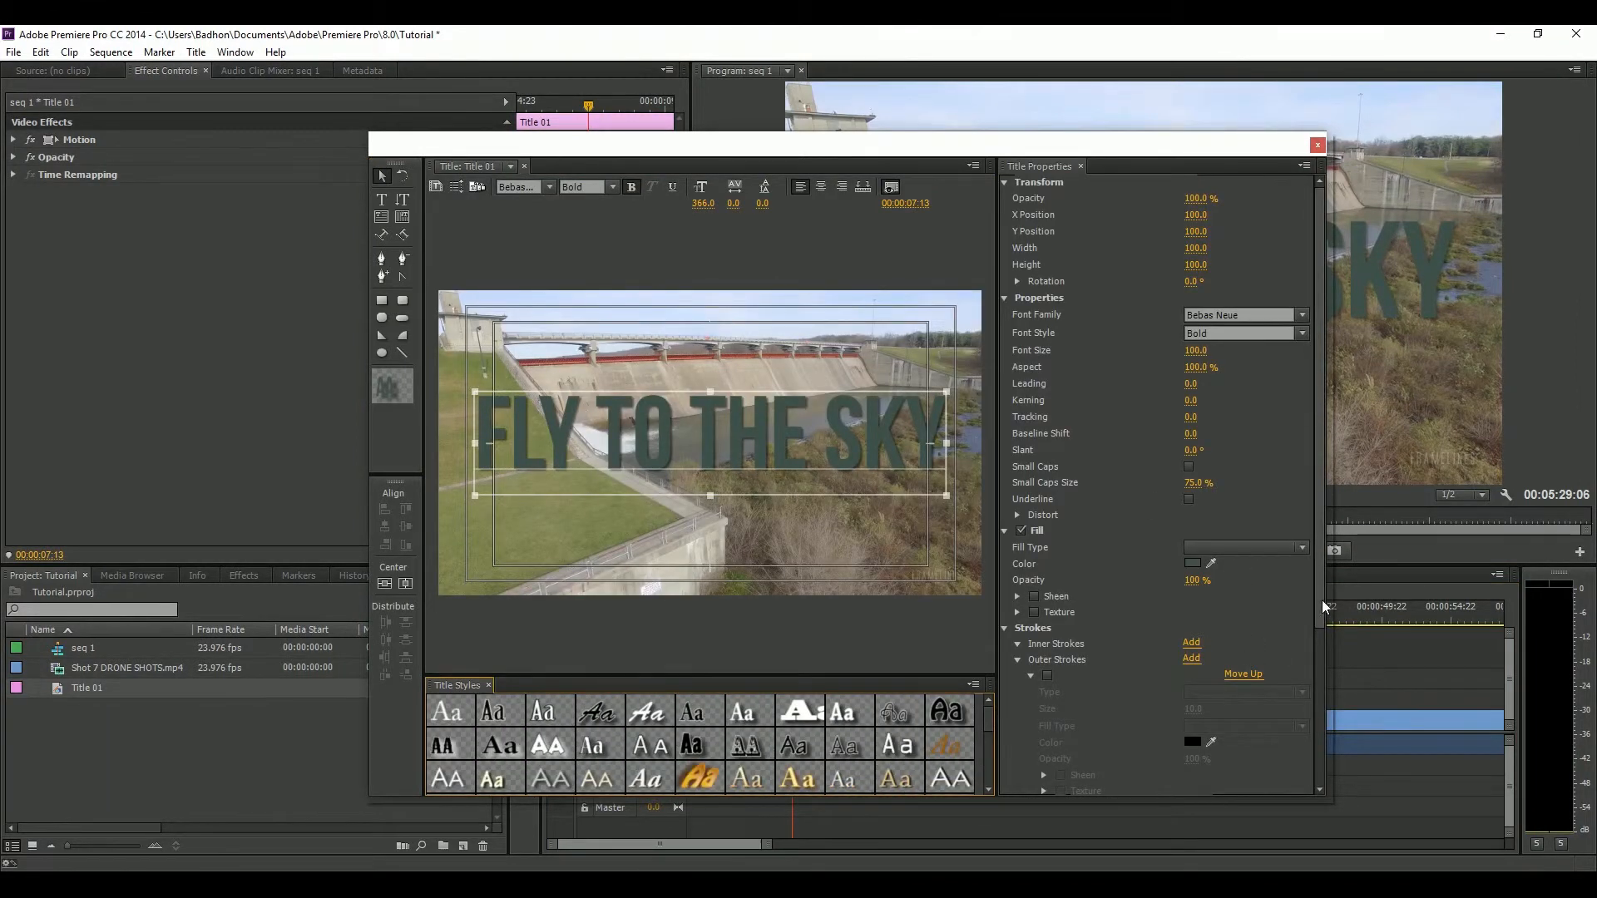
scroll(1323, 632, "down", 1)
scroll(1324, 650, "down", 2)
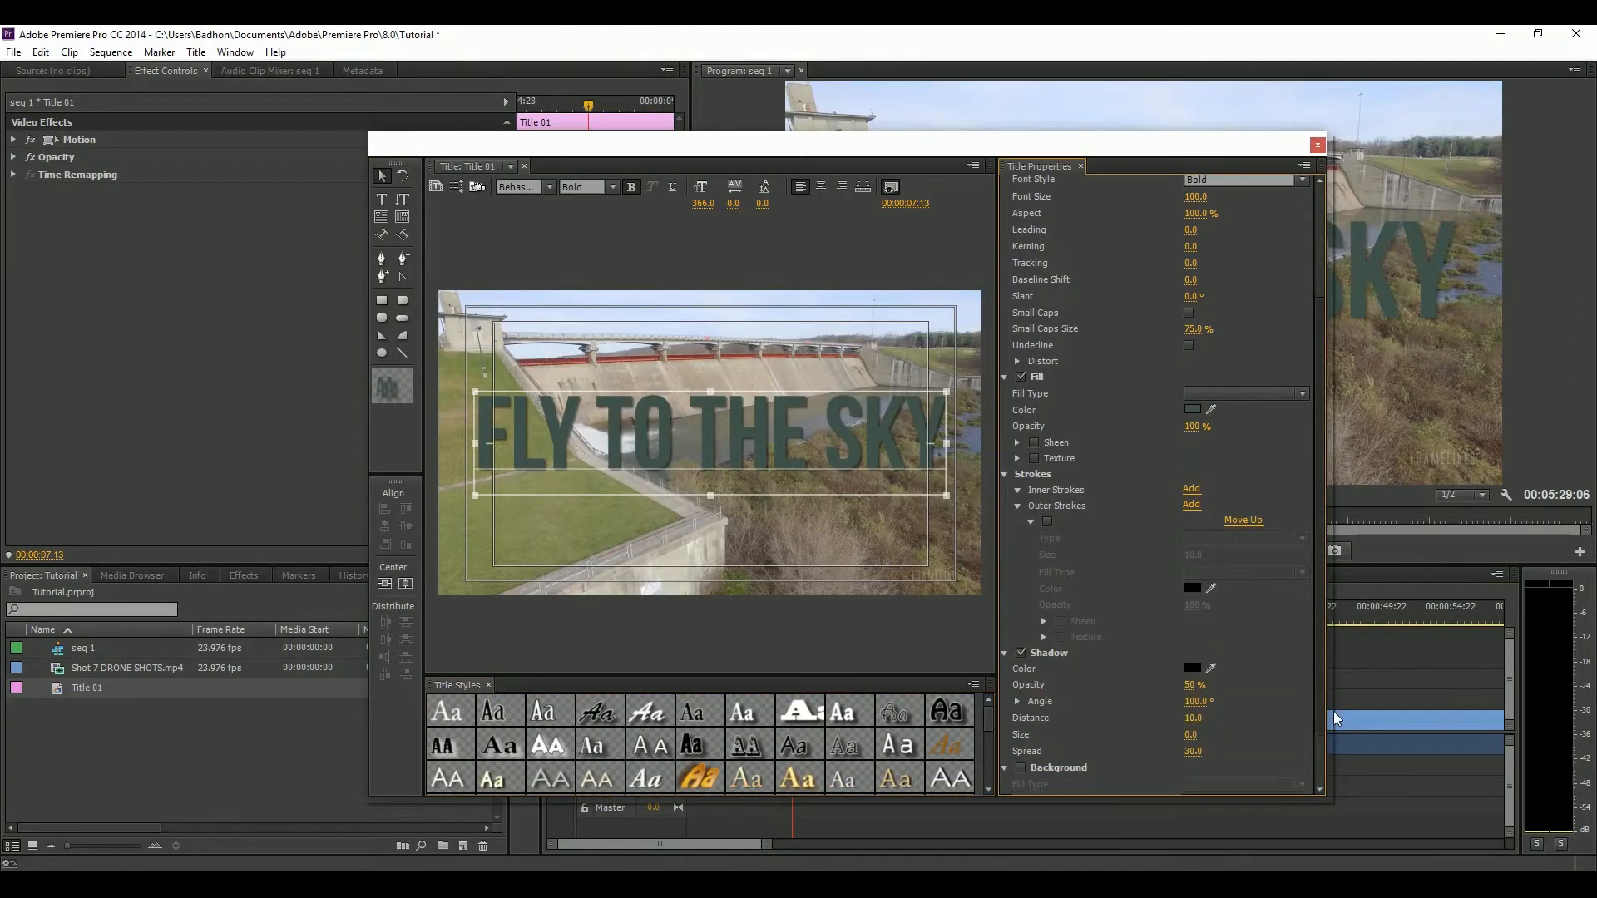
left_click(1004, 474)
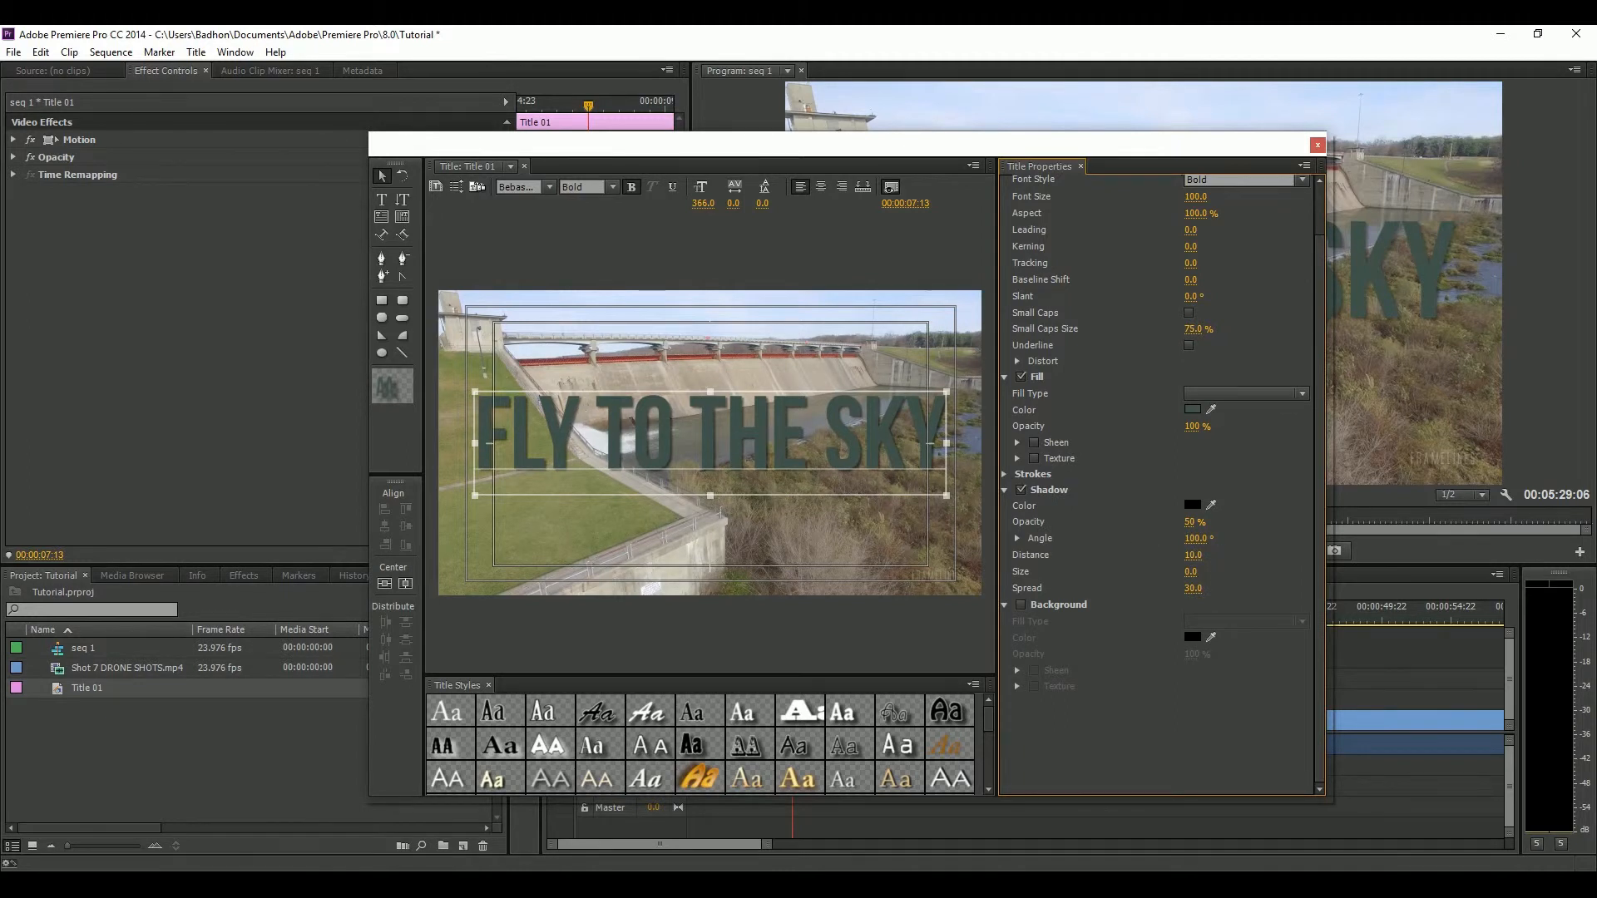
Try shadow opacities of 100% and 20% on the title text and return the opacity to 50%
left_click(1191, 522)
key("Return")
left_click(1196, 523)
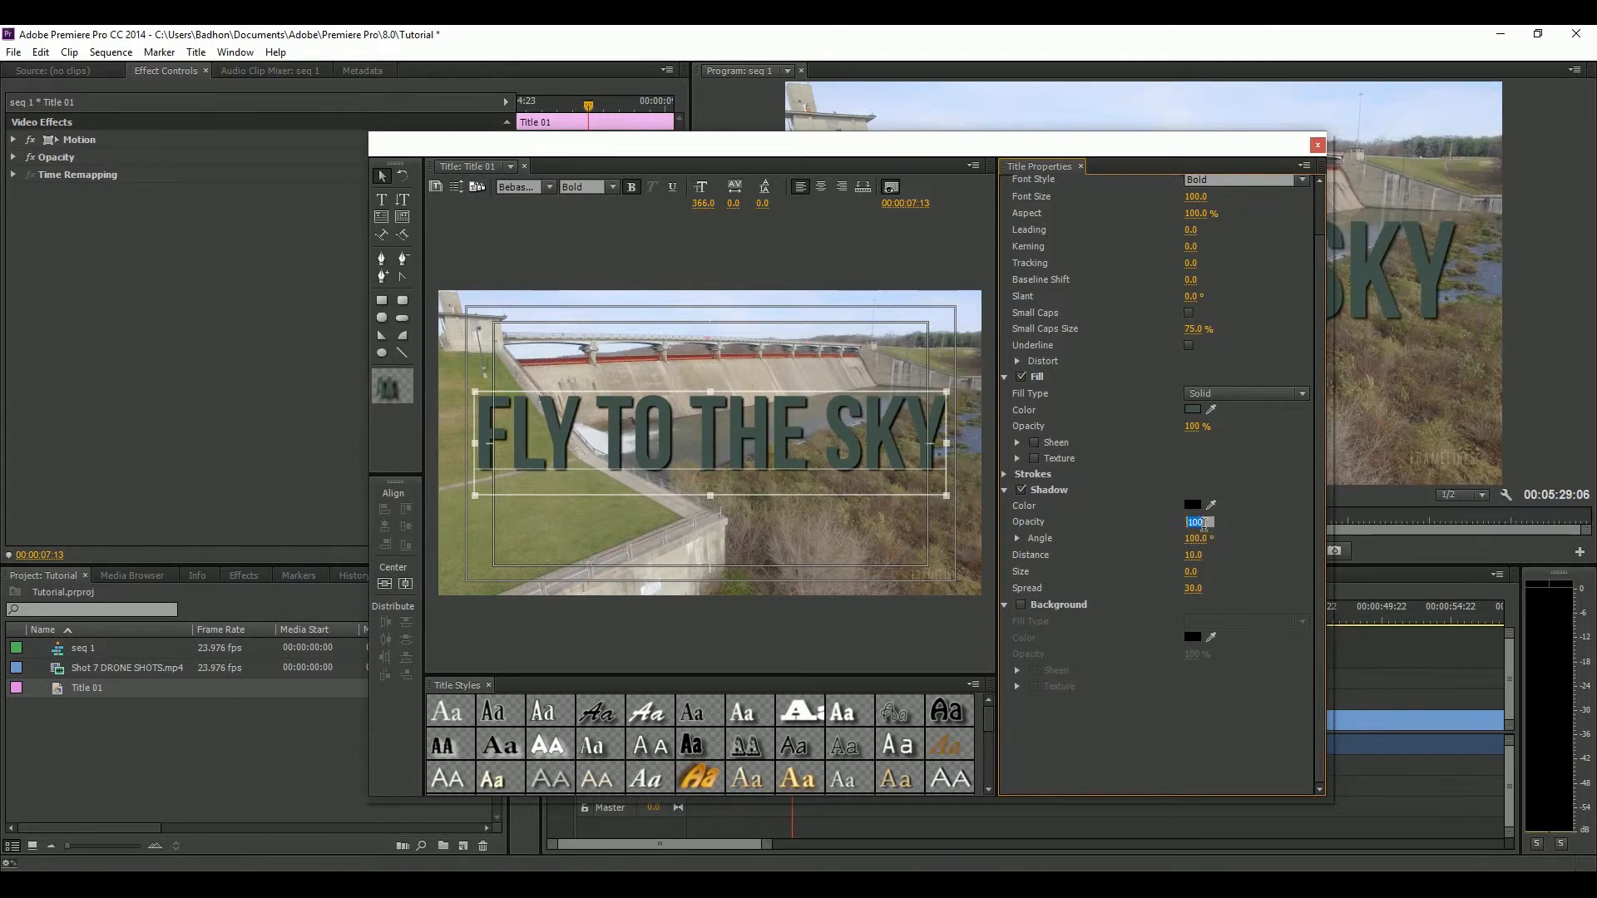
type("20")
key("Return")
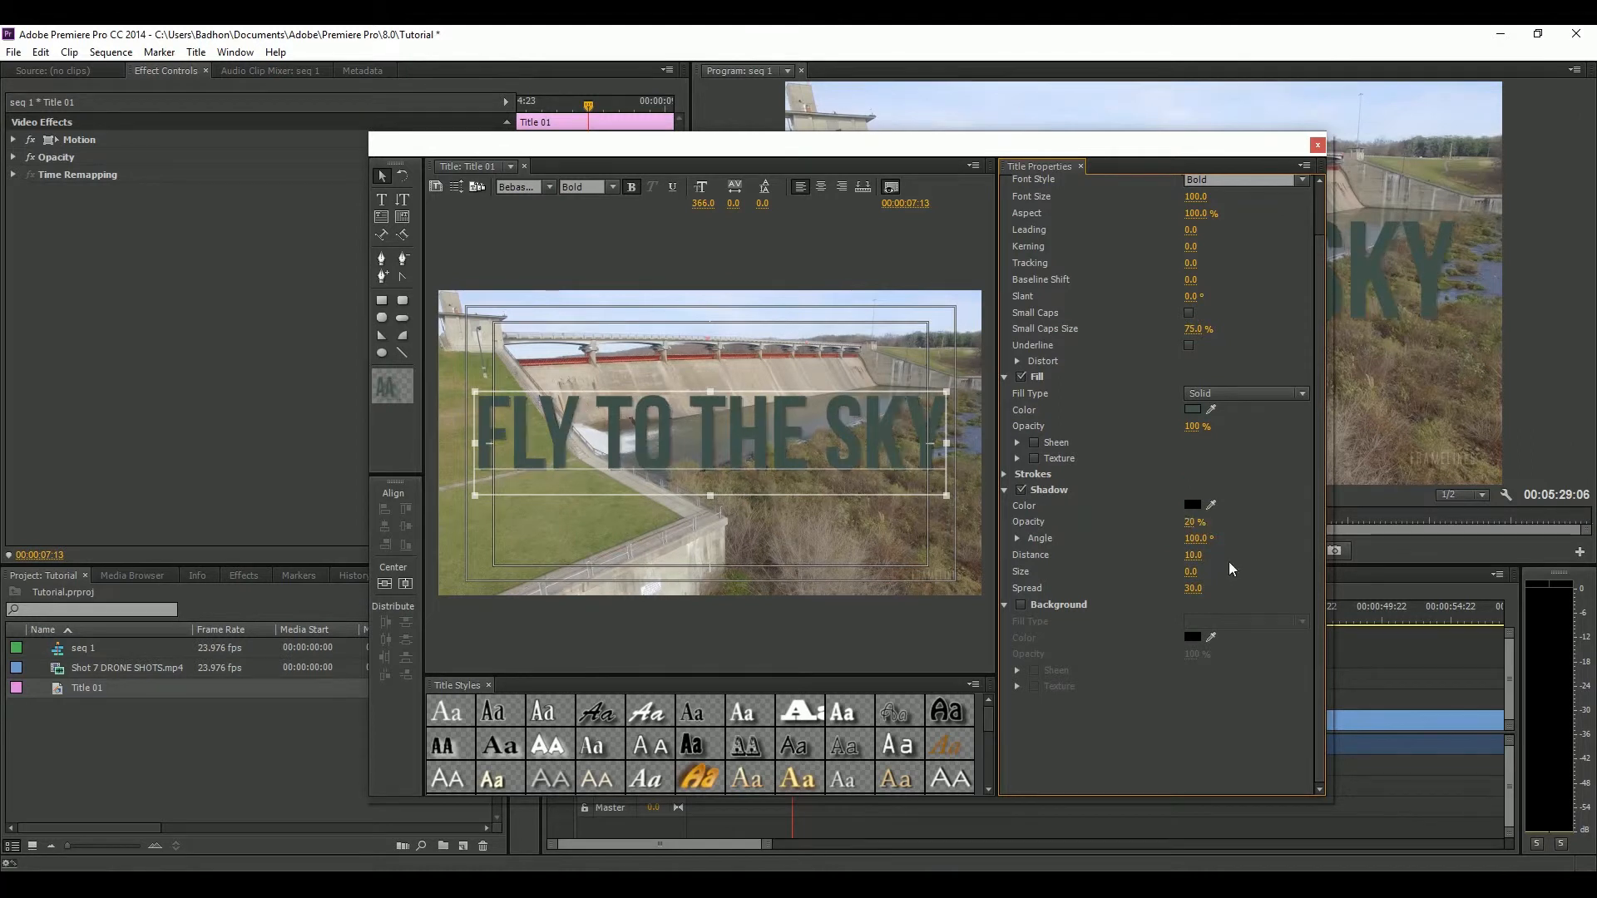
left_click(1196, 523)
type("50")
key("Return")
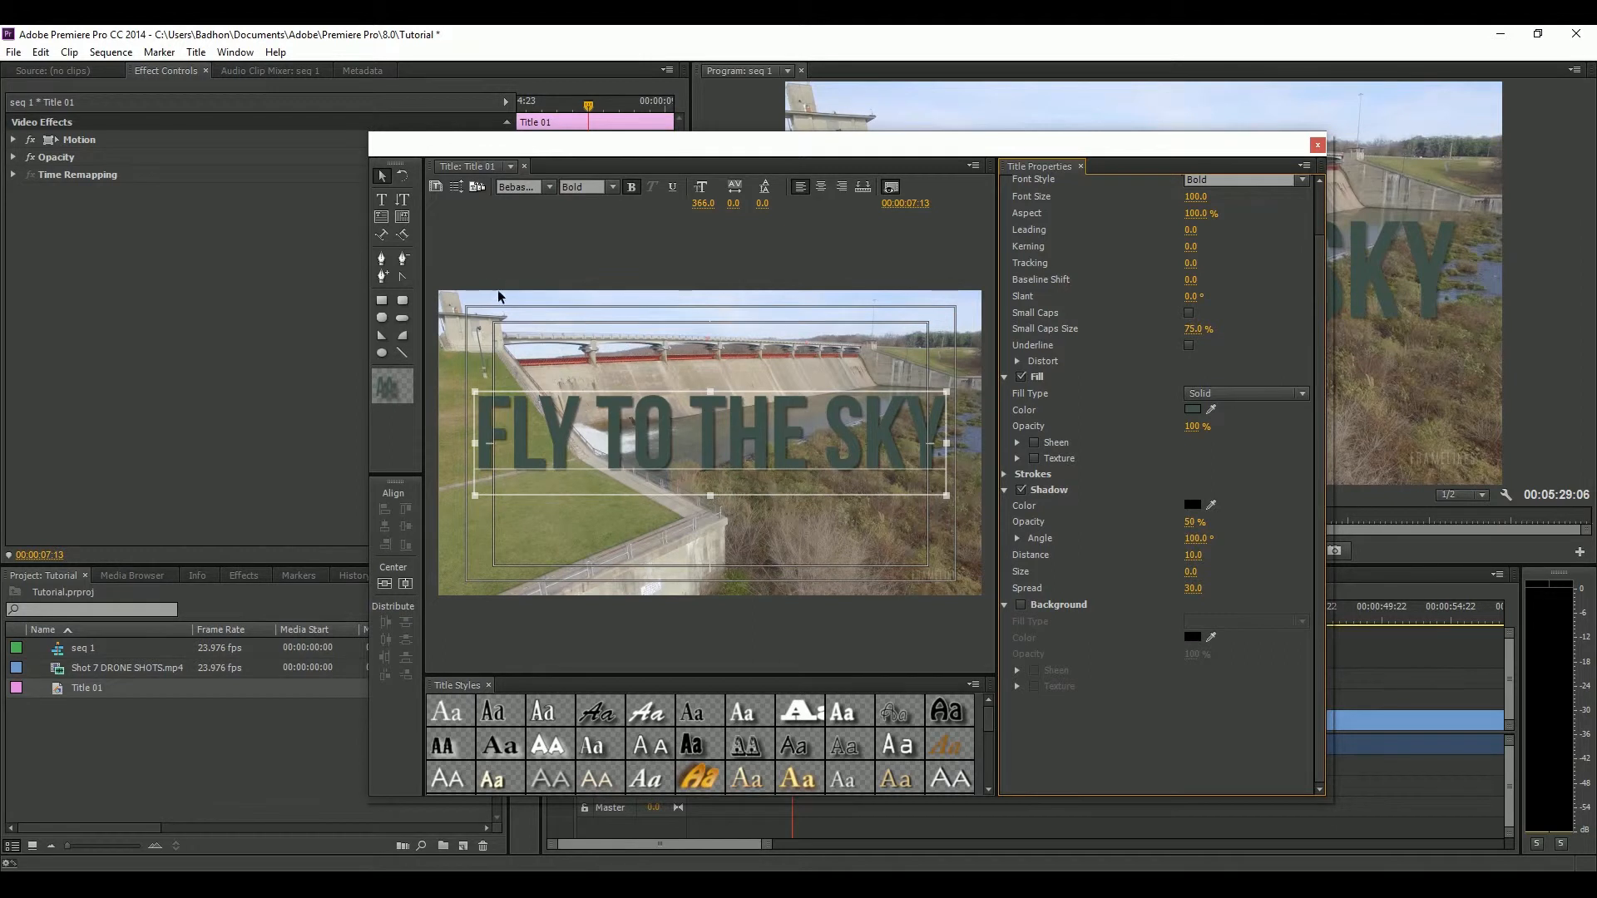
Try a shadow angle of about -260° and set the angle back to 100°
left_click_drag(1204, 538, 907, 539)
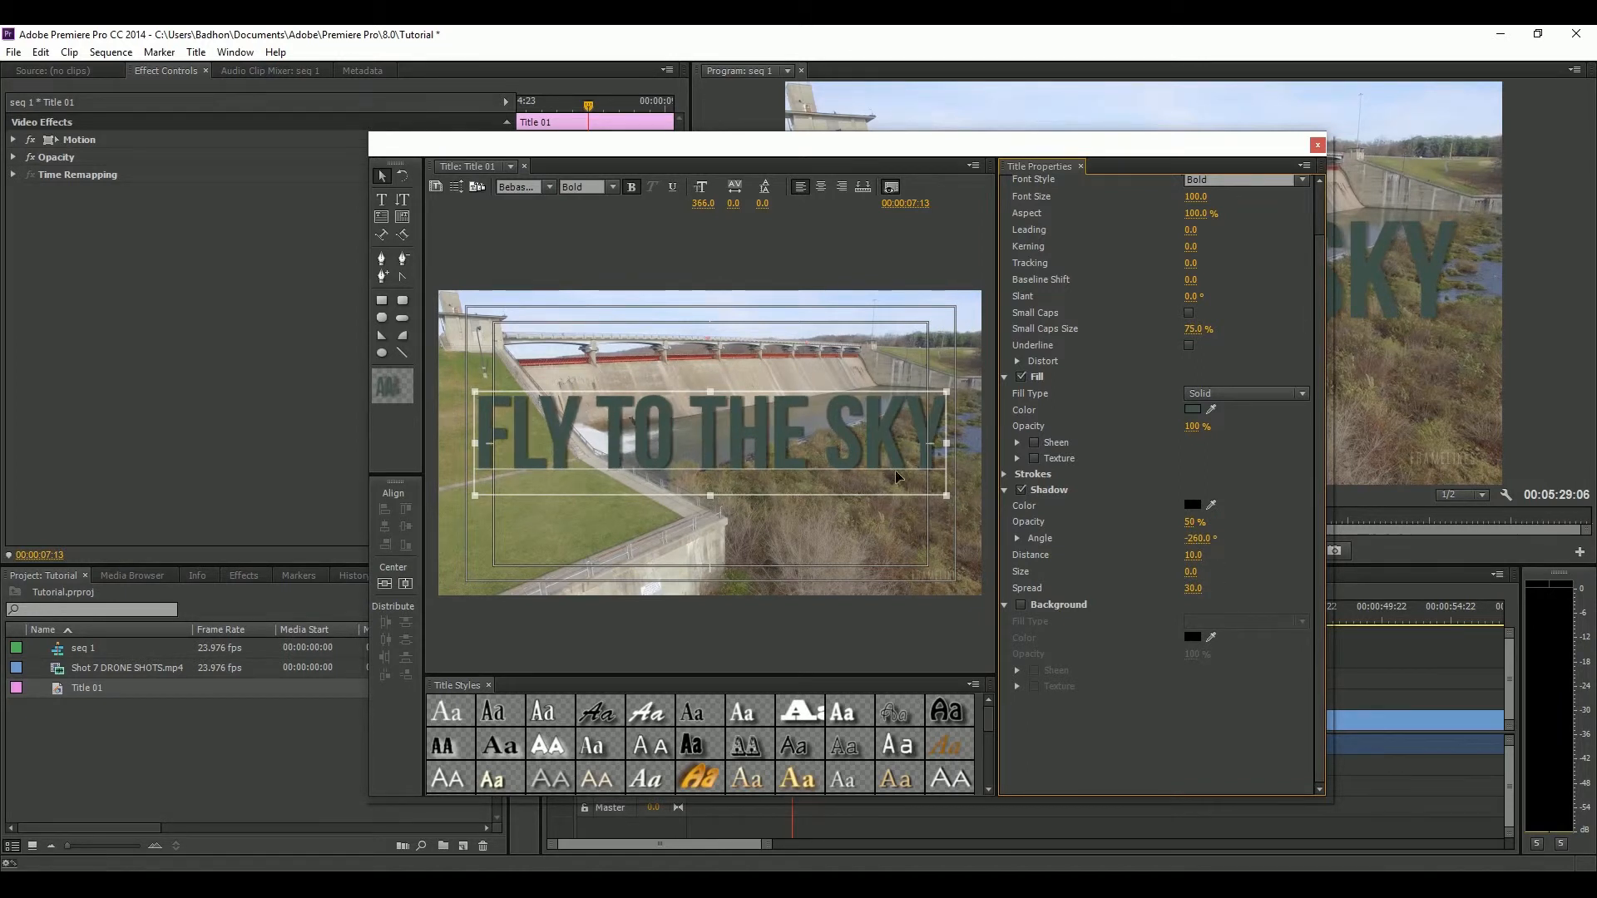
left_click(1202, 536)
type("100")
key("Return")
Try a shadow distance of about 45 and set the distance back to 10
left_click_drag(1194, 555, 1224, 555)
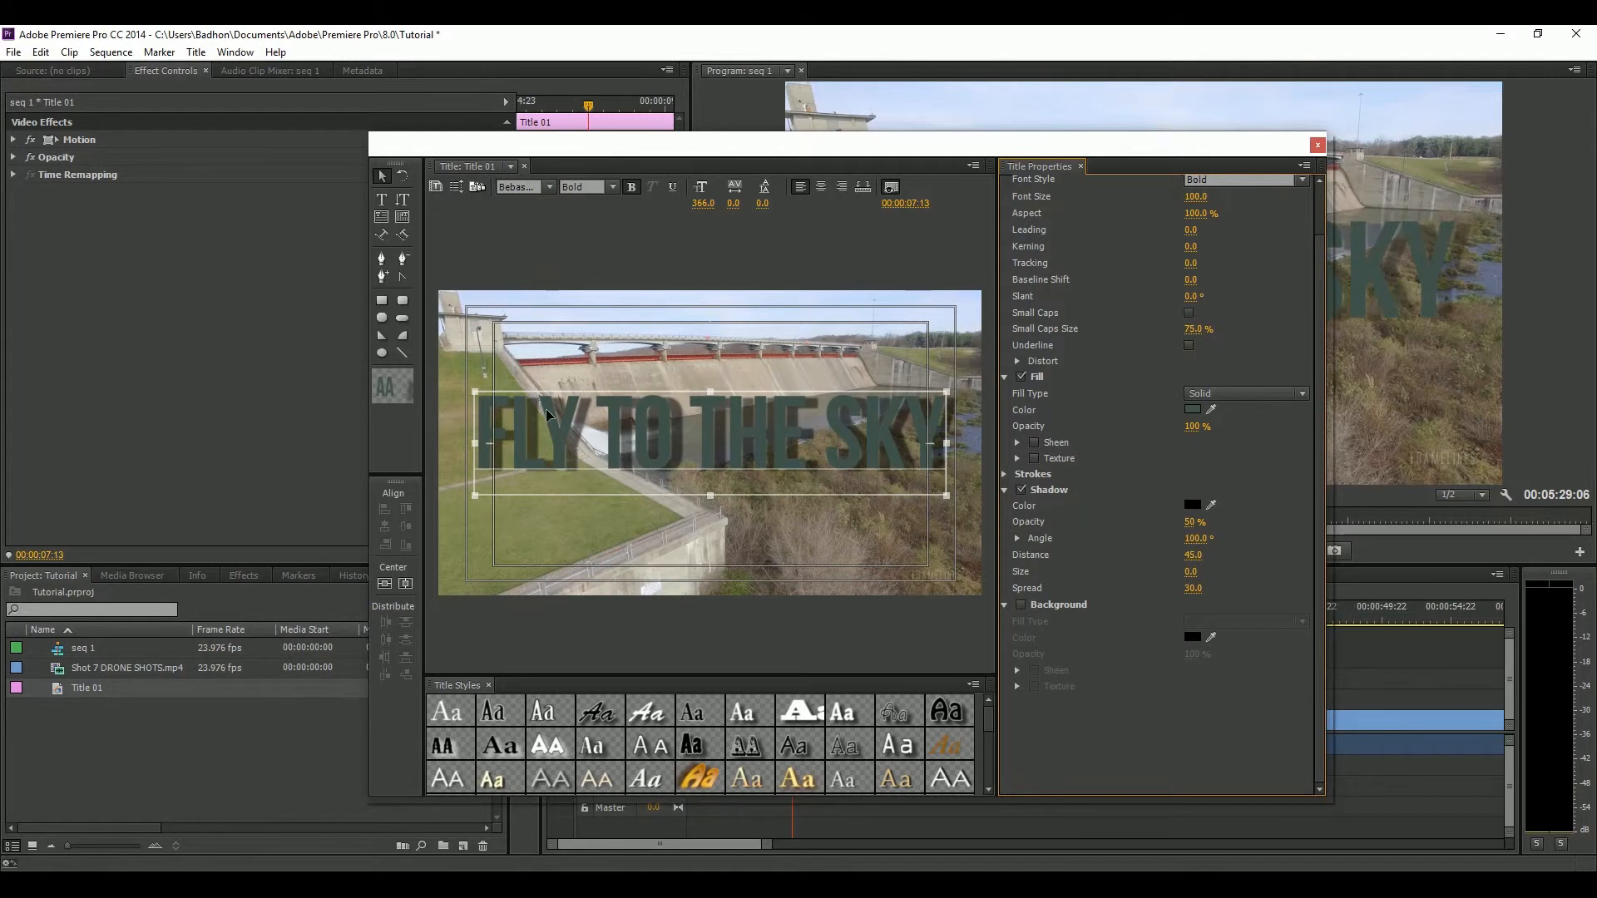
left_click(1202, 556)
type("10")
key("Return")
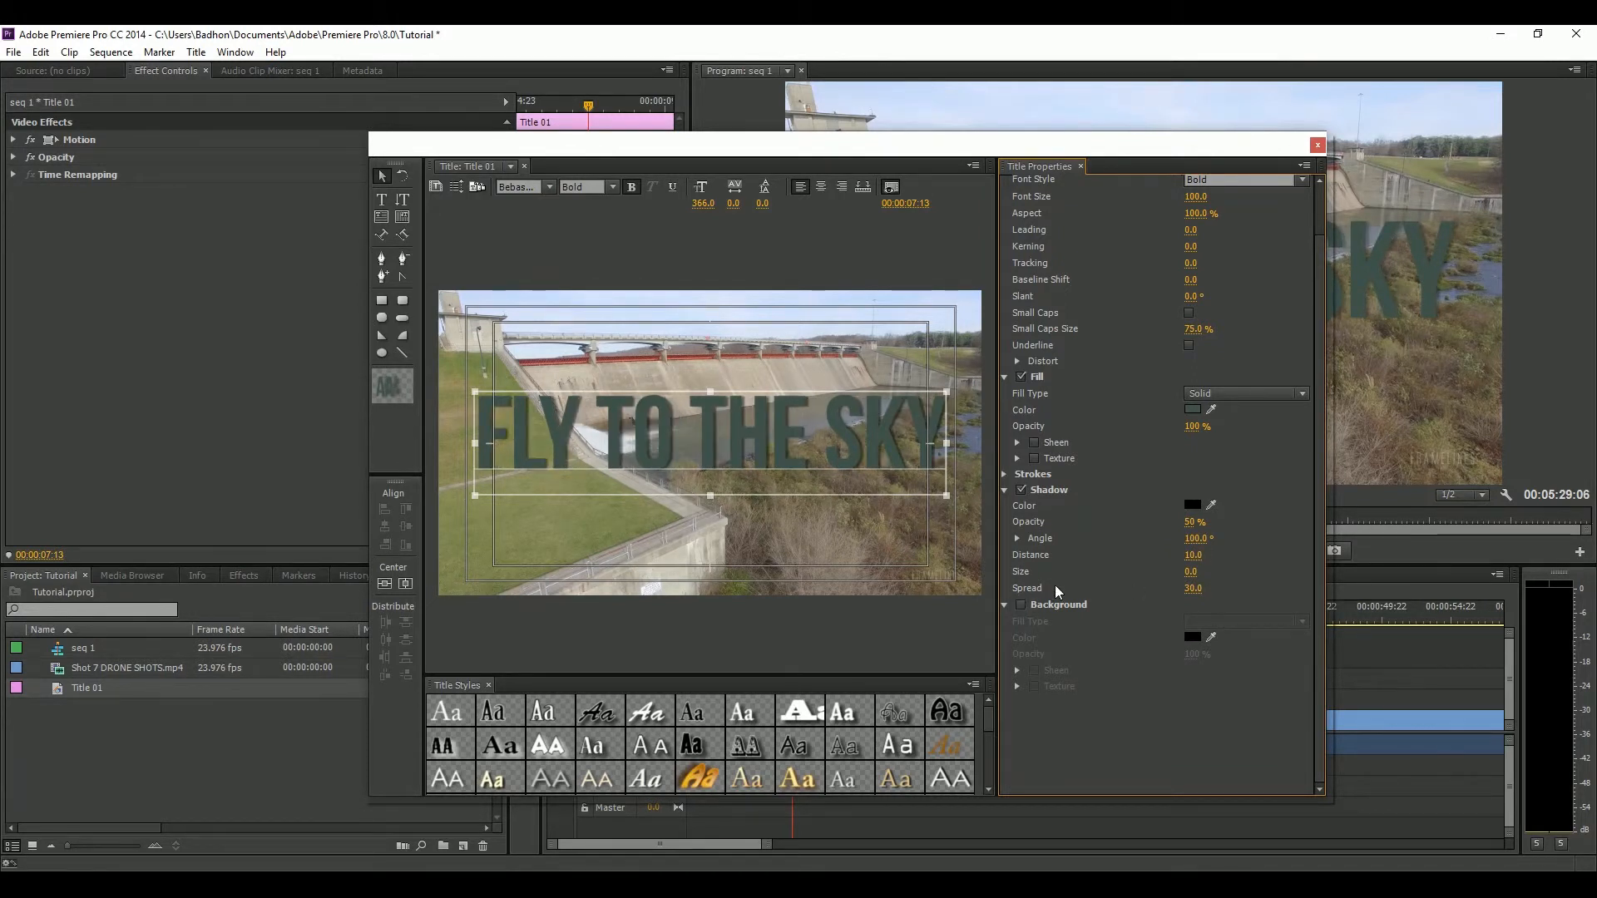
Try a shadow size of about 45 and set the size back to 0
left_click_drag(1192, 574, 1229, 574)
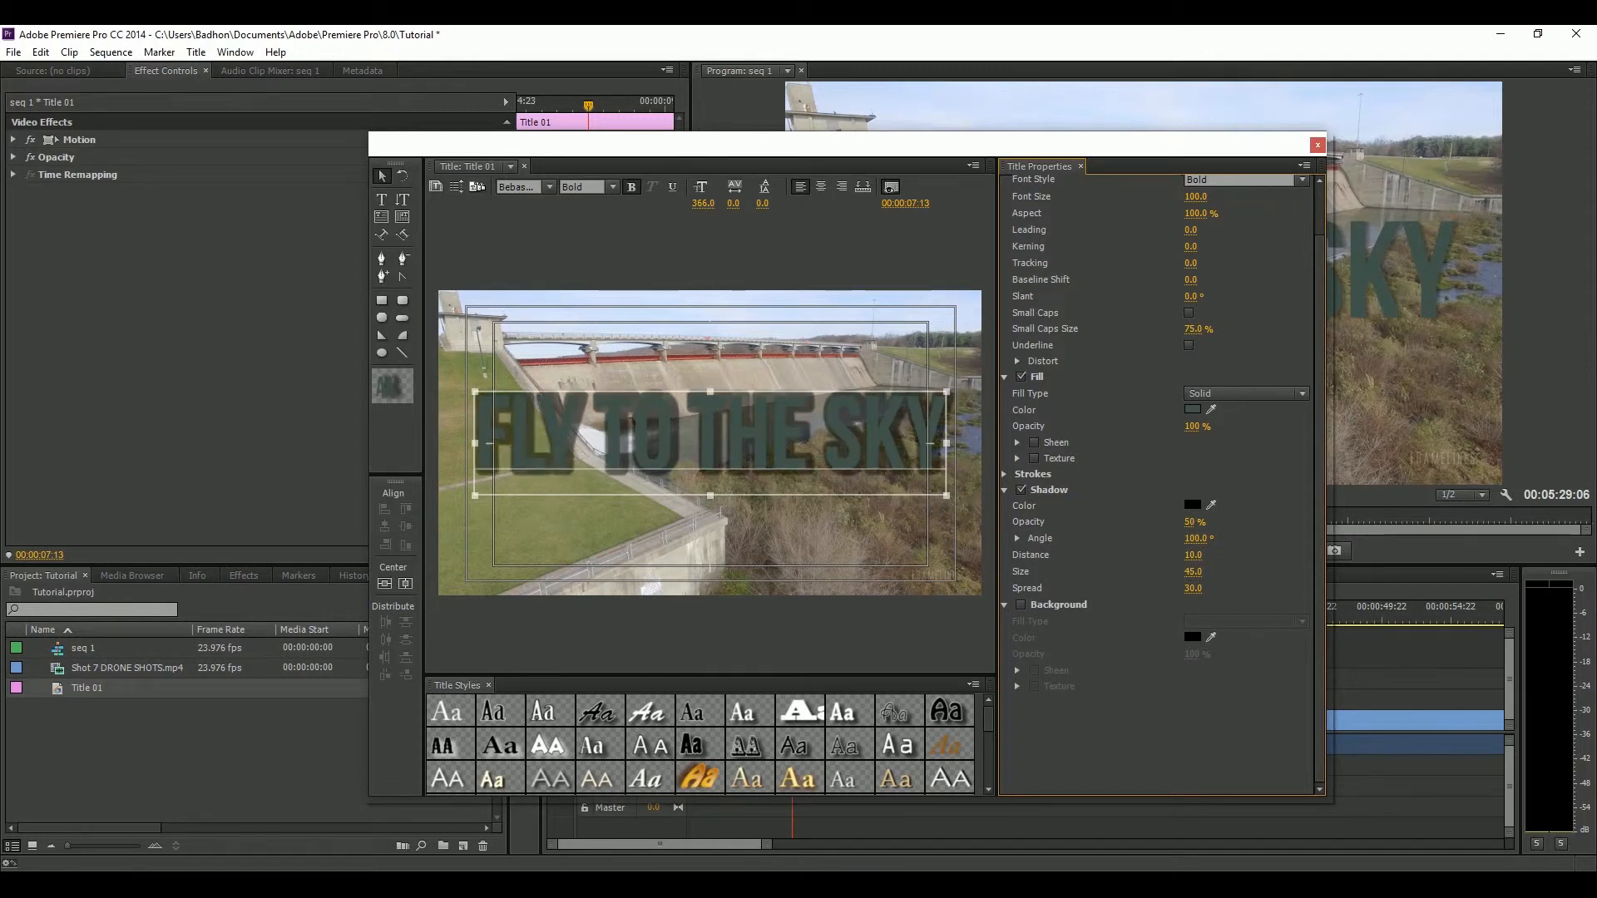
left_click(1195, 572)
type("0")
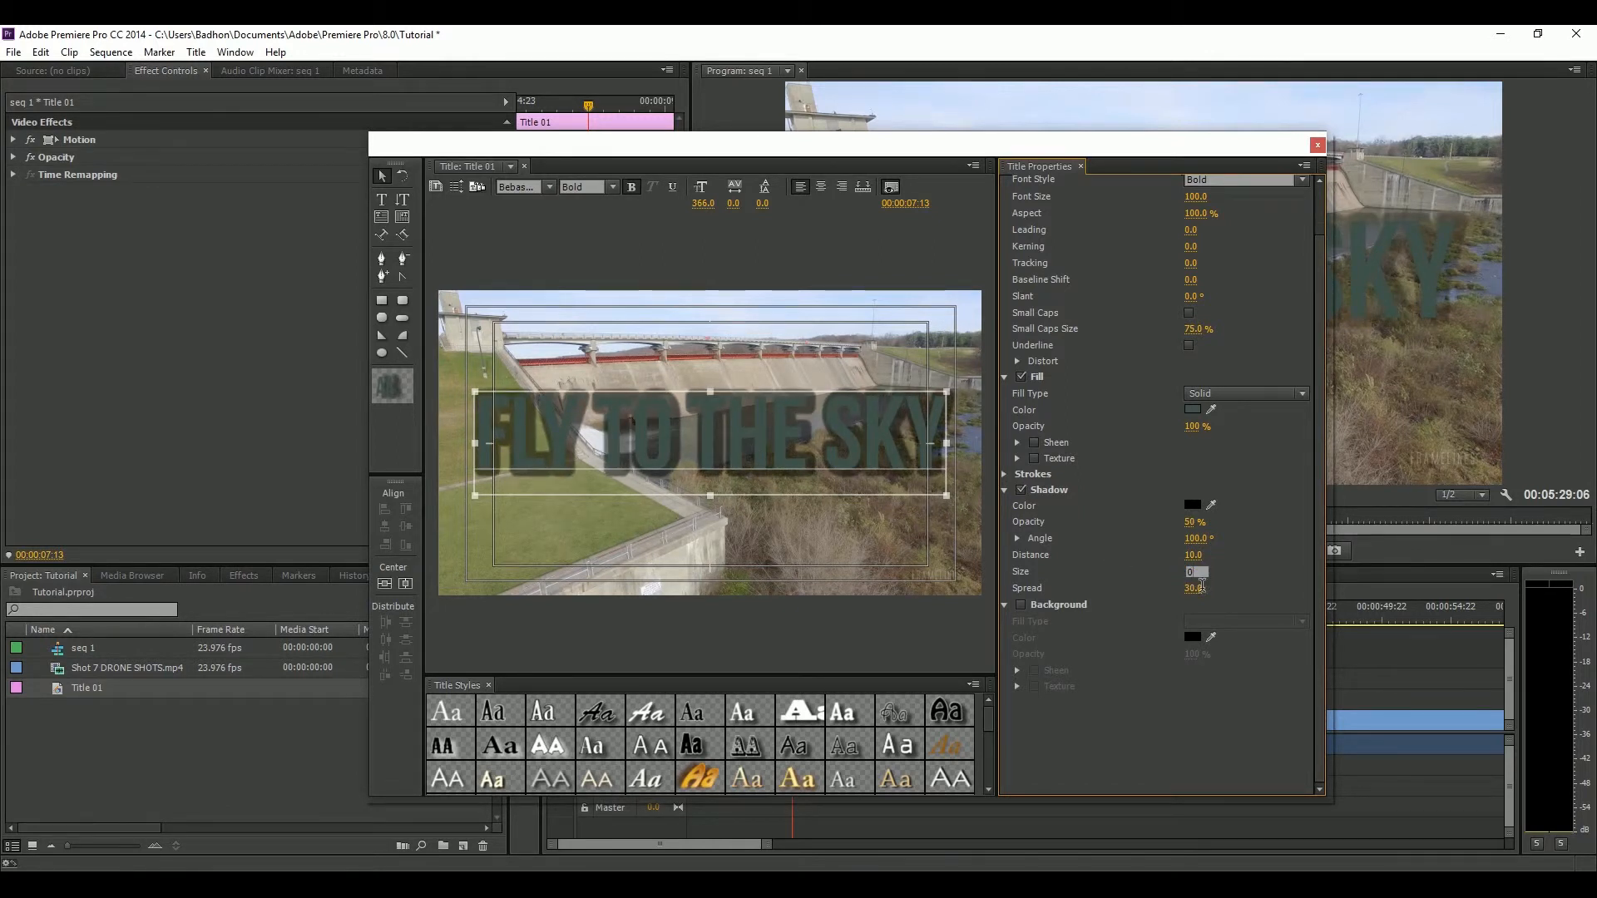
key("Return")
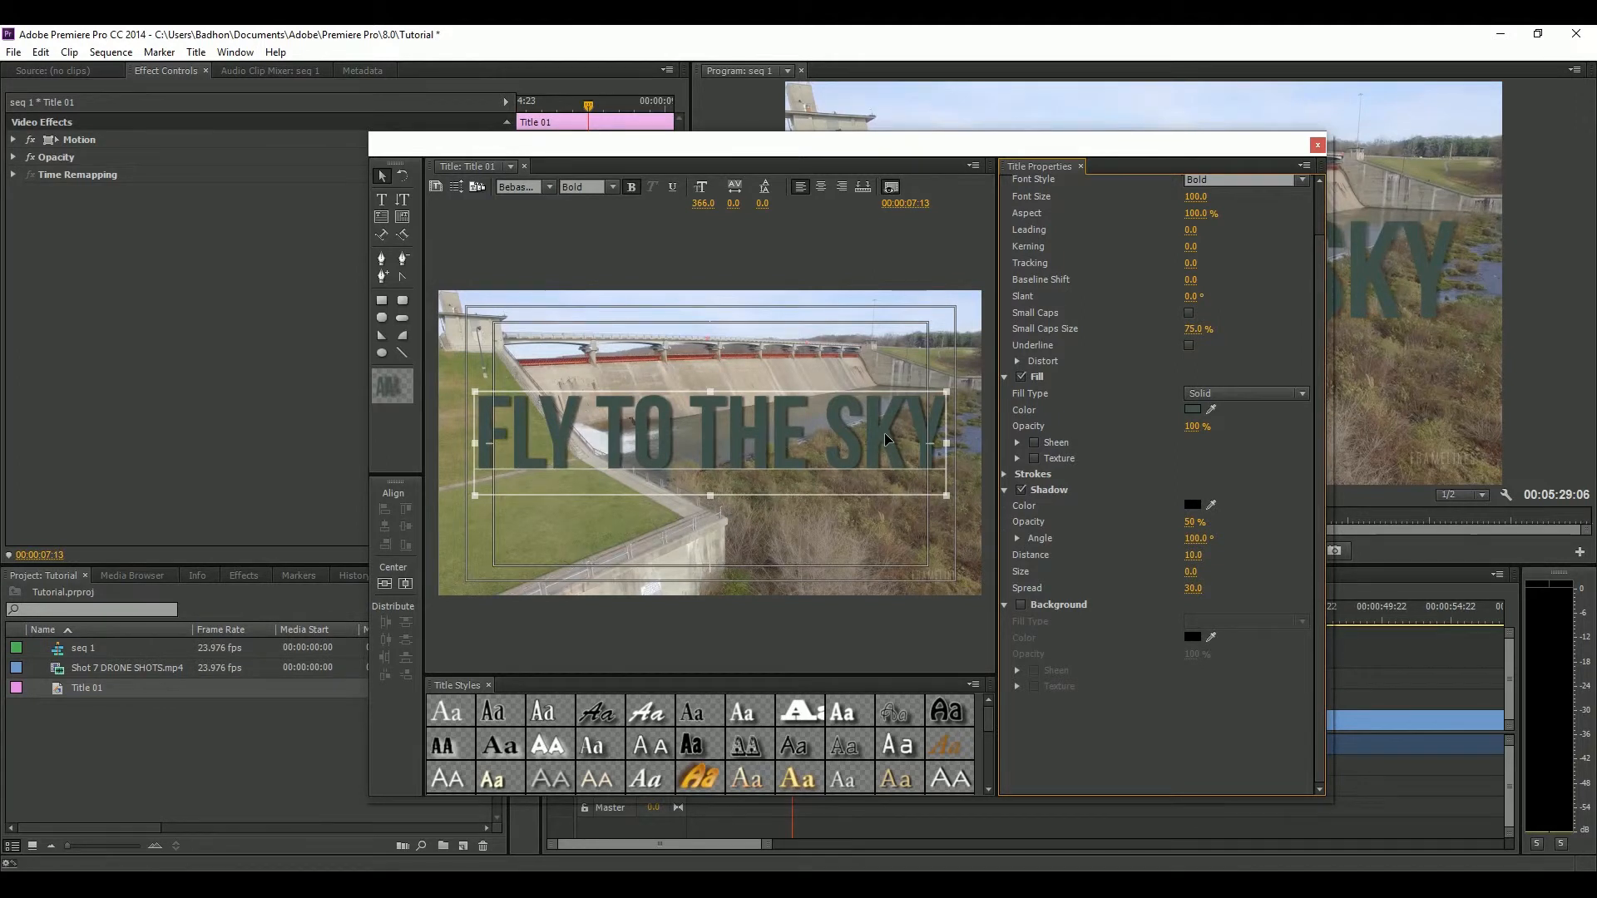
Try a shadow spread of 0 and set the spread to 5
left_click(1194, 589)
type("0")
key("Return")
left_click(1191, 589)
type("5")
key("Return")
Try several preset title styles on the text, including the black brush script, the black Hobo and the slanted orange gradient
left_click(503, 721)
left_click(599, 713)
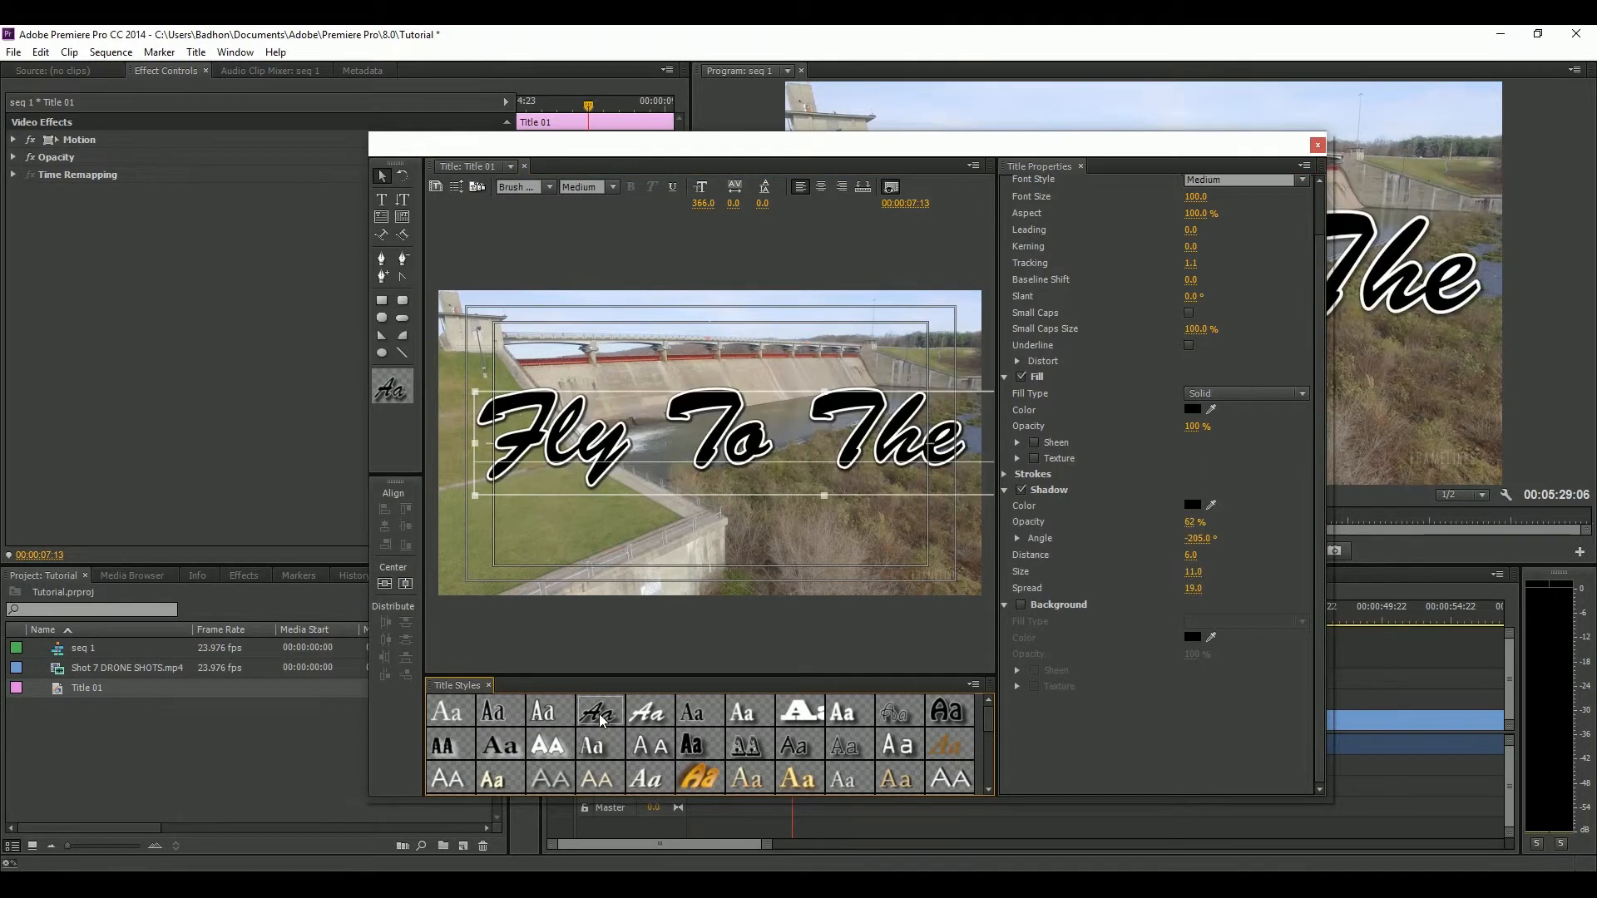
left_click(954, 710)
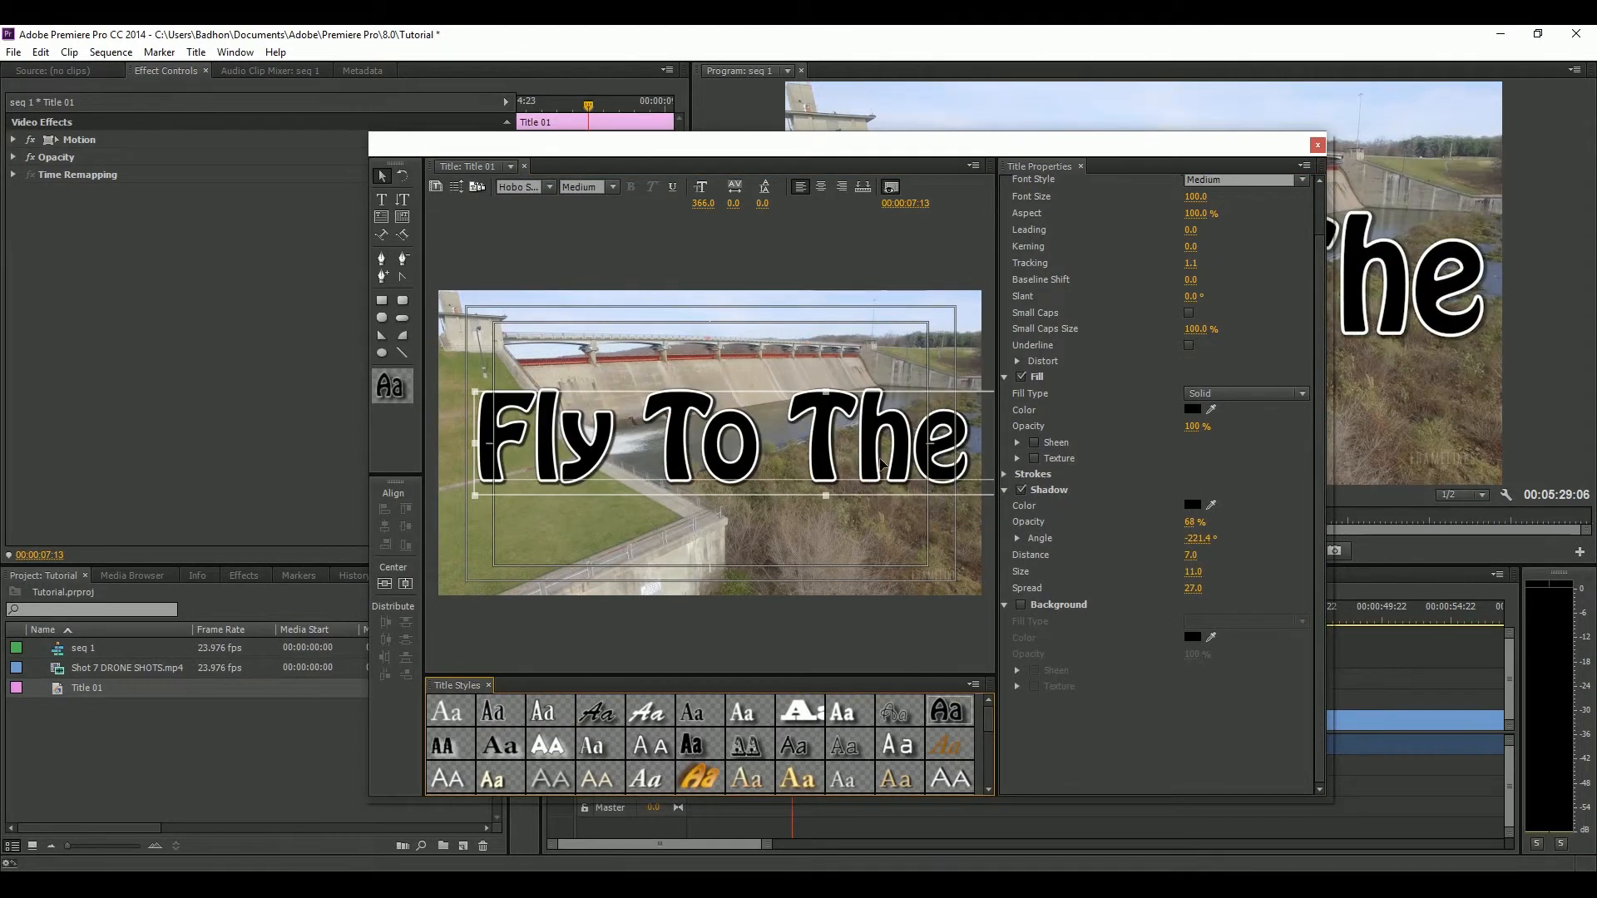
left_click(709, 773)
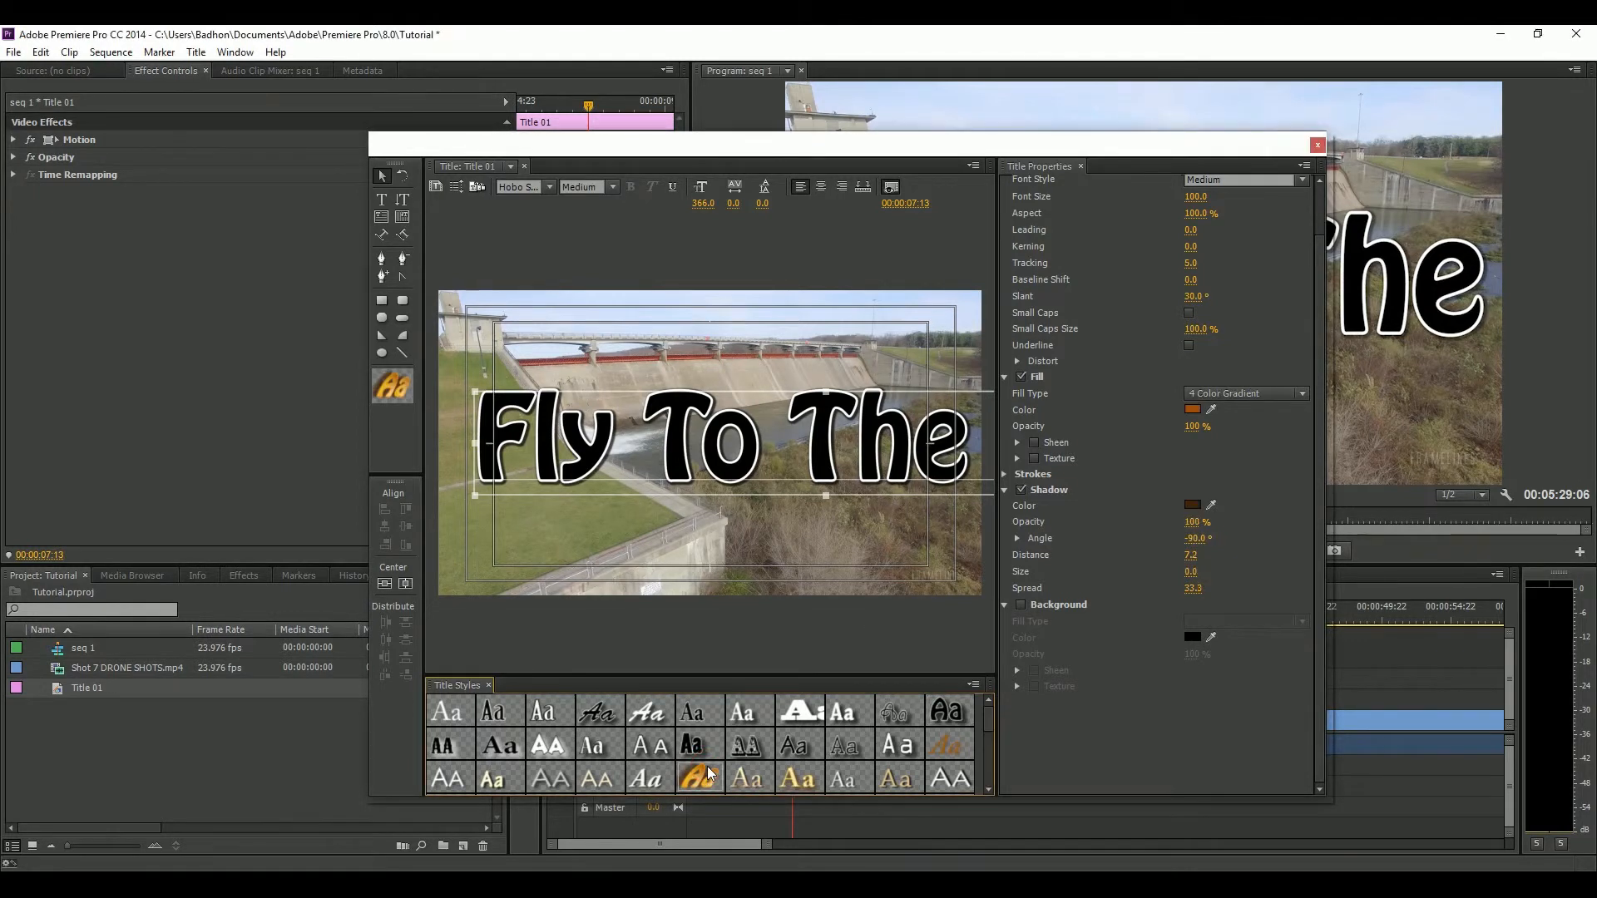
Try the yellow Hobo and orange Lithos preset styles on the title and apply the yellow Tekton style with a black outline
scroll(721, 751, "down", 2)
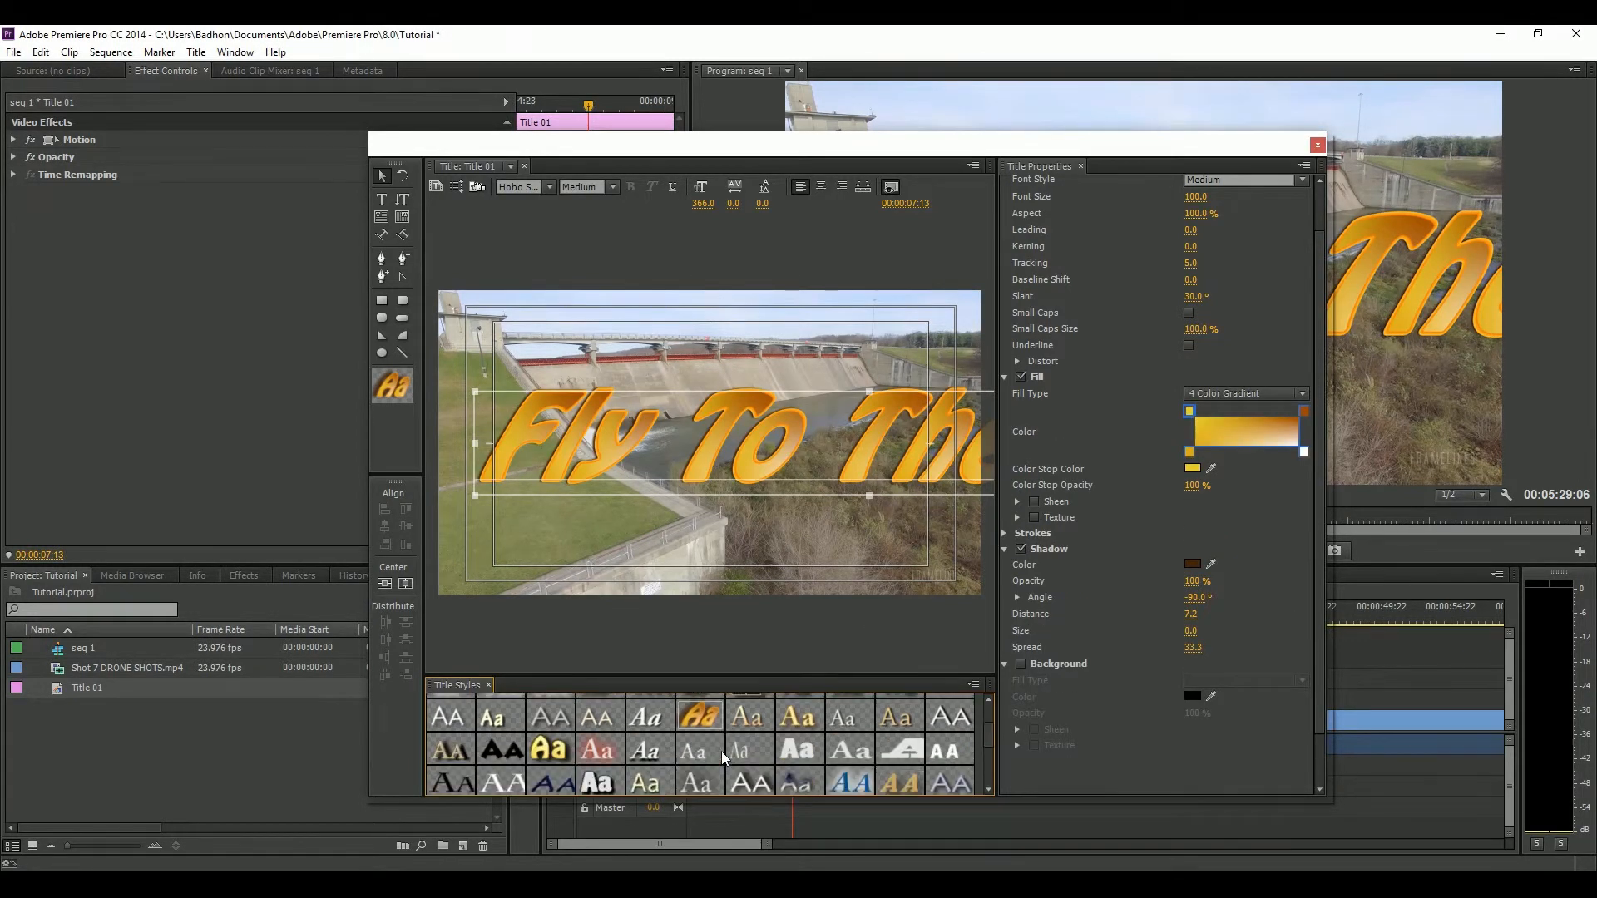
left_click(548, 749)
scroll(736, 747, "down", 1)
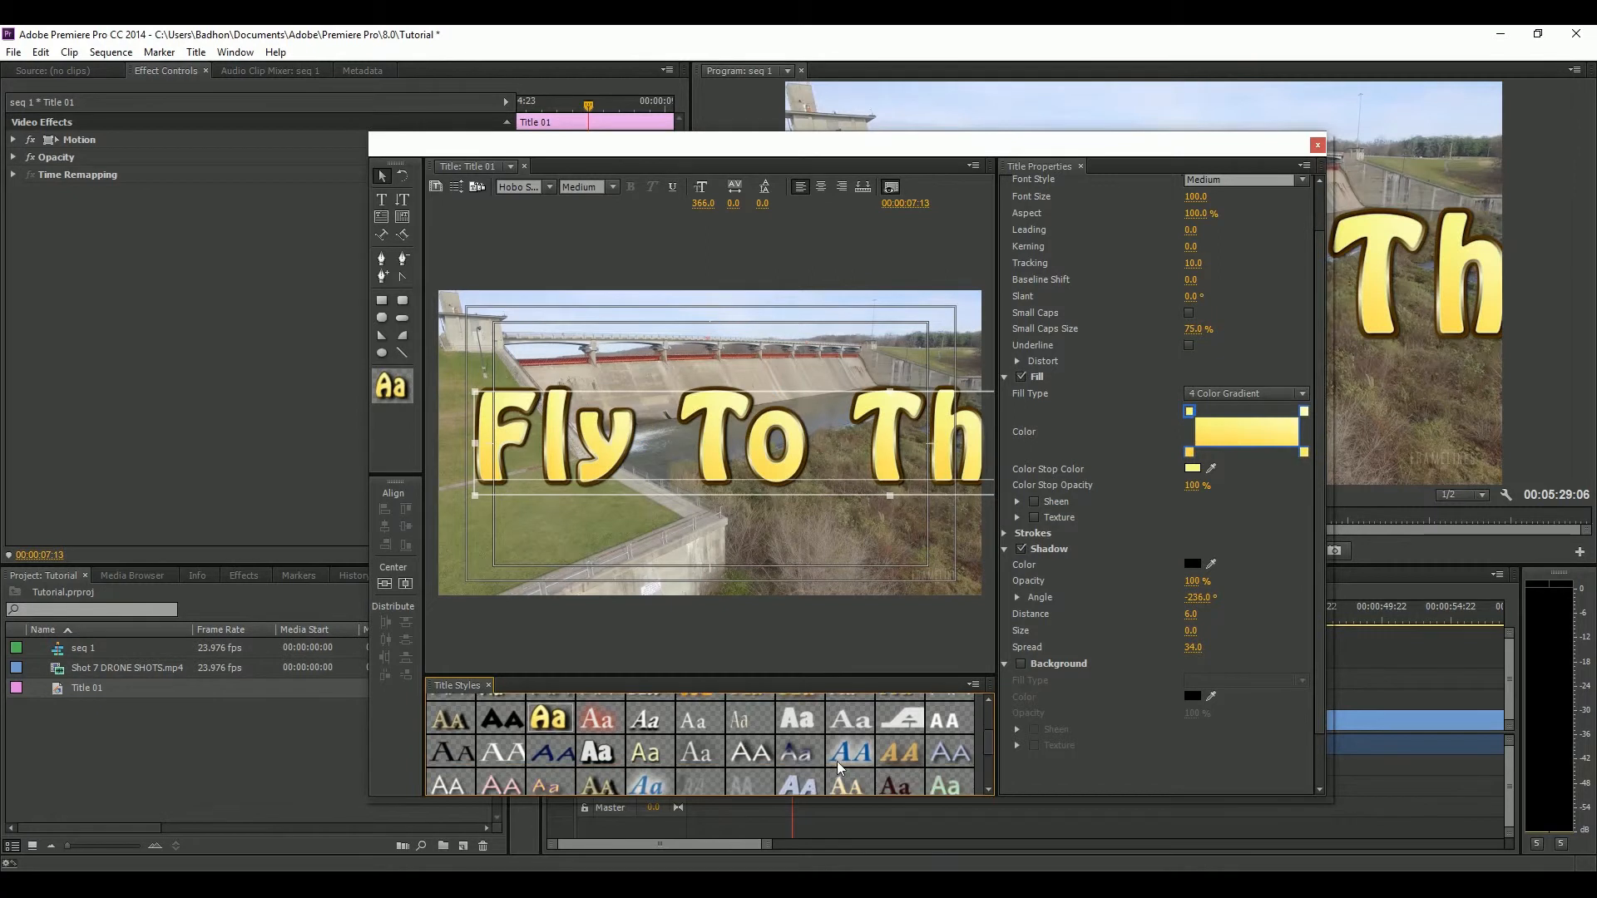
scroll(869, 765, "down", 1)
left_click(649, 786)
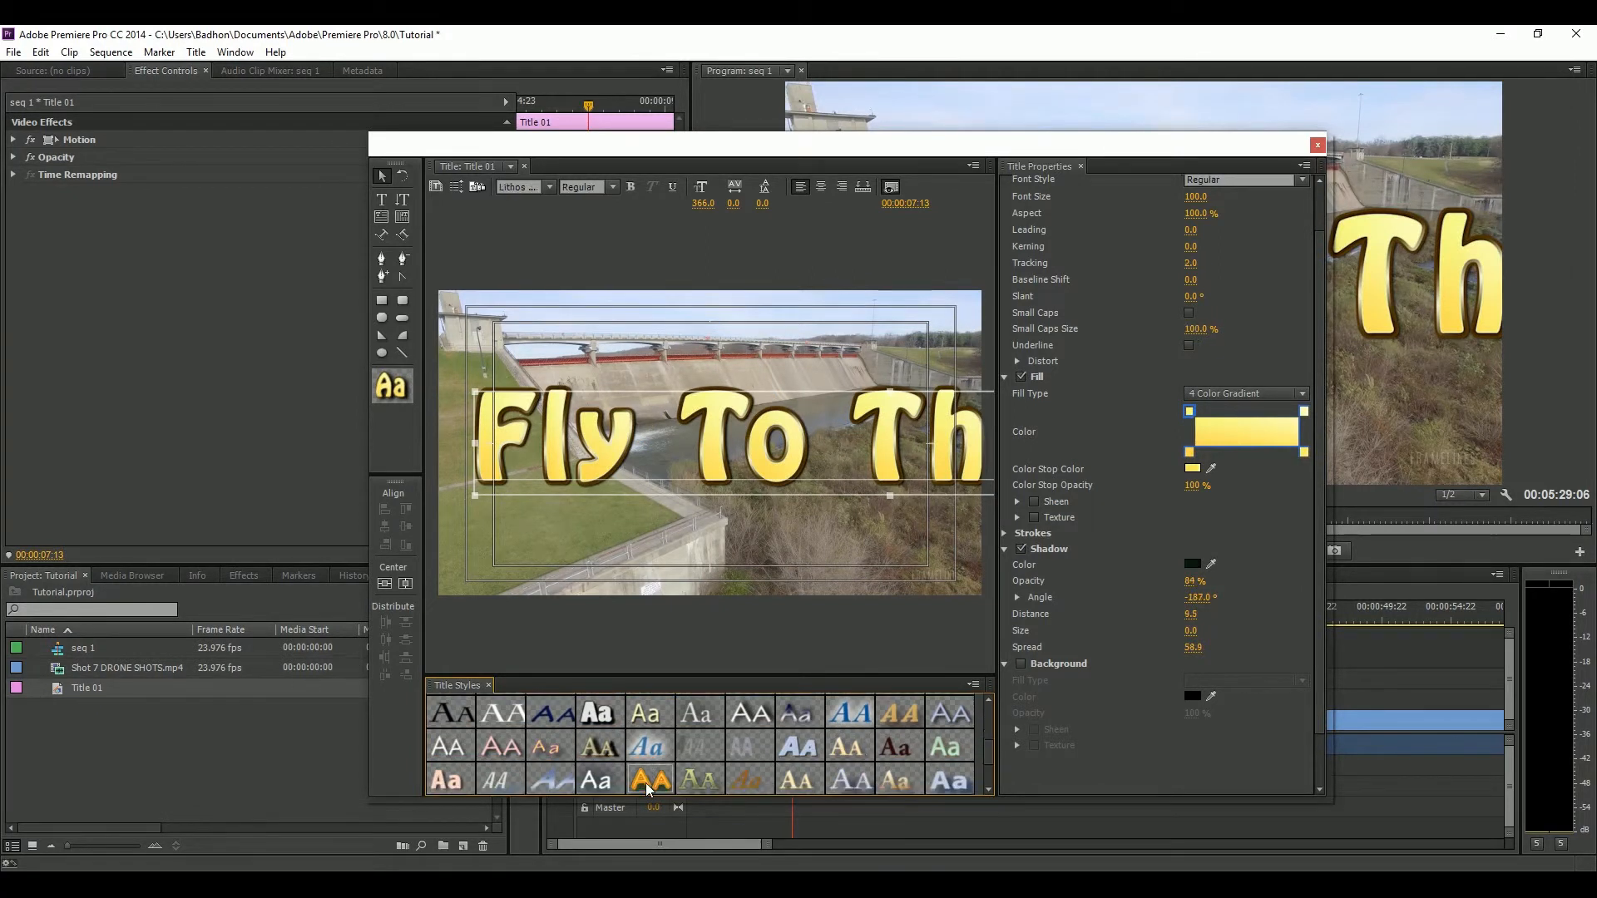
scroll(649, 786, "down", 1)
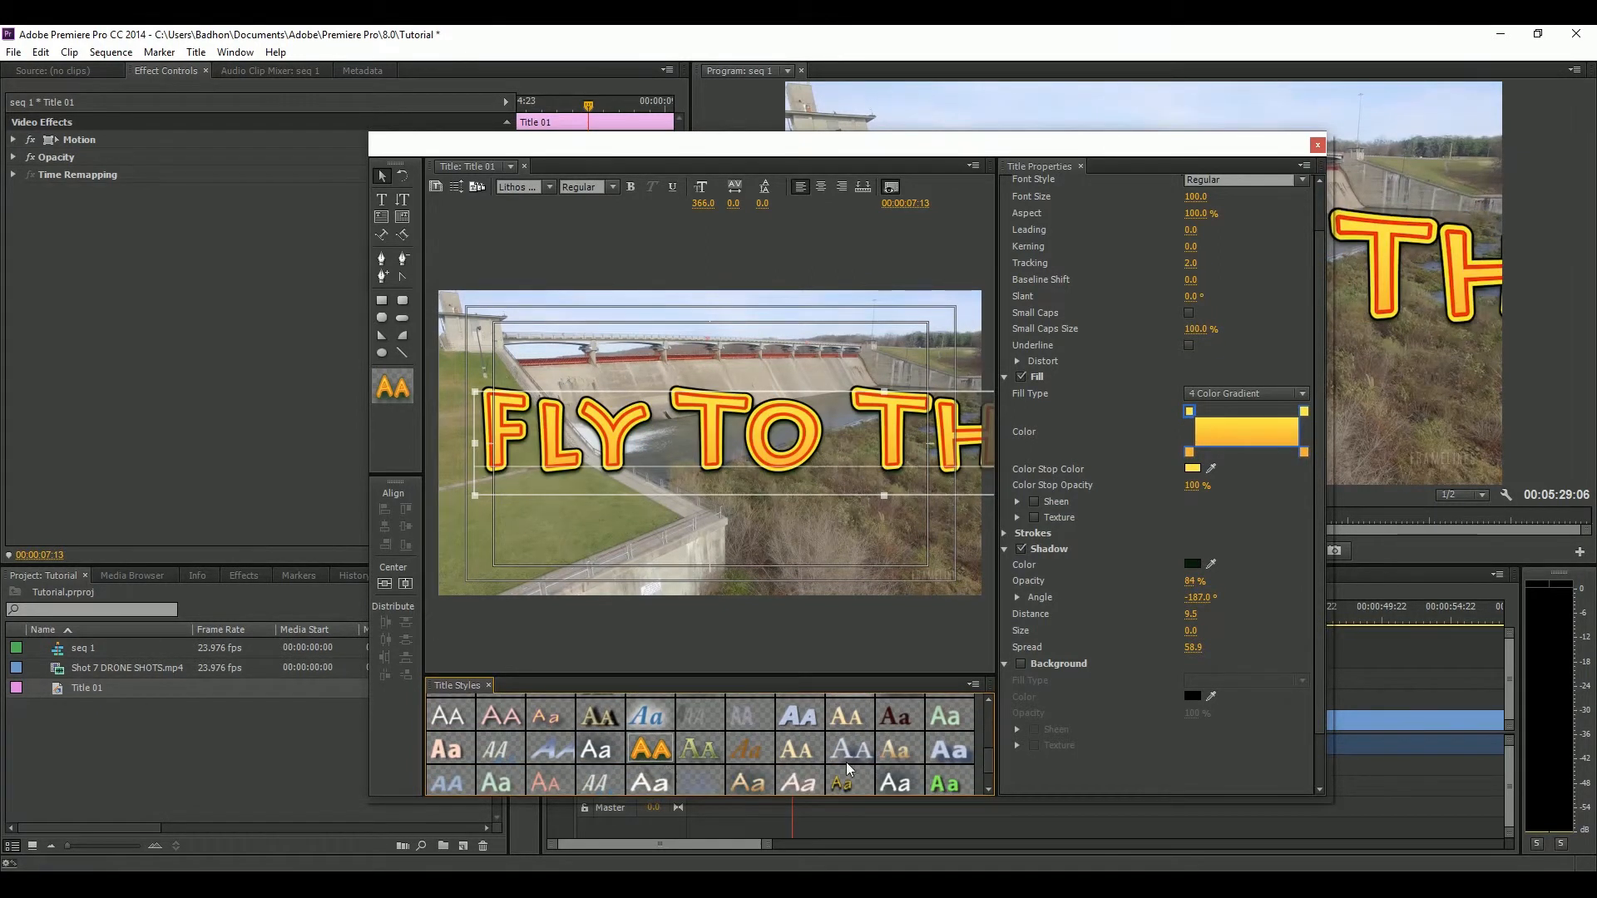
left_click(840, 788)
scroll(595, 747, "up", 1)
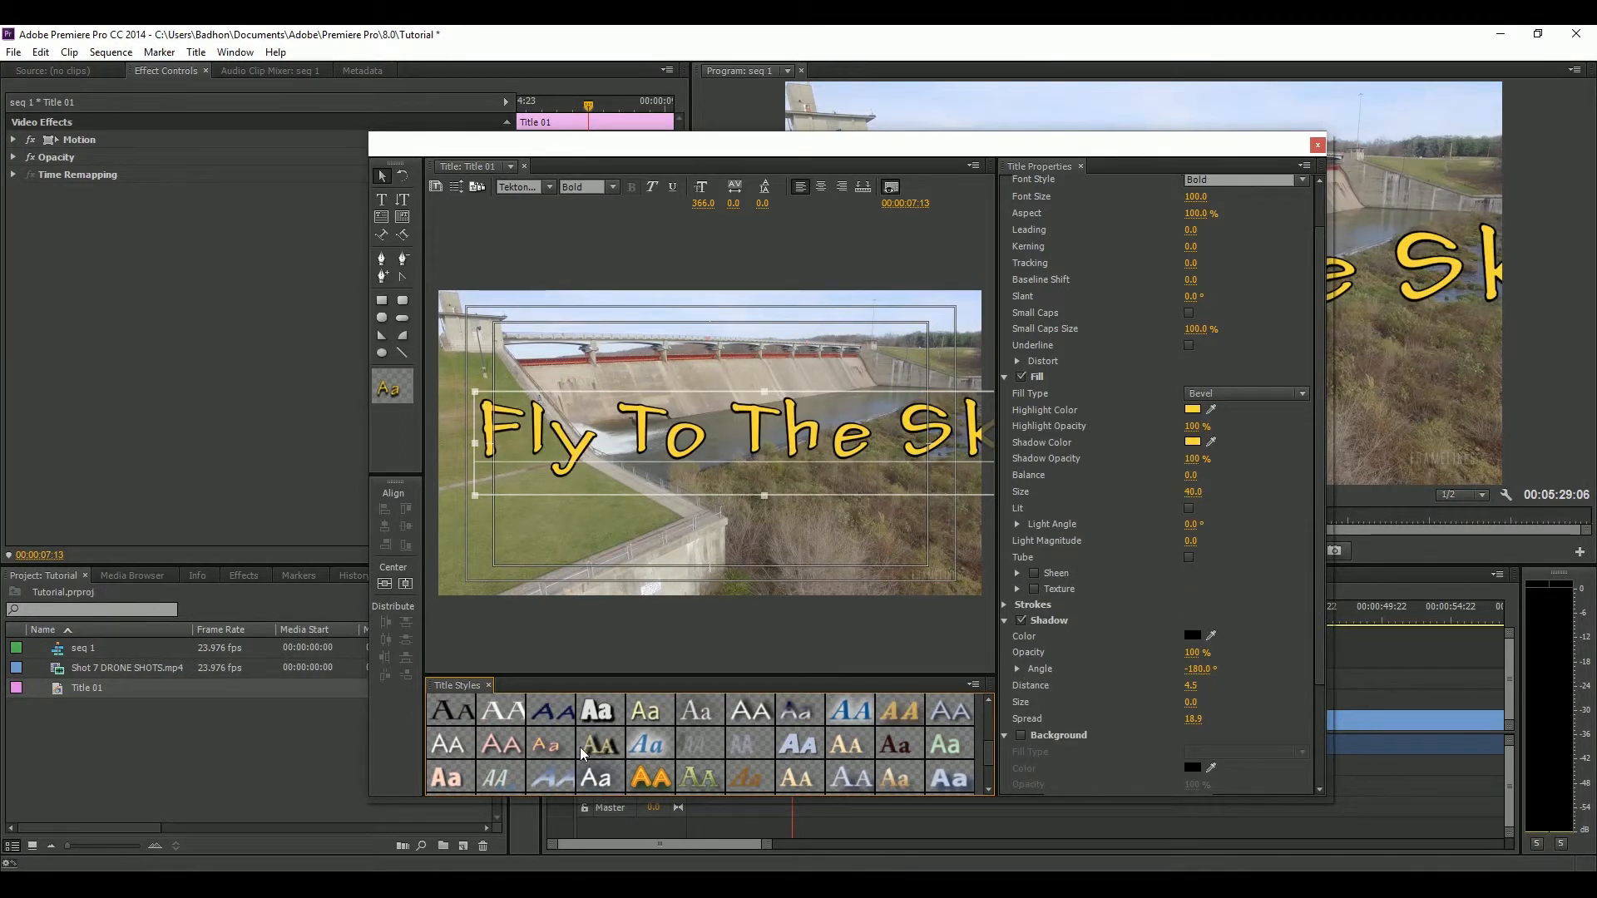
Apply the yellow gradient Hobo preset style to the "Fly To The Sky" text and set its font size to 210
scroll(582, 753, "up", 1)
left_click(555, 722)
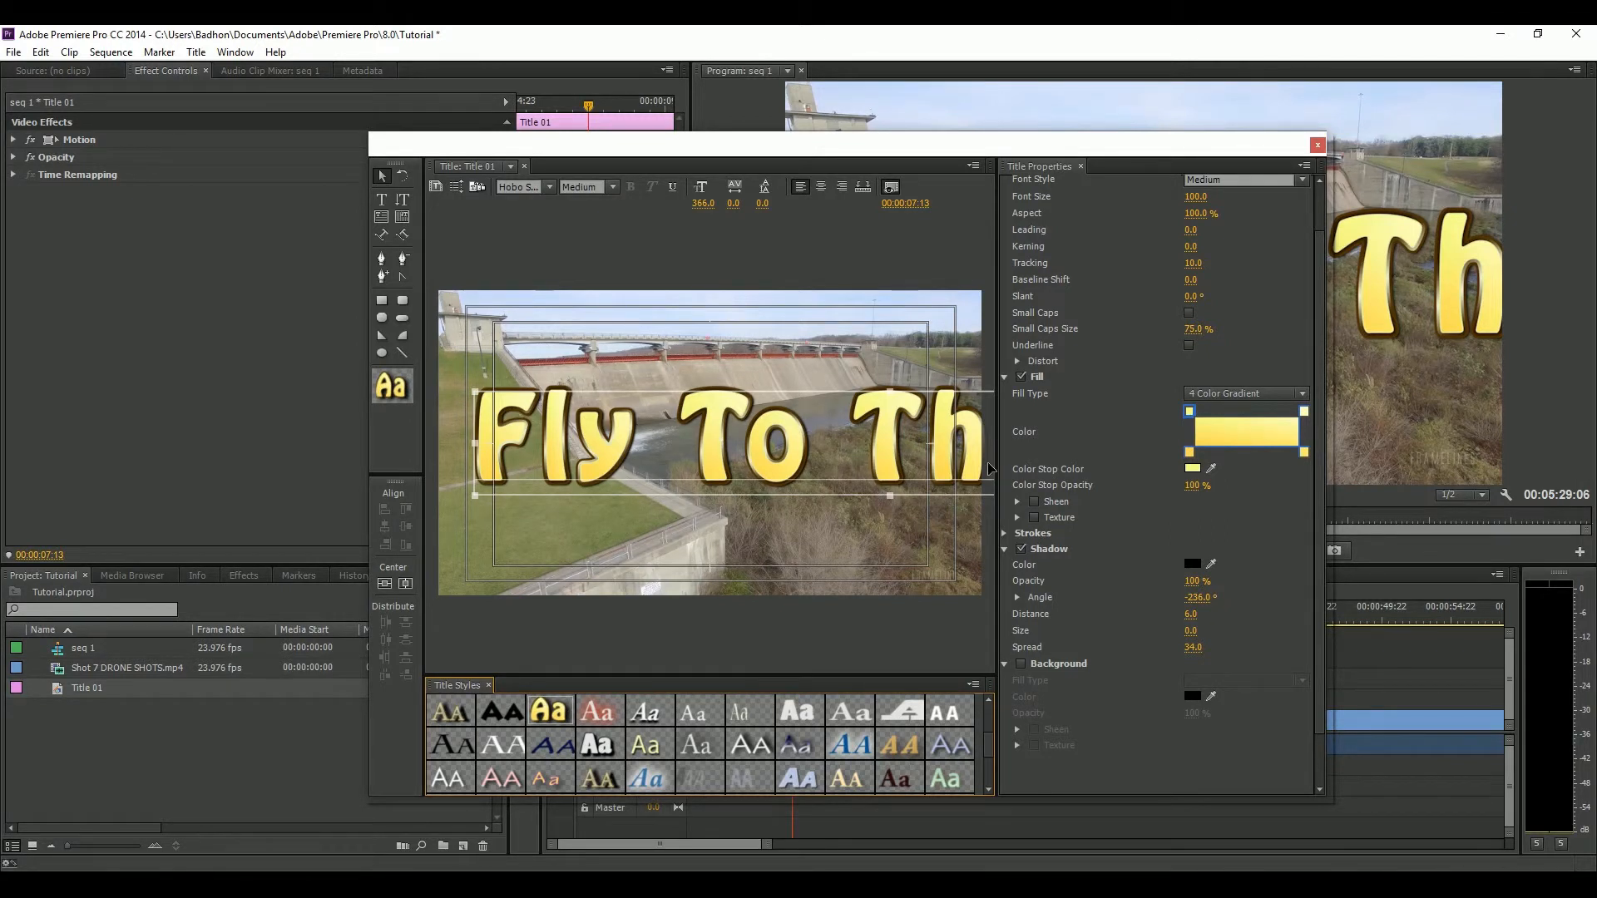
left_click_drag(703, 203, 567, 202)
Centre the title text in the frame and close the title editor
left_click(407, 585)
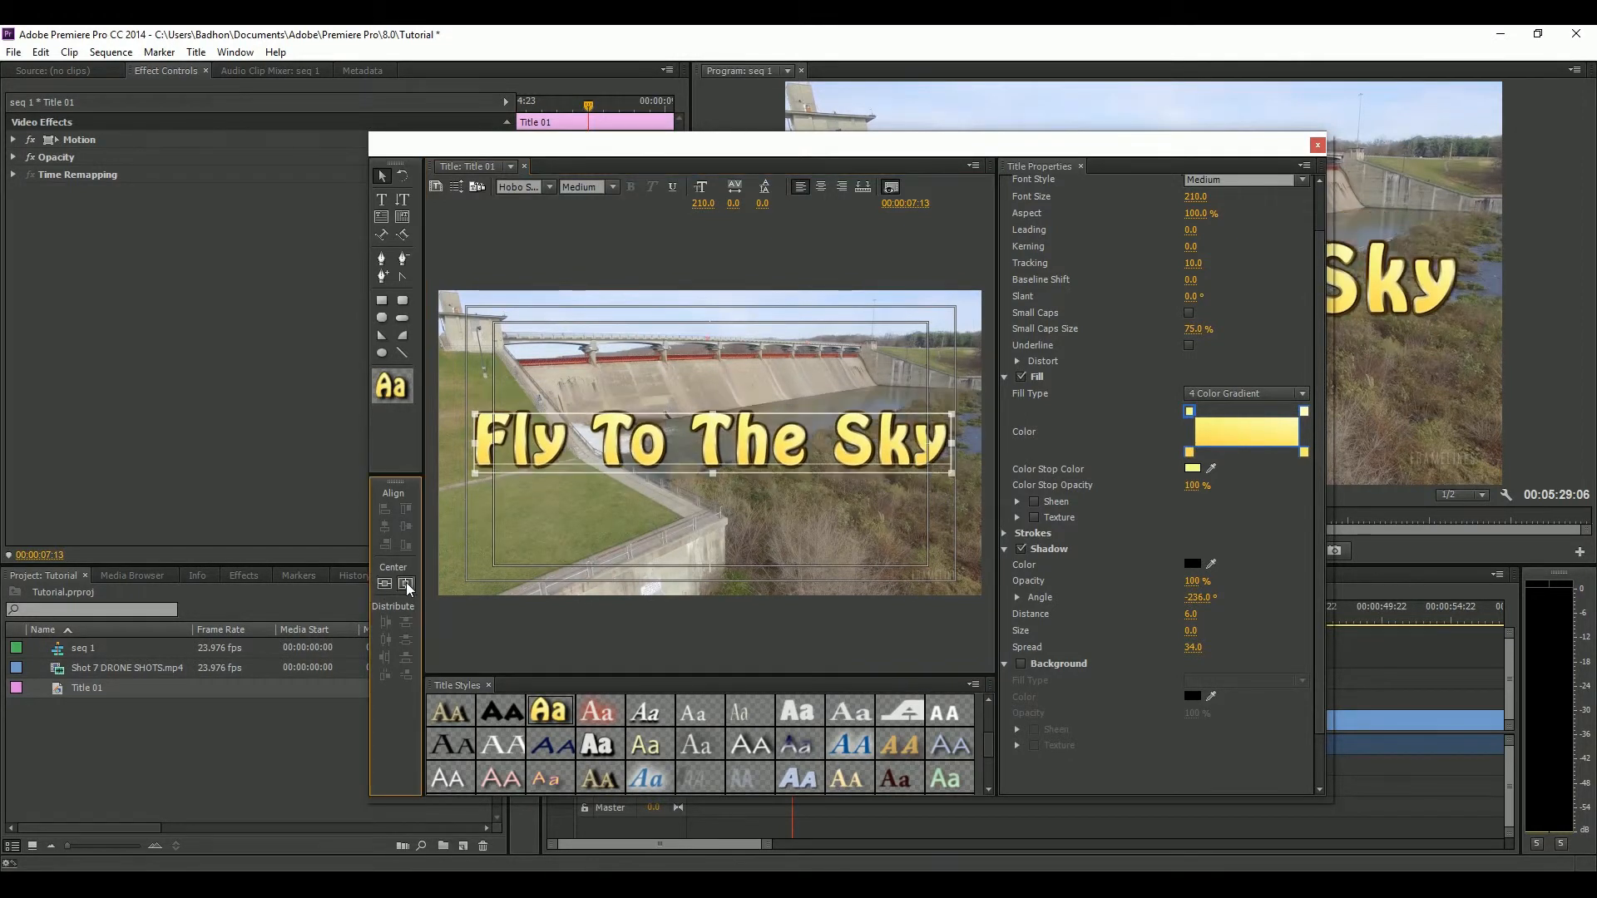
left_click(406, 585)
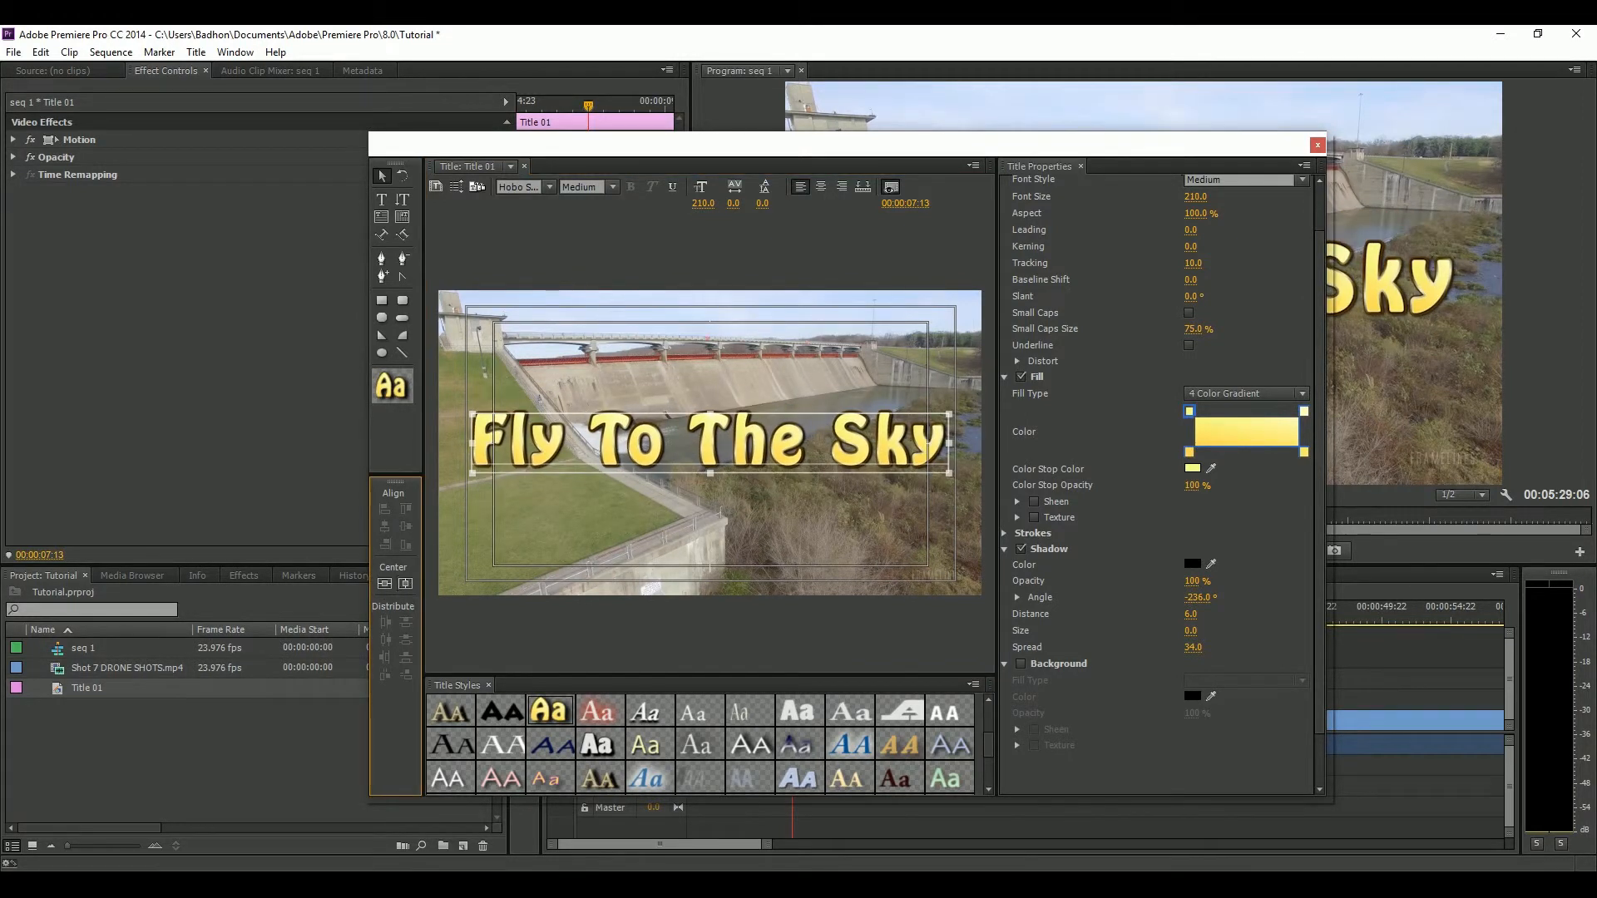
left_click(1318, 146)
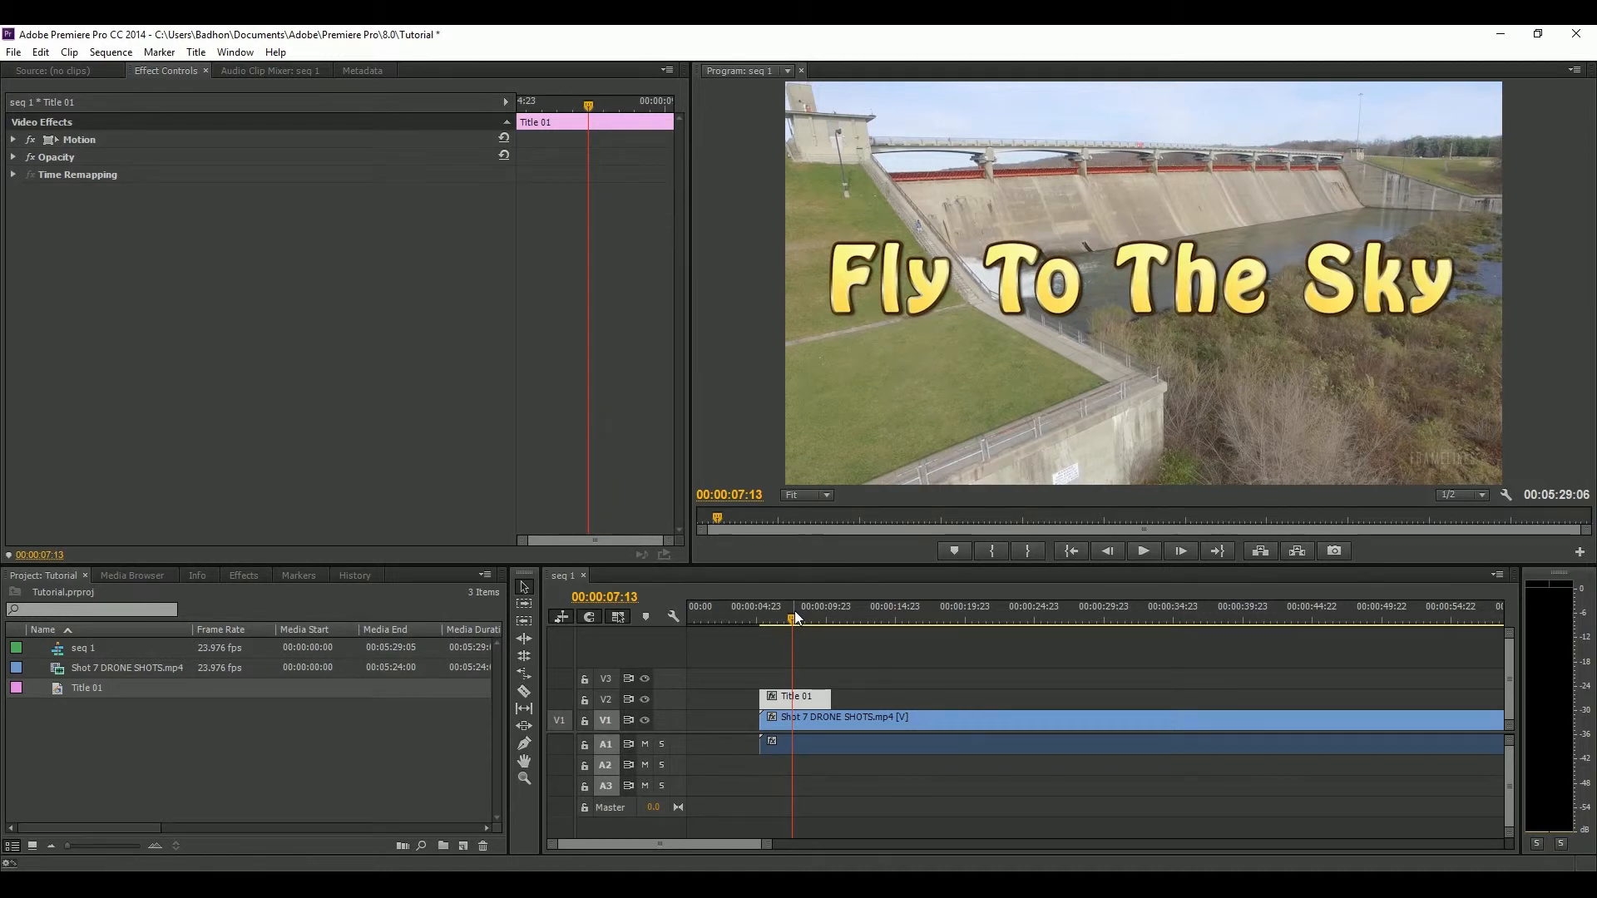
Move the Title 01 clip to the start of track V1, before the drone clip, and preview it at 00:00:02:15
left_click_drag(771, 700, 699, 721)
left_click(709, 617)
left_click_drag(708, 617, 724, 622)
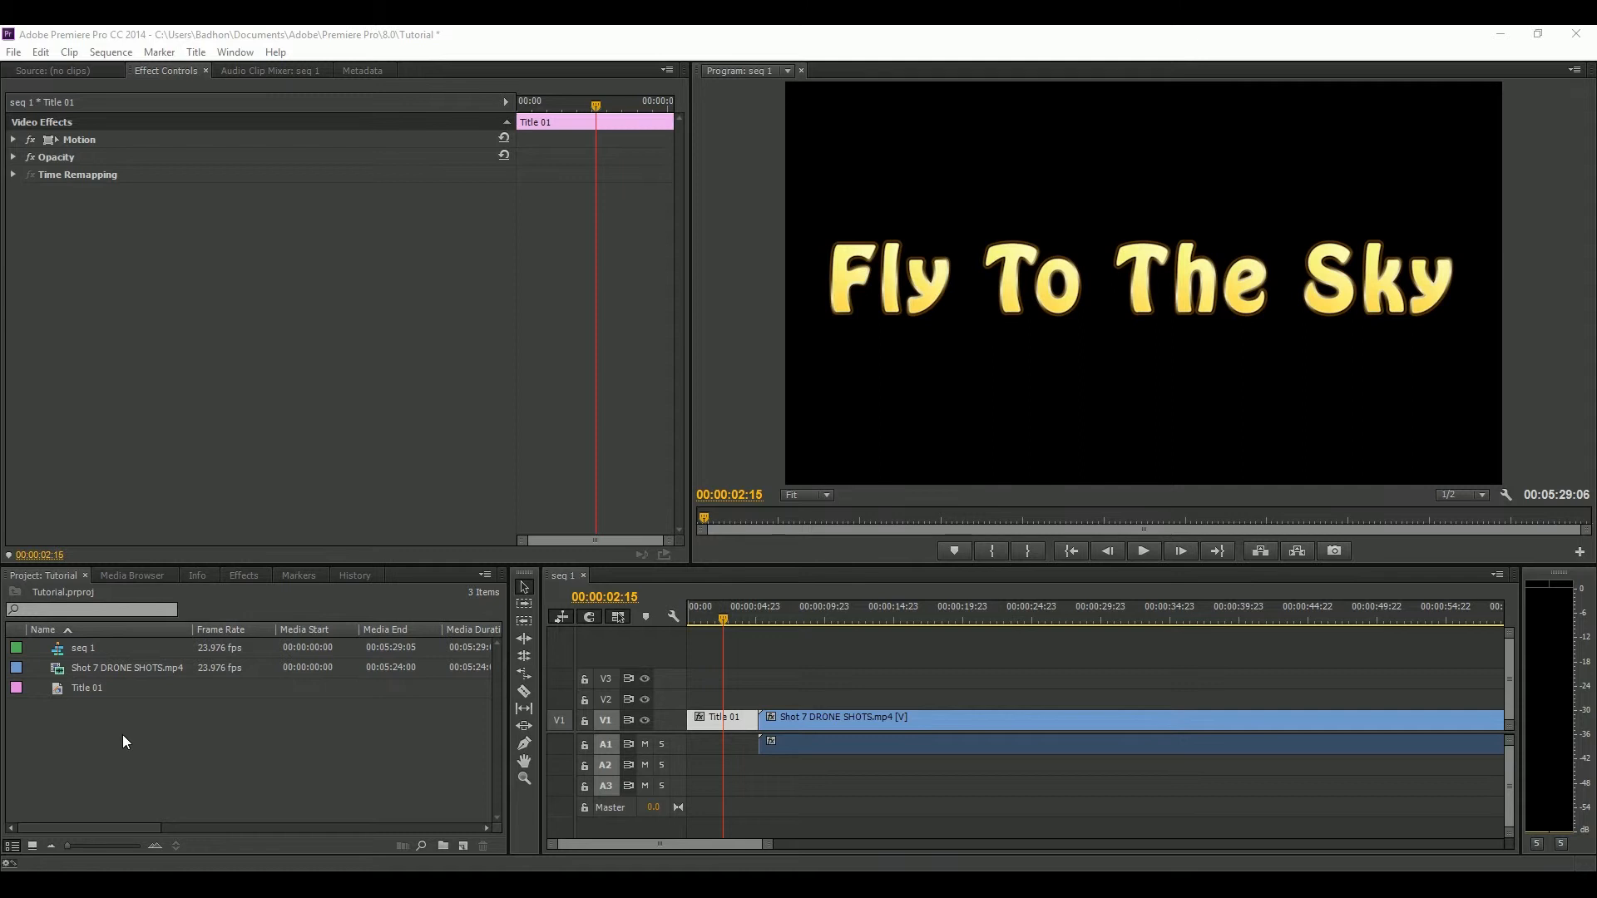
Place the playhead past the end of the drone clip and create a new 1920 x 1080 title with the default settings
left_click_drag(767, 844, 1298, 857)
left_click(1164, 613)
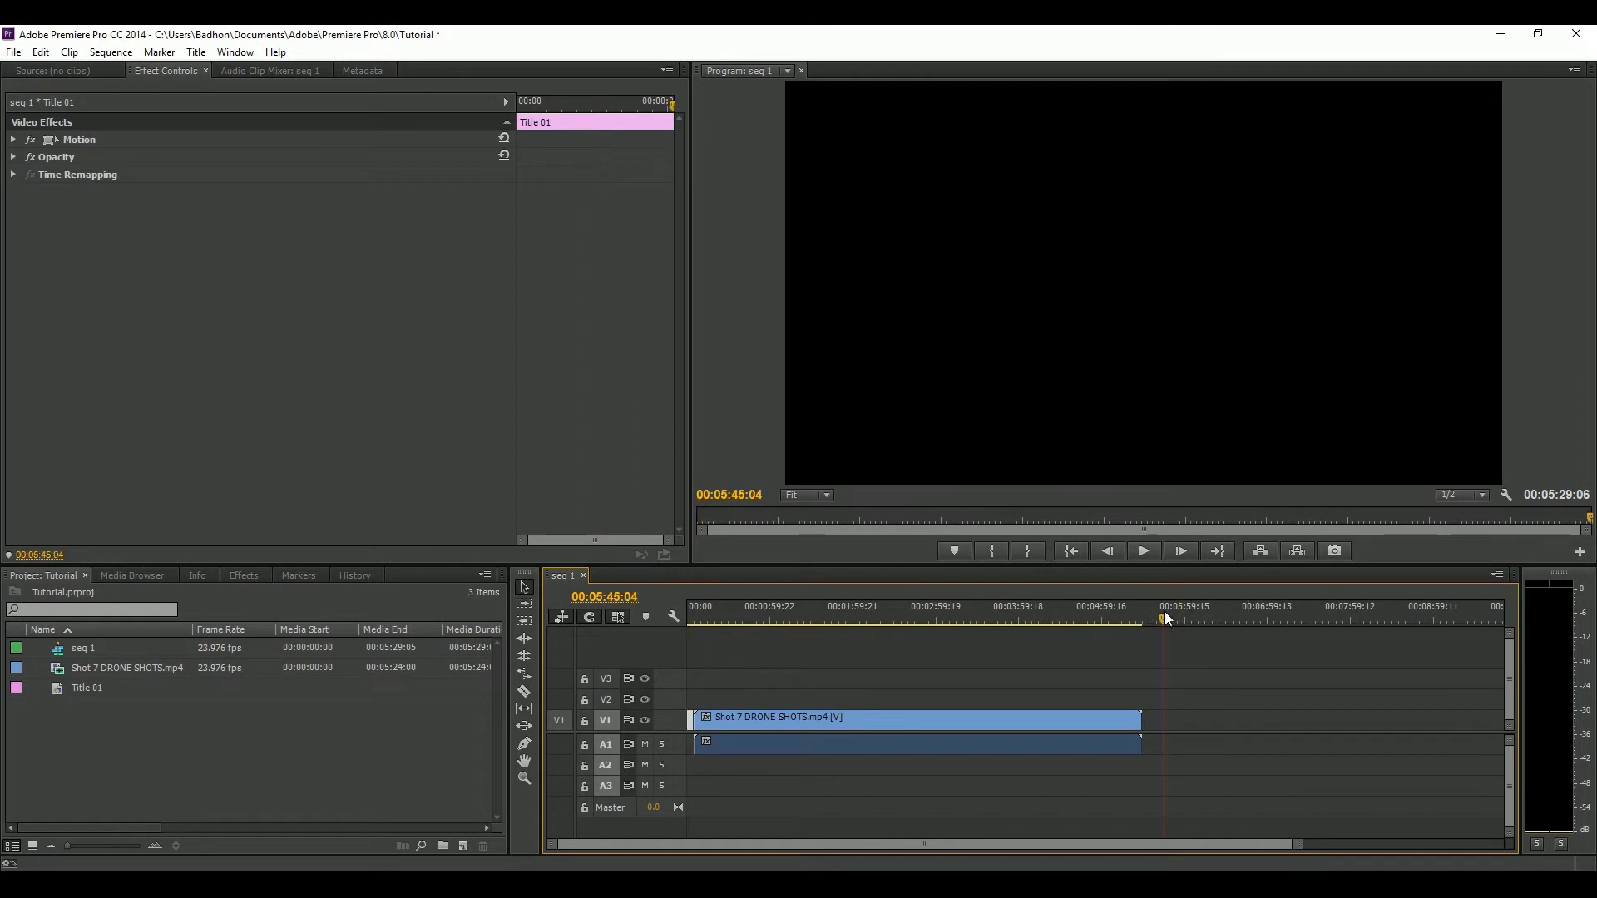
left_click(463, 845)
left_click(499, 698)
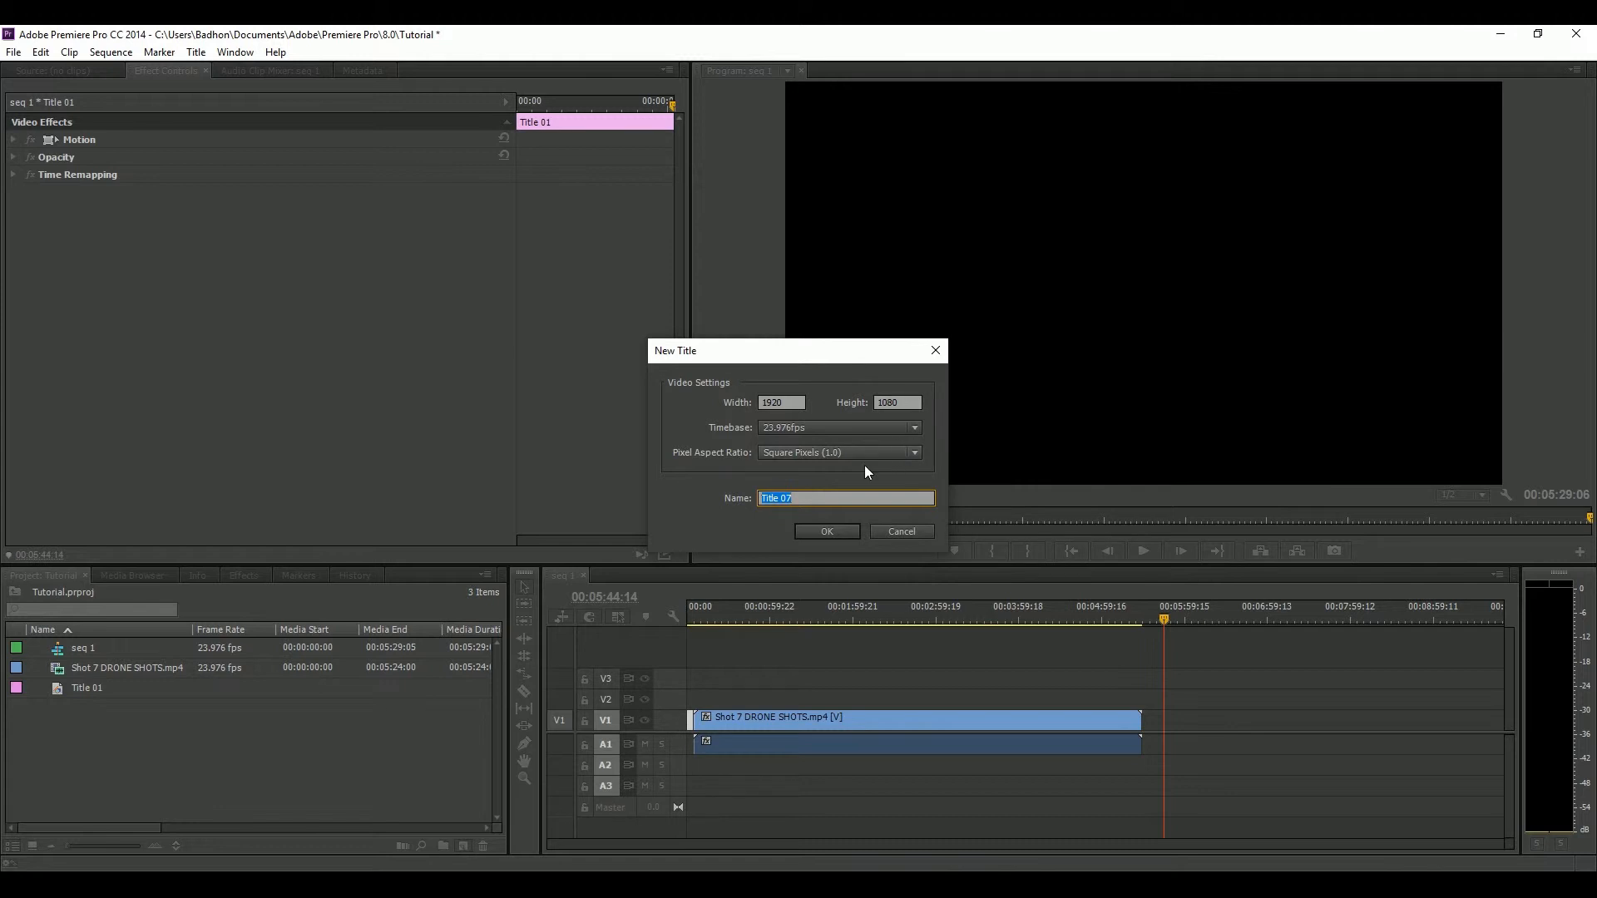
left_click(829, 531)
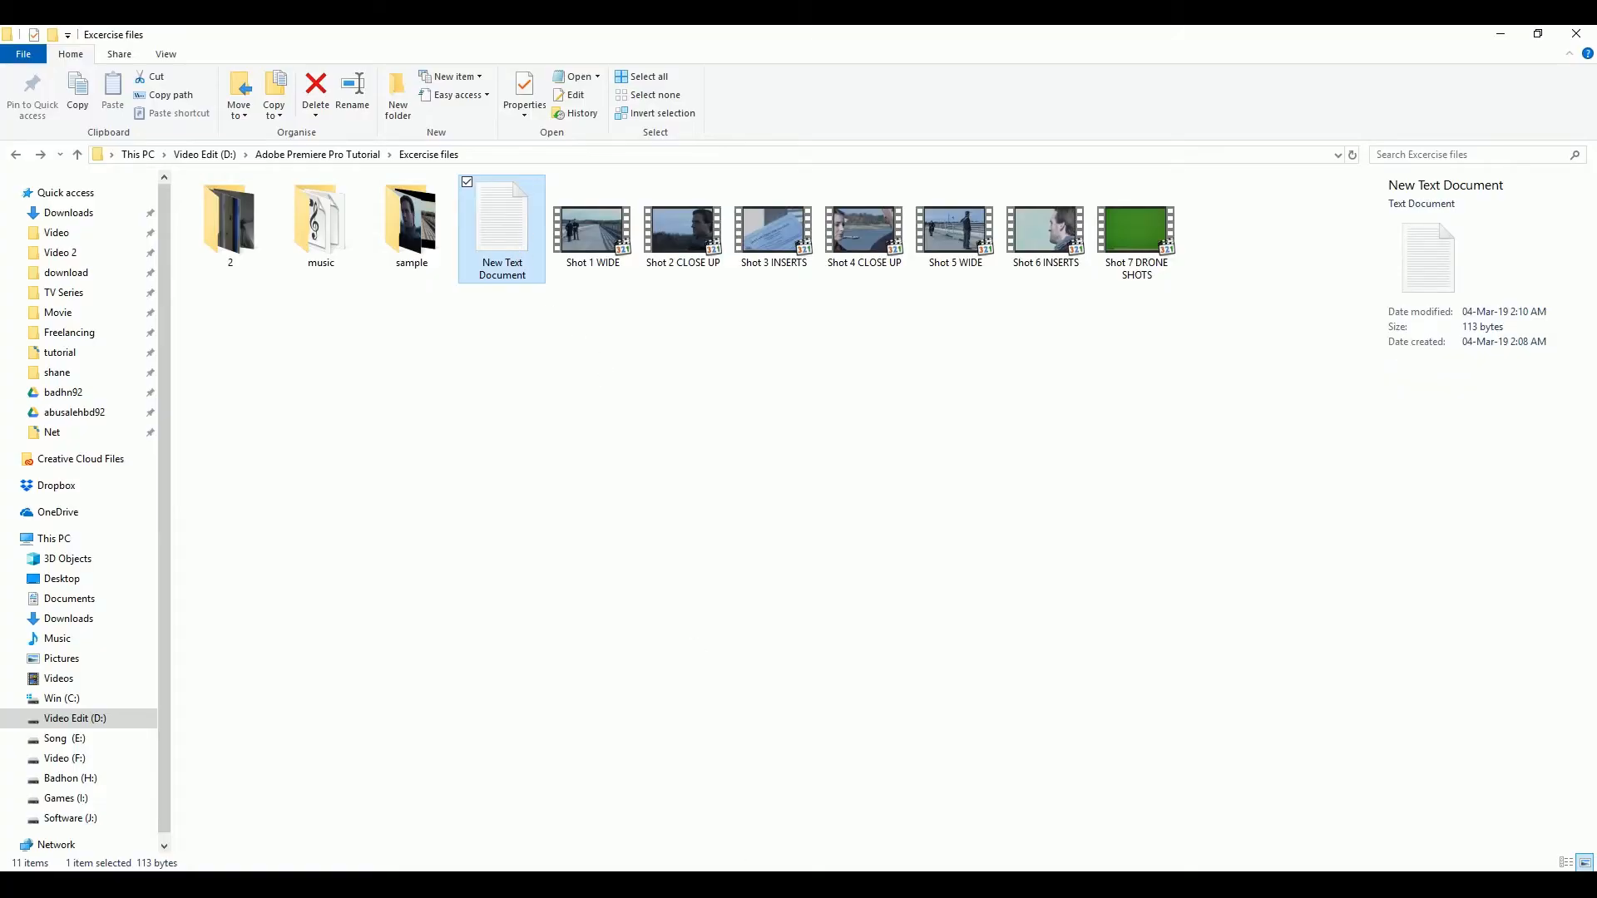
Copy the whole credits list from New Text Document in Notepad and paste it as text into the new Premiere Pro title
double_click(515, 249)
left_click_drag(824, 593, 732, 318)
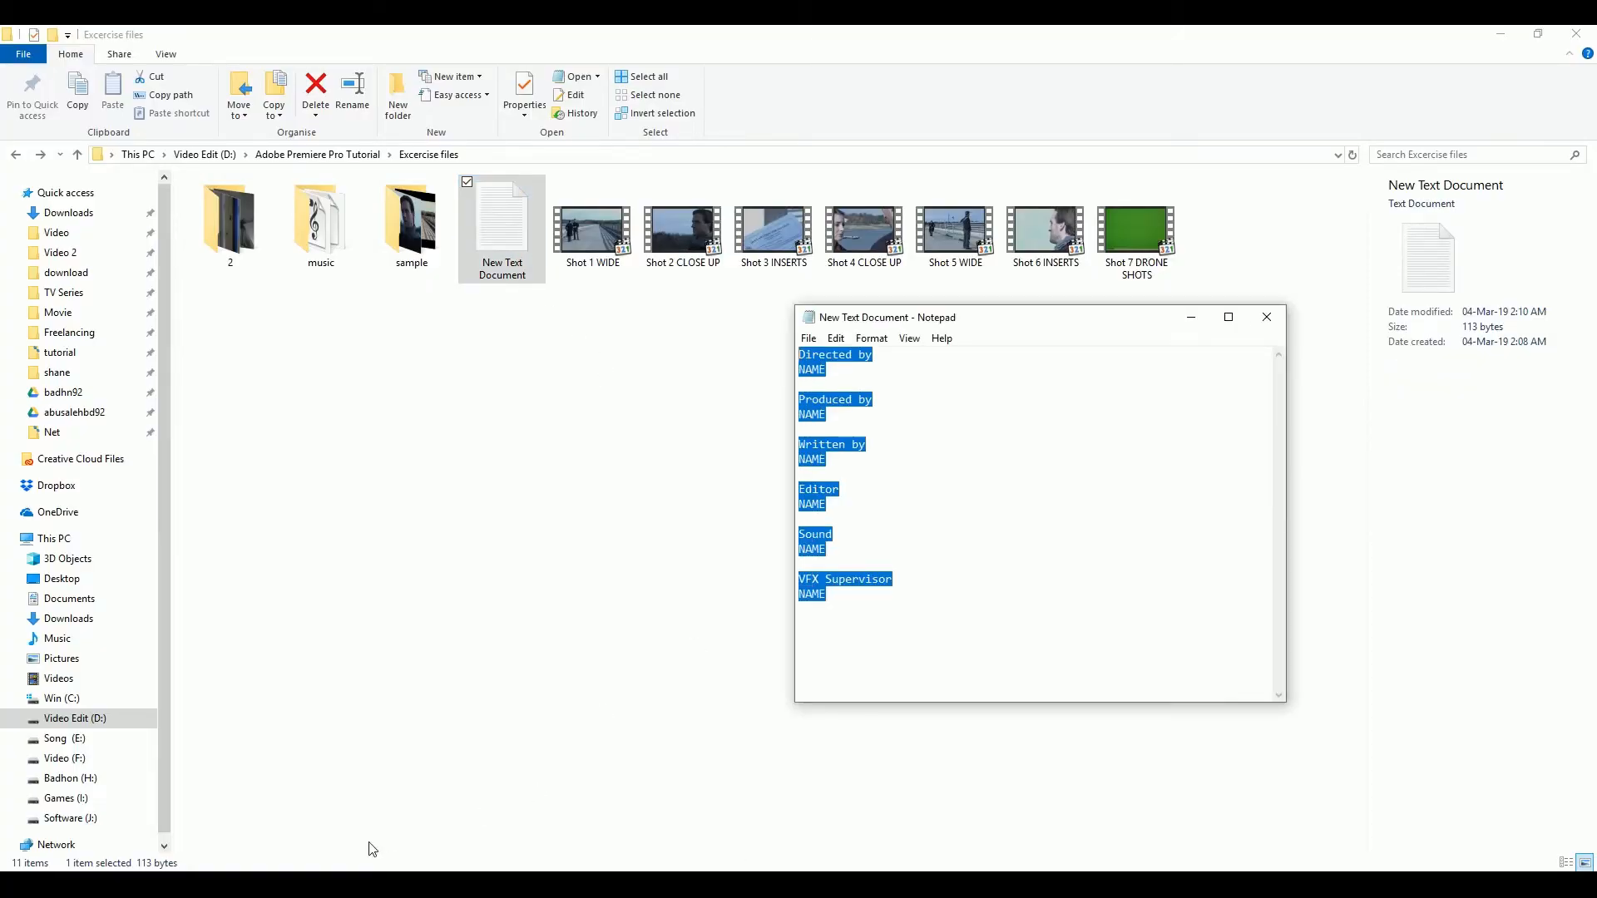
left_click(270, 873)
left_click(382, 201)
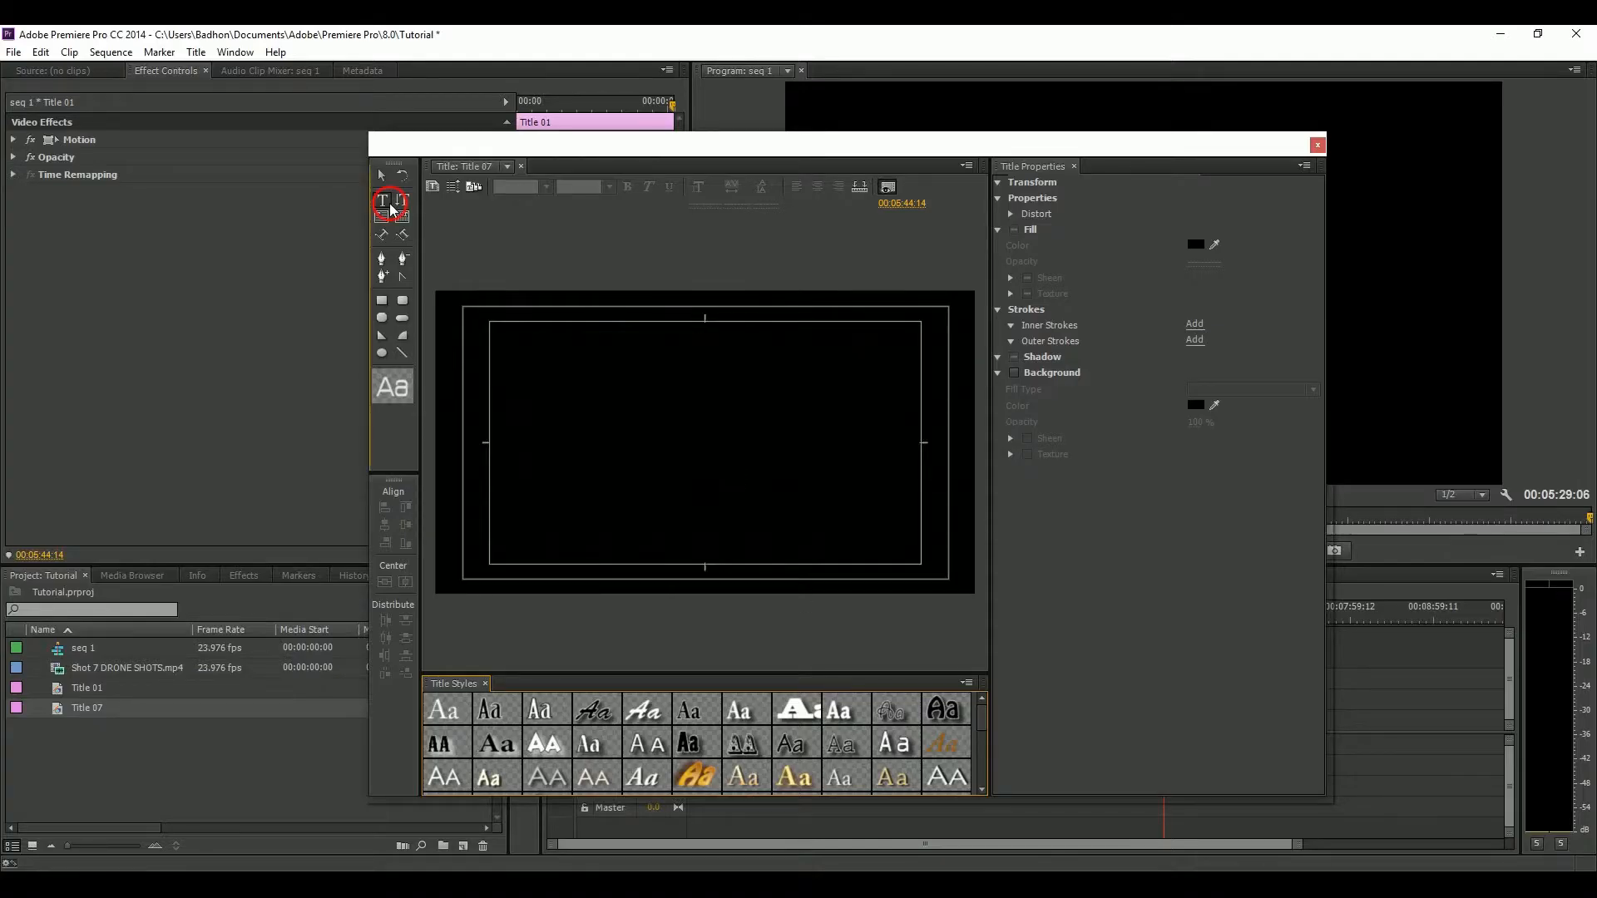
left_click(587, 408)
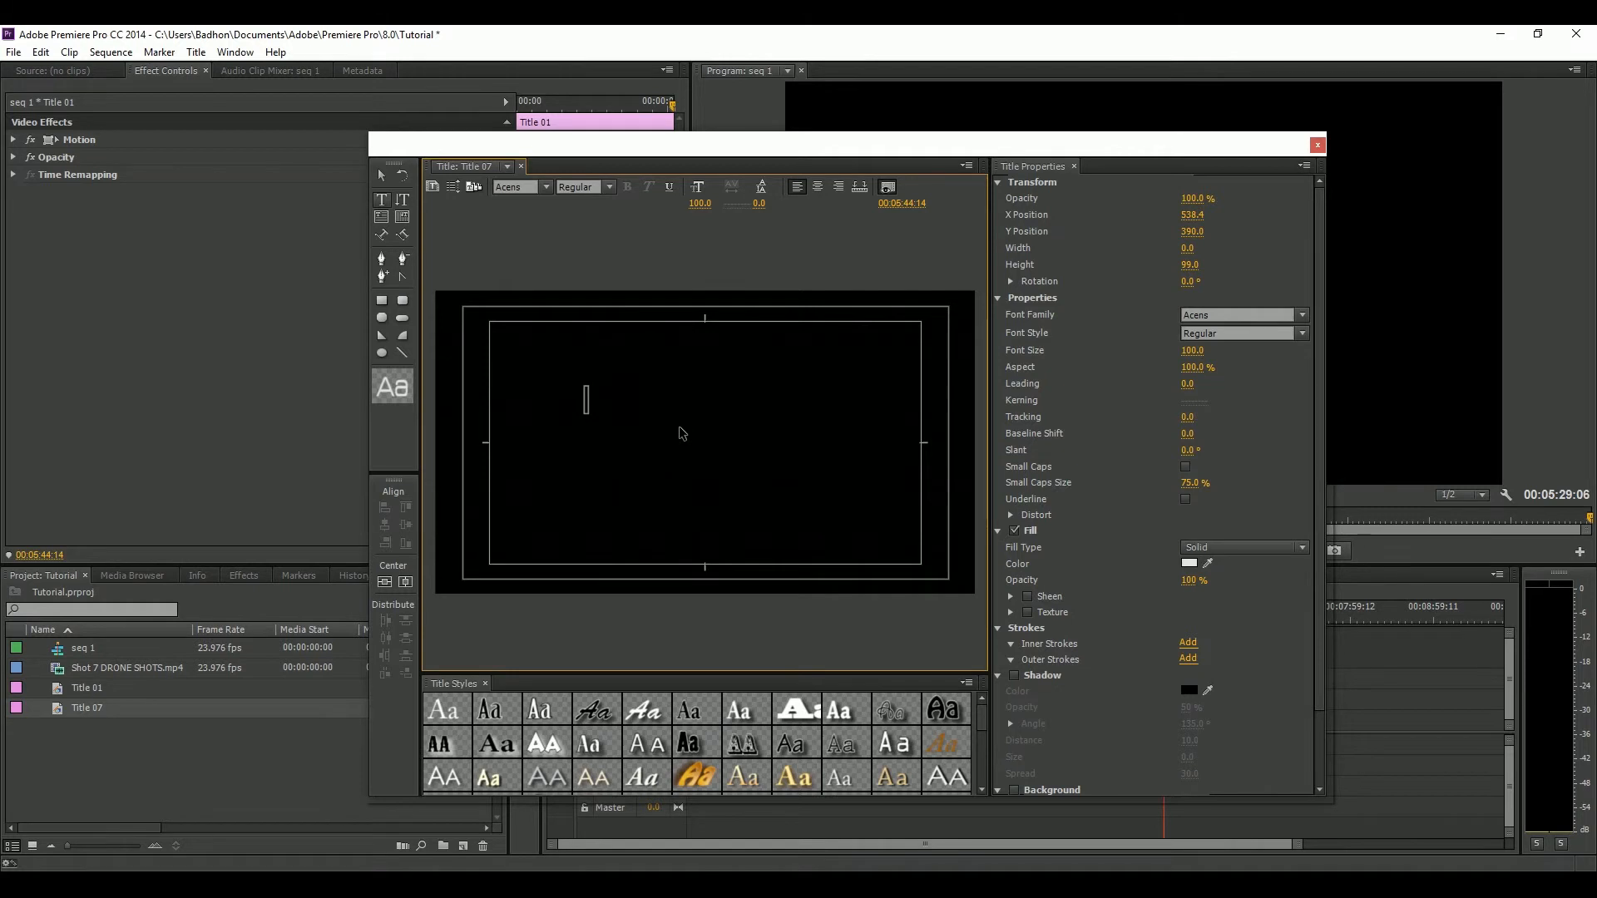
key("ctrl+v")
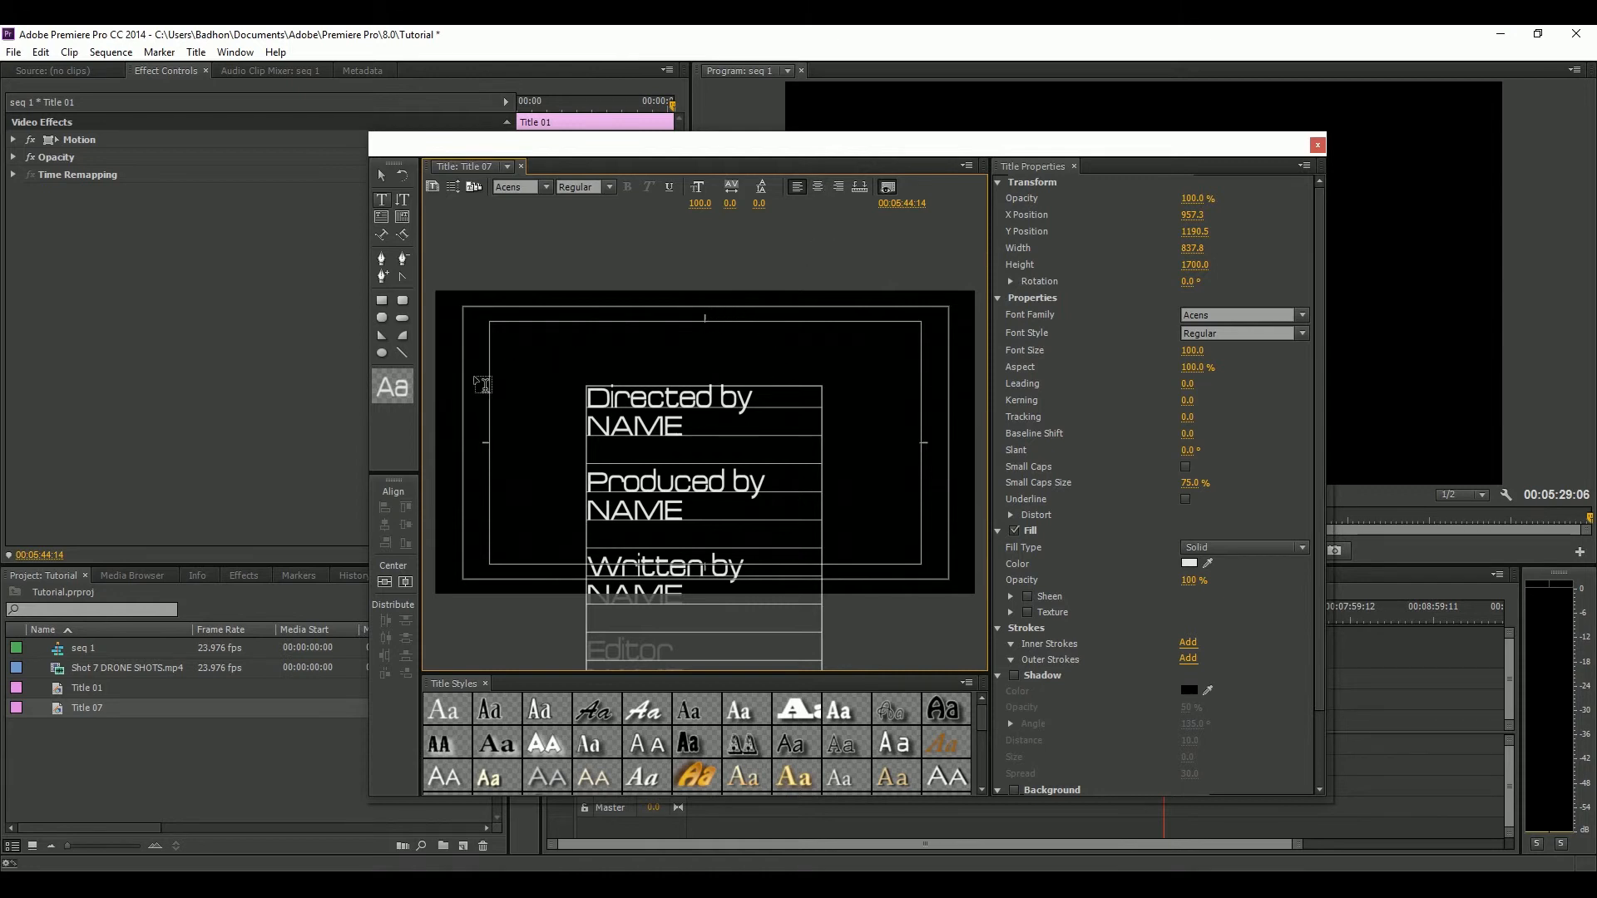
Centre-align the credits text and centre its block vertically and horizontally in the frame
left_click(385, 177)
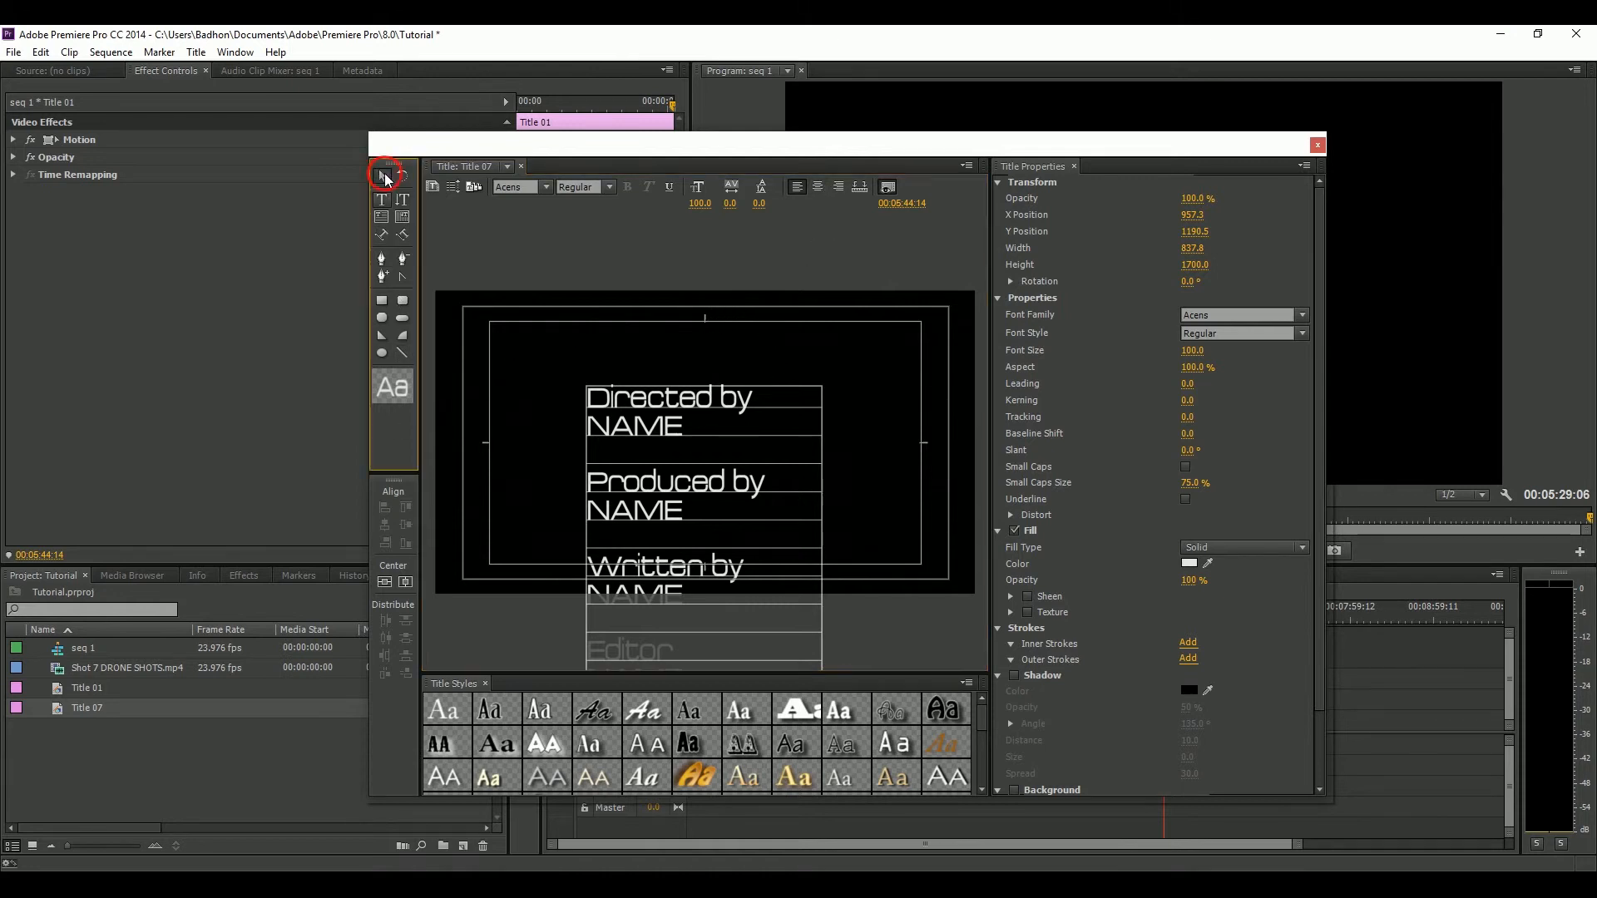
left_click(818, 188)
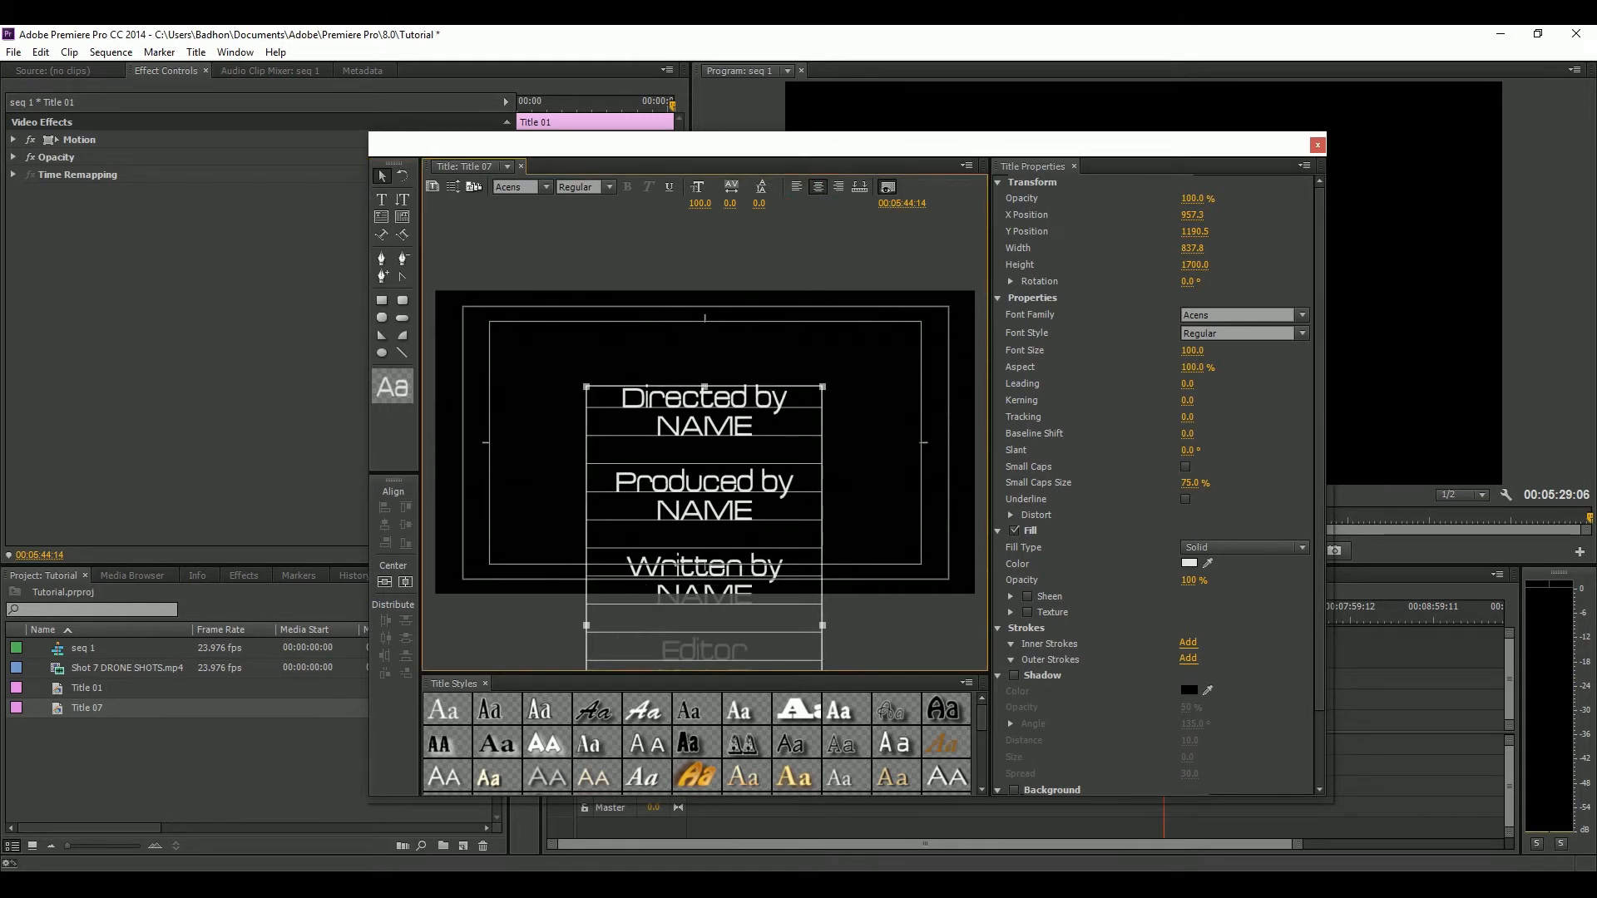
left_click(402, 583)
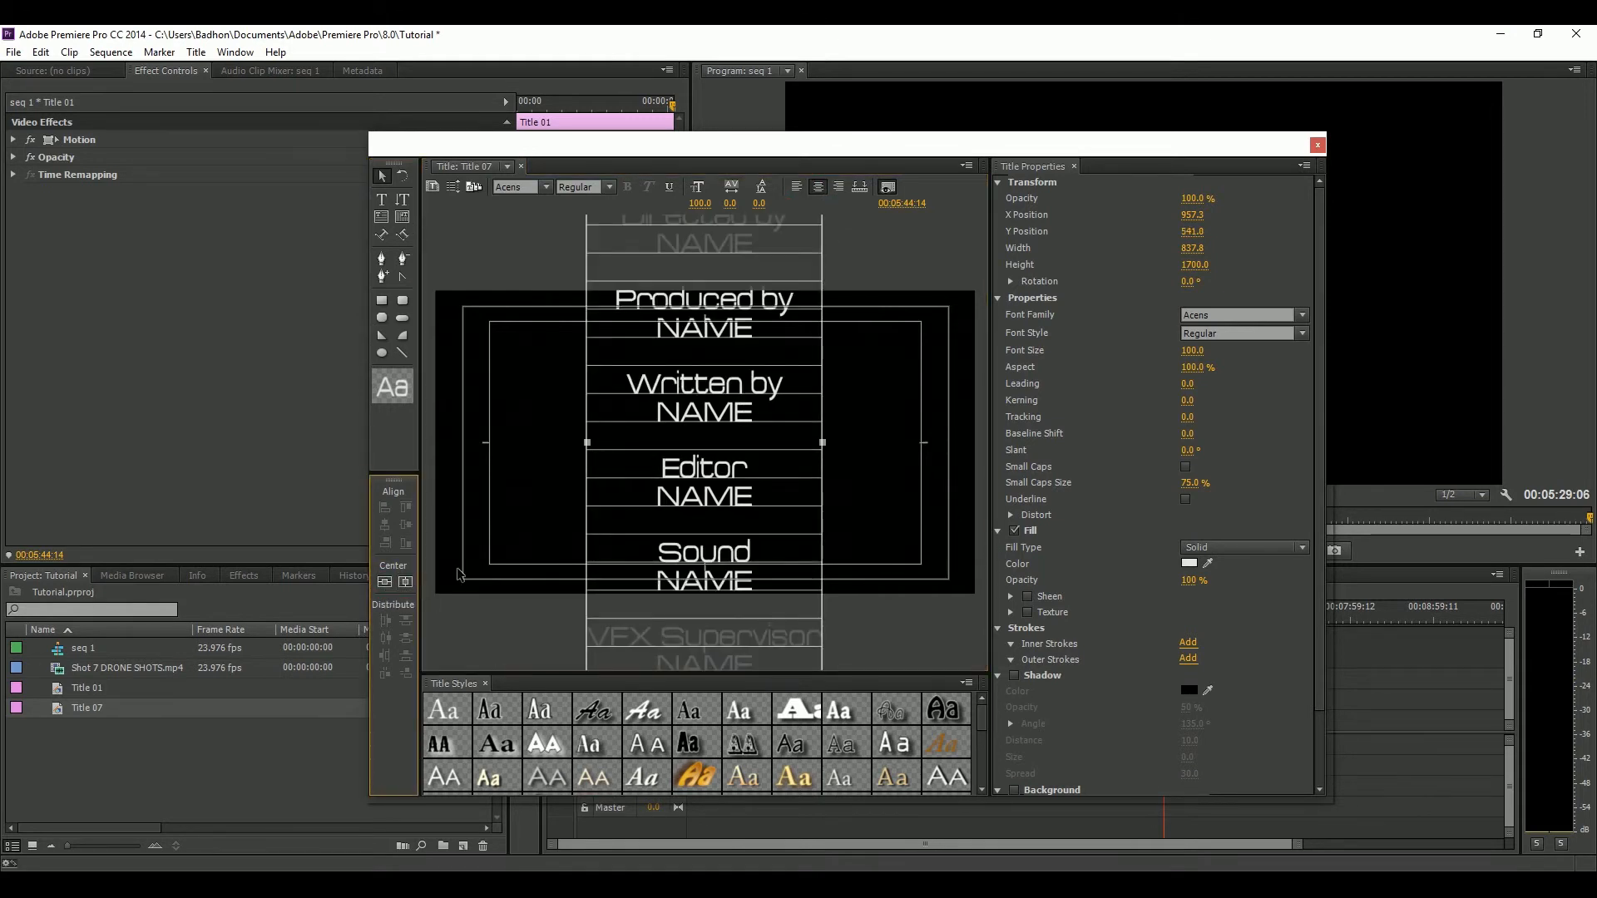
left_click(408, 584)
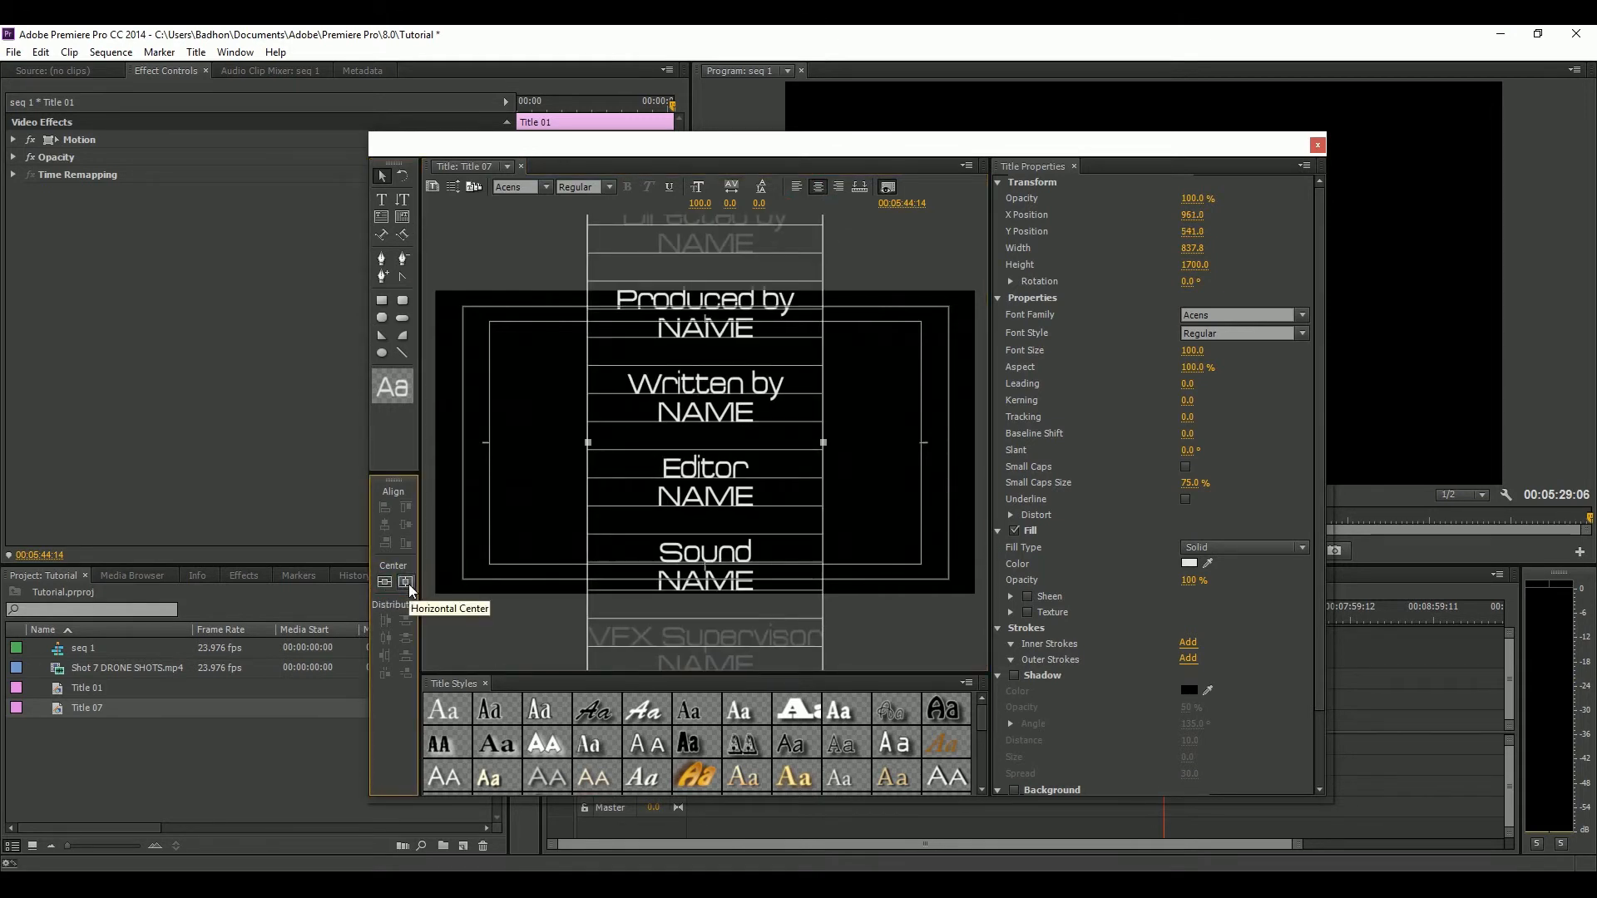
Change the credits font to Agency FB and move the text block down until "Directed by" is inside the frame
left_click(545, 188)
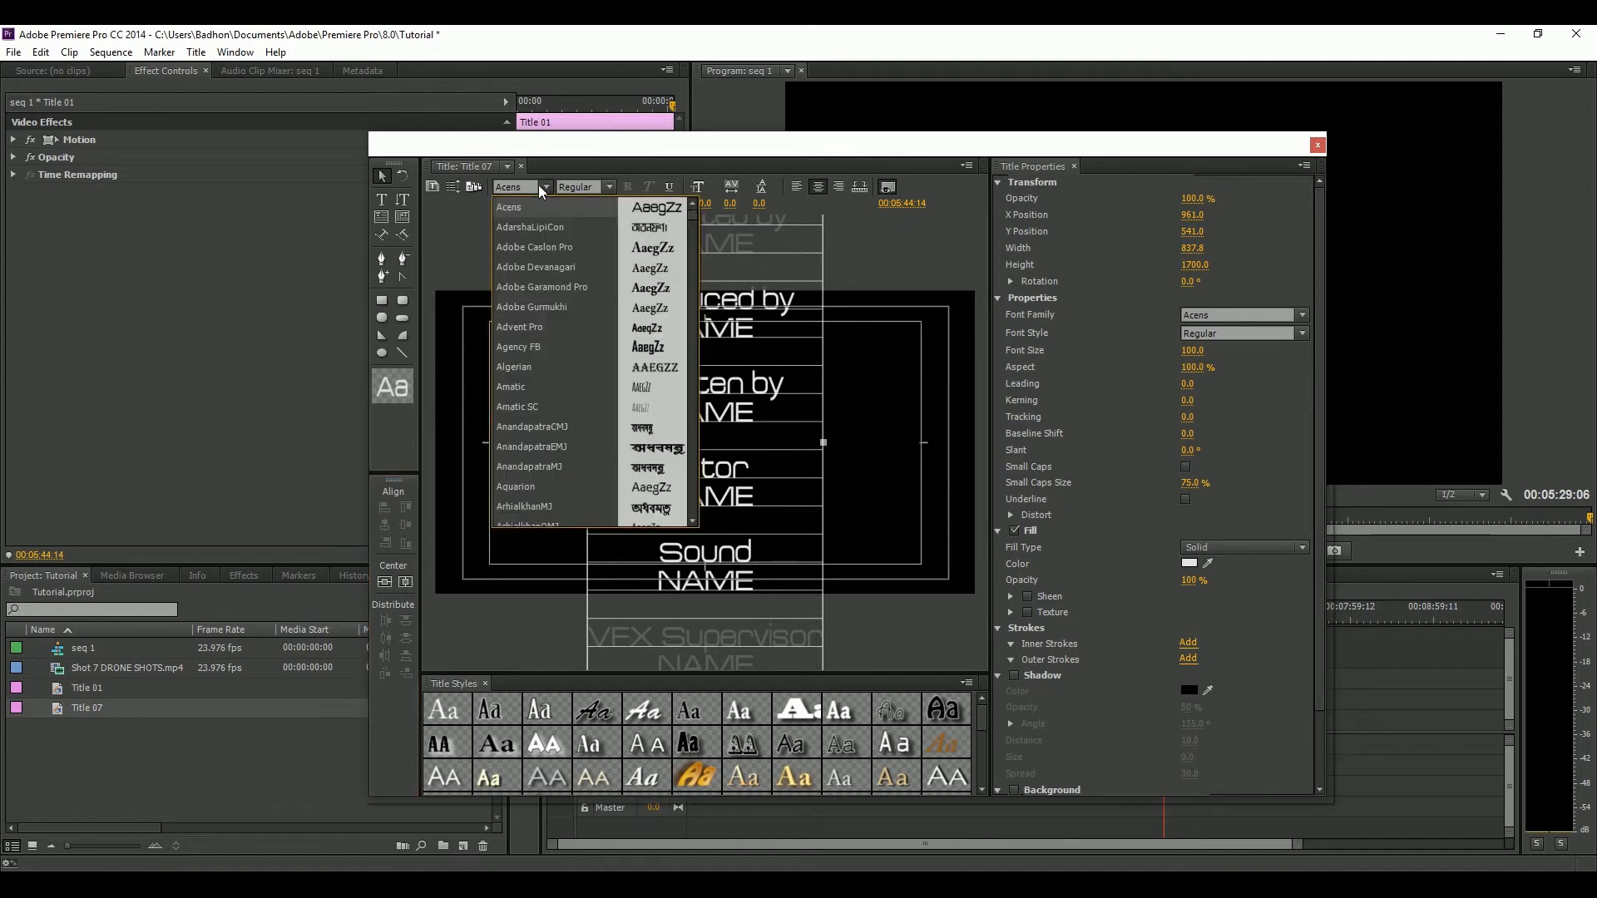
left_click(524, 347)
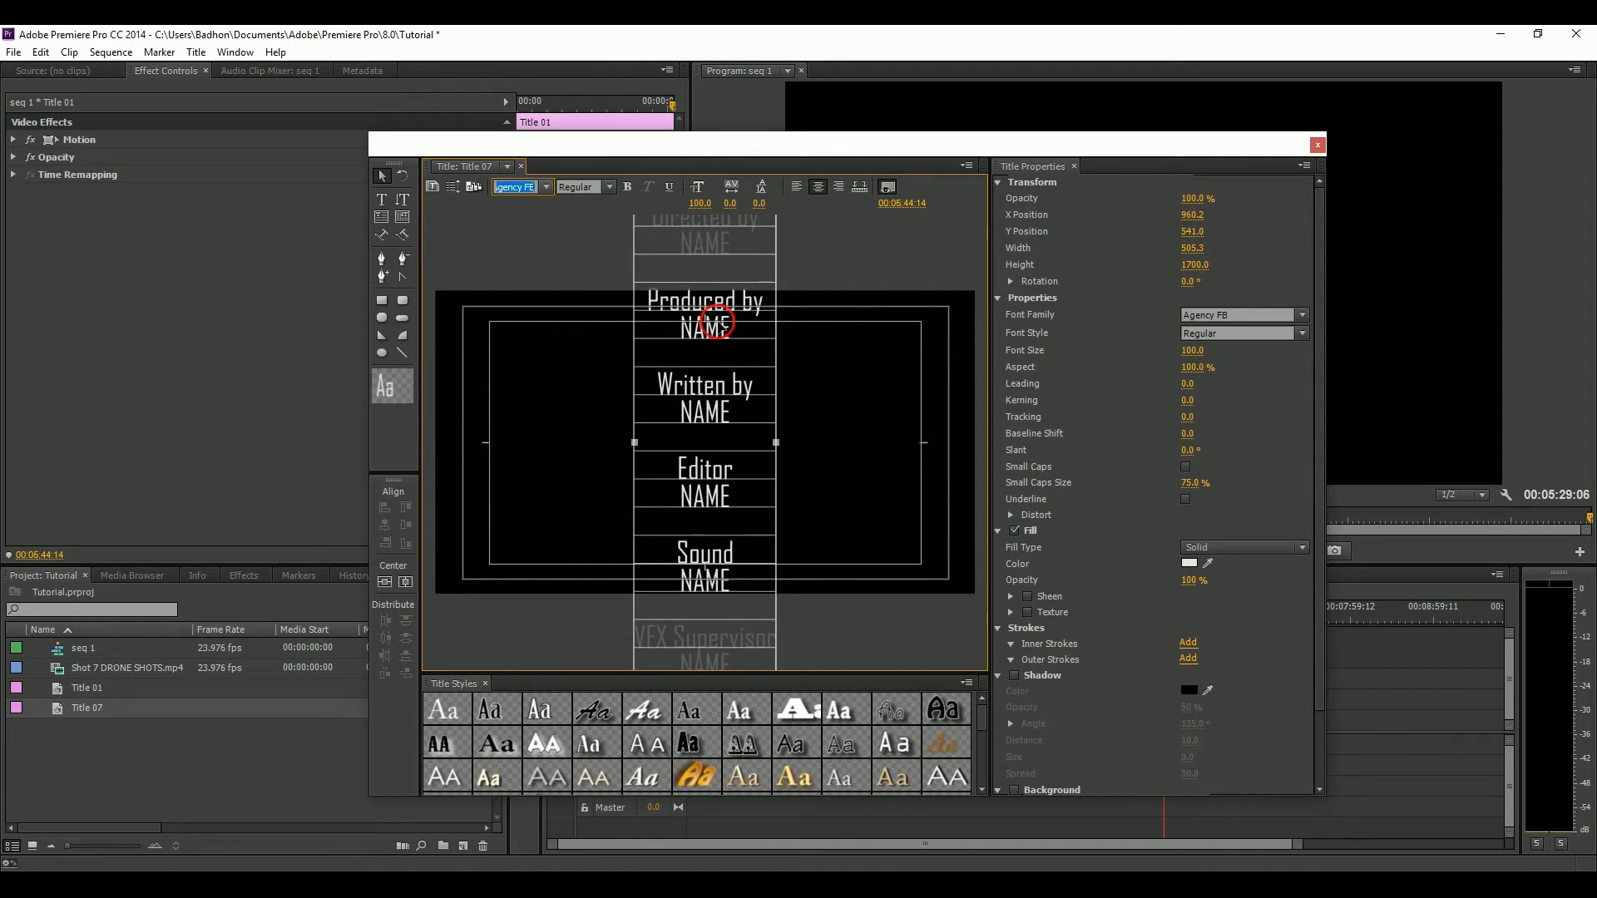
left_click_drag(714, 308, 715, 449)
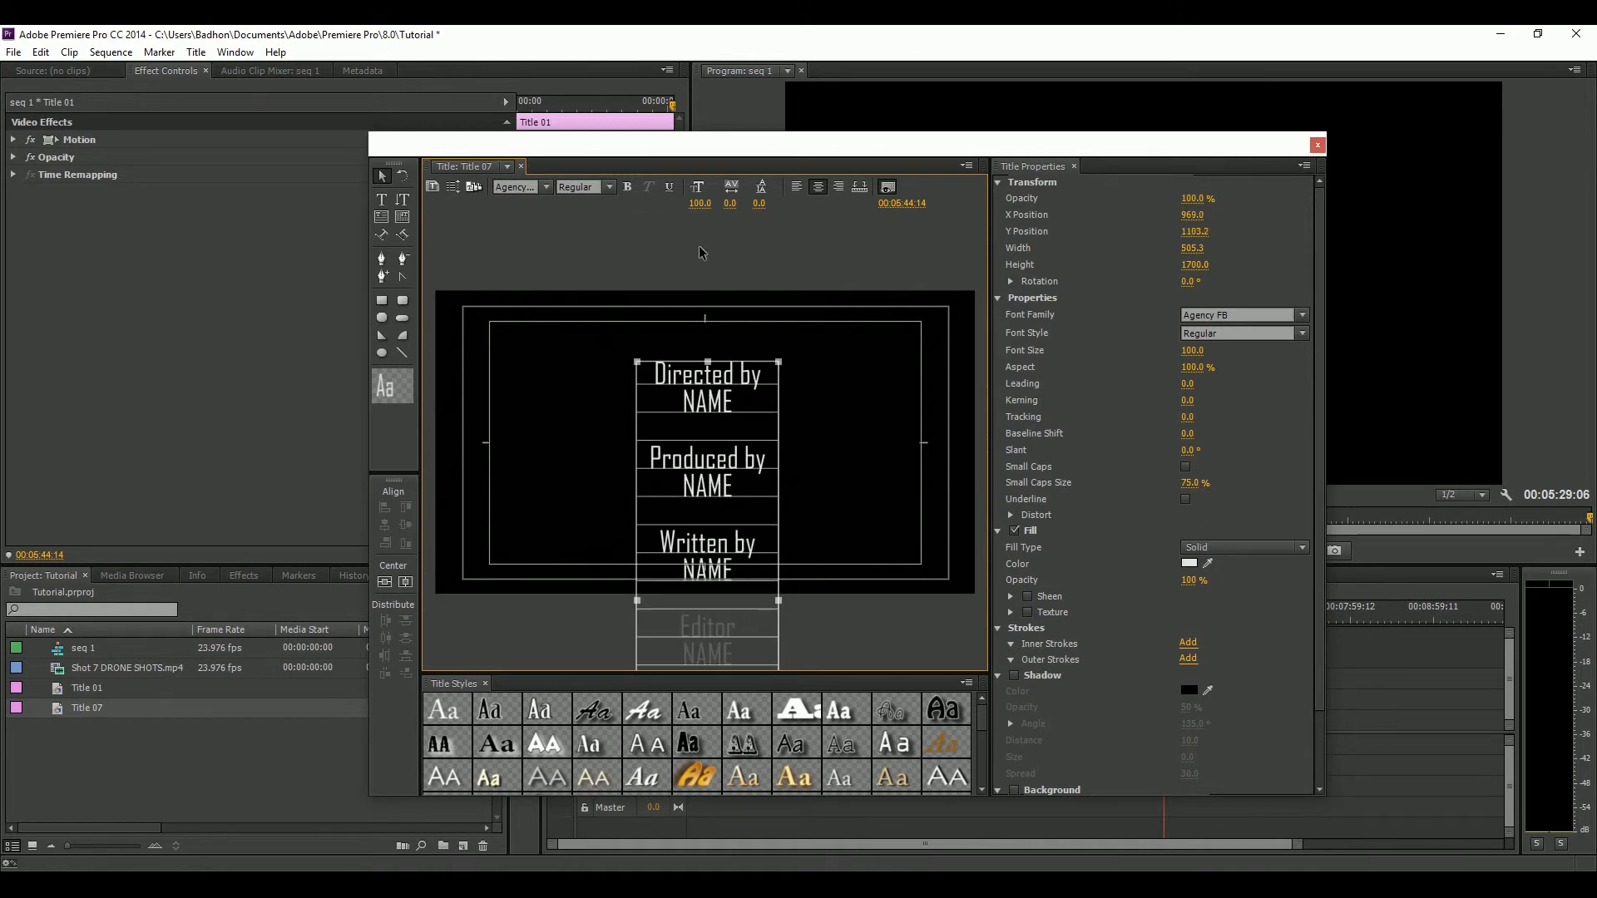
Try a font size of 70 on the "Directed by" line and set it to 80
left_click(383, 201)
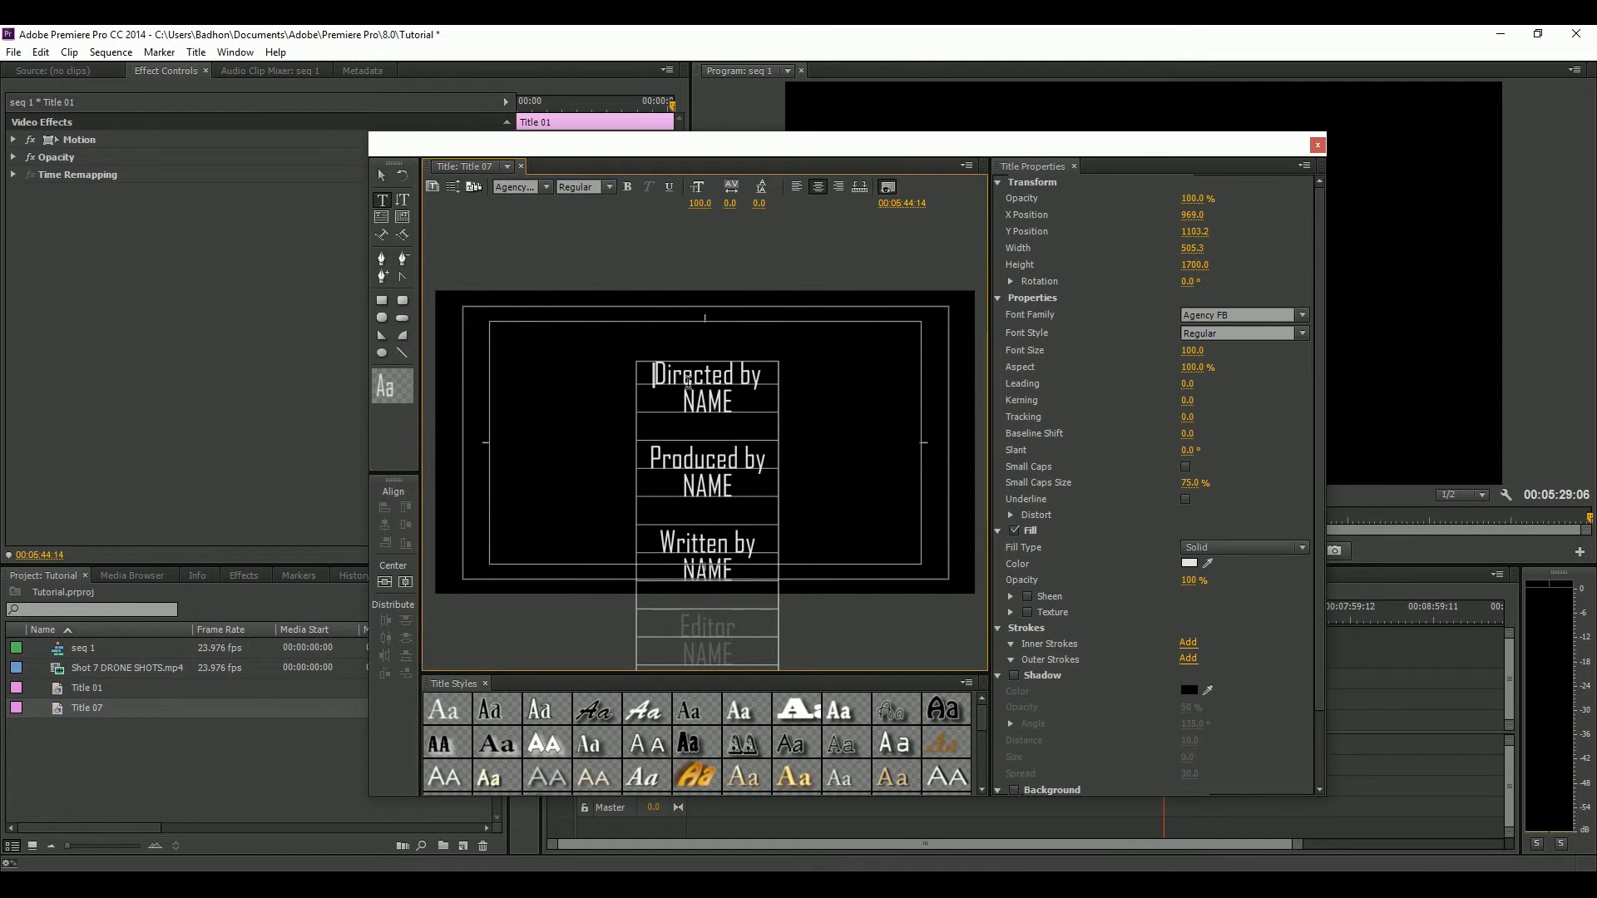
double_click(717, 381)
left_click(707, 408)
left_click(658, 387)
left_click(756, 383, "shift")
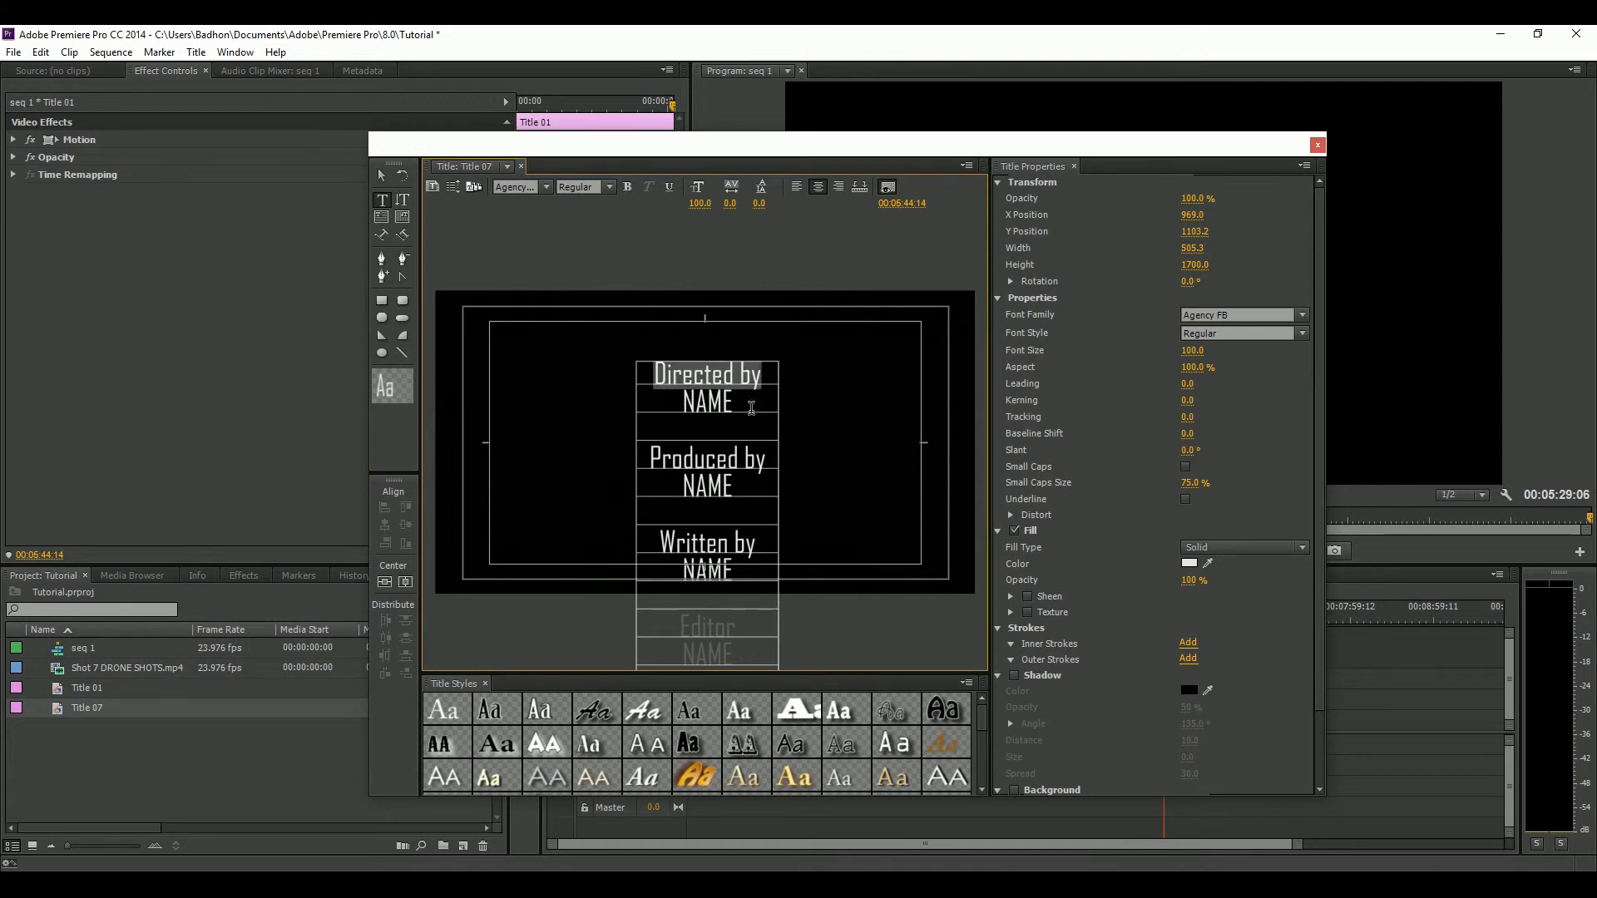
left_click(704, 203)
type("70")
key("Return")
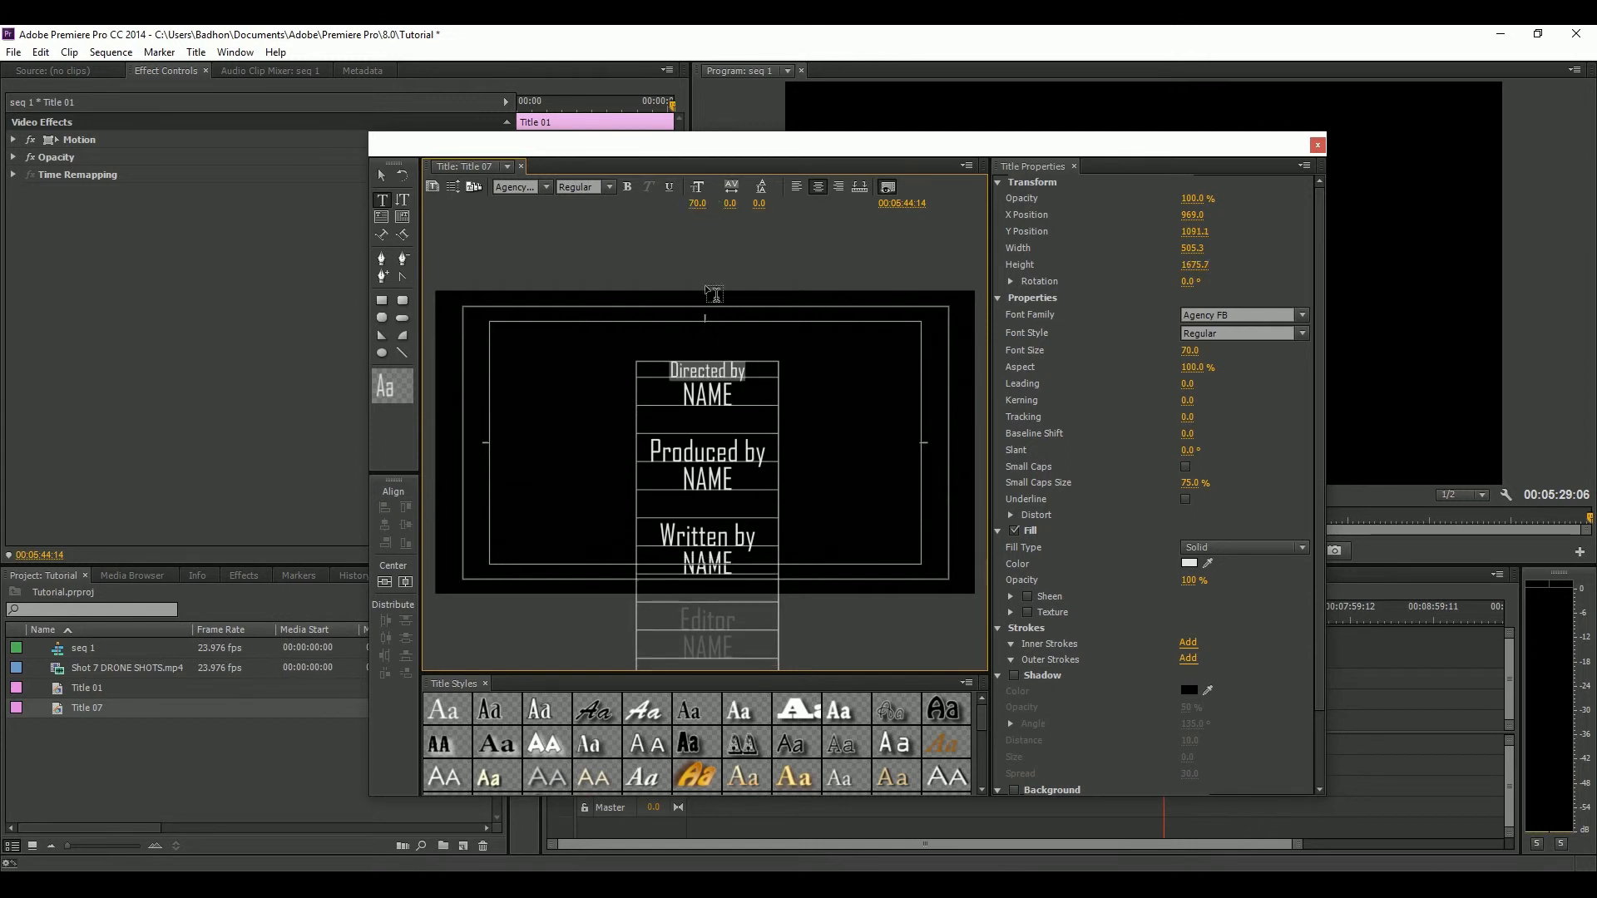
left_click_drag(697, 210, 709, 203)
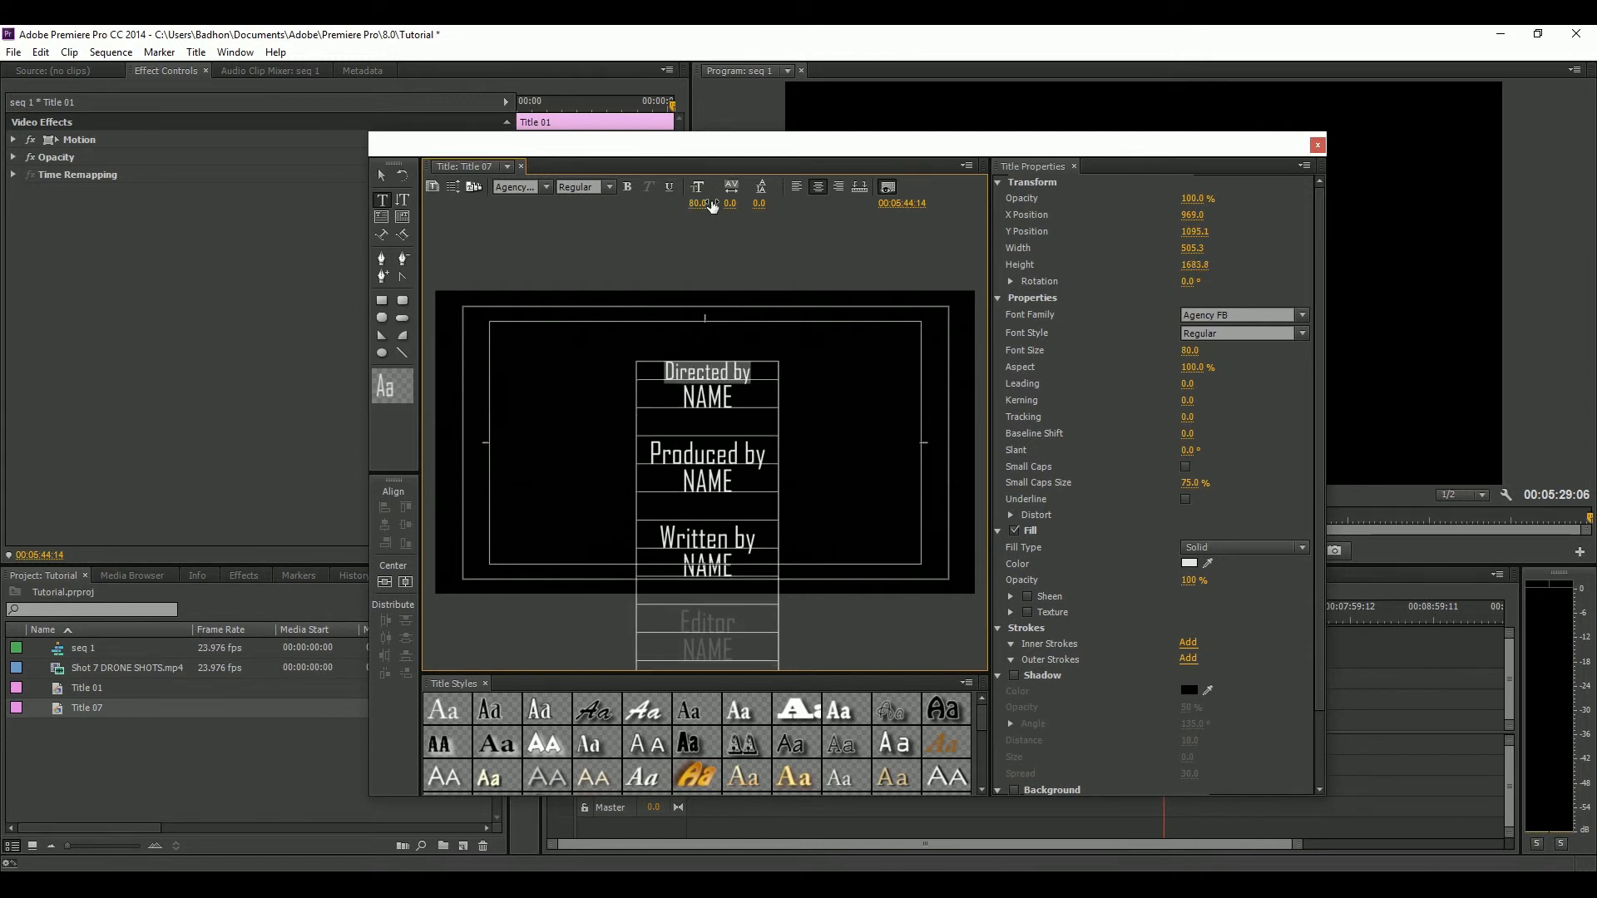
Set the font size of the "Produced by" and "Written by" lines to 80
left_click_drag(650, 457, 769, 460)
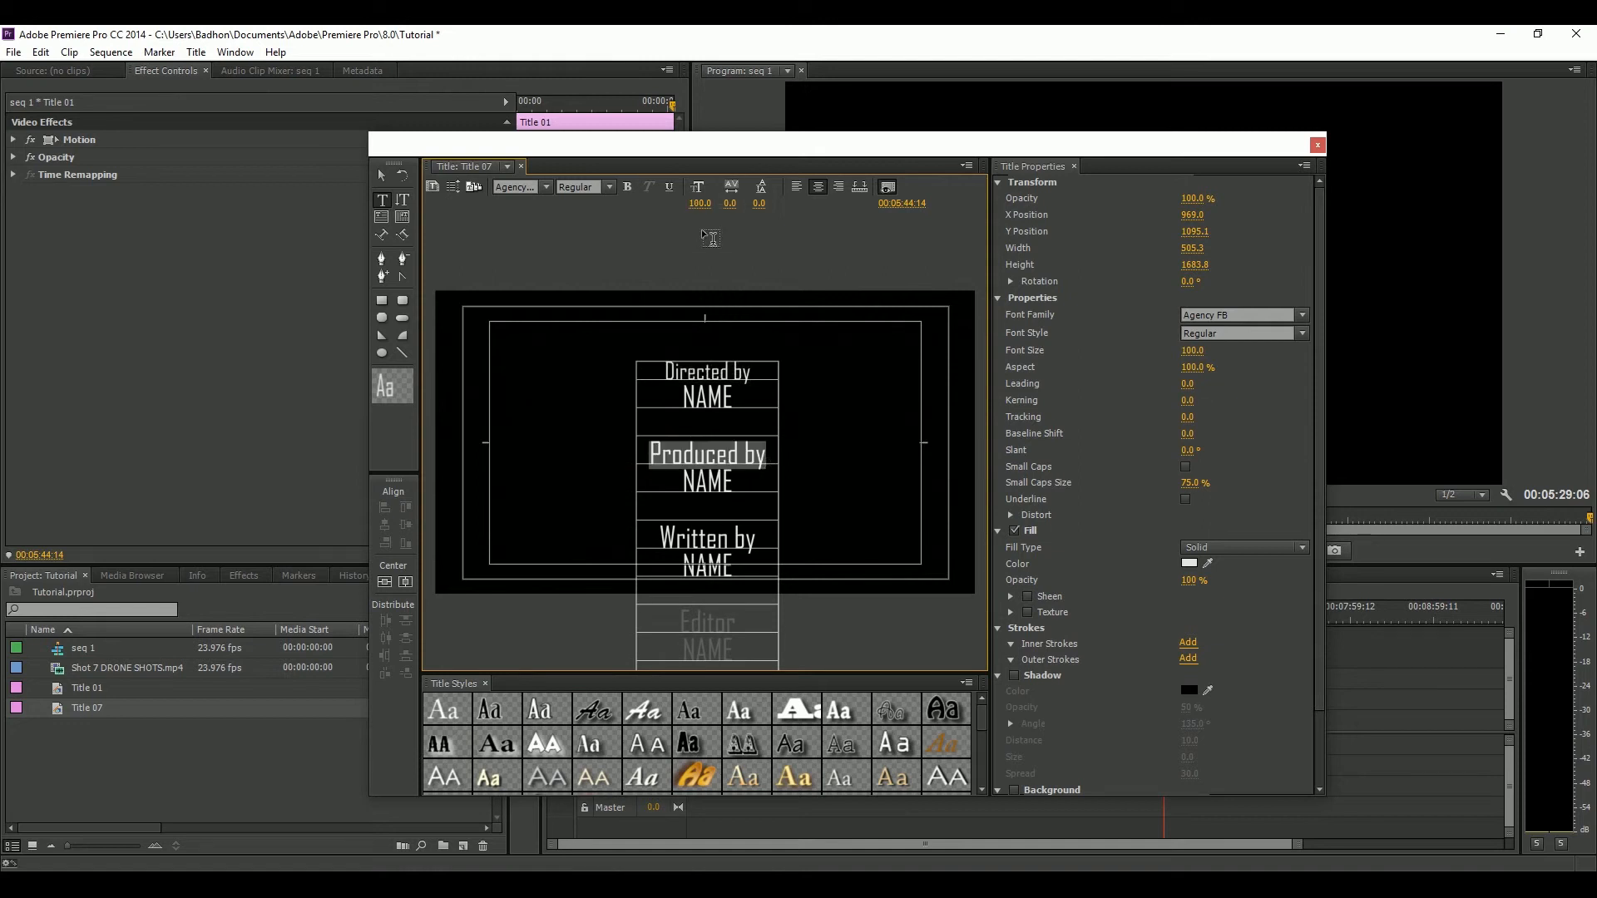
left_click(702, 204)
type("80")
key("Return")
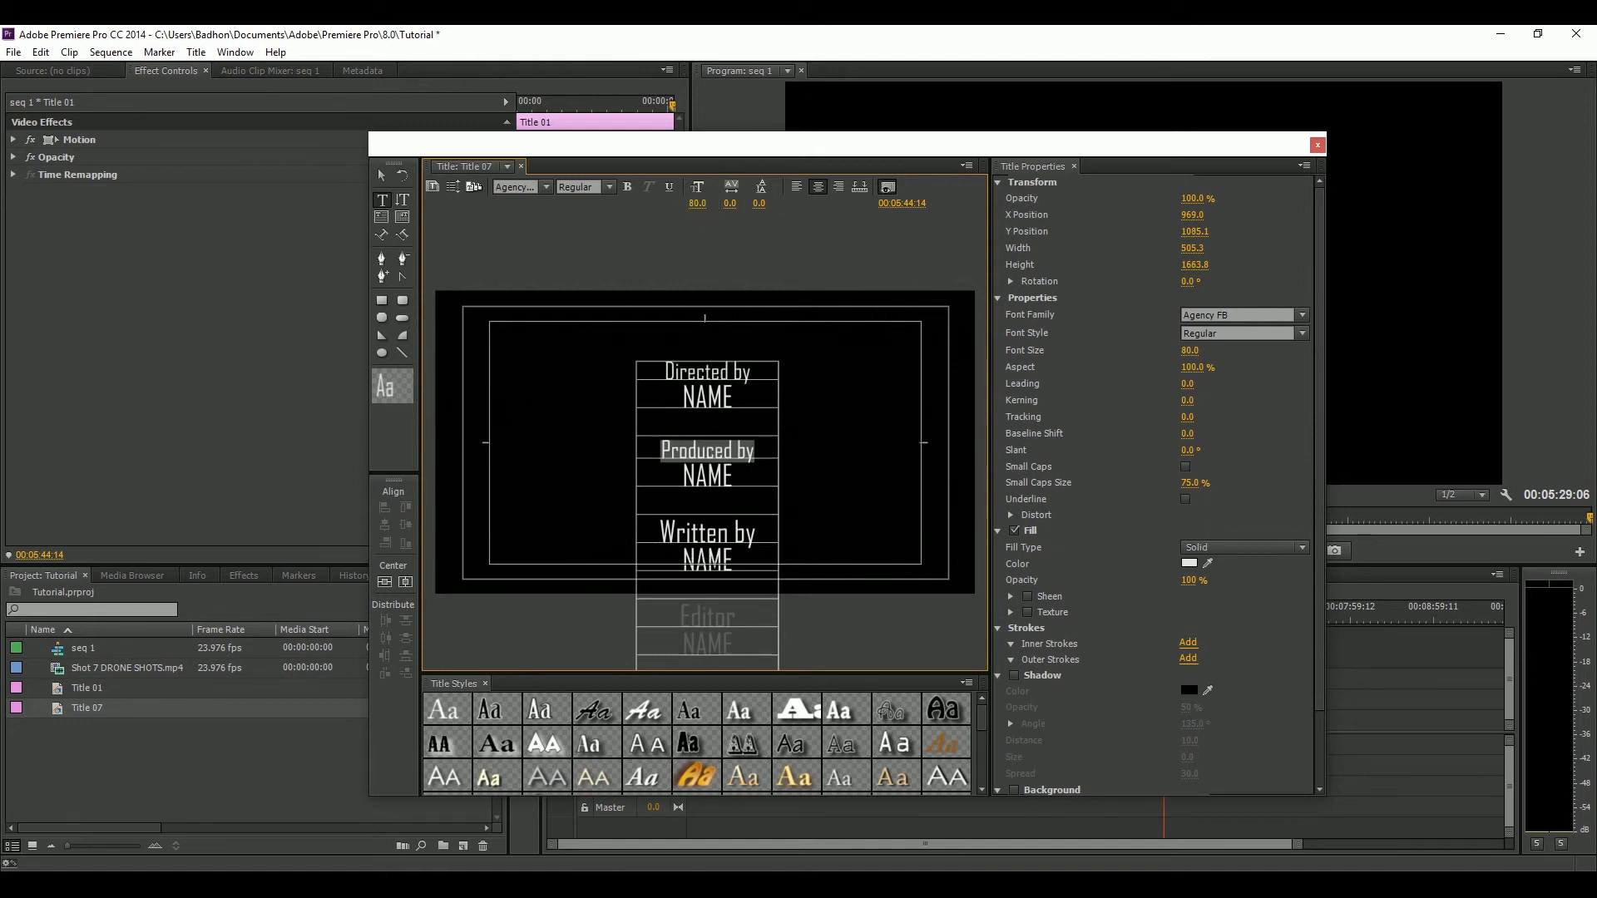
left_click_drag(659, 533, 778, 532)
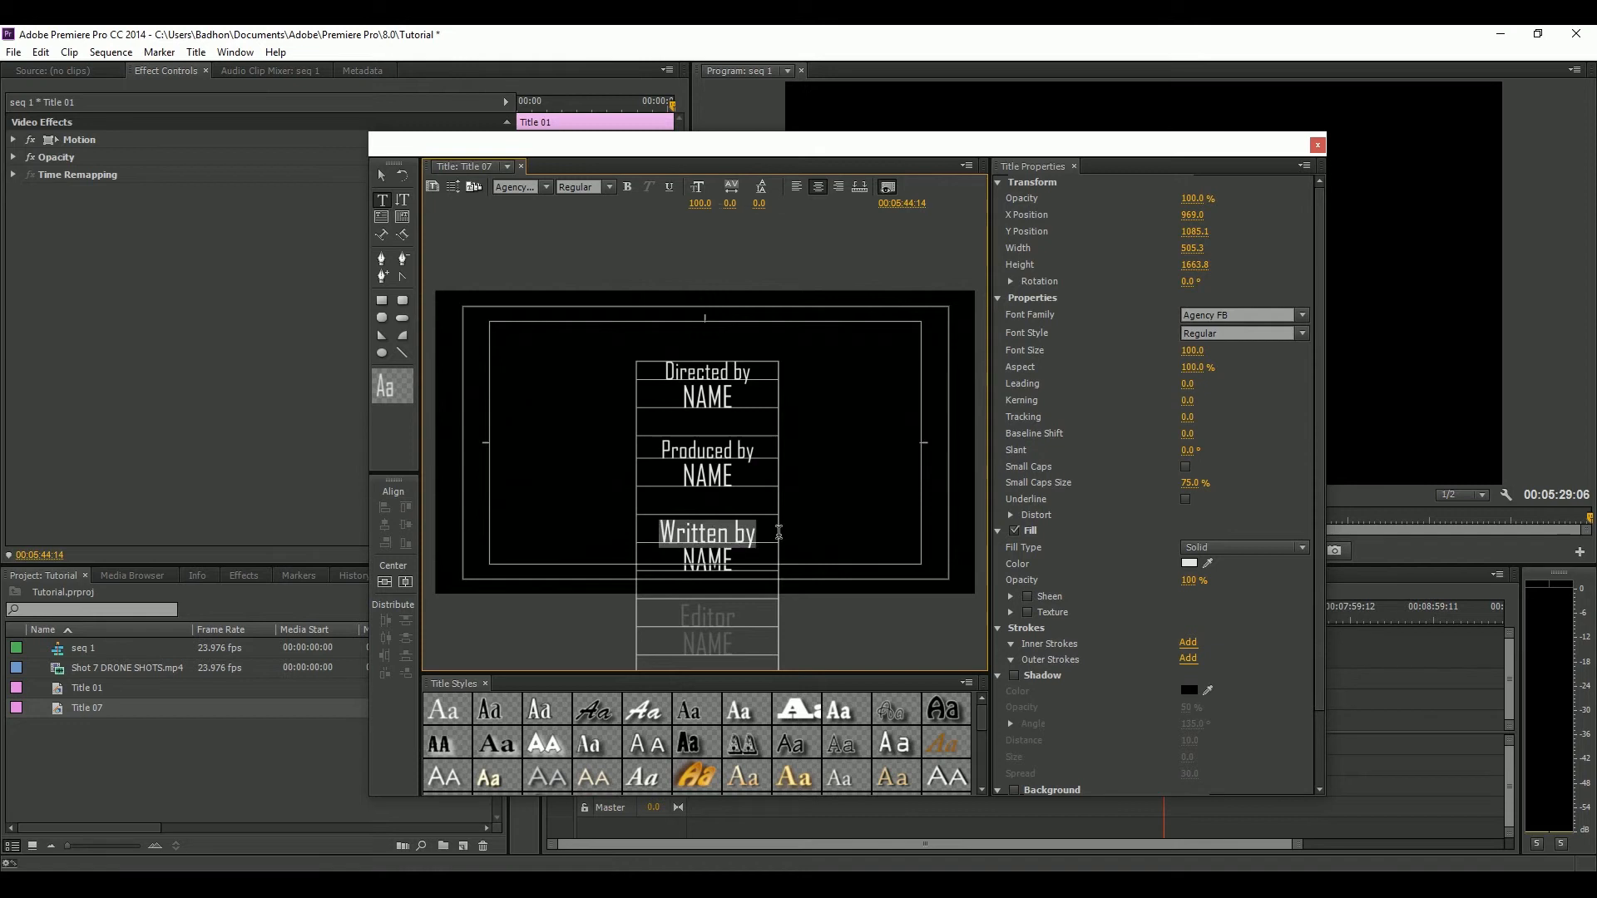
left_click(700, 204)
type("80")
key("Return")
Move the credits block up until the "Editor", "Sound" and "VFX Supervisor" lines are inside the frame
left_click(381, 175)
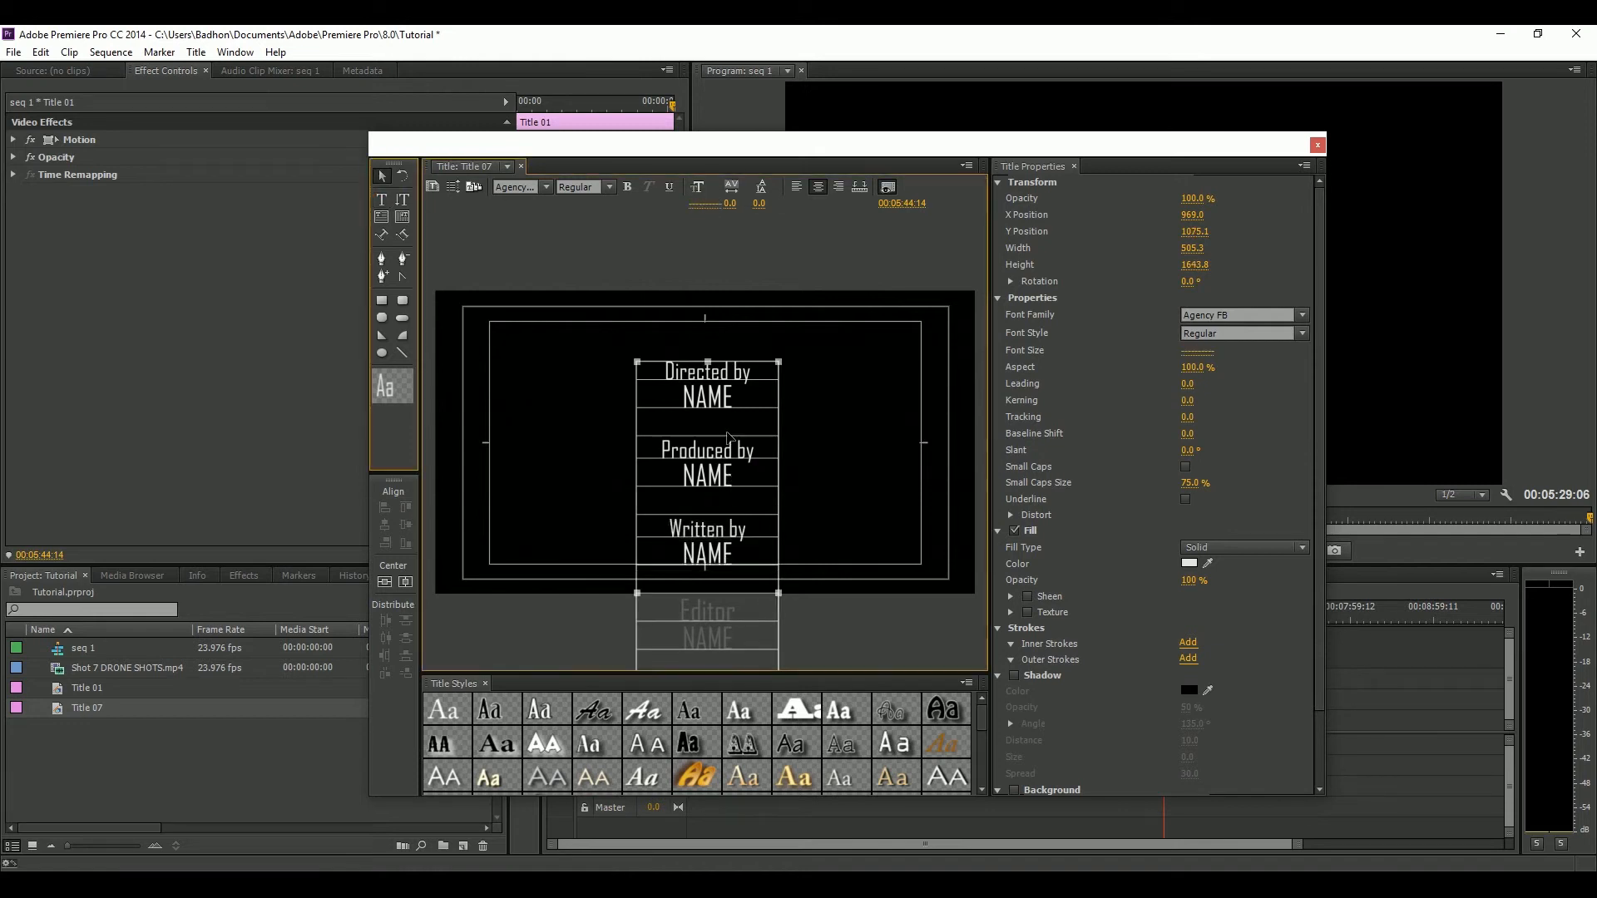
scroll(722, 278, "down", 5)
left_click_drag(719, 279, 718, 274)
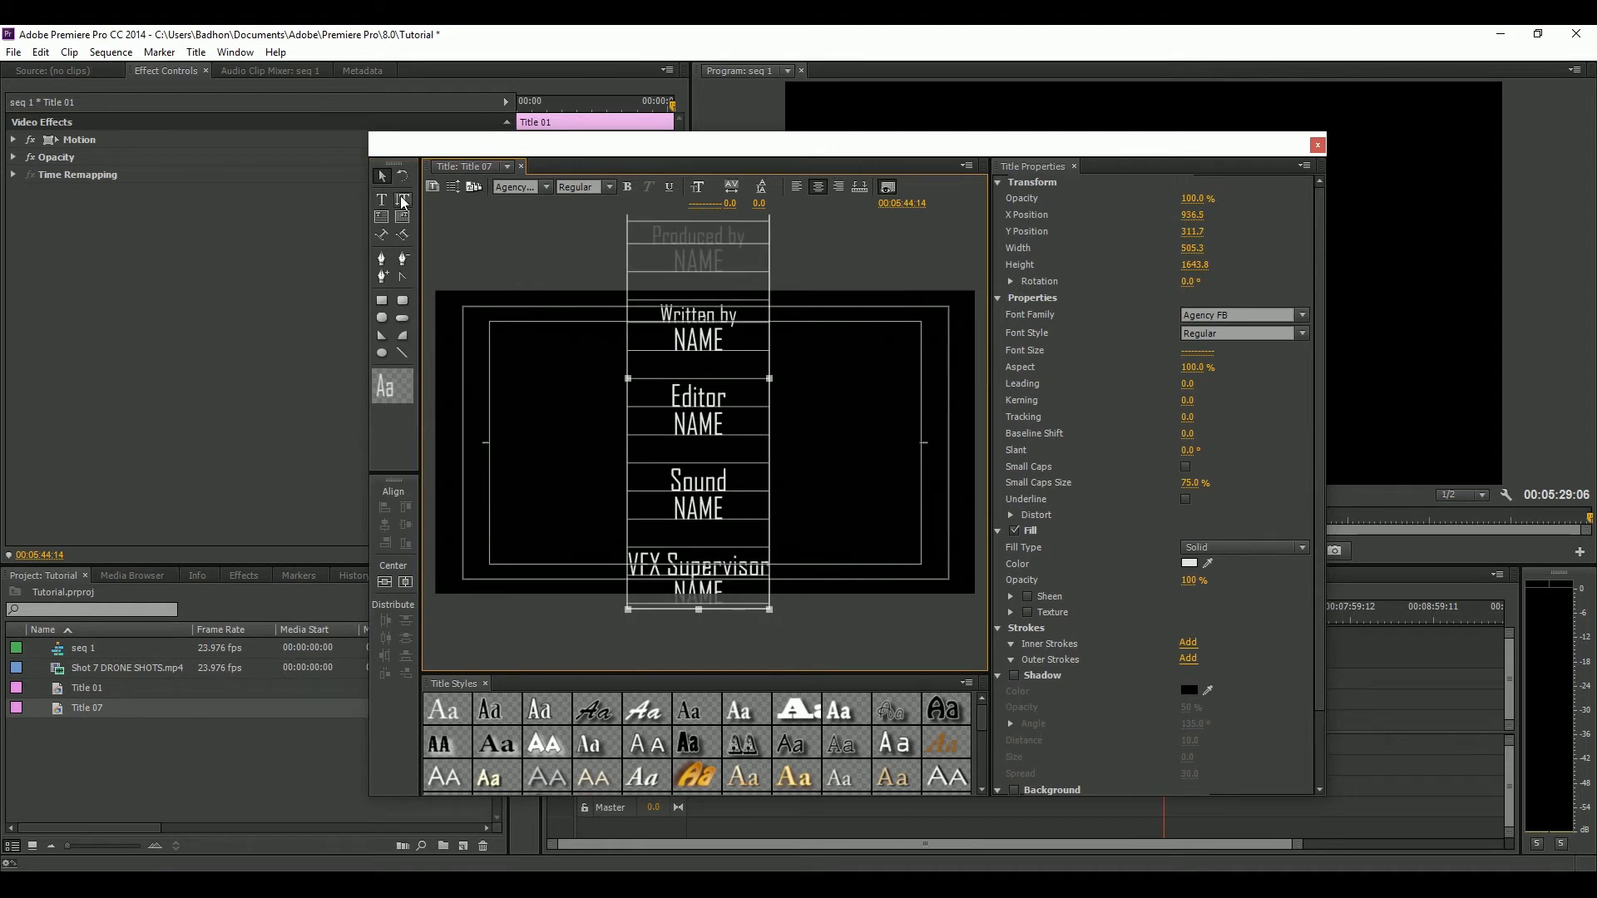
Set the font size of the "Editor" and "Sound" lines to 80
left_click(381, 200)
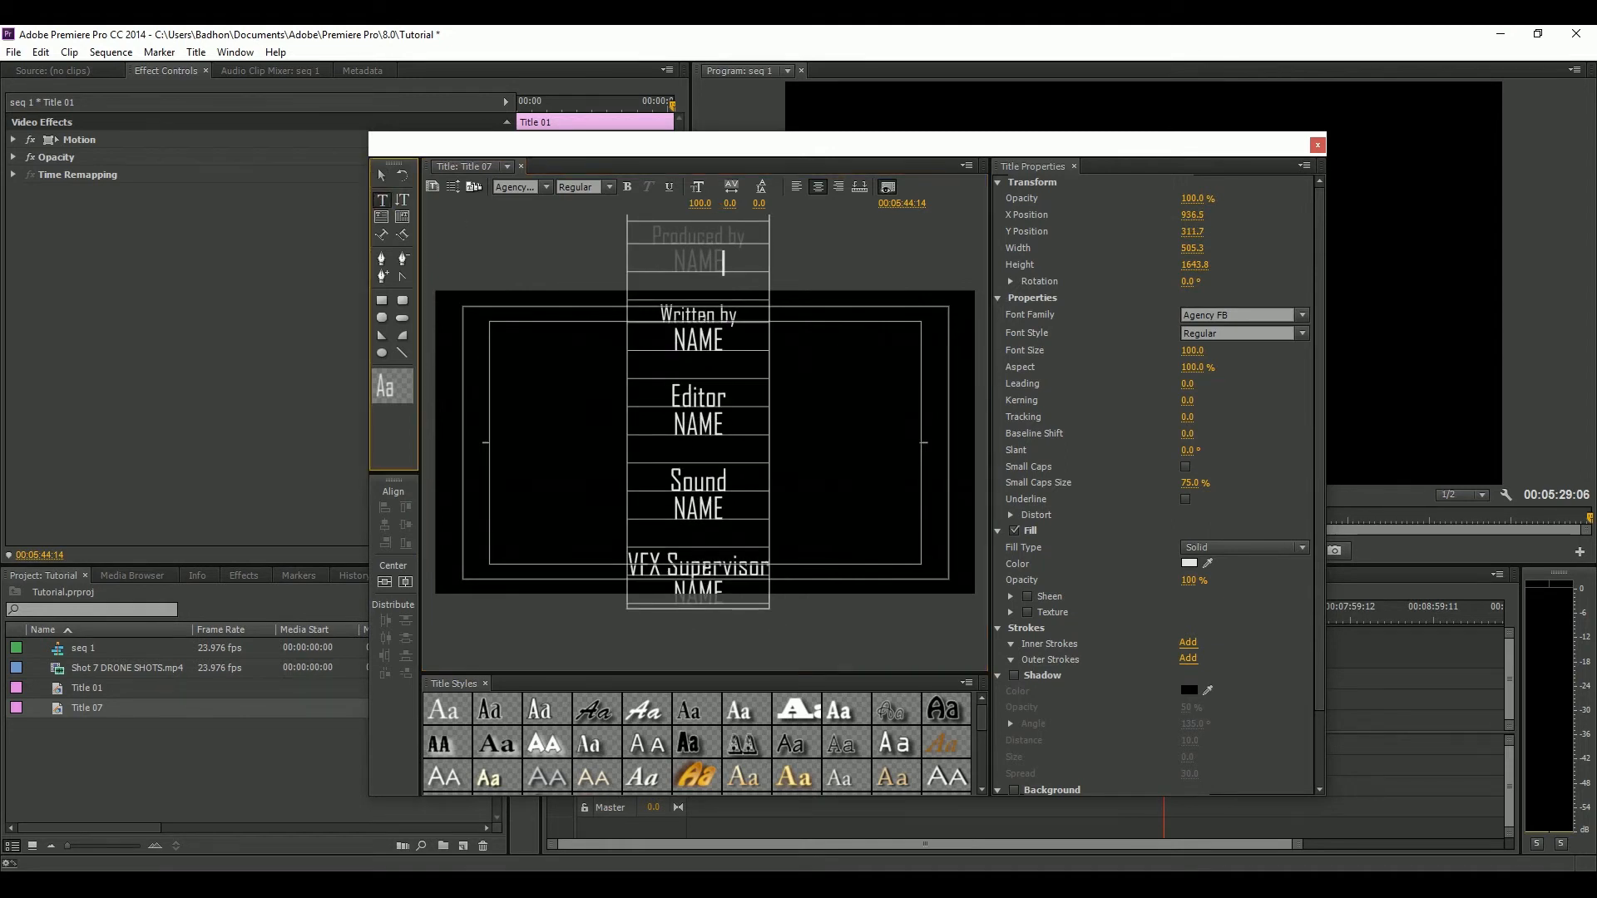
double_click(709, 402)
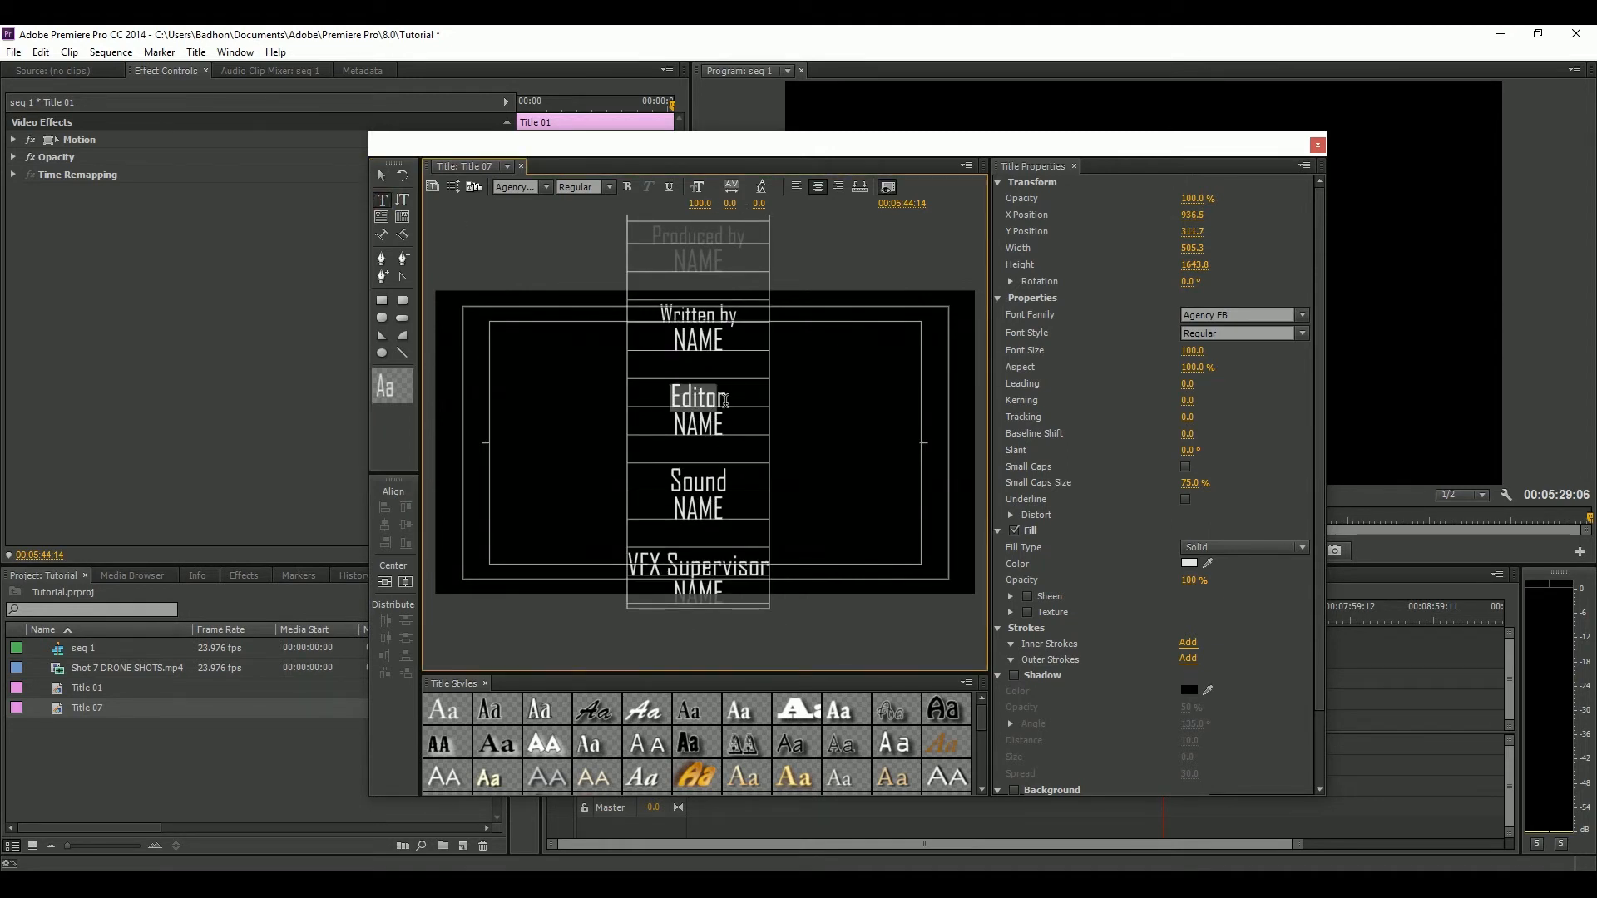
left_click(705, 204)
type("80")
key("Return")
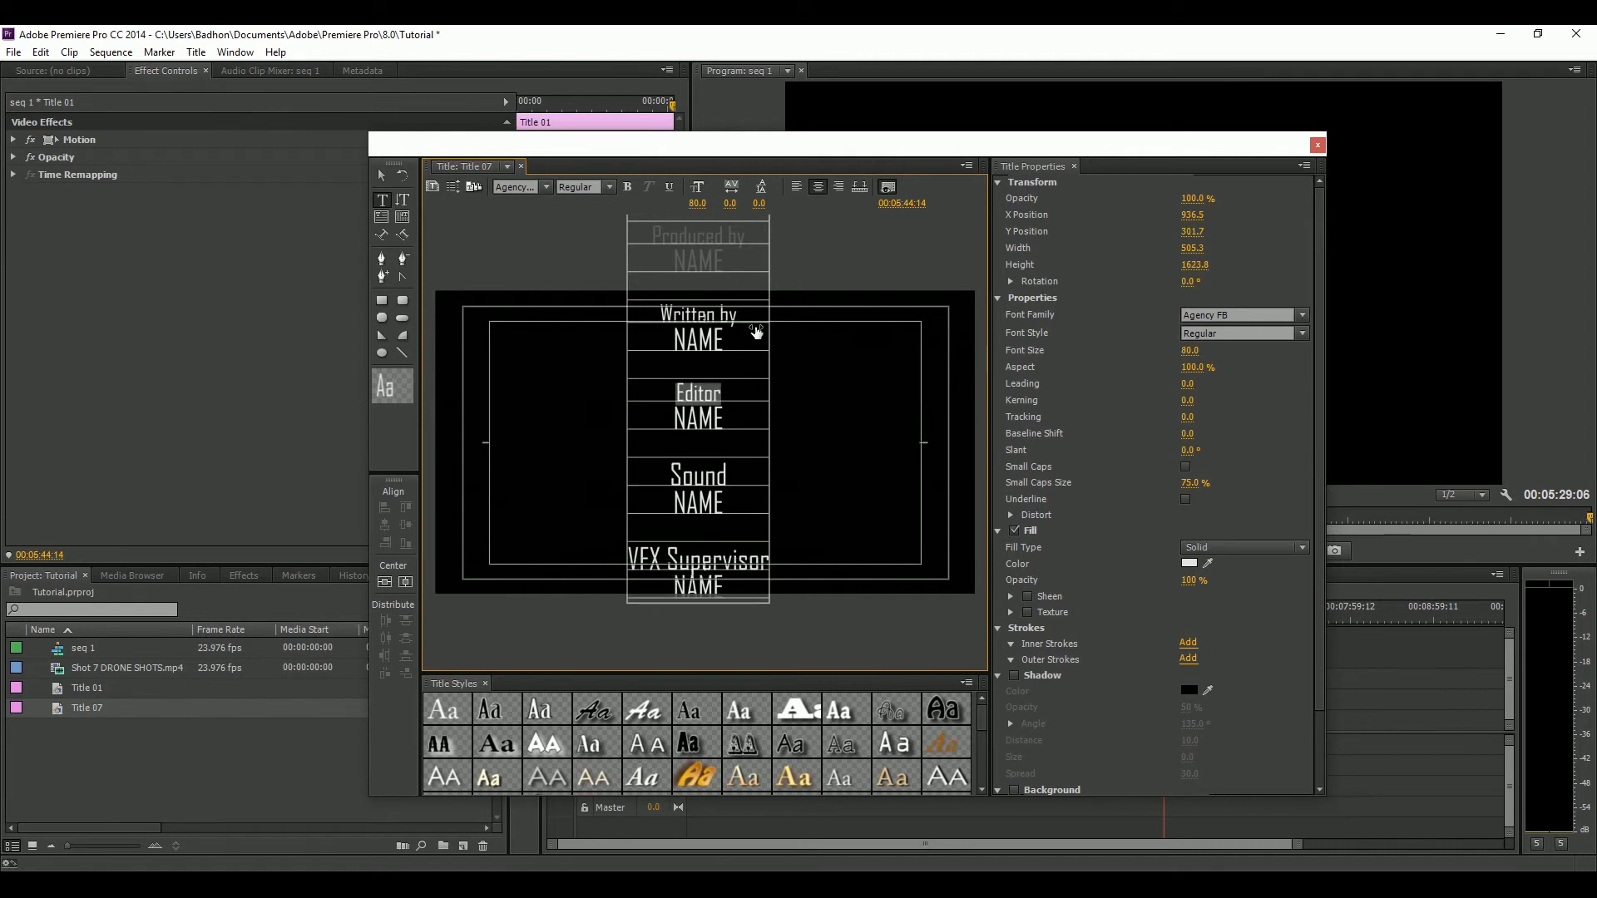
left_click(675, 487)
double_click(701, 481)
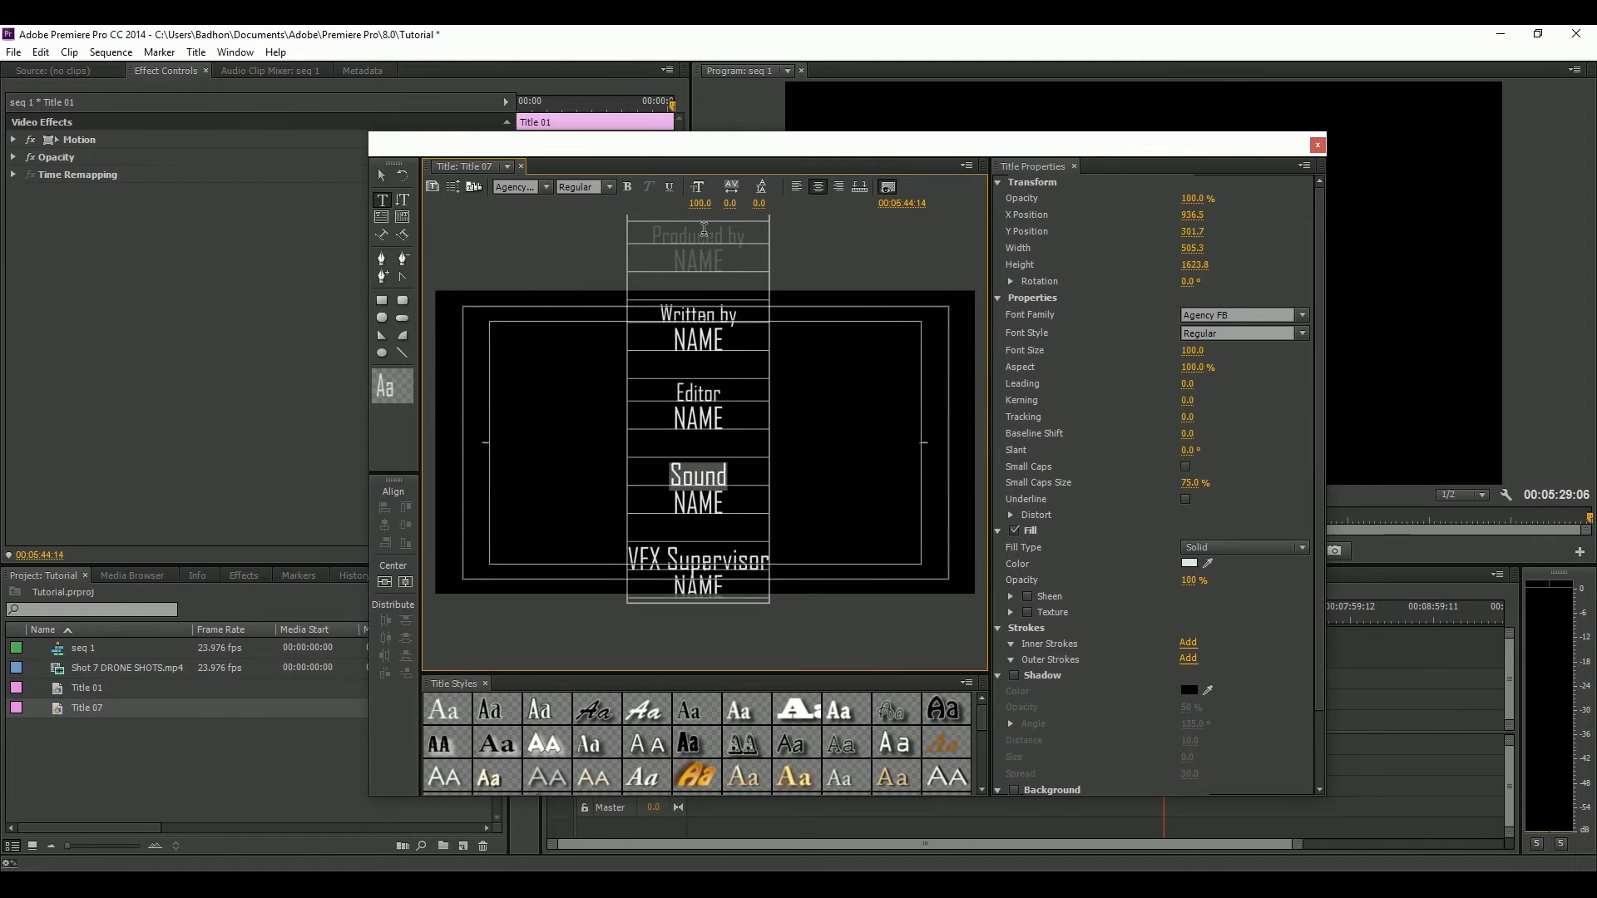
left_click(704, 204)
type("80")
key("Return")
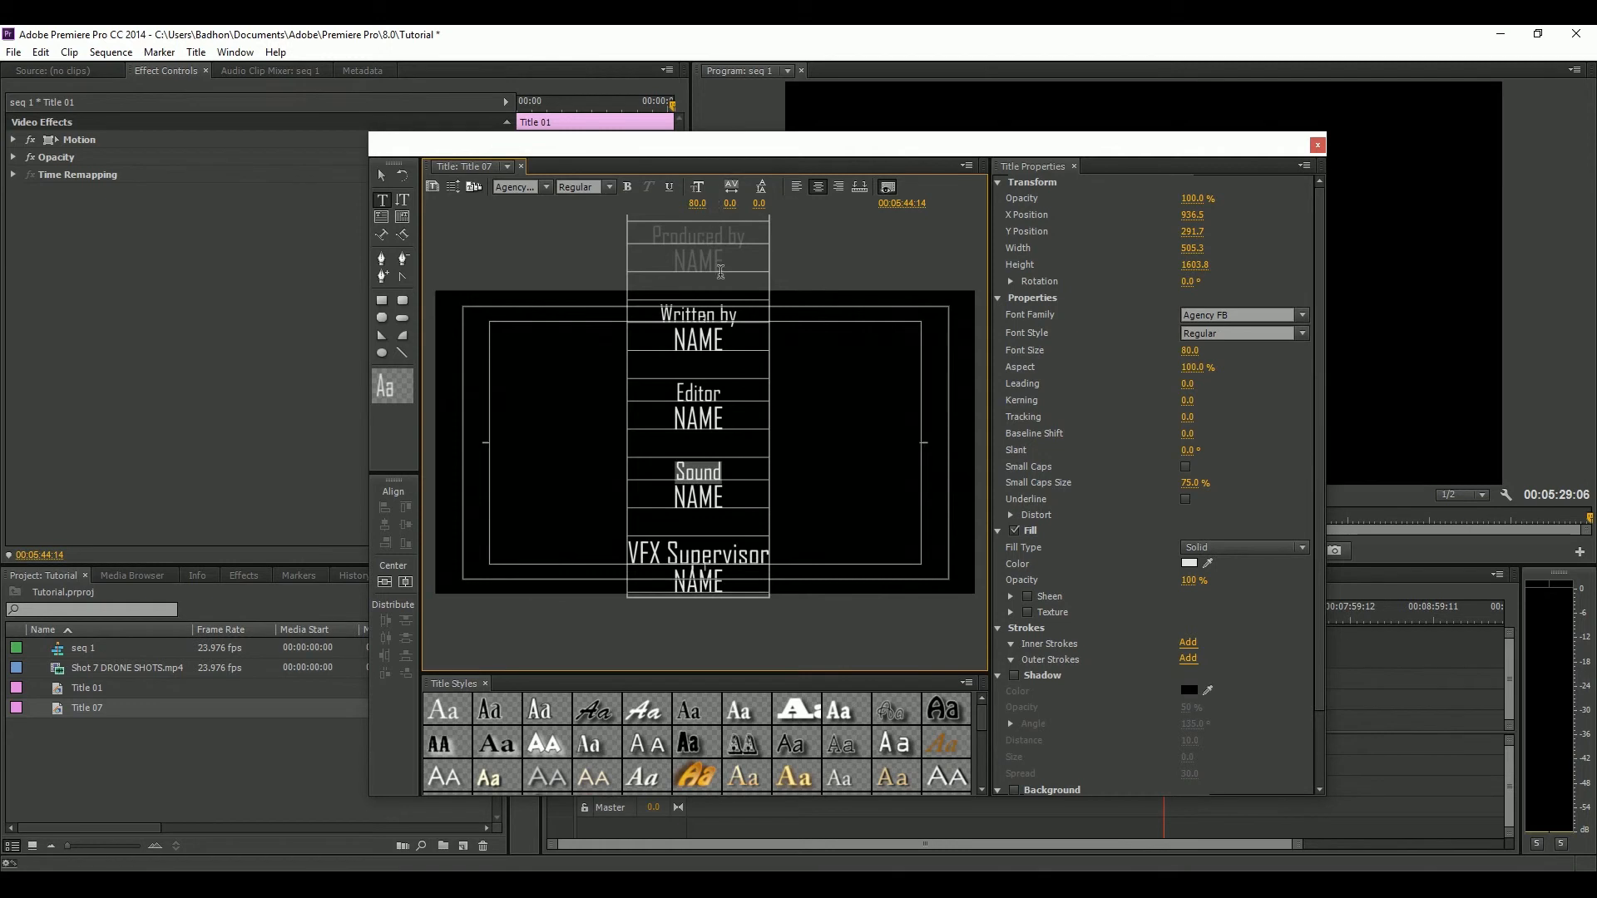
Set the font size of the "VFX Supervisor" line to 80
left_click(695, 398)
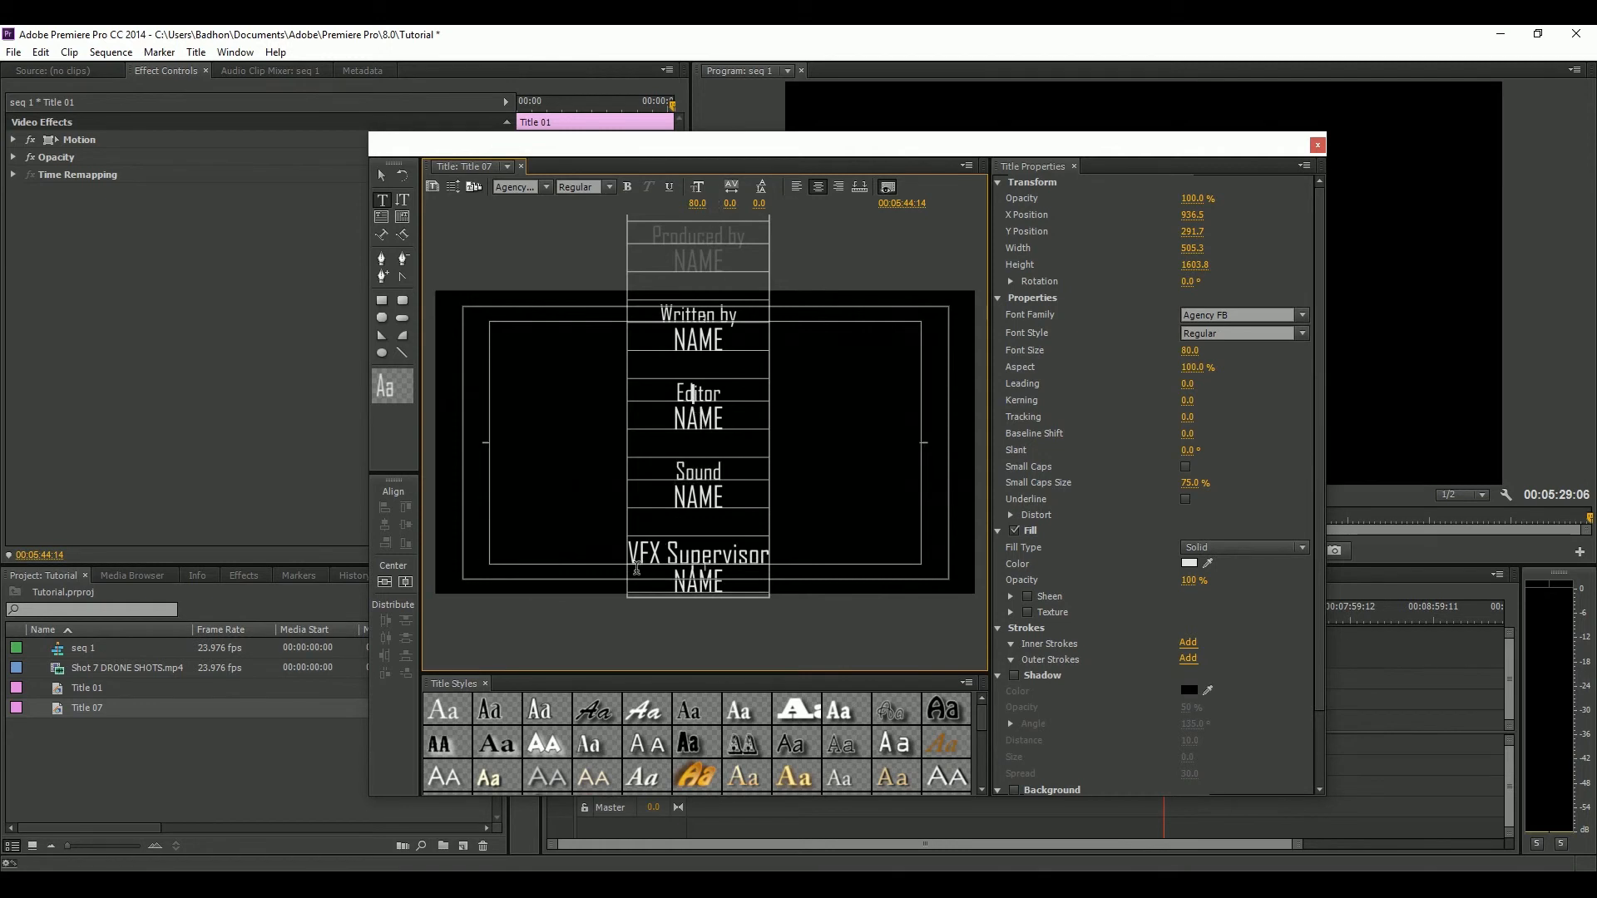
left_click_drag(626, 555, 774, 568)
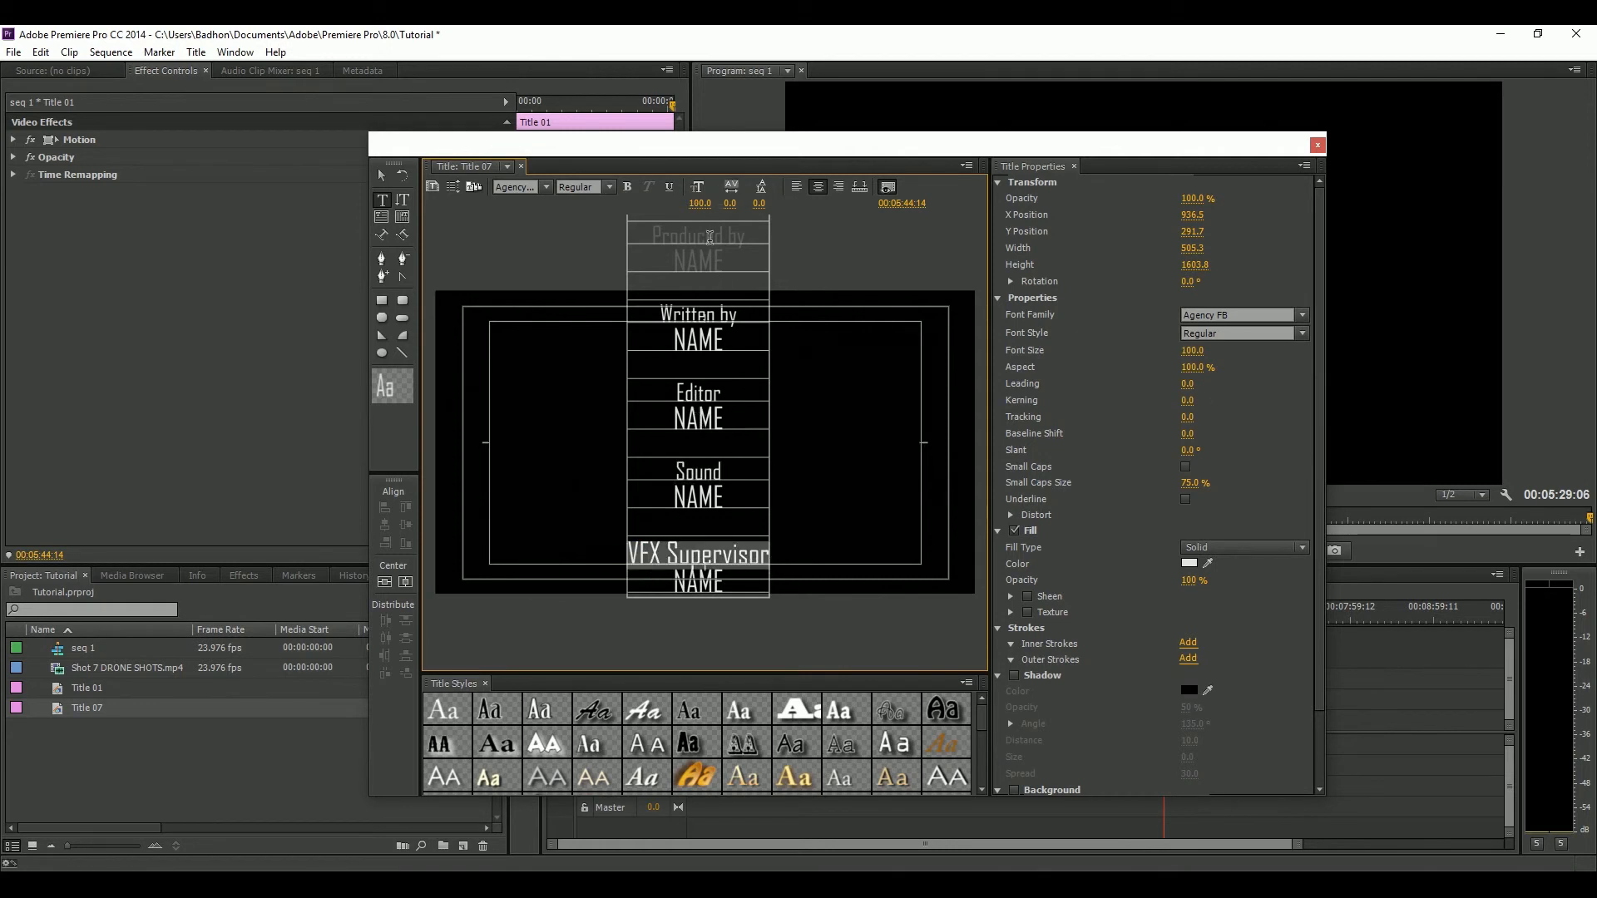
left_click(705, 204)
type("80")
key("Return")
Center the credits text block horizontally and vertically in the title frame and deselect it
left_click(381, 178)
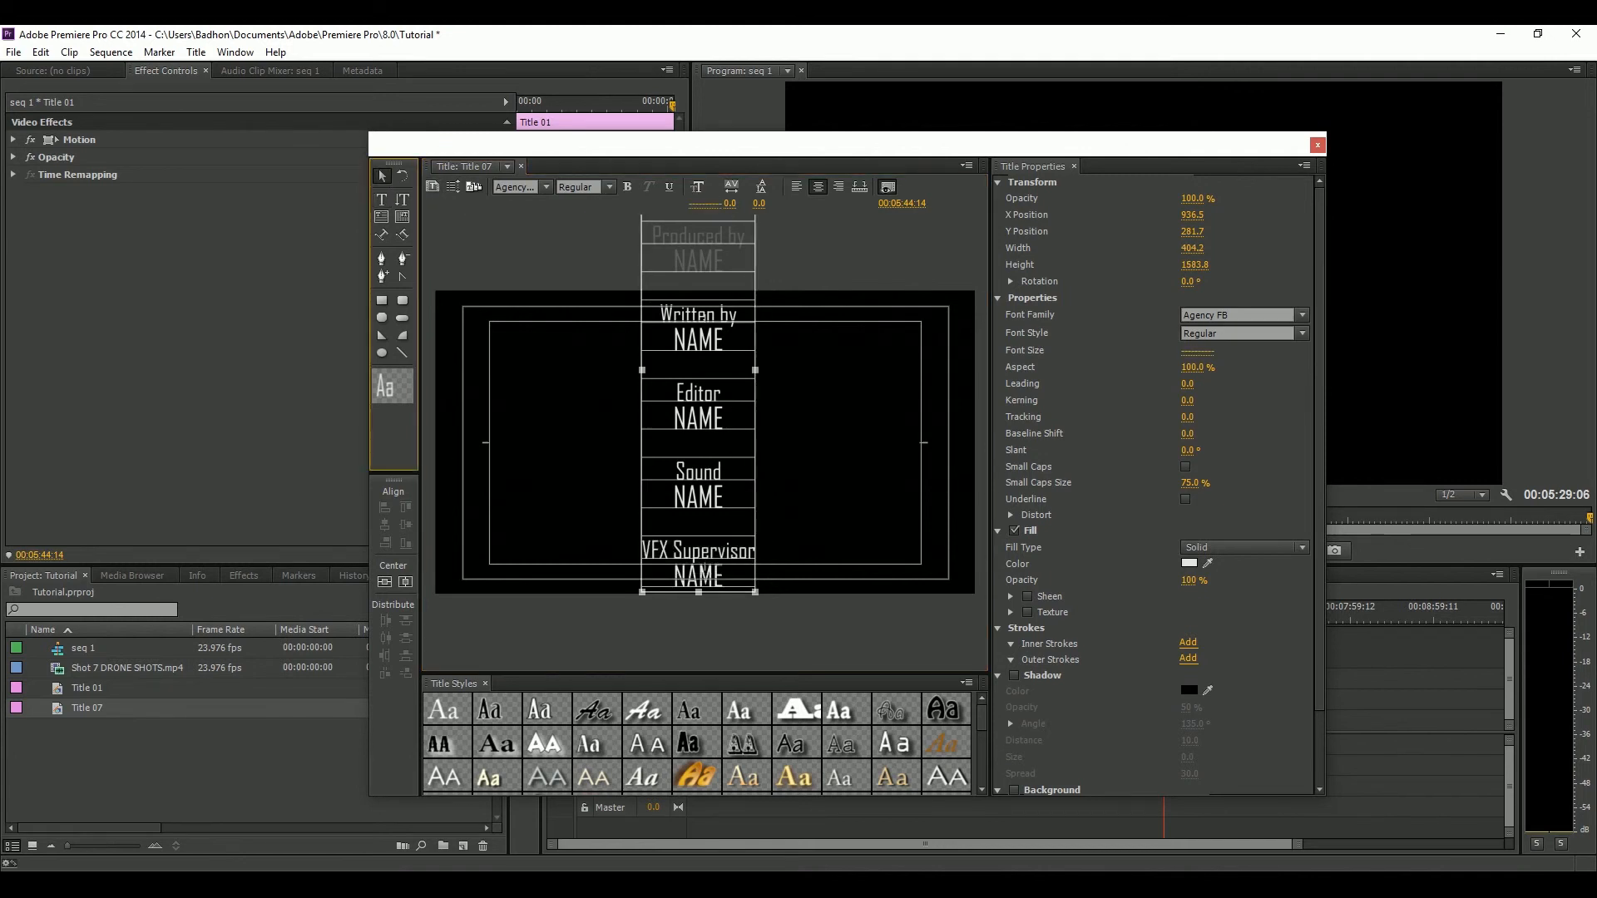
left_click(384, 582)
left_click(405, 582)
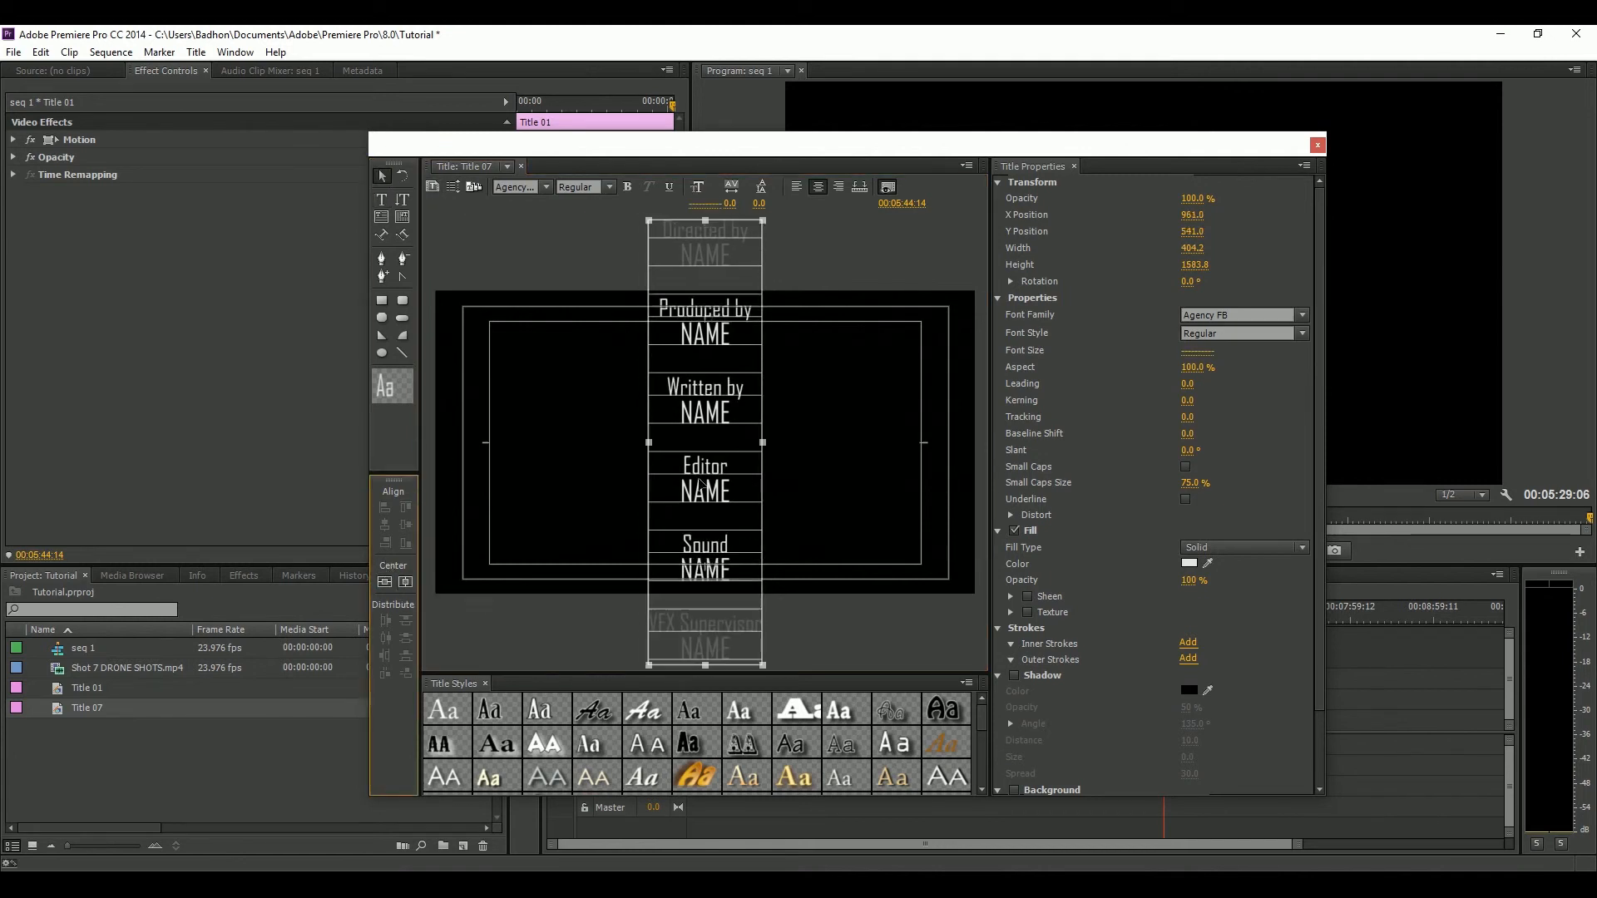
left_click(583, 440)
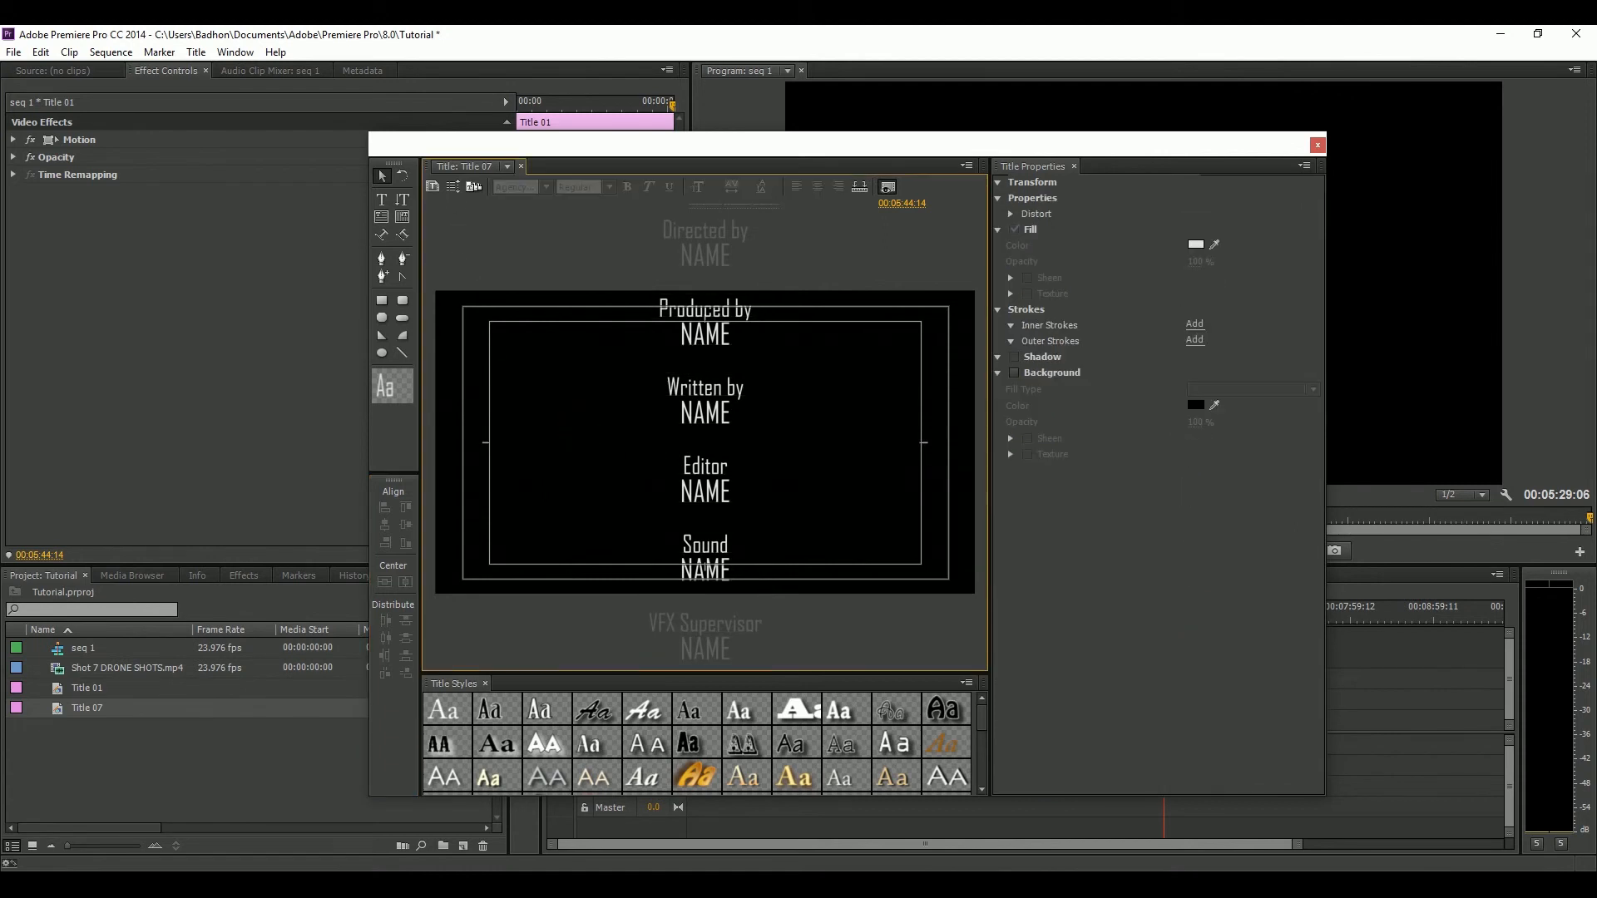
Make the credits a Roll title that starts and ends off screen, and close the title editor
left_click(453, 188)
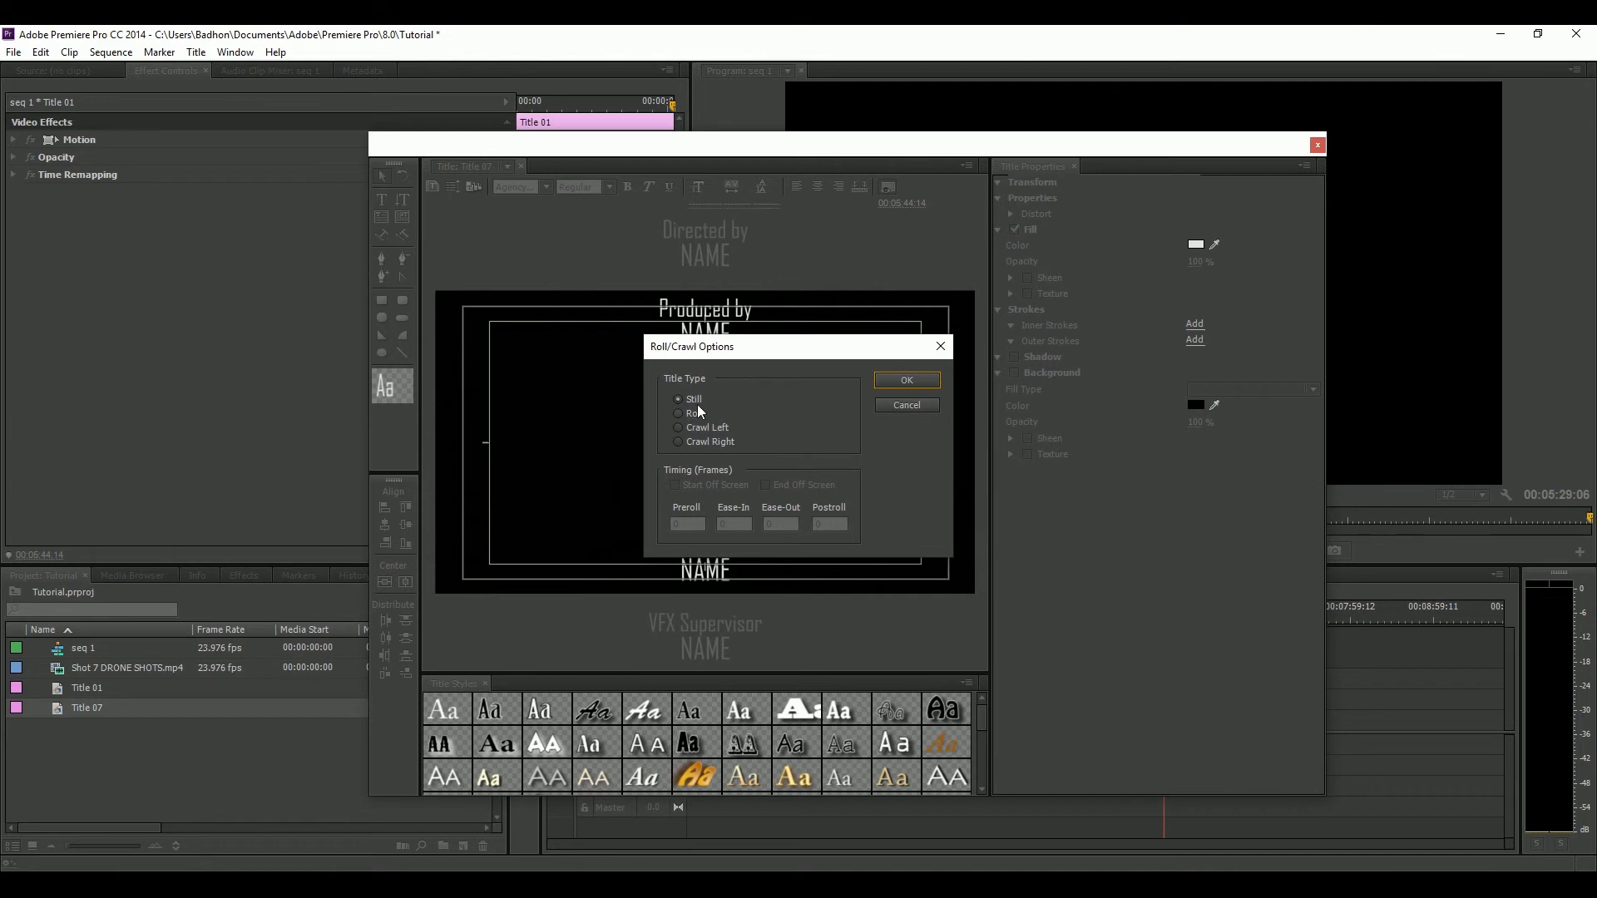
left_click(677, 413)
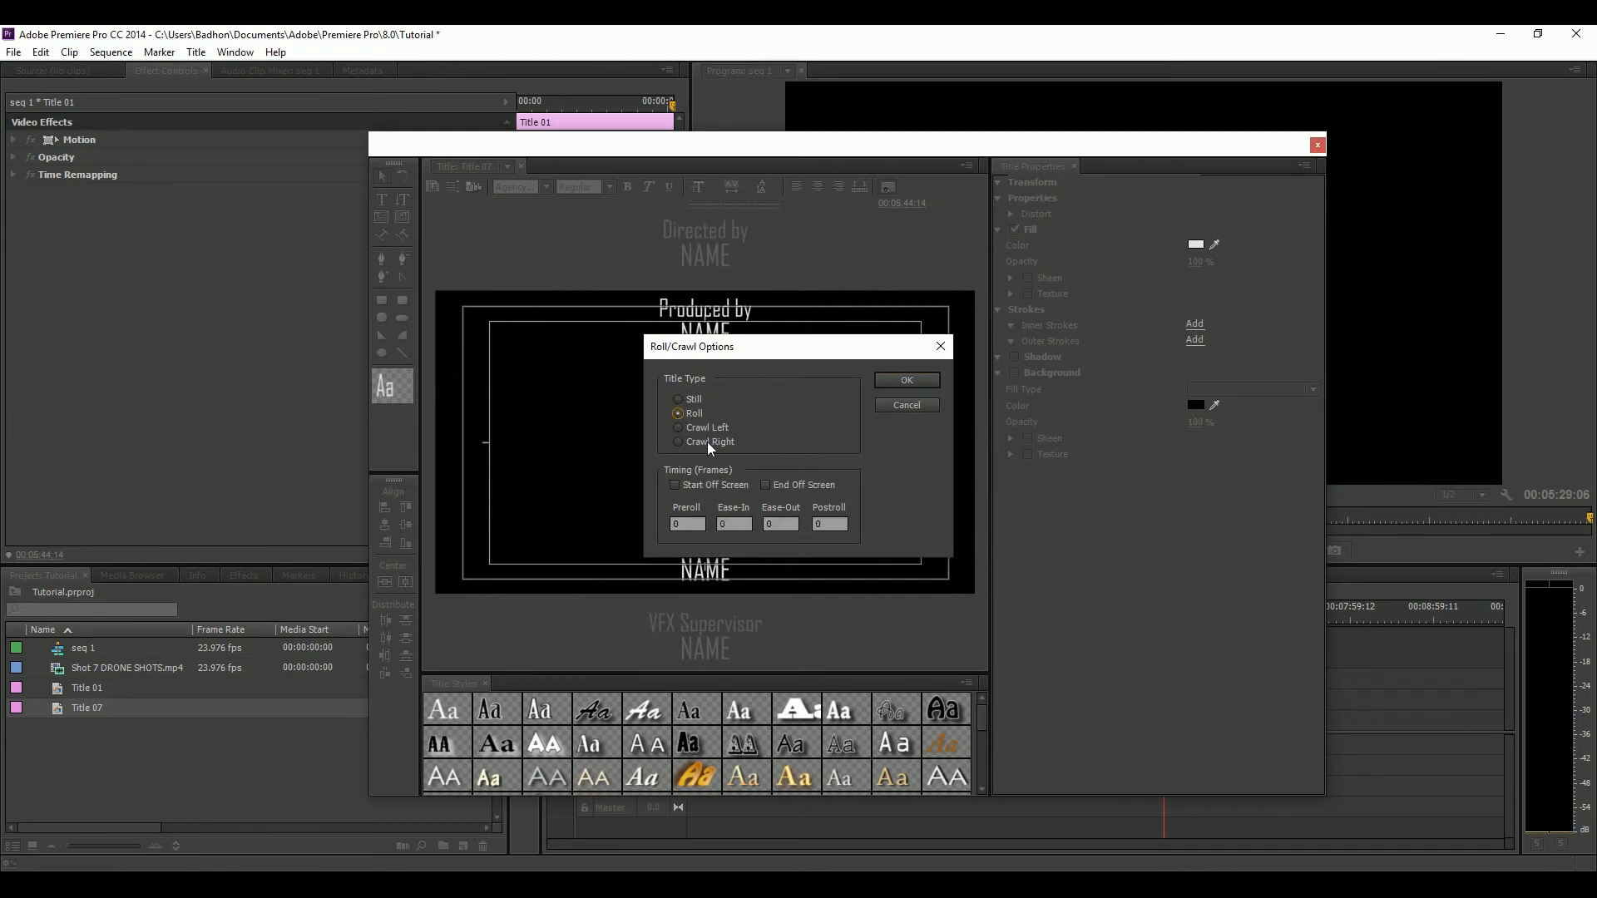
left_click(675, 485)
left_click(765, 485)
left_click(906, 382)
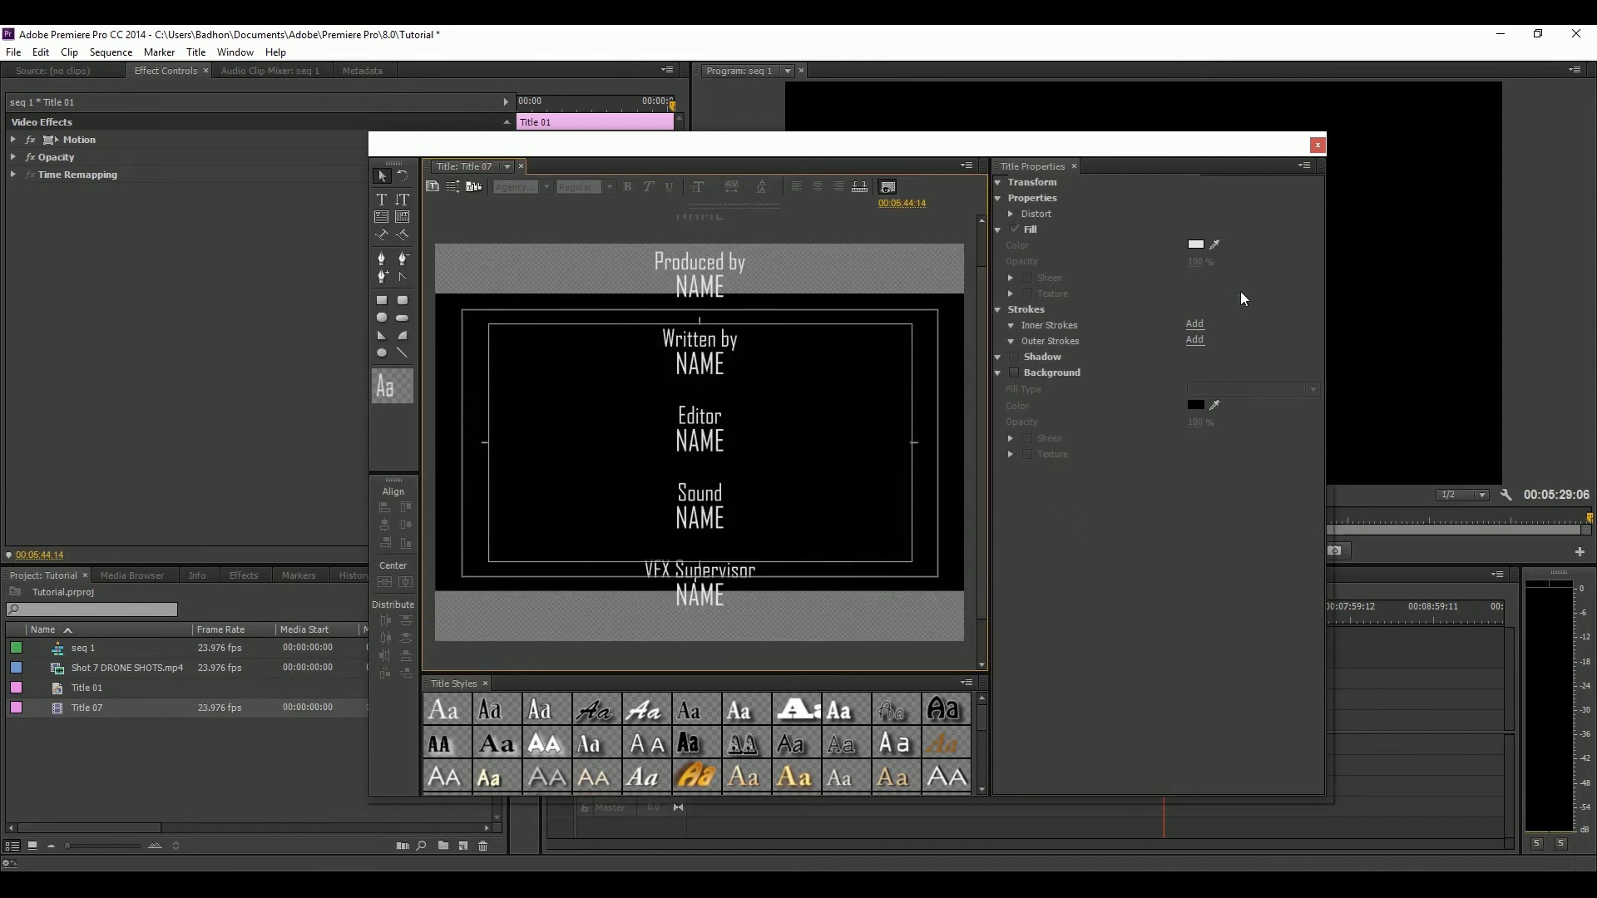
left_click(1317, 146)
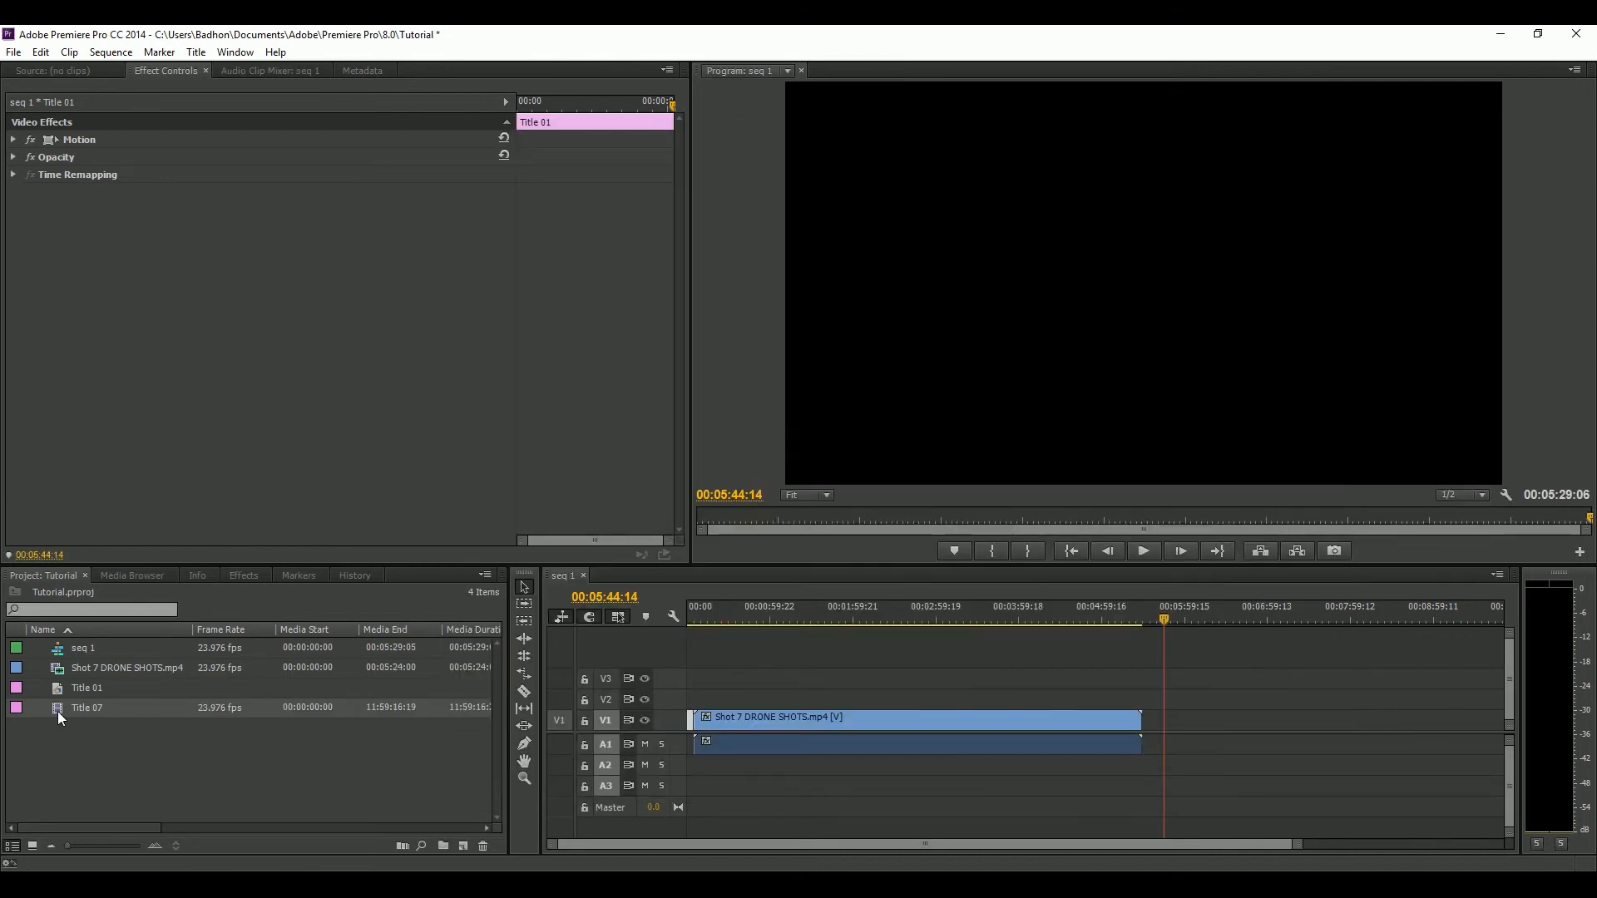
Place Title 07 on track V1 at 00:05:44:14, after the drone clip, and play the start of the rolling credits
left_click_drag(59, 712, 1168, 723)
left_click_drag(1290, 845, 1060, 846)
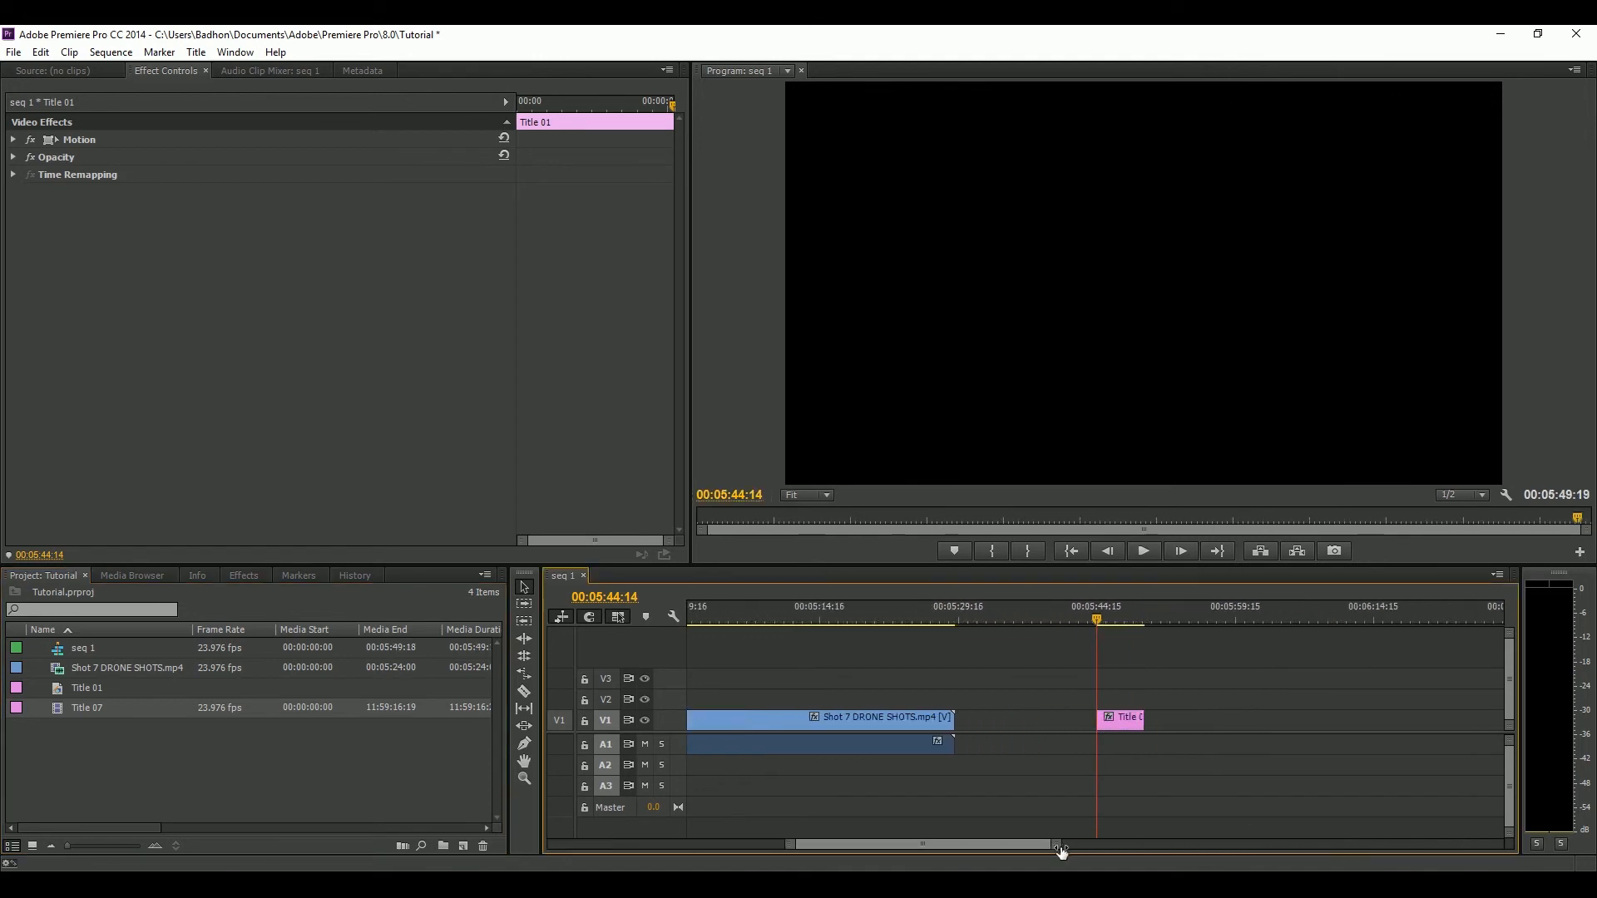
left_click(1144, 550)
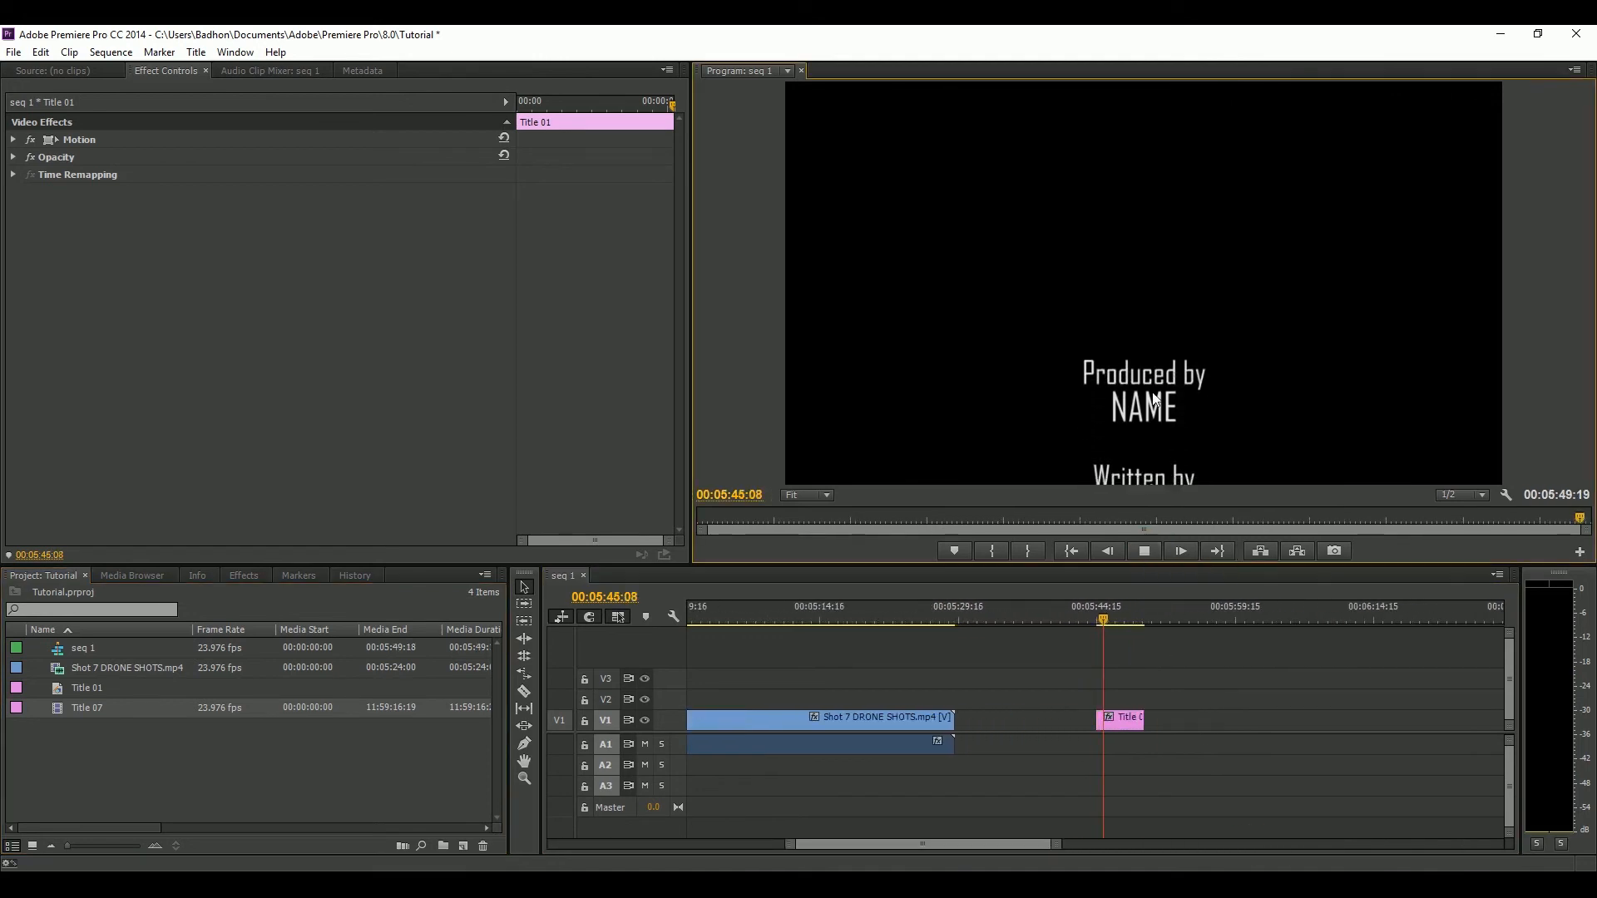
left_click(1145, 551)
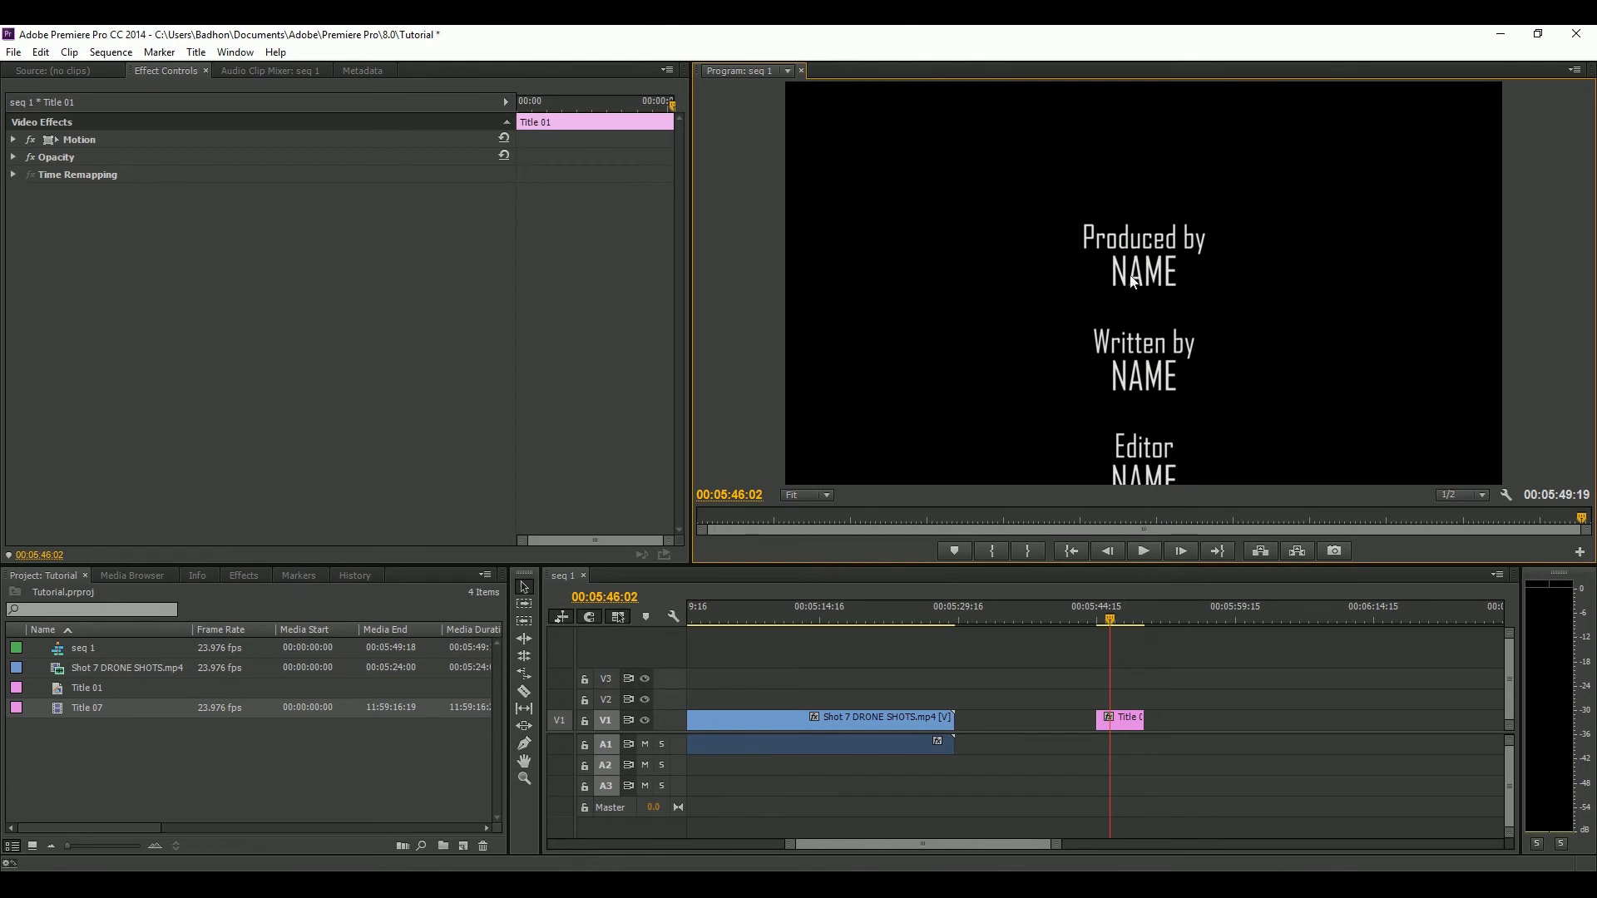
Adjust the end of the Title 07 clip to a duration of 00:00:07:08, playing the roll between trims to check its speed
left_click(1127, 723)
left_click_drag(1155, 729, 1212, 725)
left_click(1141, 550)
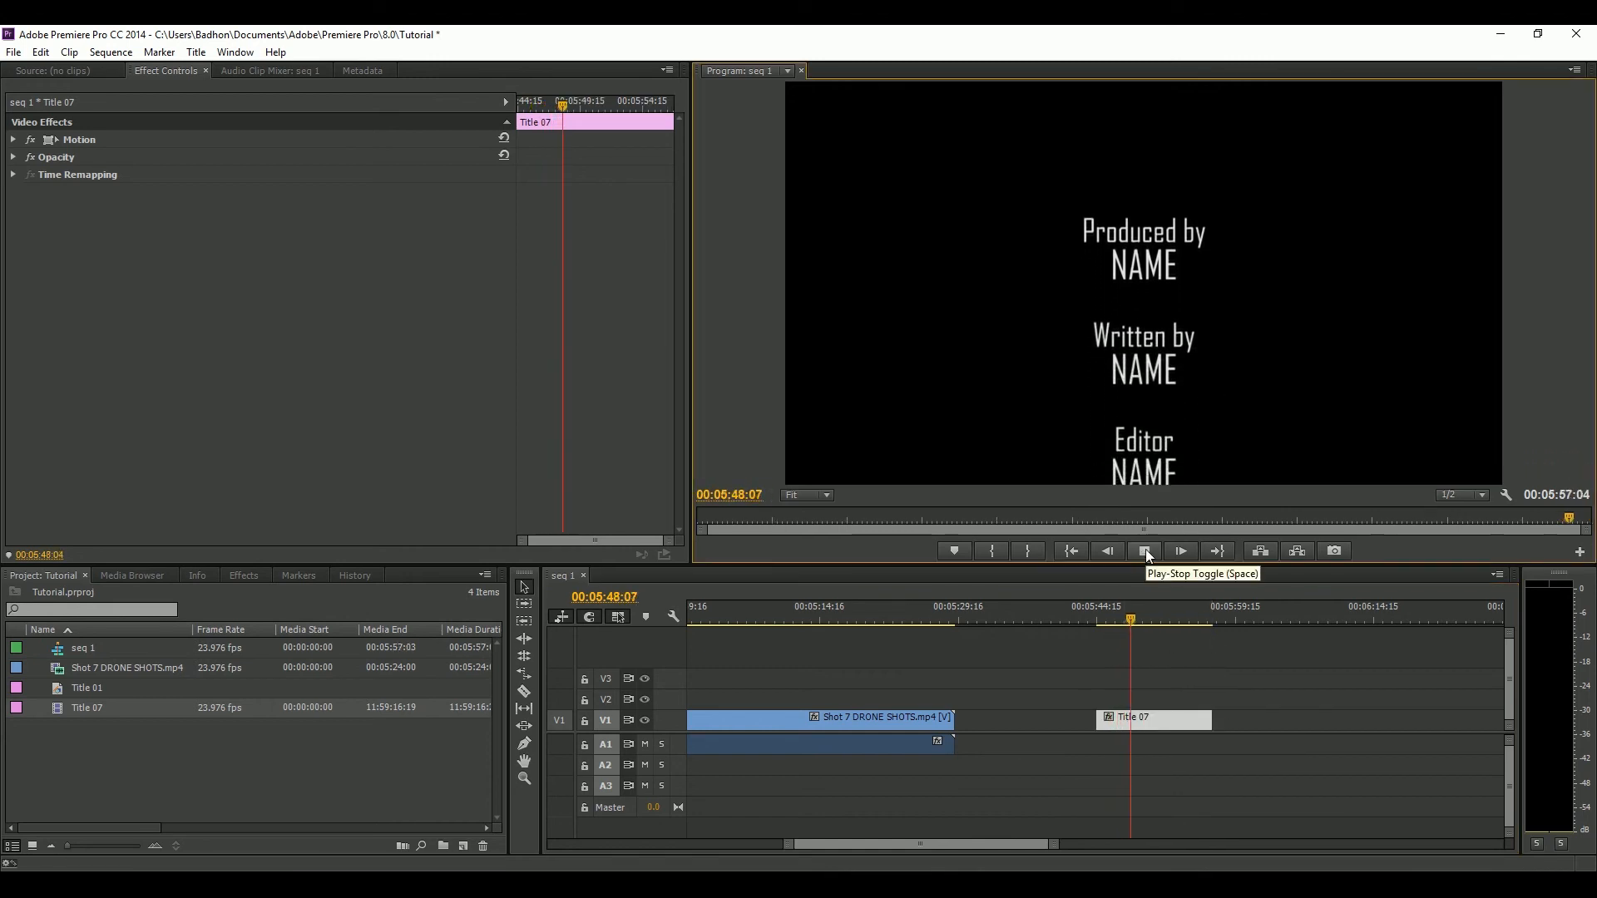
left_click(1145, 549)
left_click_drag(1222, 725, 1182, 724)
left_click(1144, 552)
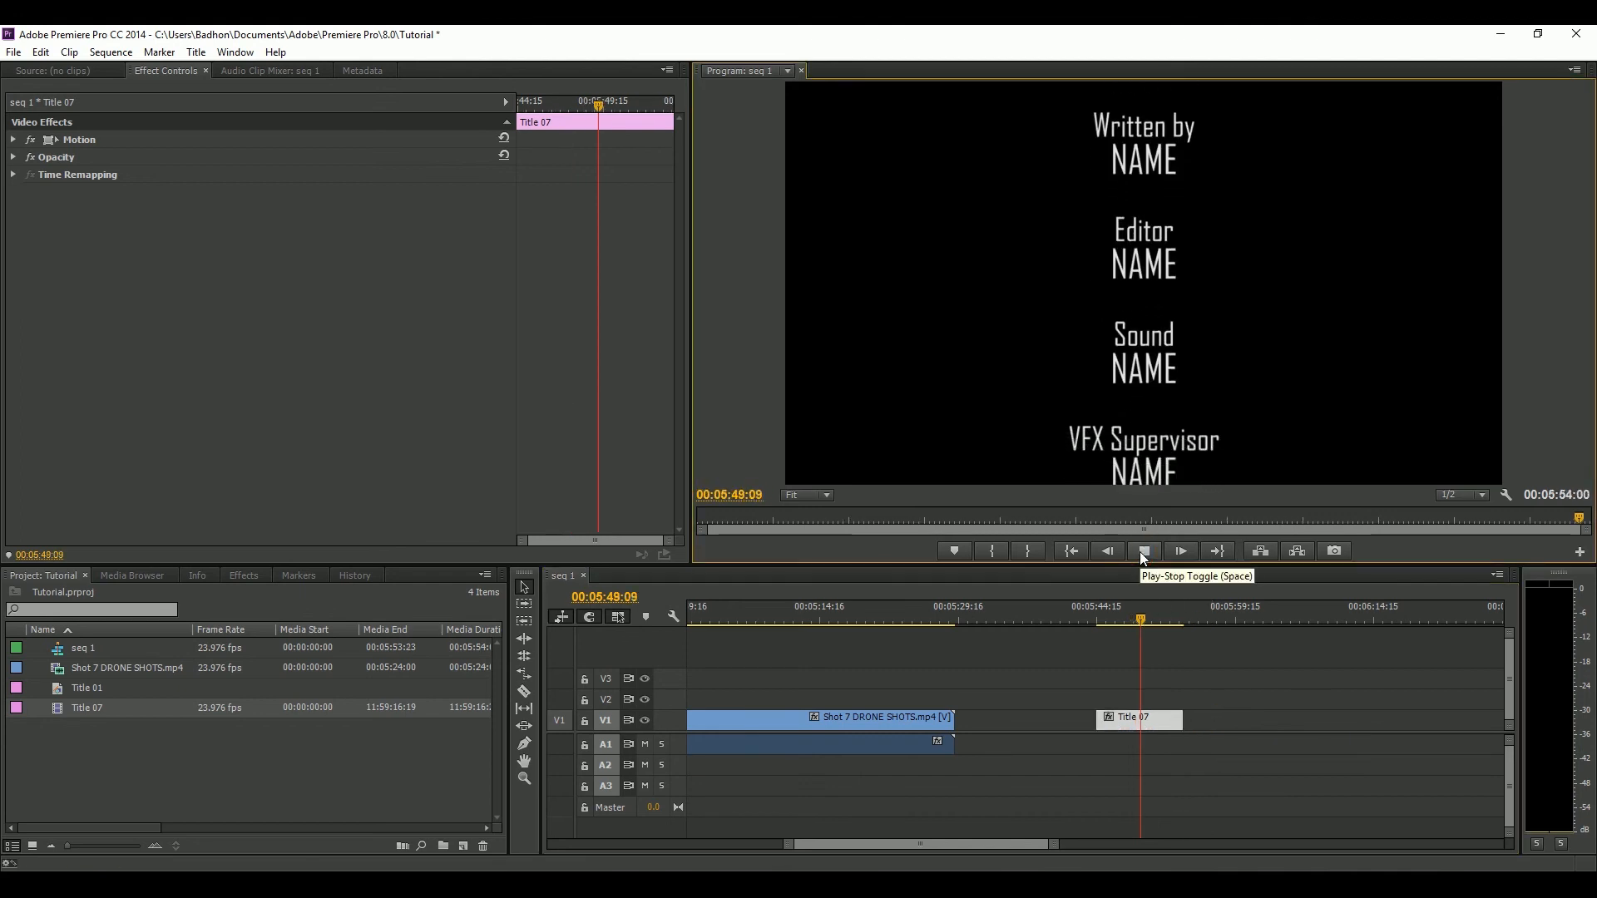
left_click(1141, 551)
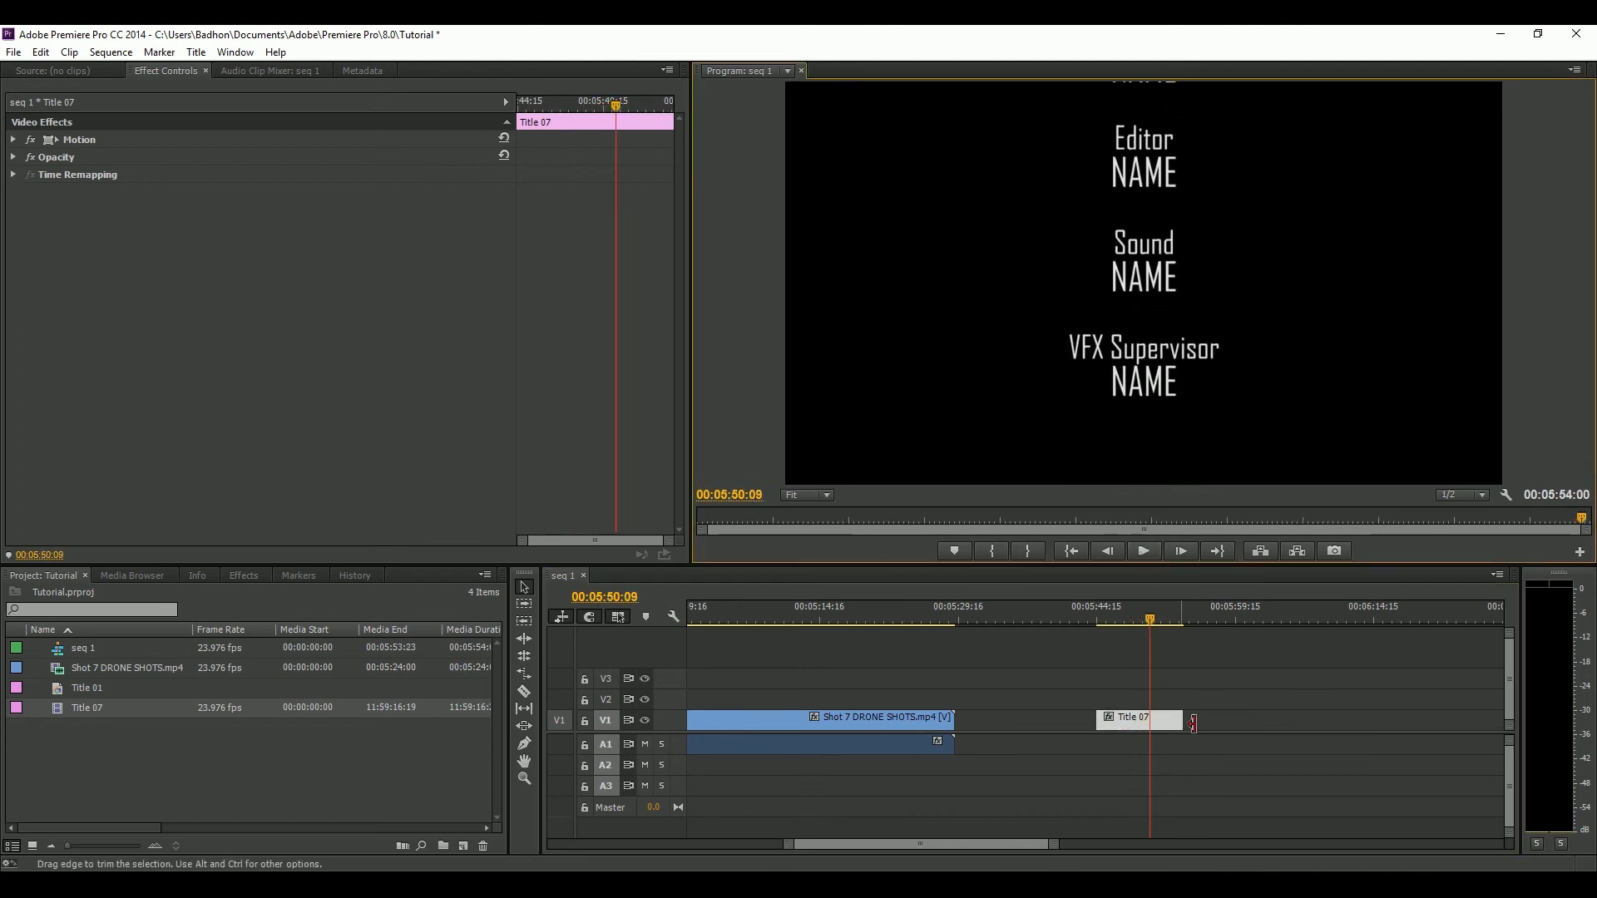
left_click_drag(1182, 722, 1163, 722)
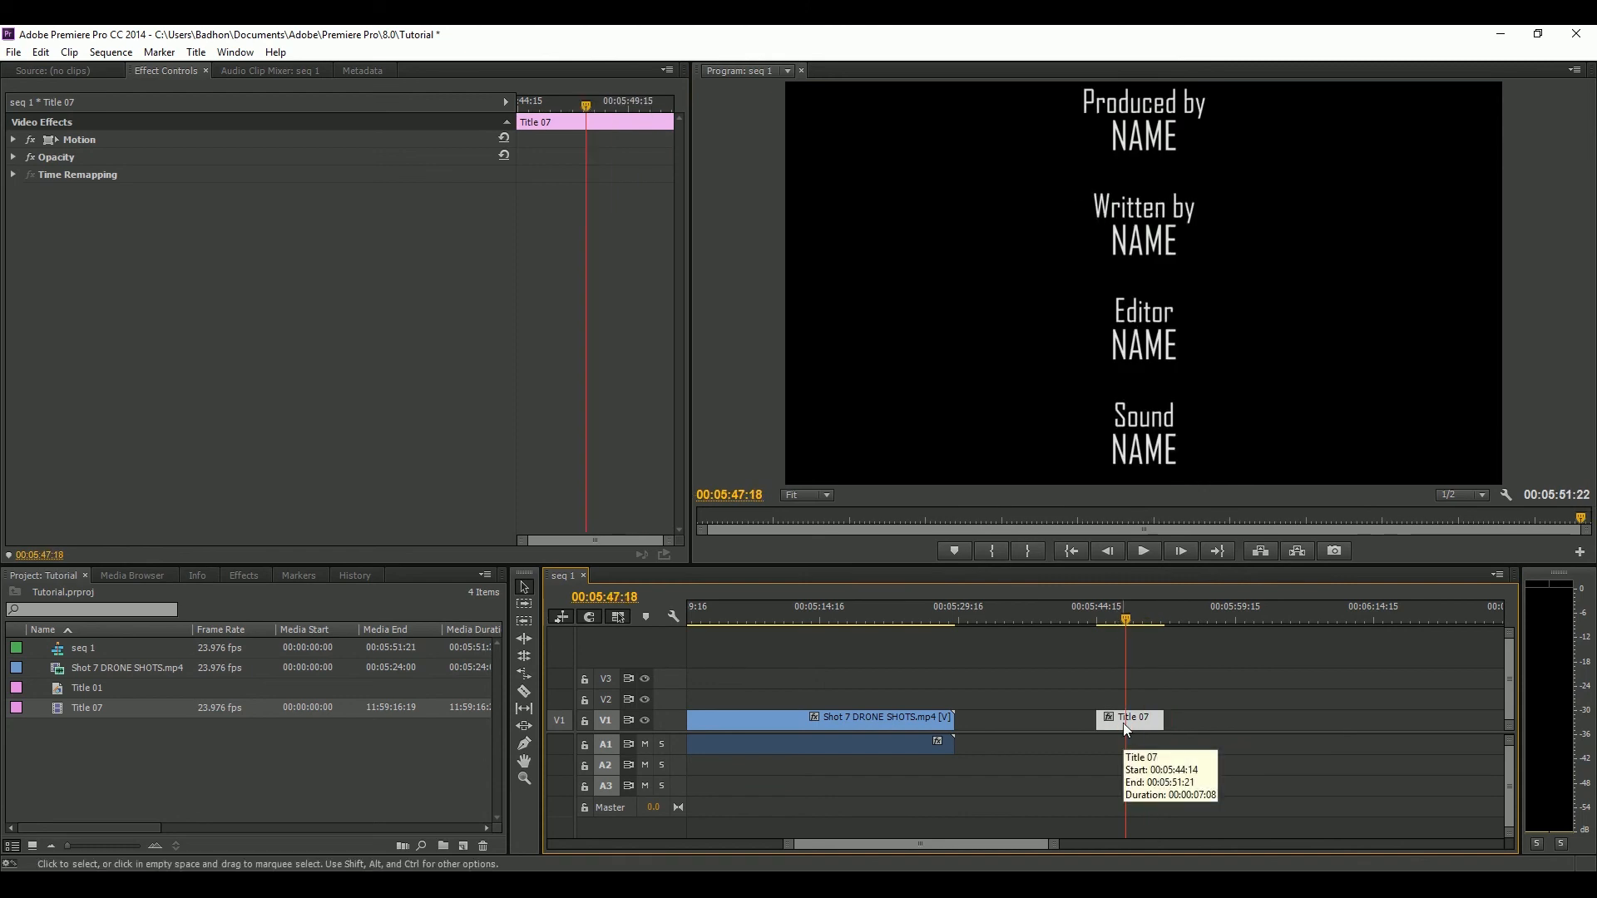
Move the Title 07 clip directly against the end of the drone clip on V1 and save the project
left_click_drag(1123, 722, 980, 722)
left_click_drag(792, 847, 725, 844)
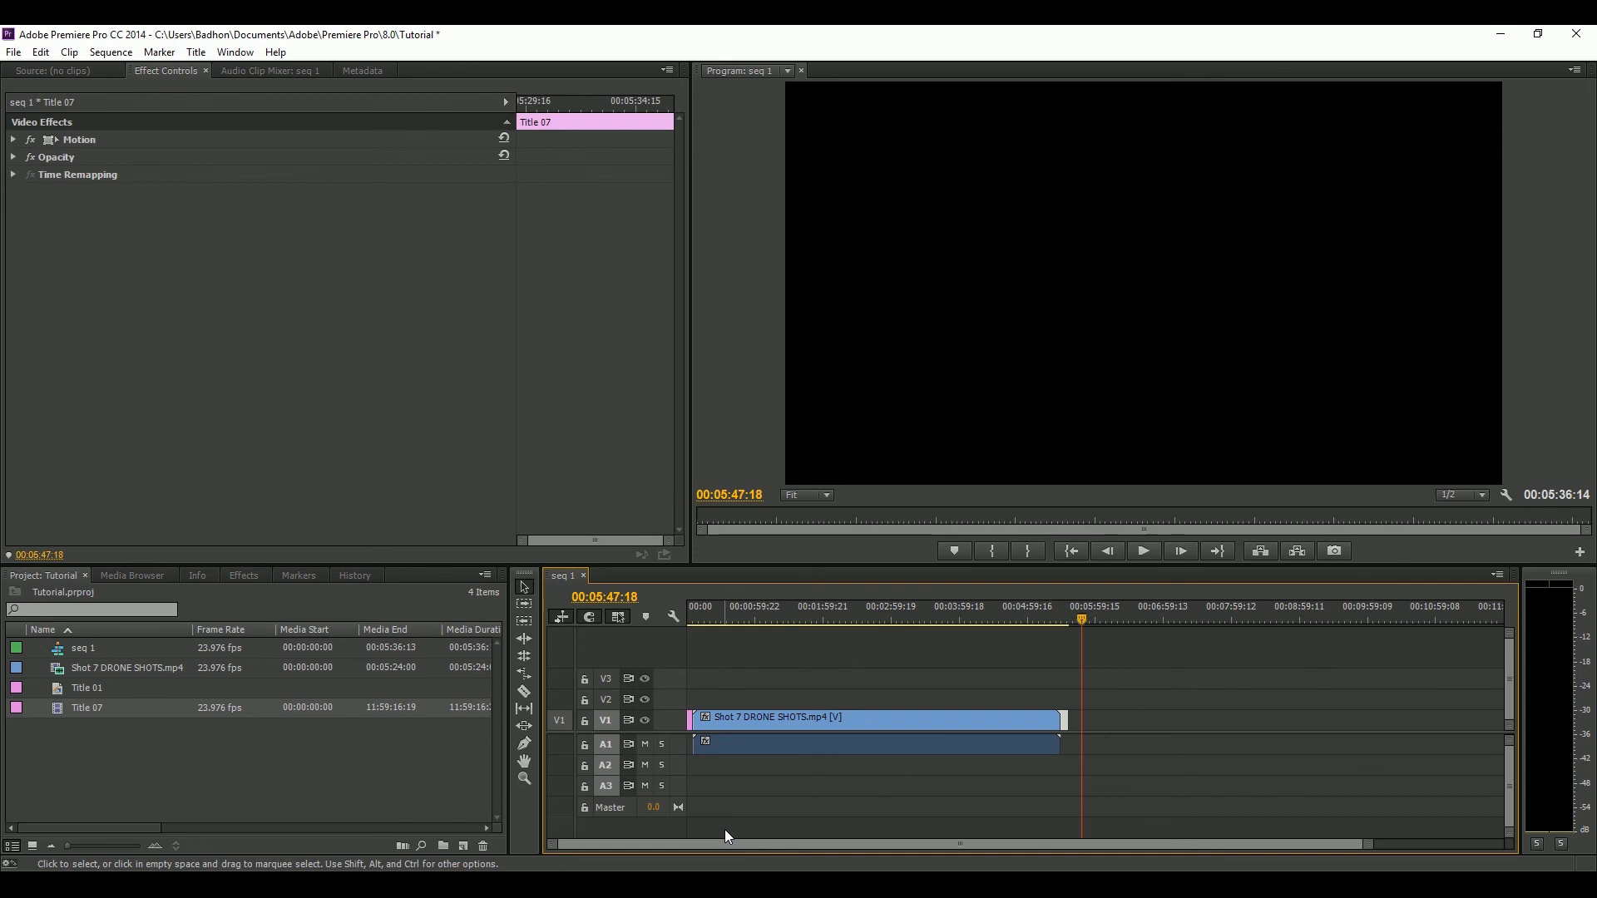
key("ctrl+s")
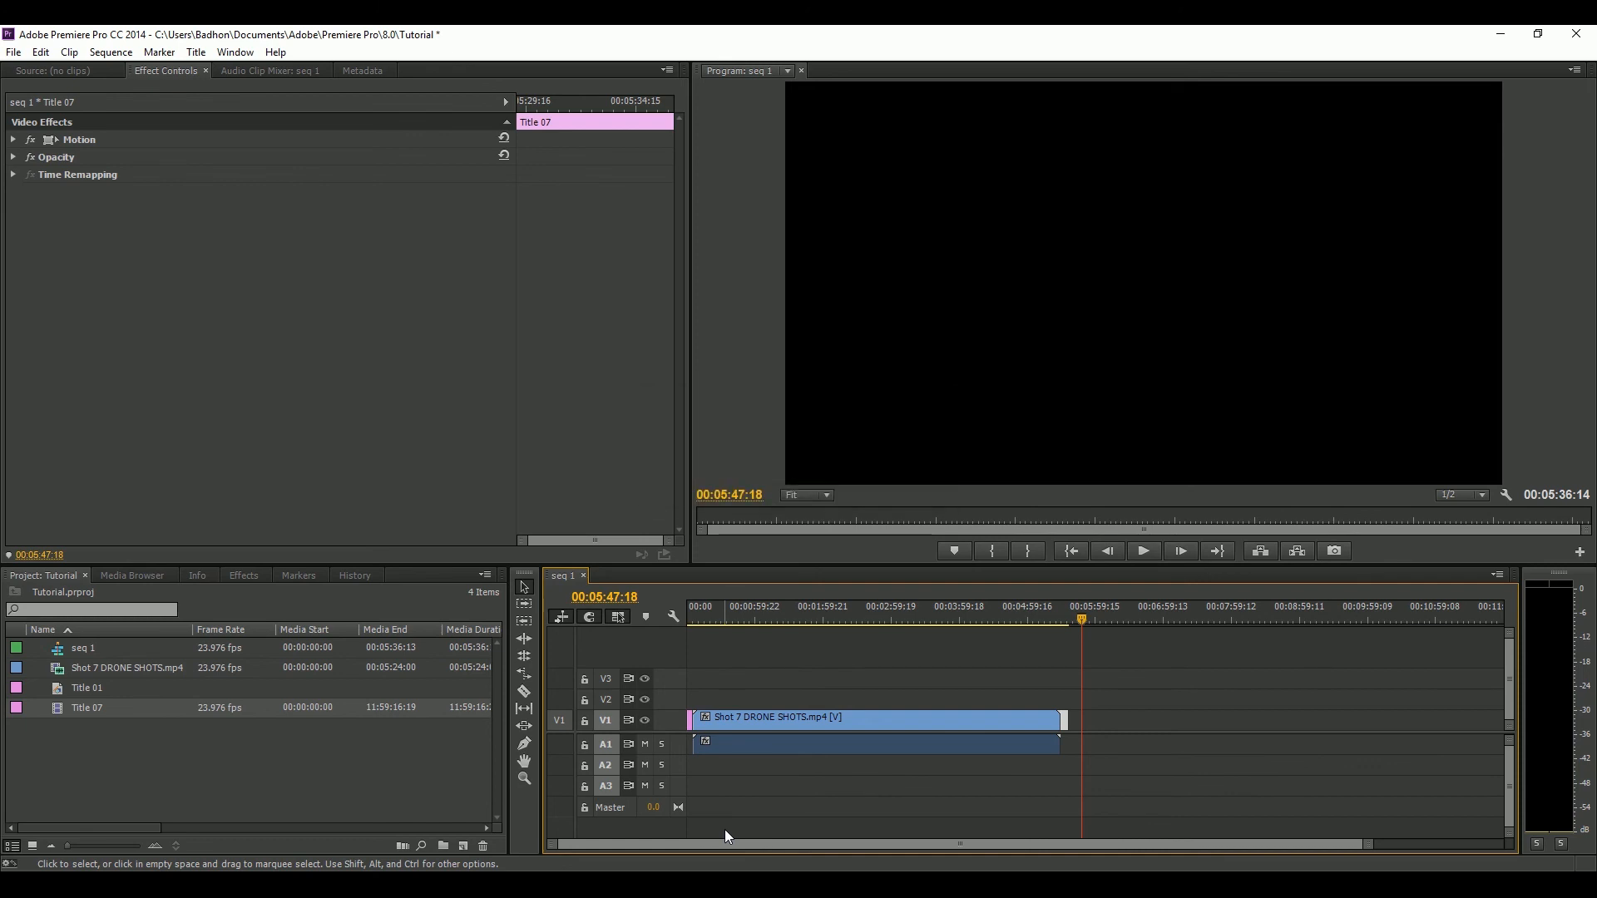